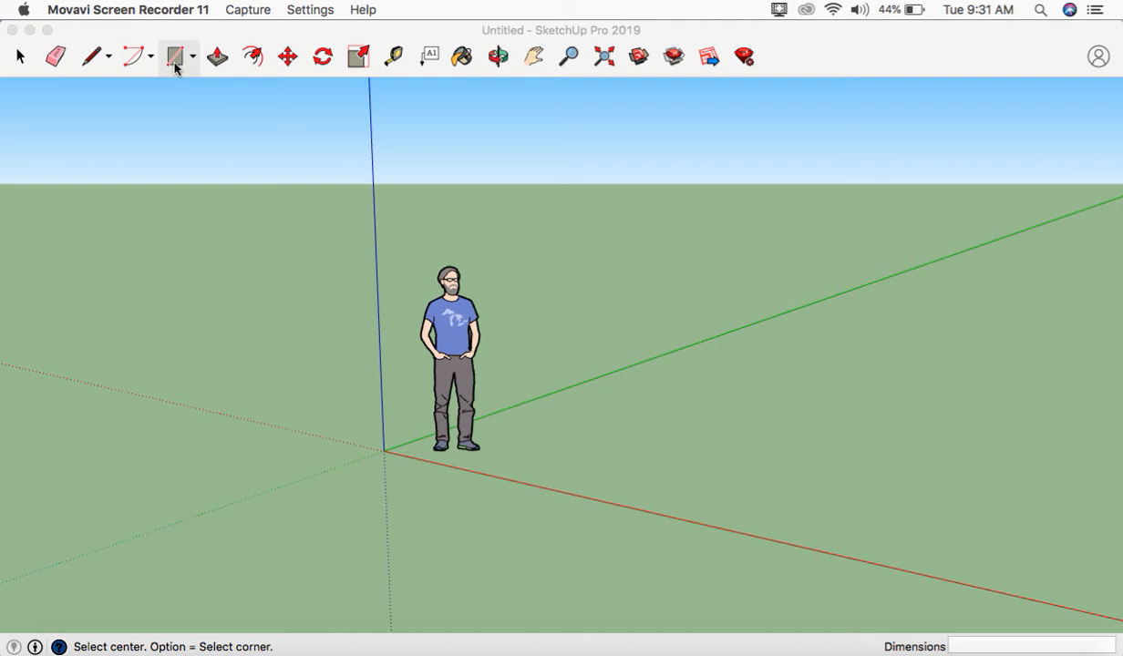
- Draw a 2 m by 1 m rectangle on the ground beside the scale figure
{"action": "left_click", "coordinate": [174, 62]}
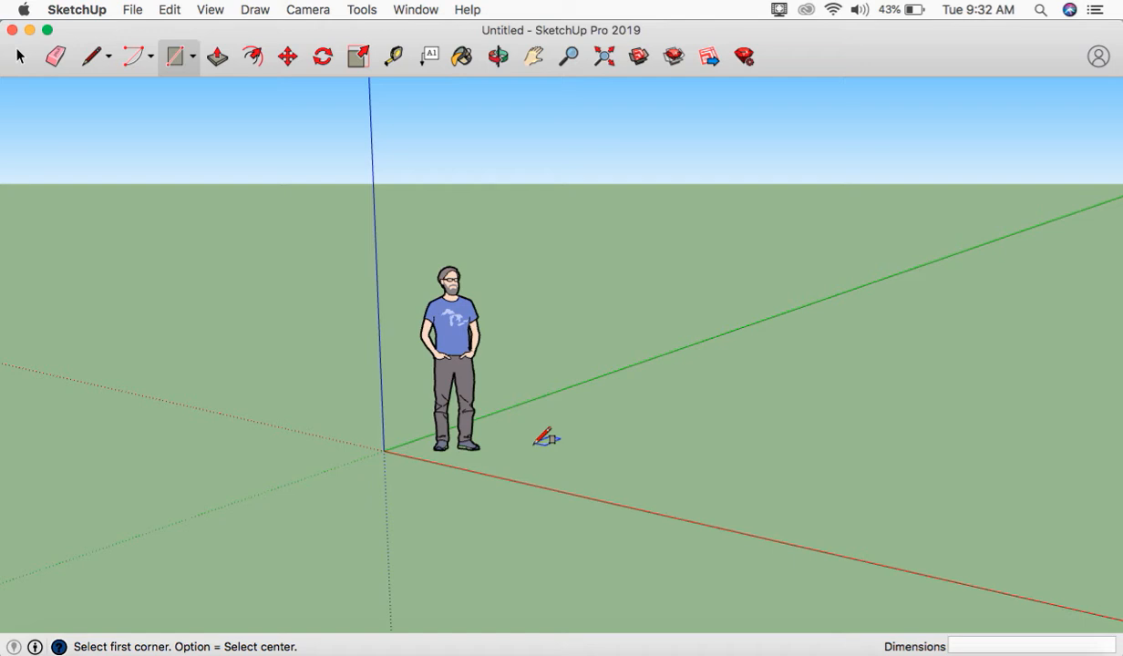
{"action": "left_click", "coordinate": [534, 443]}
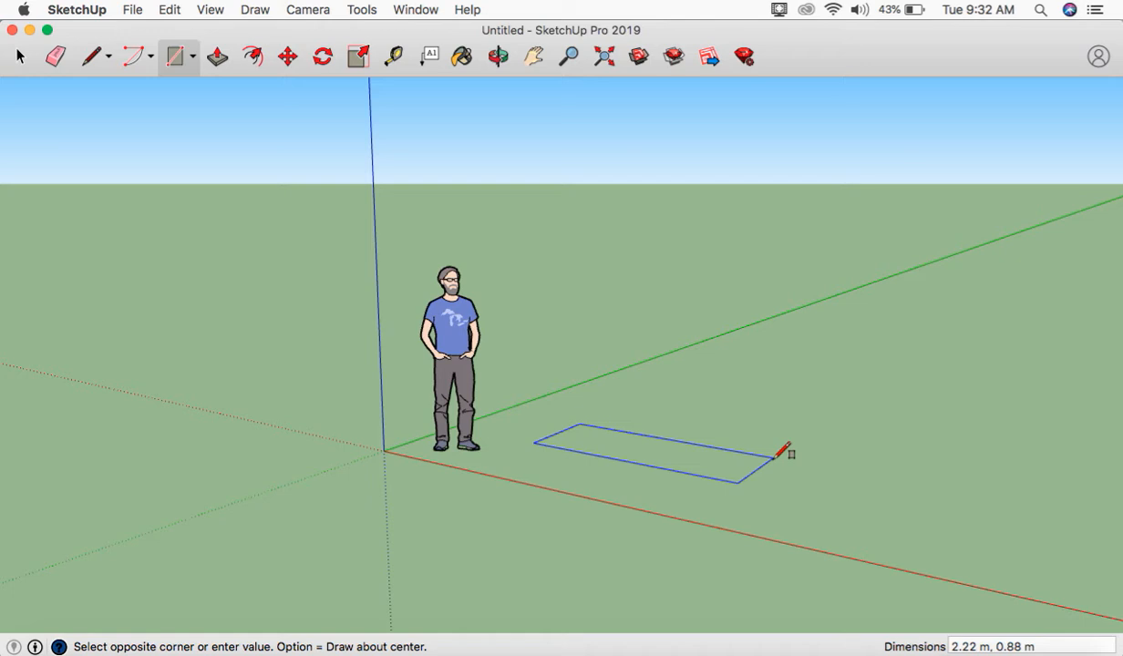
{"action": "type", "text": "2,1"}
{"action": "key", "text": "Return"}
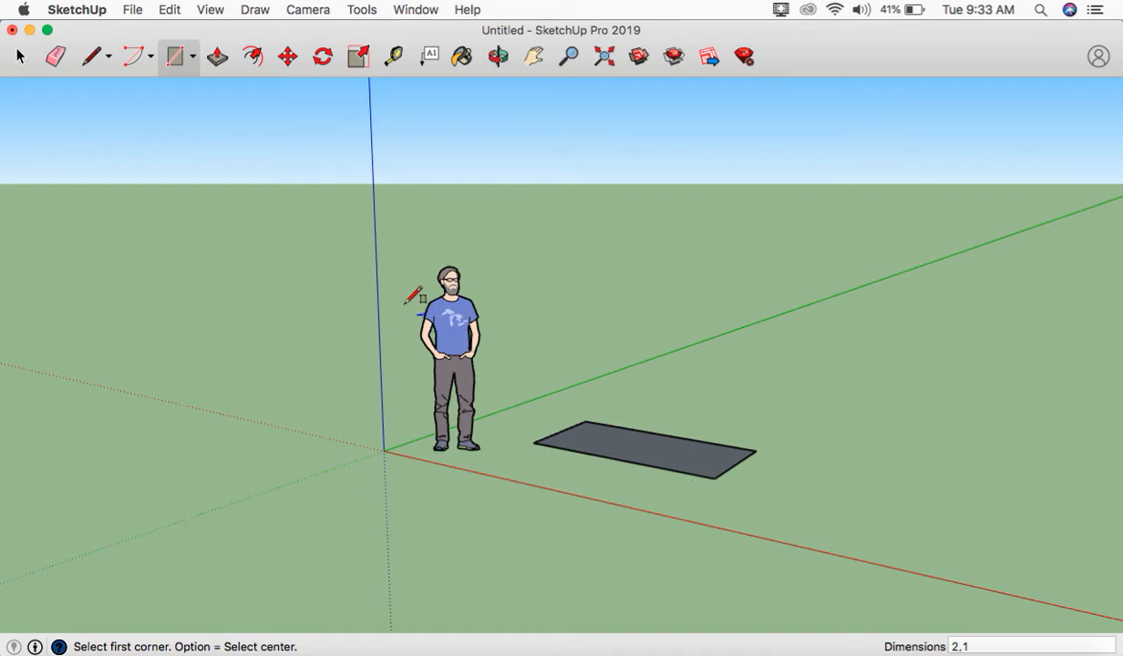
- Extrude the rectangle upward 1 m with Push/Pull to form a box
{"action": "left_click", "coordinate": [216, 67]}
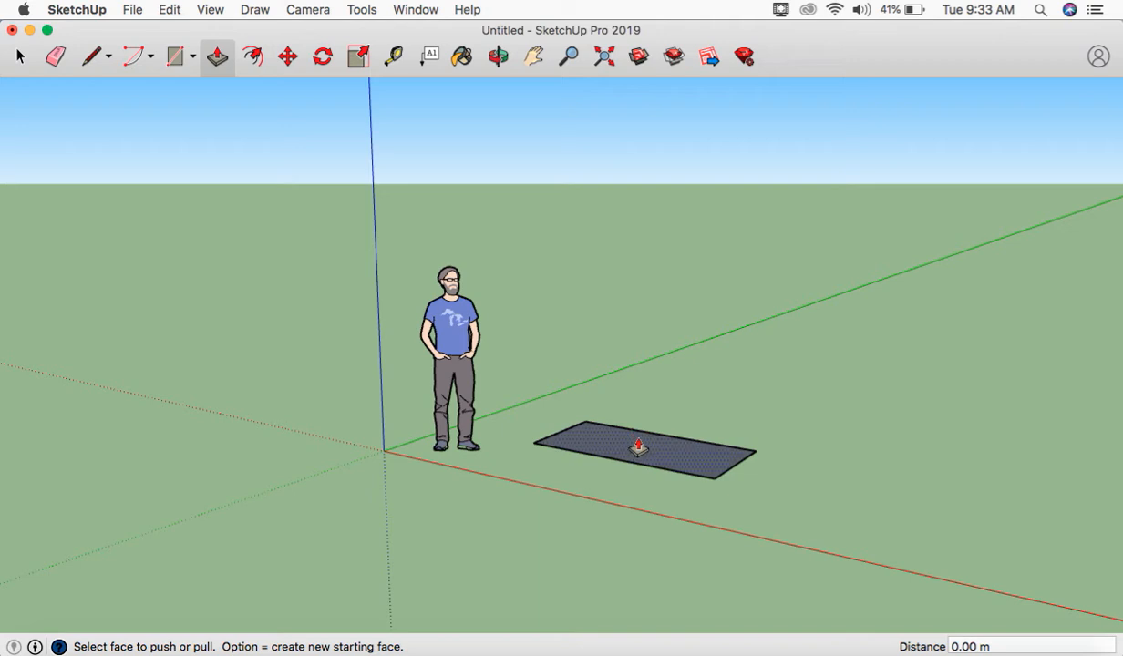
{"action": "left_click_drag", "start_coordinate": [638, 446], "coordinate": [644, 337]}
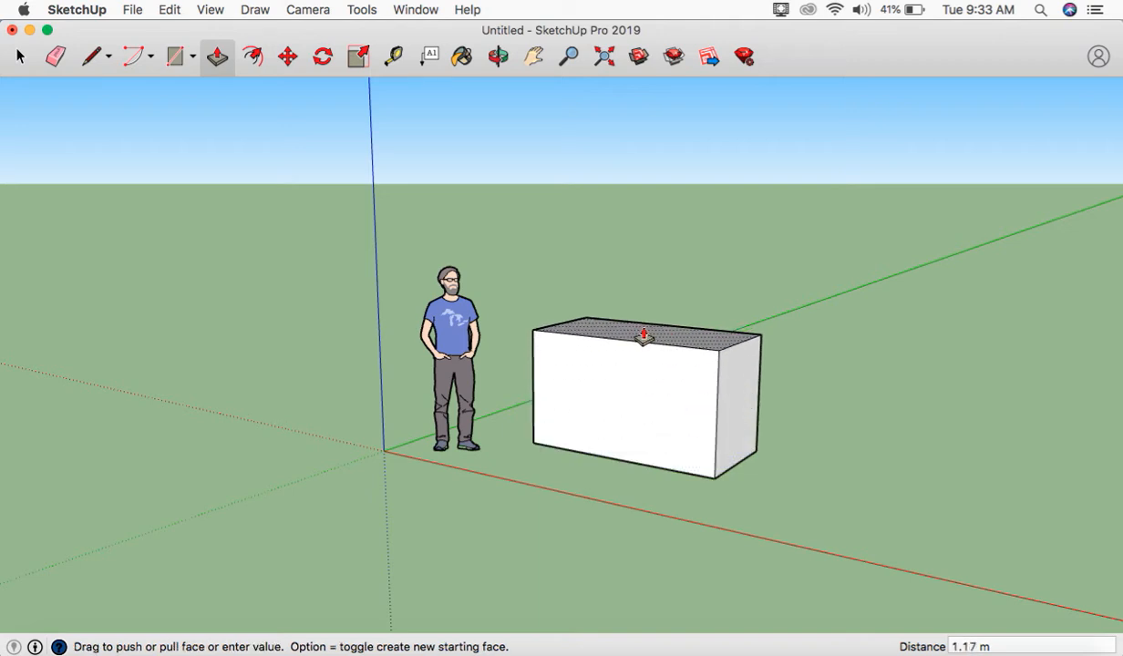
{"action": "type", "text": "1"}
{"action": "key", "text": "Return"}
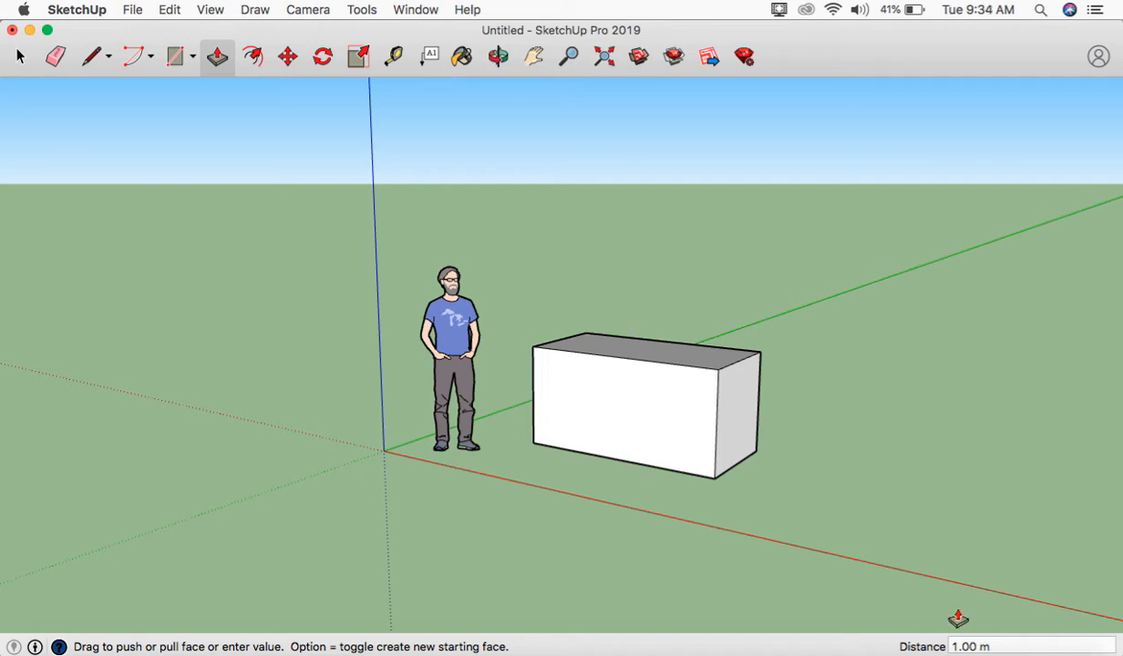
- Offset the outline of the box's long front face inward by 0.03 m
{"action": "left_click", "coordinate": [251, 59]}
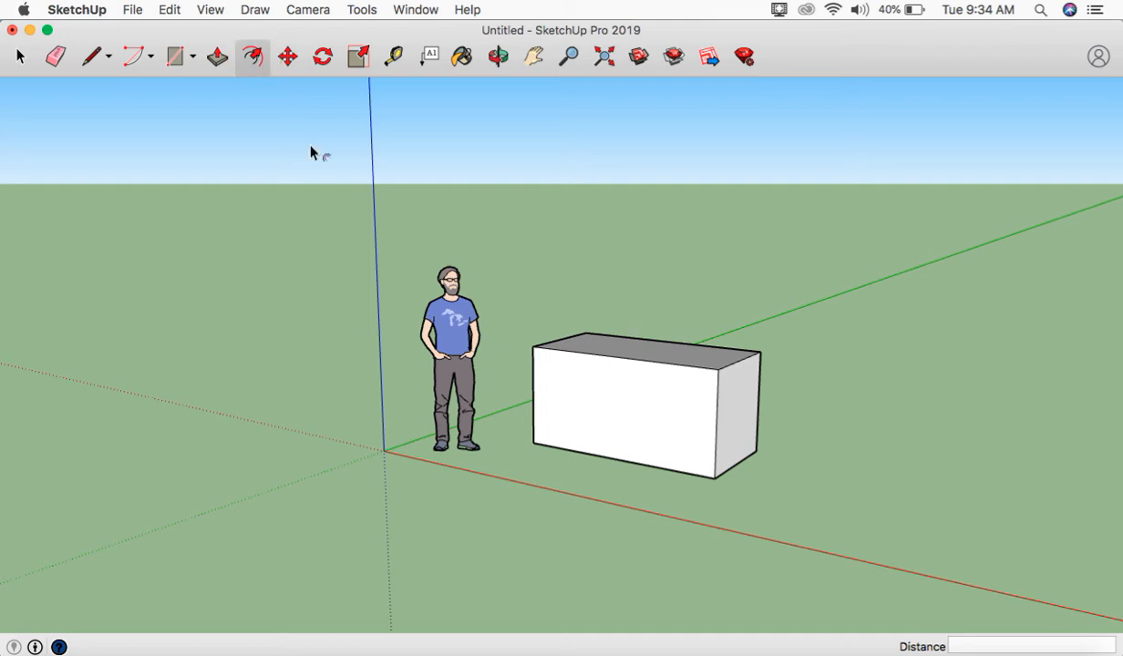
{"action": "left_click", "coordinate": [610, 374]}
{"action": "type", "text": ".03"}
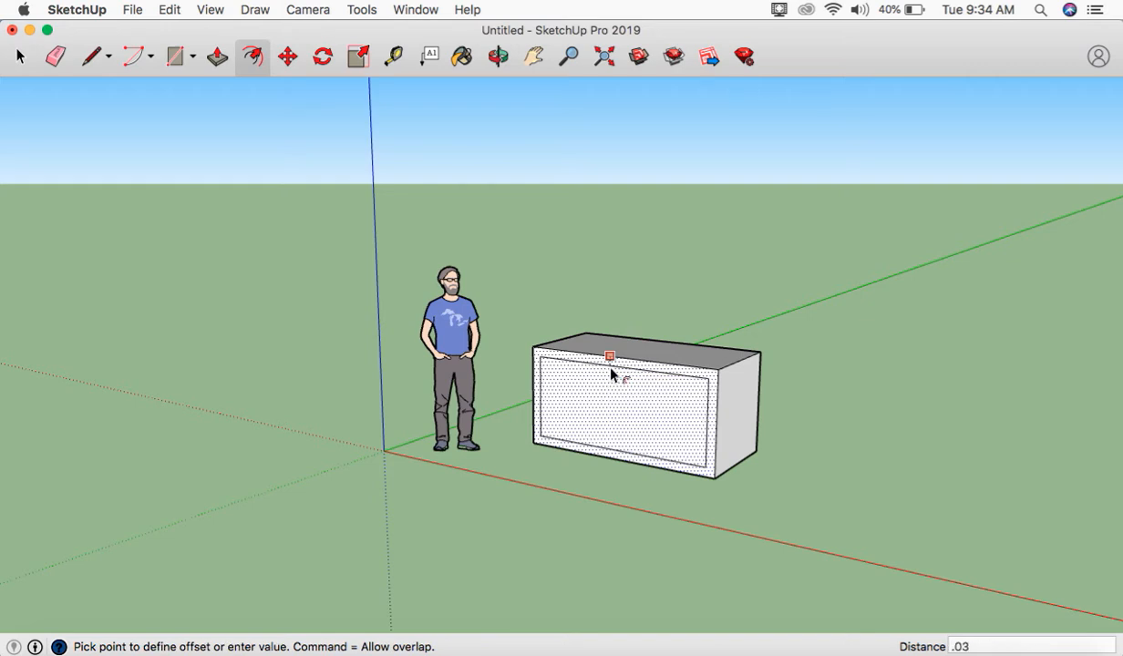
{"action": "key", "text": "Return"}
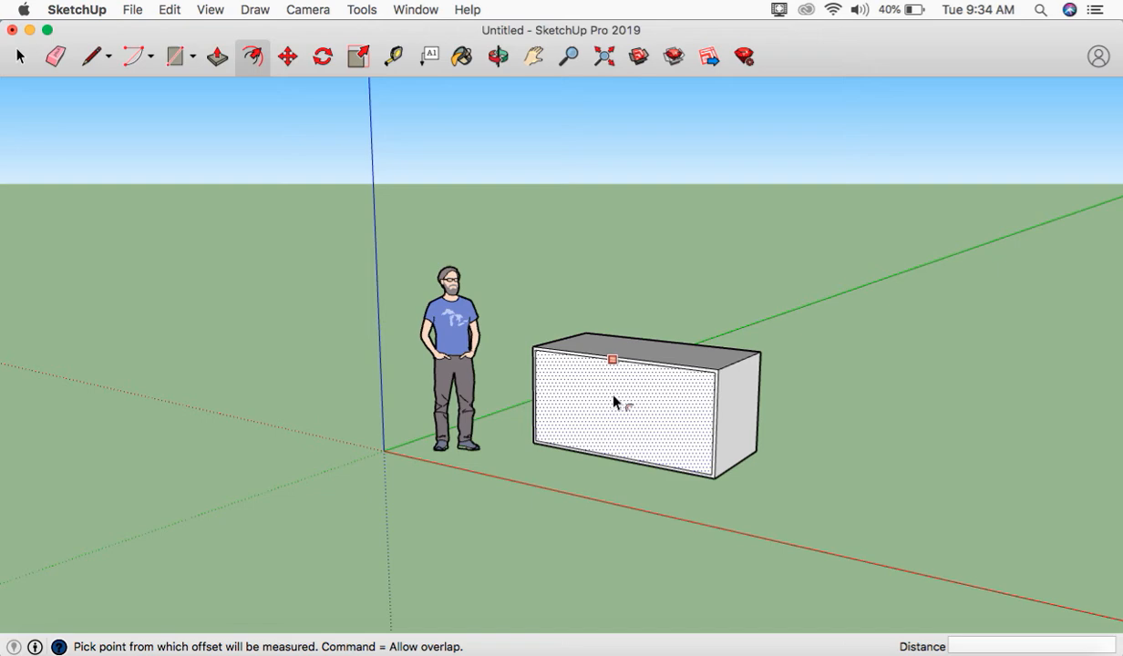
{"action": "scroll", "coordinate": [615, 395], "scroll_direction": "up", "scroll_amount": 3}
{"action": "middle_click_drag", "start_coordinate": [631, 407], "coordinate": [593, 418]}
{"action": "scroll", "coordinate": [649, 428], "scroll_direction": "up", "scroll_amount": 3}
{"action": "scroll", "coordinate": [648, 428], "scroll_direction": "down", "scroll_amount": 2}
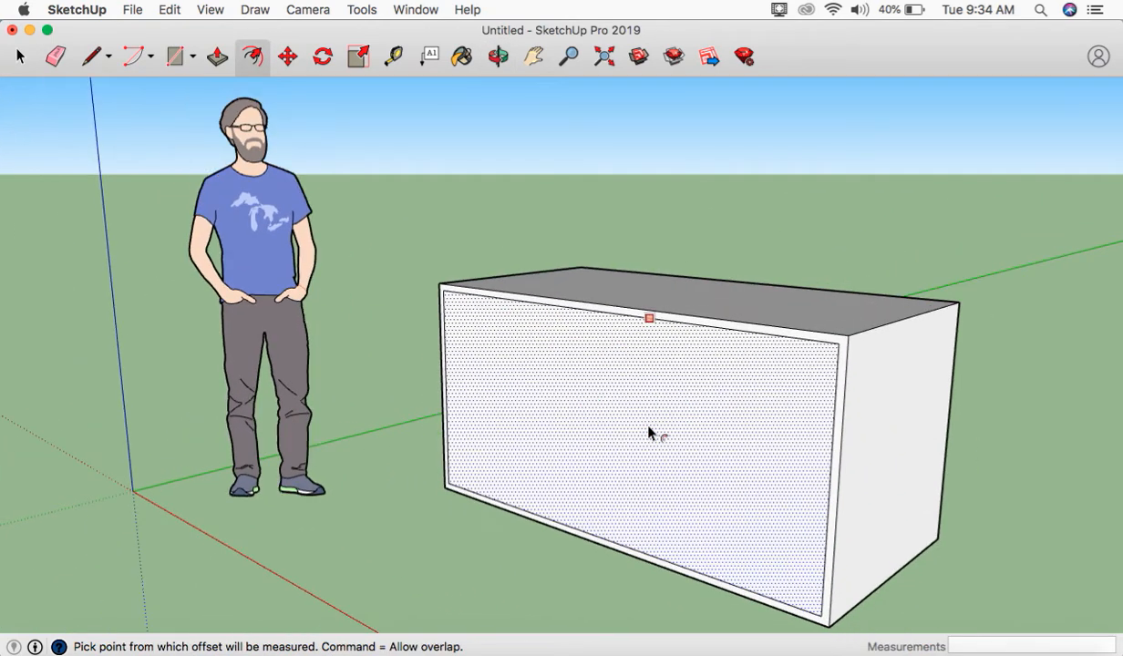
{"action": "left_click", "coordinate": [793, 339]}
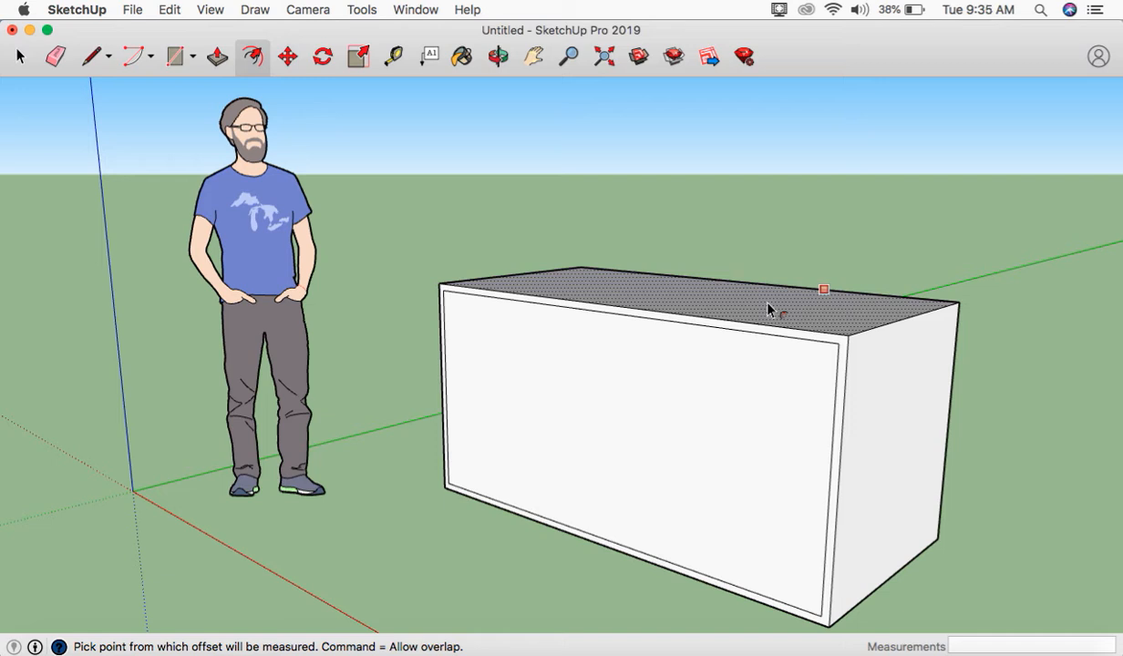
{"action": "key", "text": "Escape"}
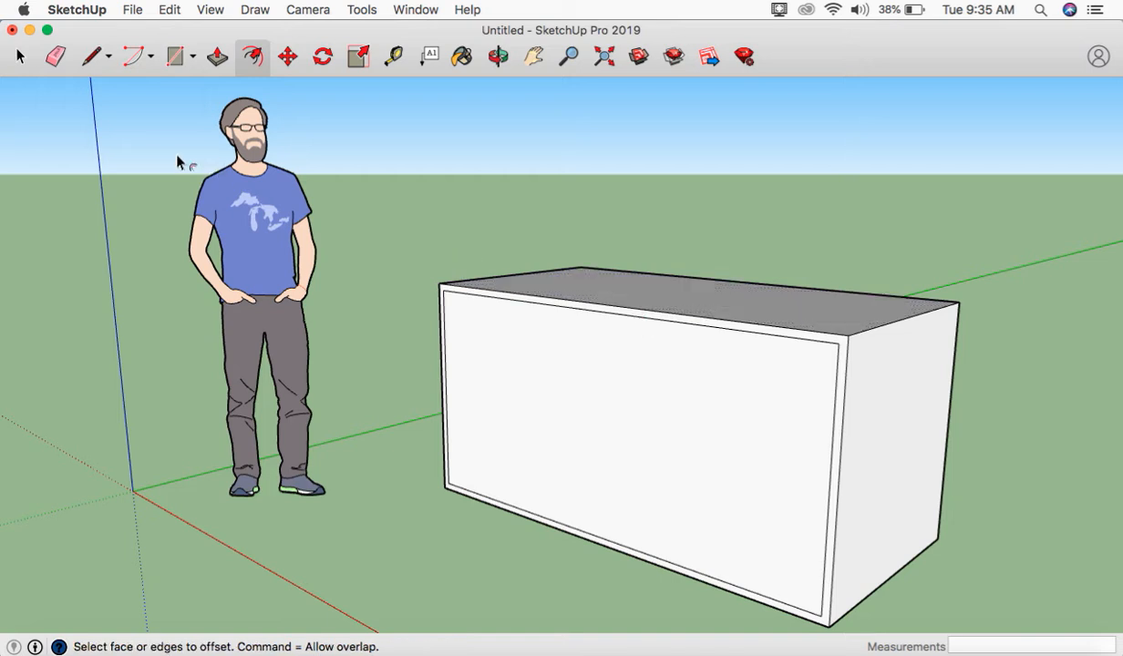
- Push the inner front face 0.97 m into the box to hollow it out
{"action": "left_click", "coordinate": [217, 57]}
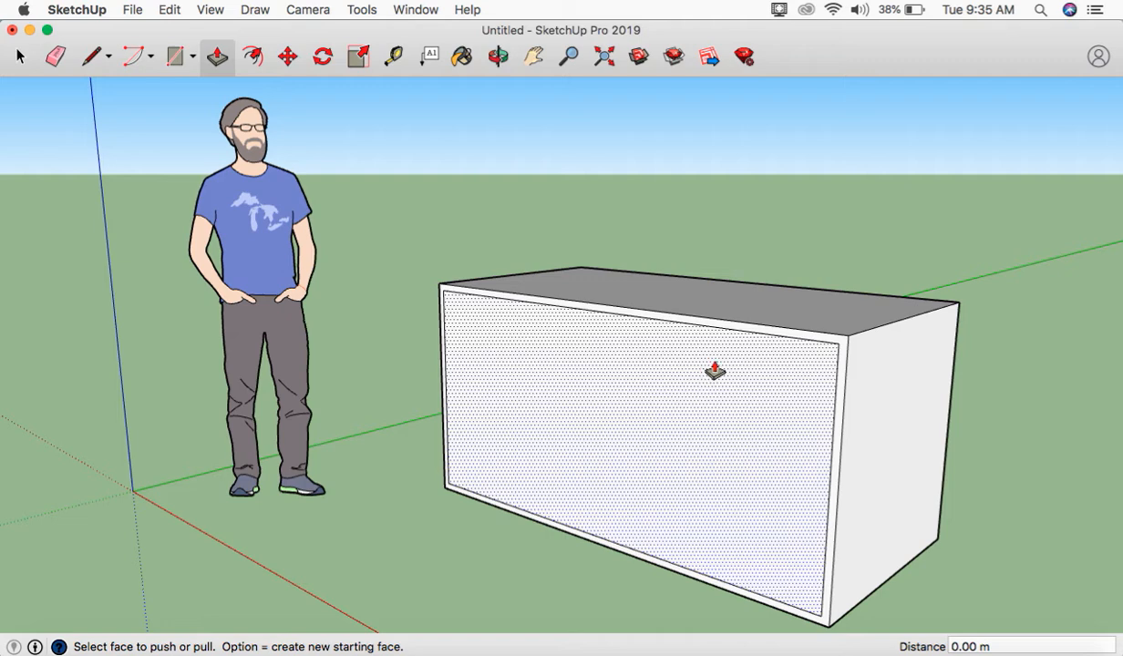
{"action": "left_click", "coordinate": [582, 406]}
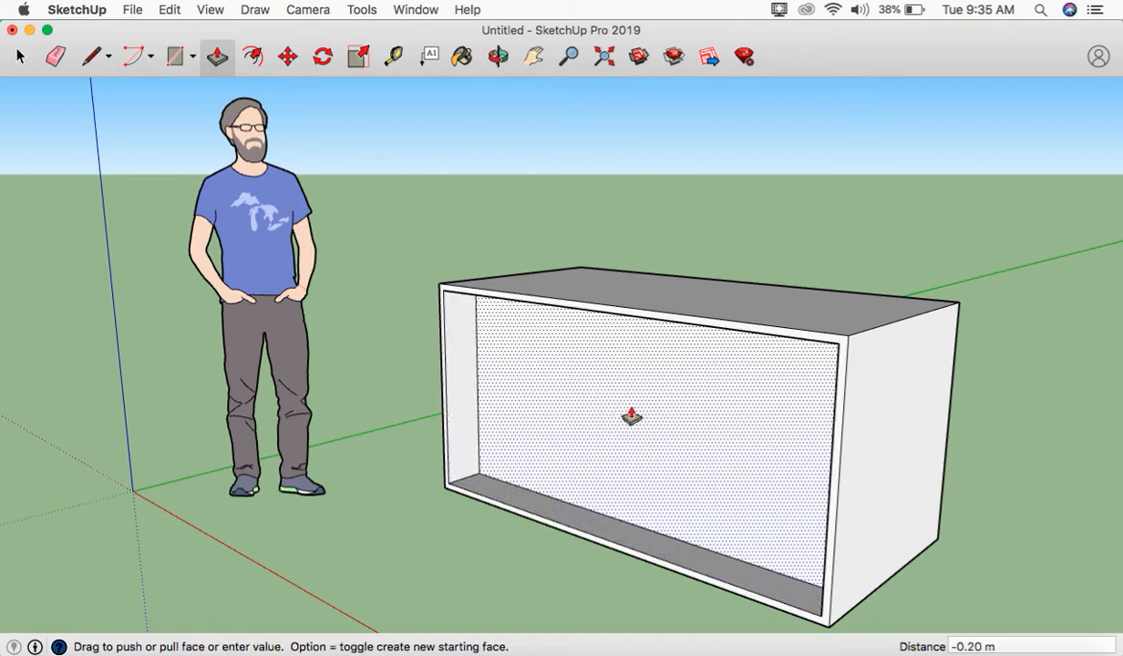
{"action": "type", "text": ".97"}
{"action": "key", "text": "Return"}
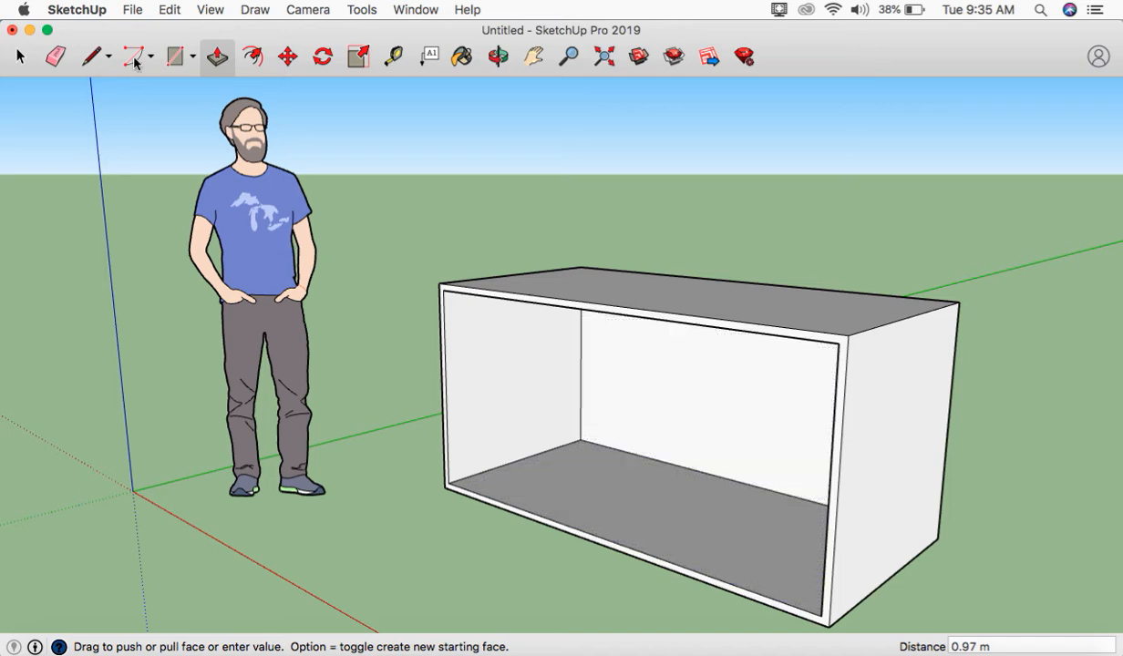
- Turn on the X-ray face style and inspect the wall thickness of the hollow box
{"action": "left_click", "coordinate": [201, 10]}
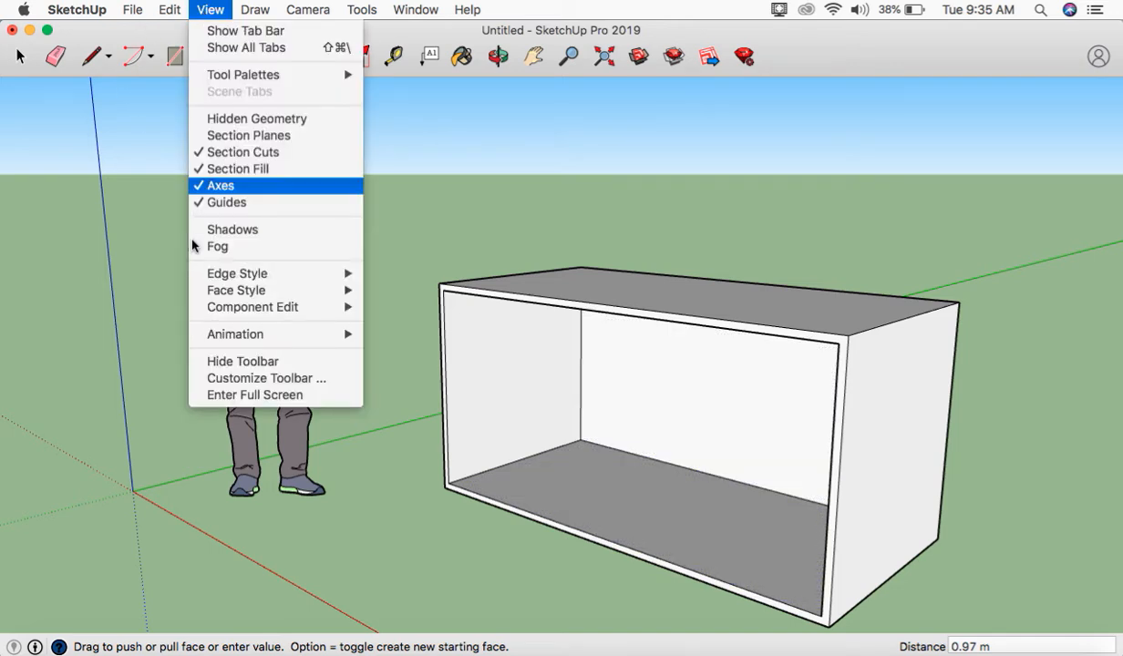
{"action": "mouse_move", "coordinate": [240, 276]}
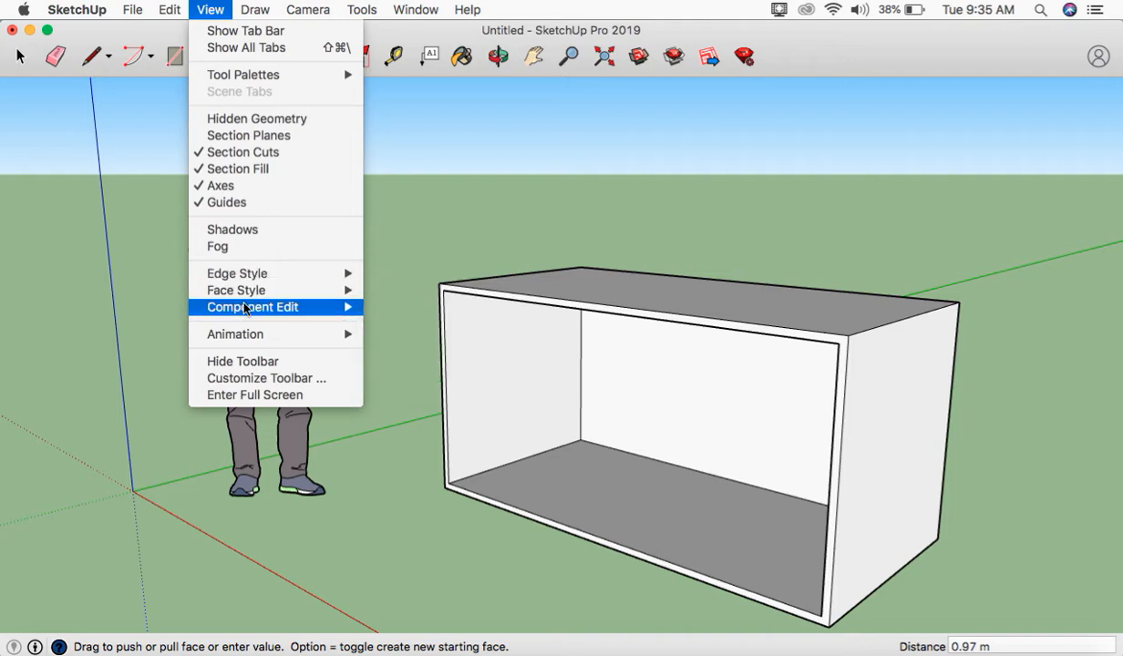
{"action": "mouse_move", "coordinate": [250, 297]}
{"action": "left_click", "coordinate": [397, 290]}
{"action": "middle_click_drag", "start_coordinate": [940, 423], "coordinate": [901, 384]}
{"action": "key", "text": "p"}
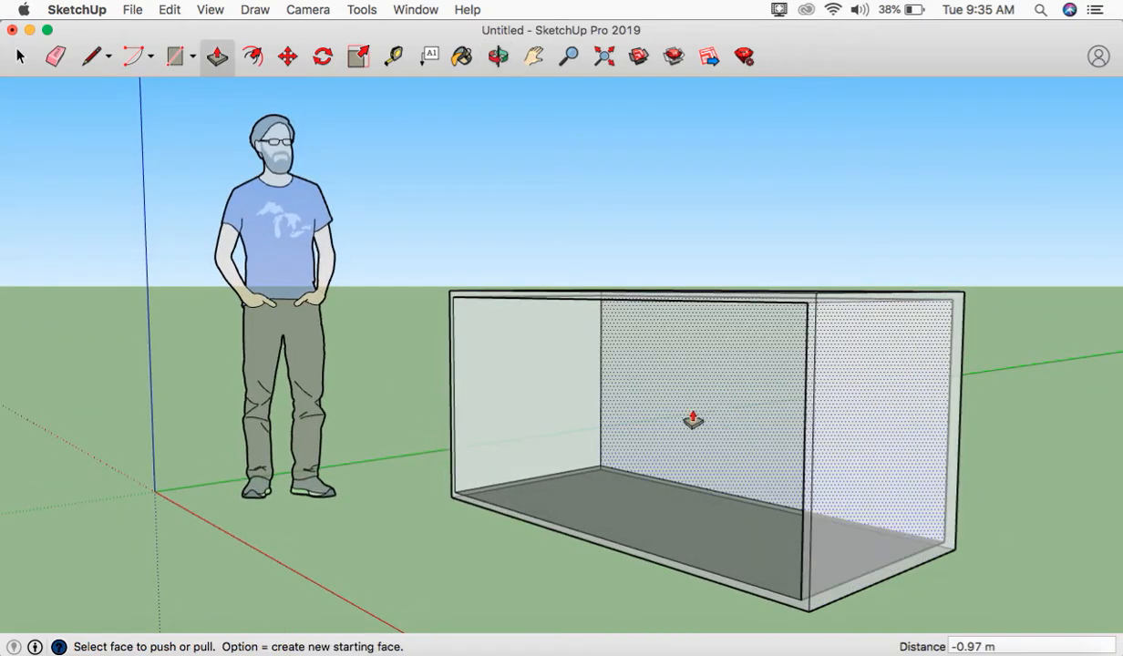
{"action": "middle_click_drag", "start_coordinate": [643, 474], "coordinate": [671, 465]}
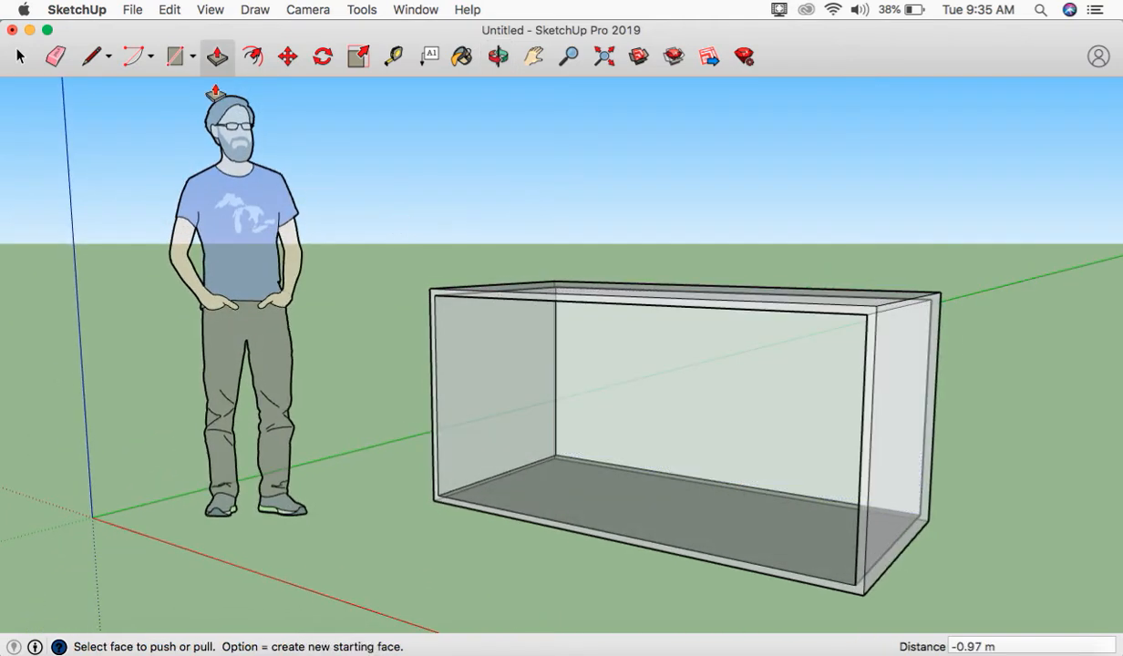
- Turn off the X-ray face style to display solid faces
{"action": "left_click", "coordinate": [209, 11]}
{"action": "mouse_move", "coordinate": [246, 294]}
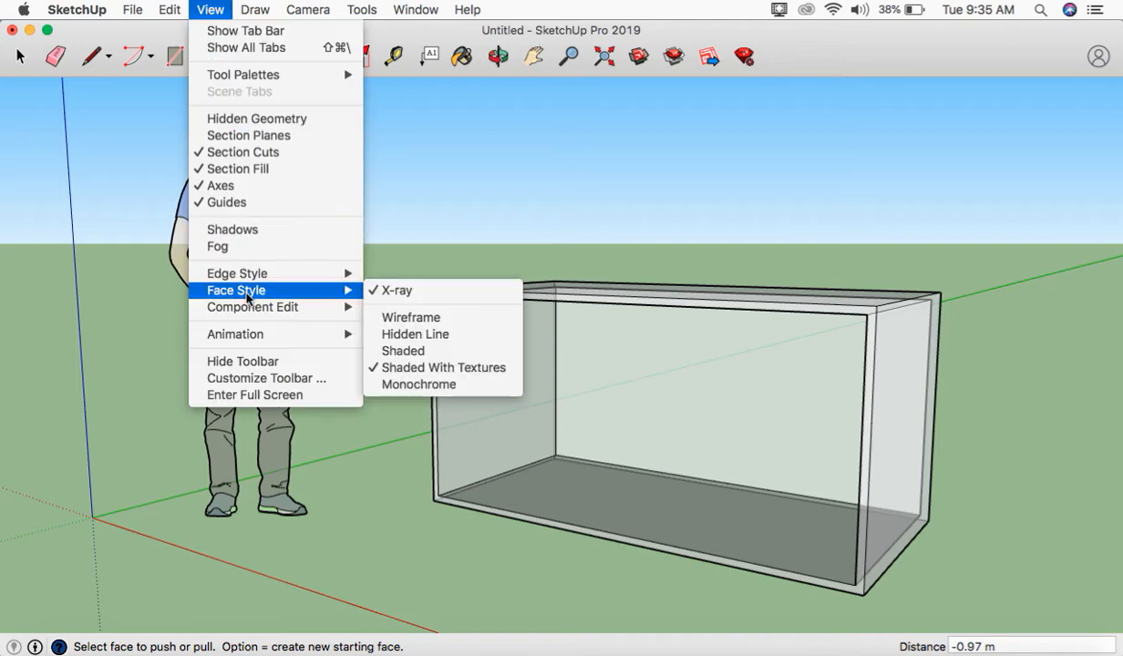
{"action": "left_click", "coordinate": [377, 293]}
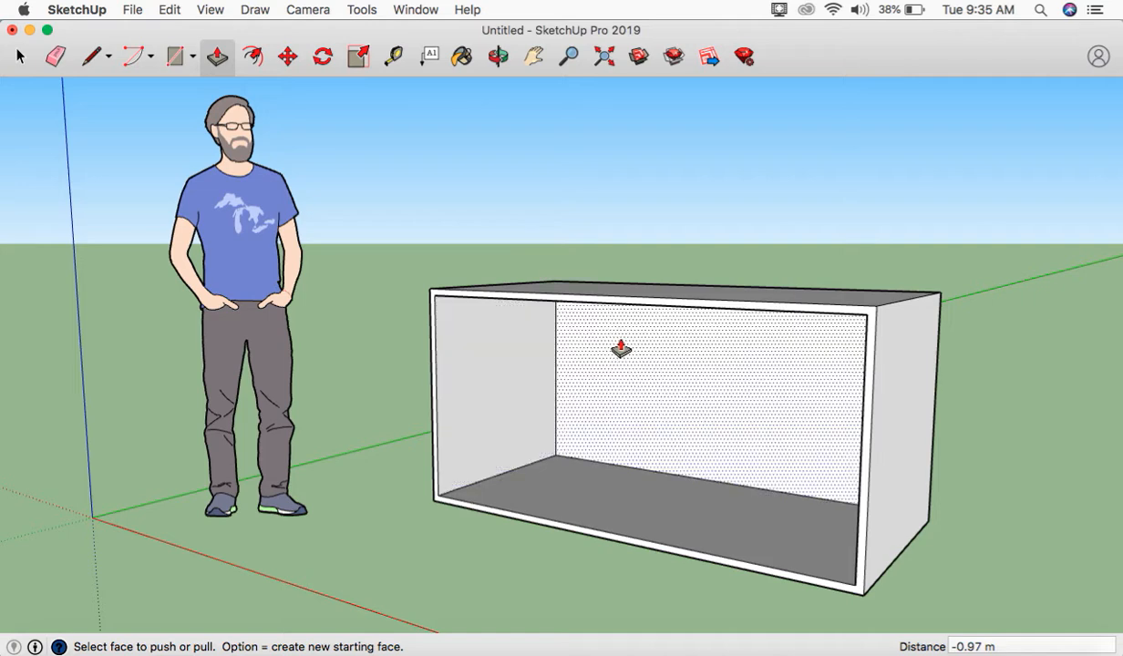
- Make a group from all connected faces and edges of the hollow box and test selecting it as one object
{"action": "left_click", "coordinate": [20, 57]}
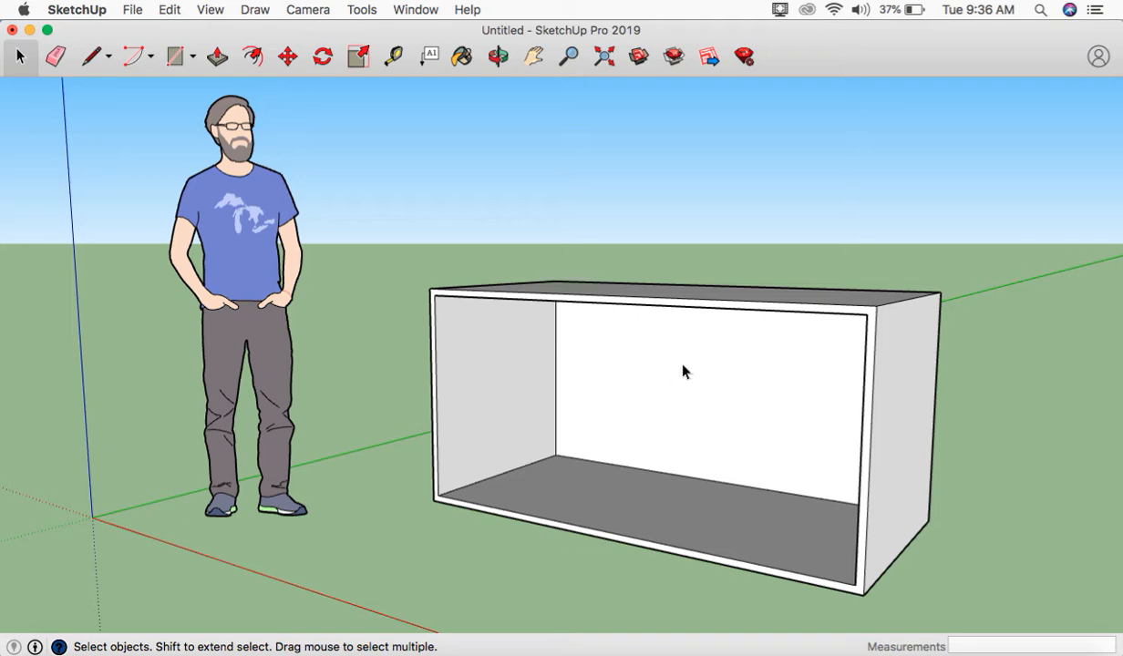
{"action": "scroll", "coordinate": [565, 364], "scroll_direction": "down", "scroll_amount": 3}
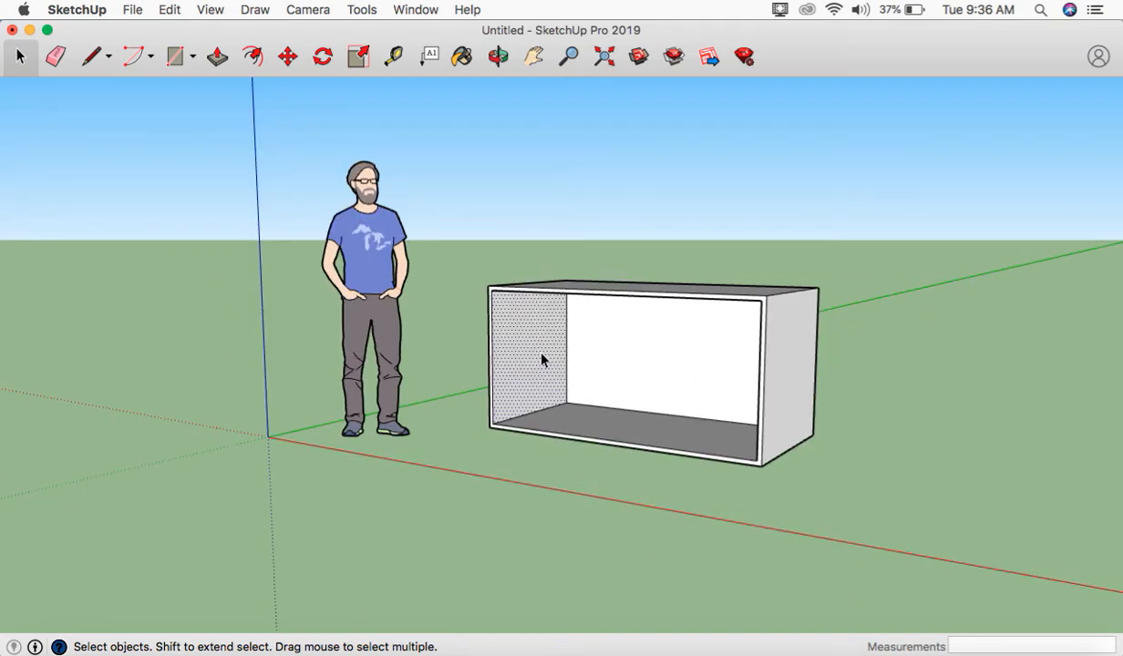
{"action": "triple_click", "coordinate": [541, 359]}
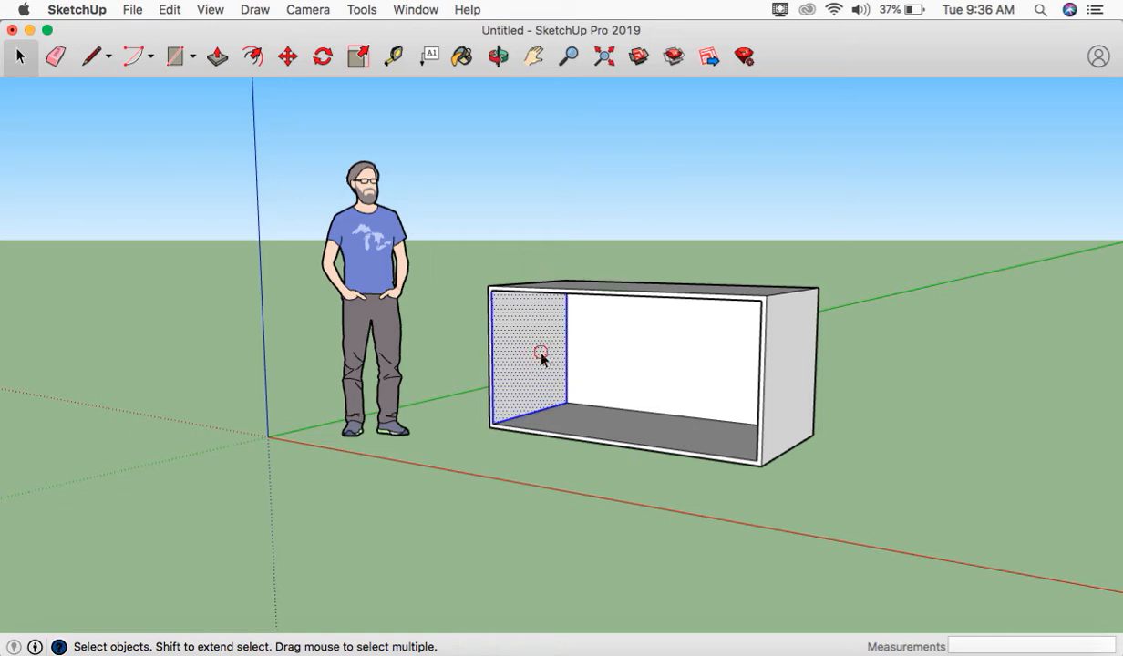
{"action": "middle_click_drag", "start_coordinate": [722, 488], "coordinate": [704, 290]}
{"action": "scroll", "coordinate": [603, 387], "scroll_direction": "up", "scroll_amount": 3}
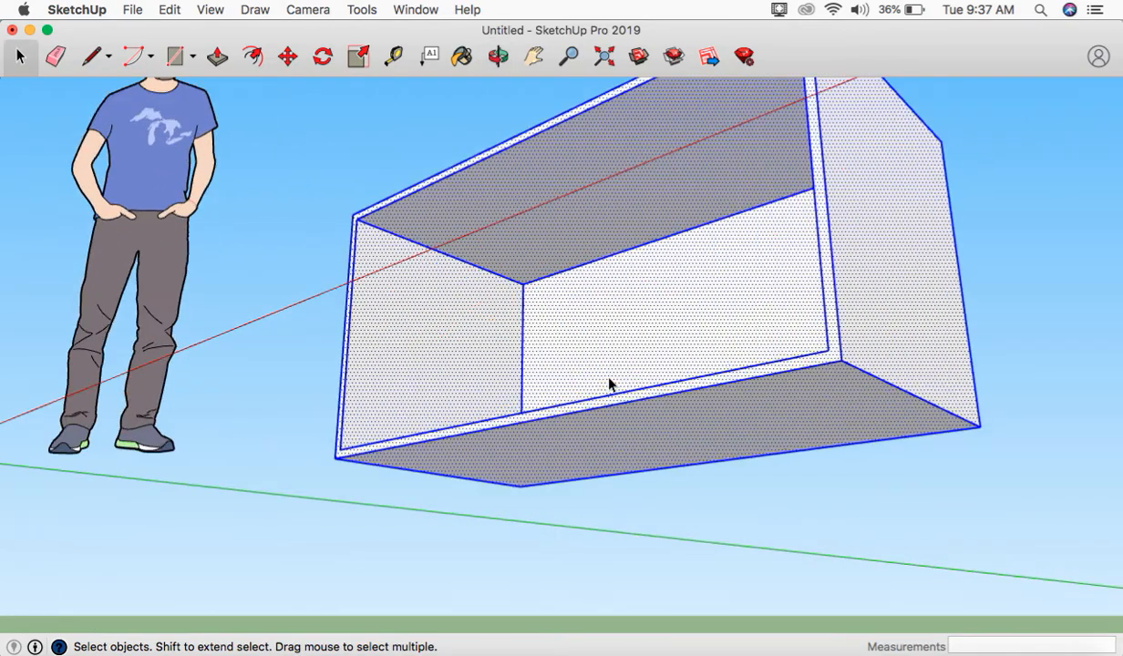
{"action": "middle_click_drag", "start_coordinate": [666, 348], "coordinate": [474, 455]}
{"action": "middle_click_drag", "start_coordinate": [719, 447], "coordinate": [1035, 458]}
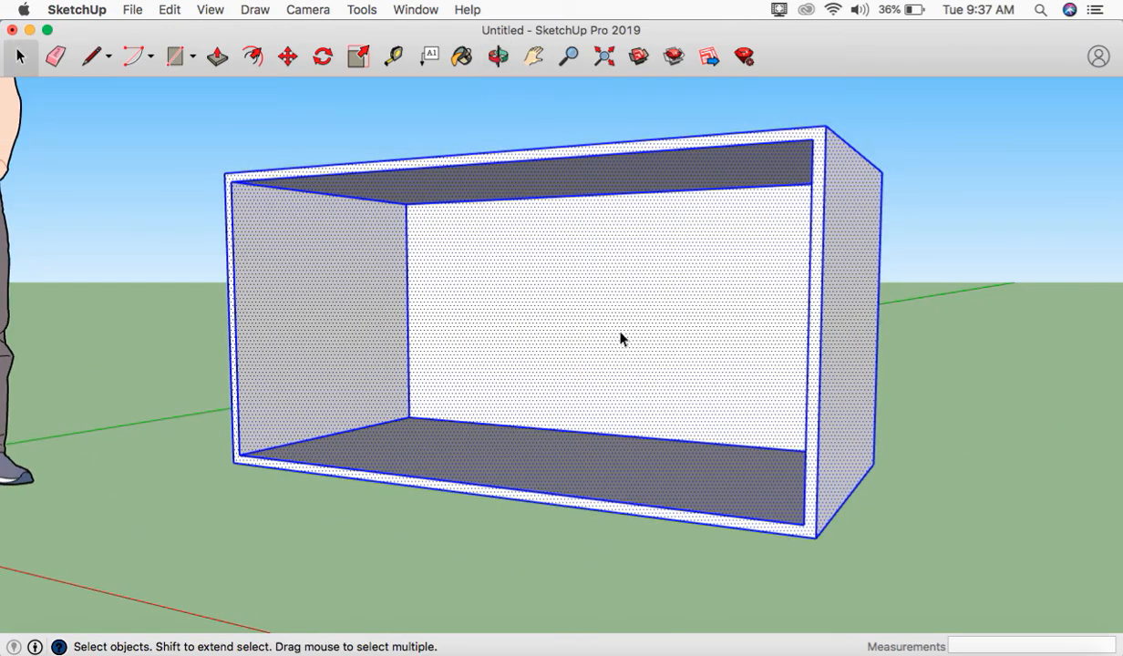
{"action": "right_click", "coordinate": [577, 318]}
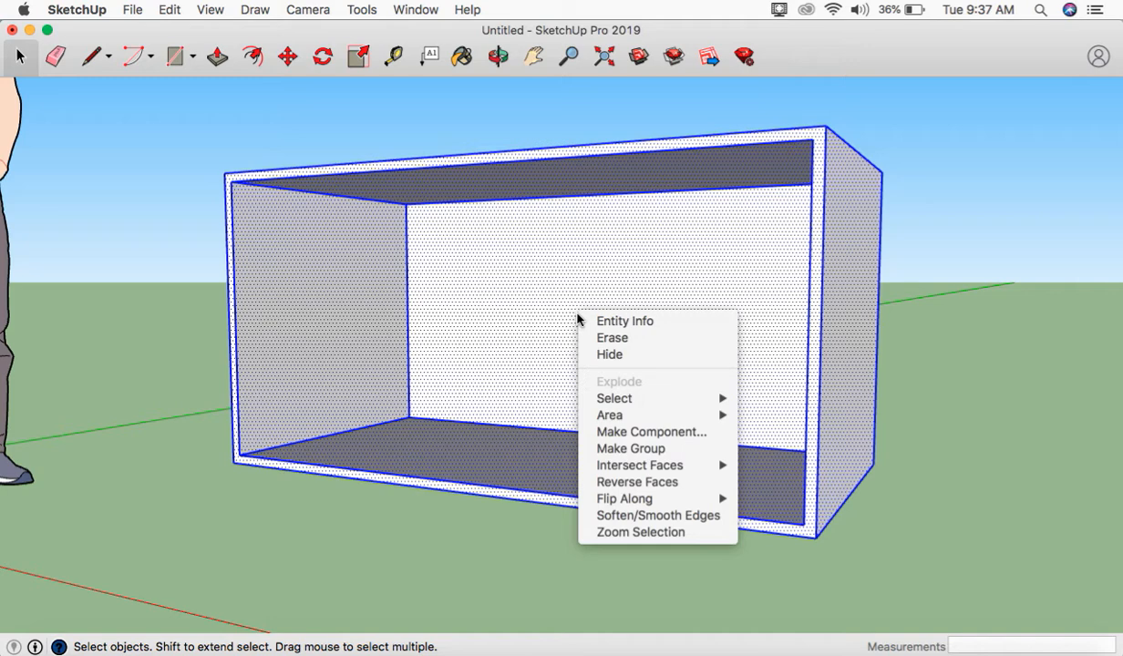
{"action": "left_click", "coordinate": [618, 450]}
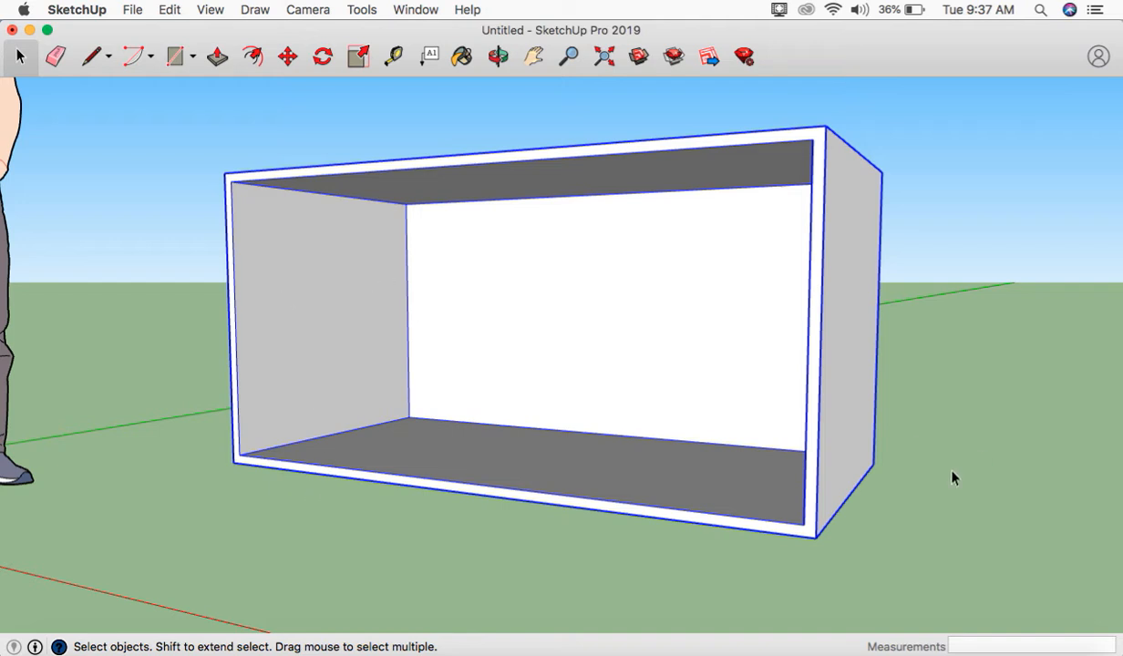
{"action": "left_click", "coordinate": [904, 515]}
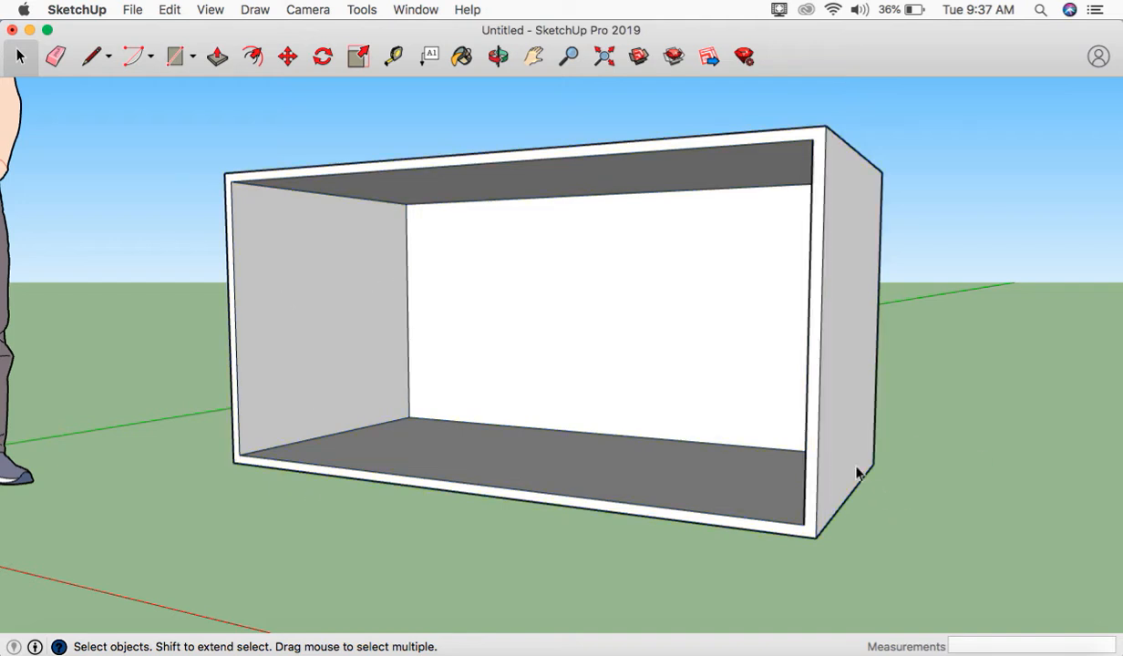
{"action": "left_click", "coordinate": [830, 439]}
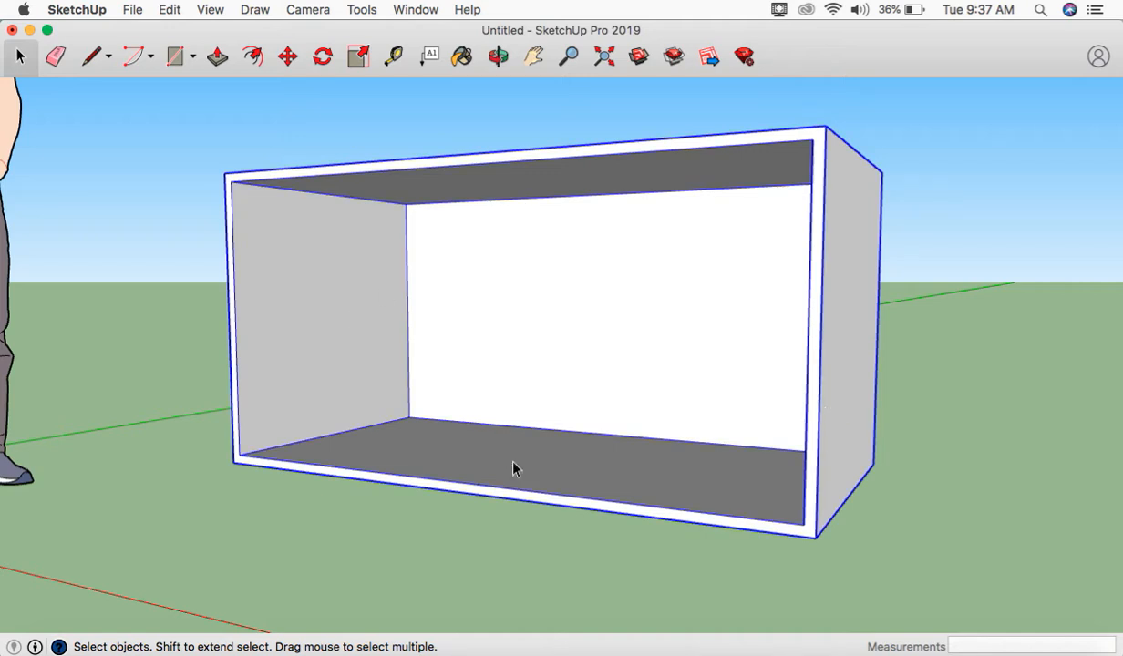
{"action": "left_click", "coordinate": [502, 536]}
- Test selecting the ungrouped box's back face and inner side face separately, and clear the selection
{"action": "left_click", "coordinate": [519, 374]}
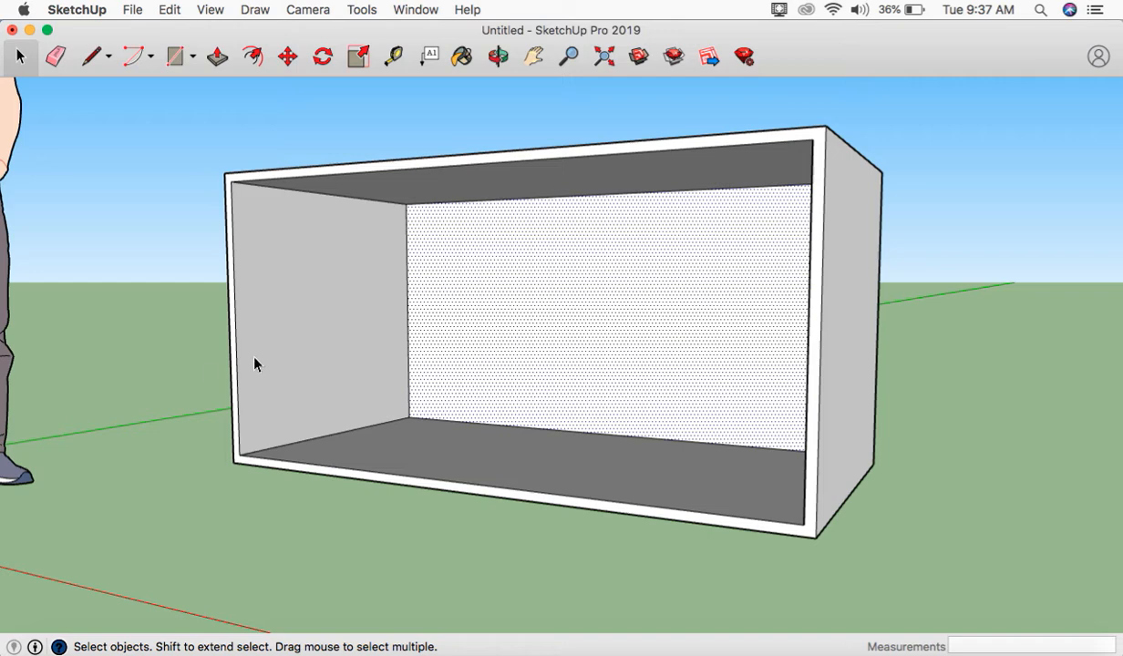
{"action": "left_click", "coordinate": [173, 344]}
{"action": "left_click", "coordinate": [286, 328]}
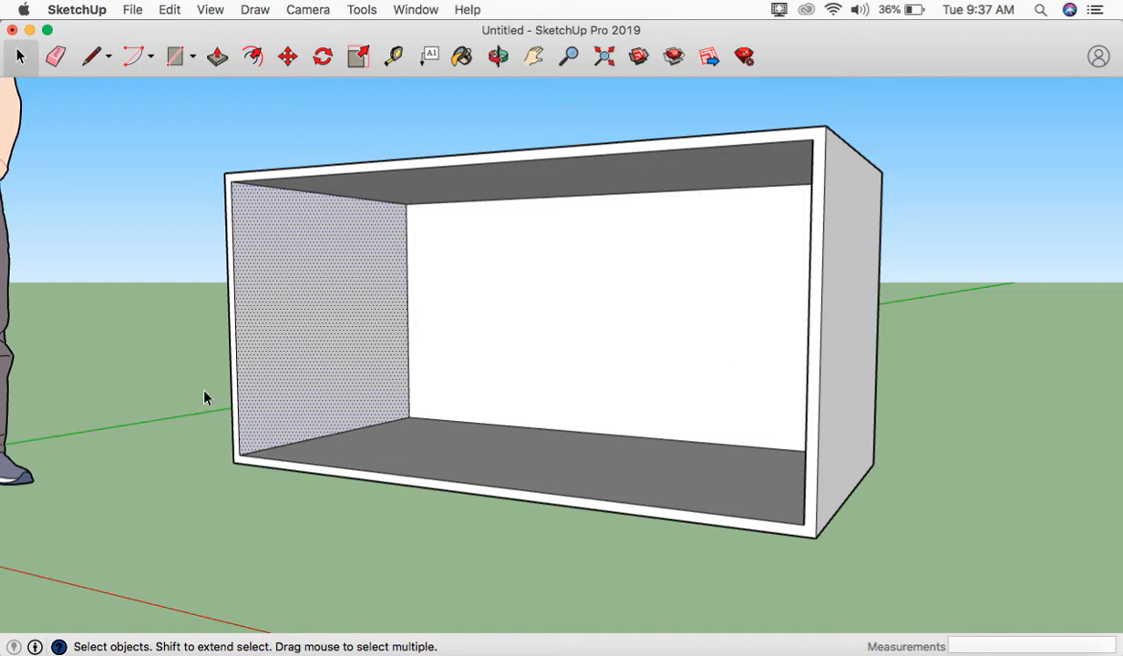
{"action": "left_click", "coordinate": [173, 288]}
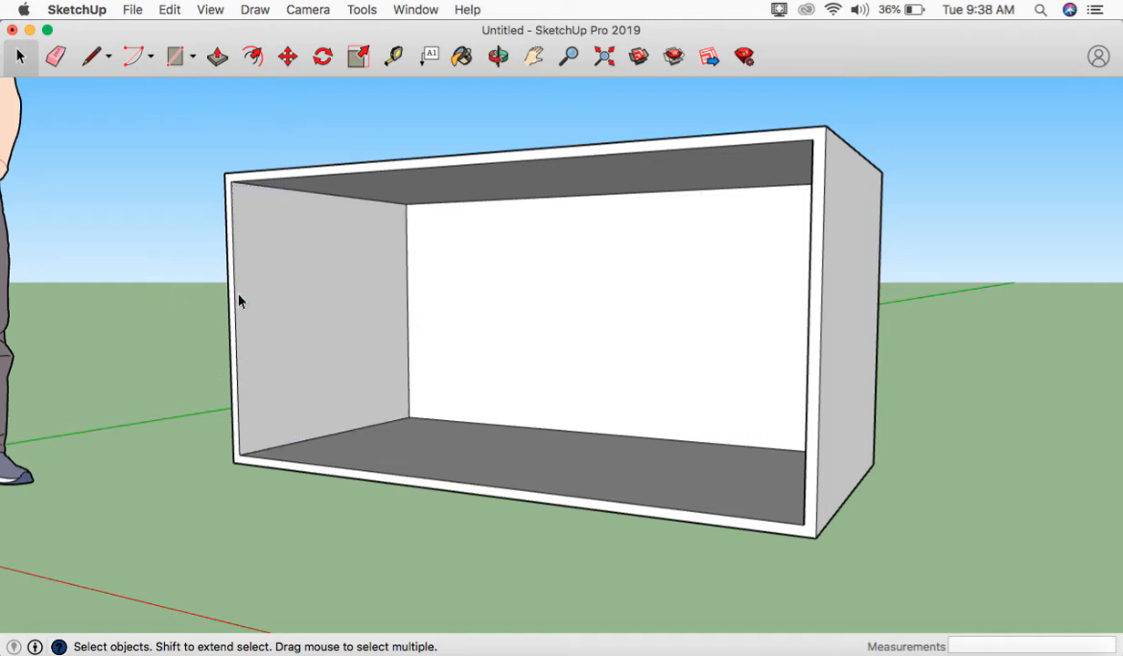
- Select the entire ungrouped box geometry, turn it into a group and deselect it
{"action": "triple_click", "coordinate": [333, 316]}
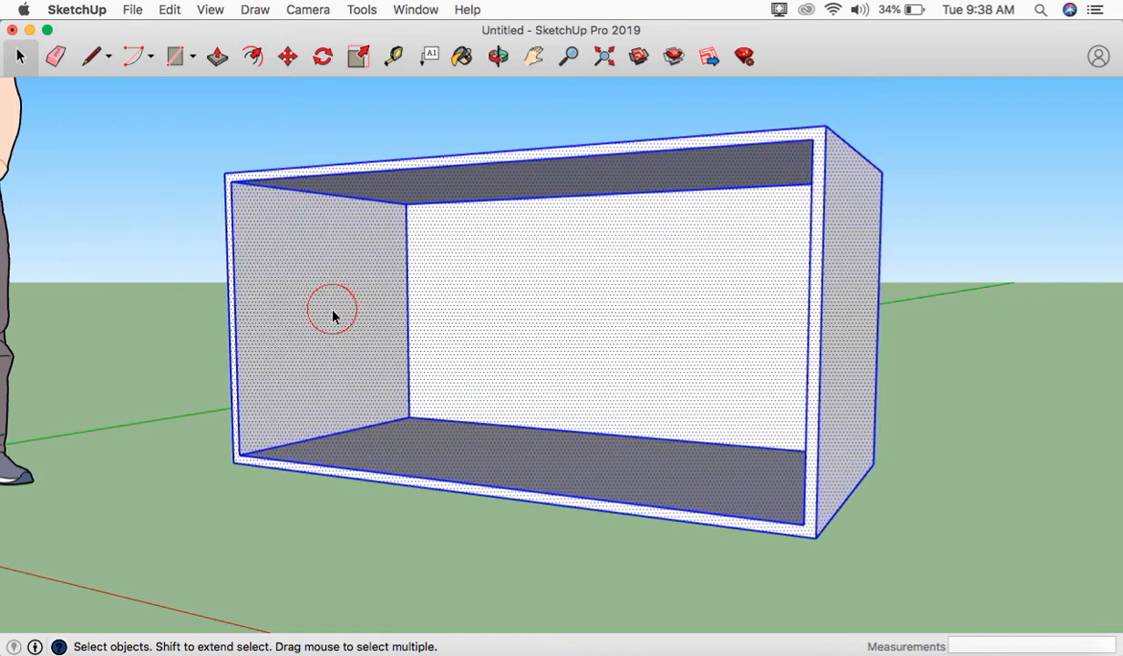
{"action": "right_click", "coordinate": [333, 316]}
{"action": "left_click", "coordinate": [378, 444]}
{"action": "left_click", "coordinate": [193, 319]}
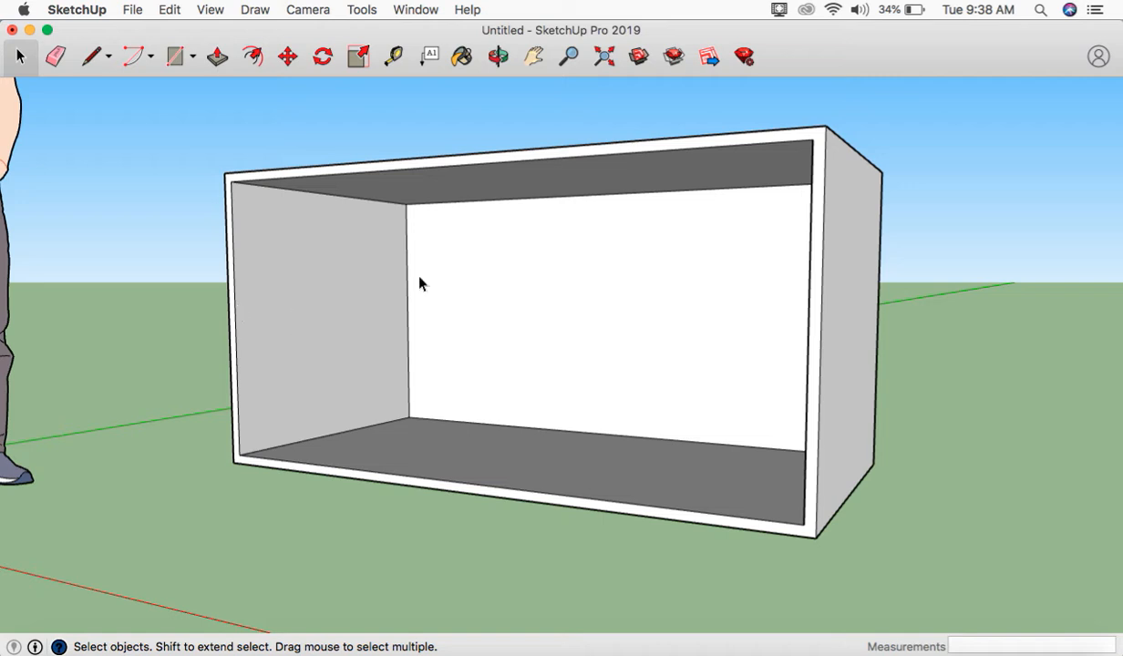
- Test selecting the grouped box as one object several times and clear the selection
{"action": "left_click", "coordinate": [266, 318]}
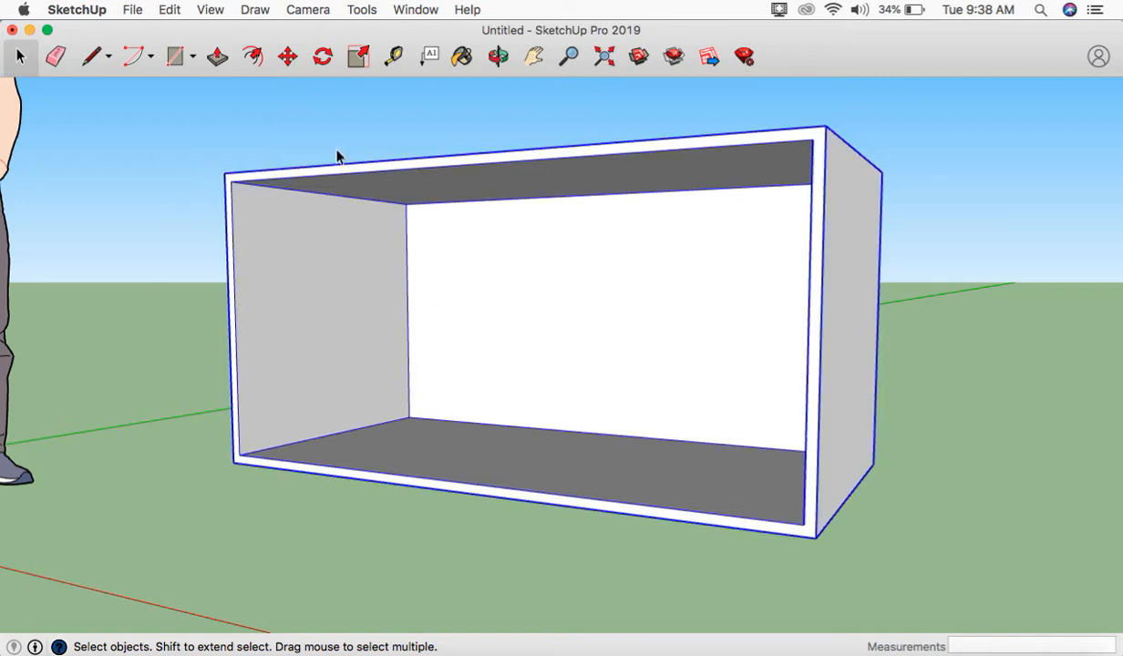
{"action": "middle_click_drag", "start_coordinate": [965, 343], "coordinate": [330, 389]}
{"action": "left_click_drag", "start_coordinate": [330, 389], "coordinate": [906, 362]}
{"action": "key", "text": "space"}
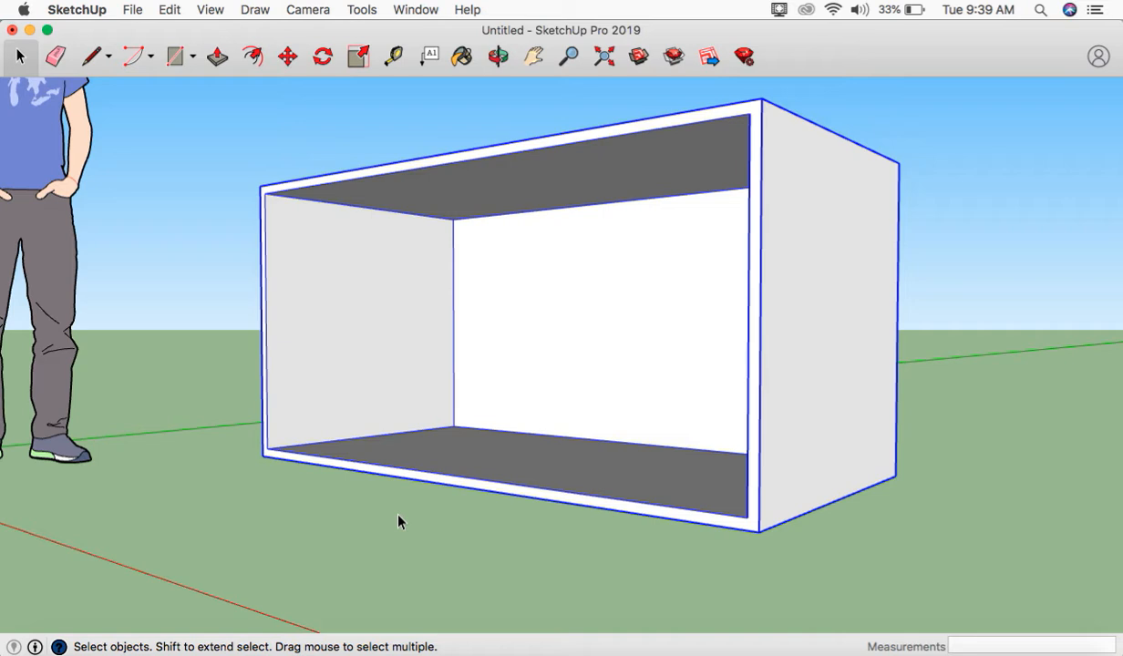
{"action": "left_click", "coordinate": [378, 529]}
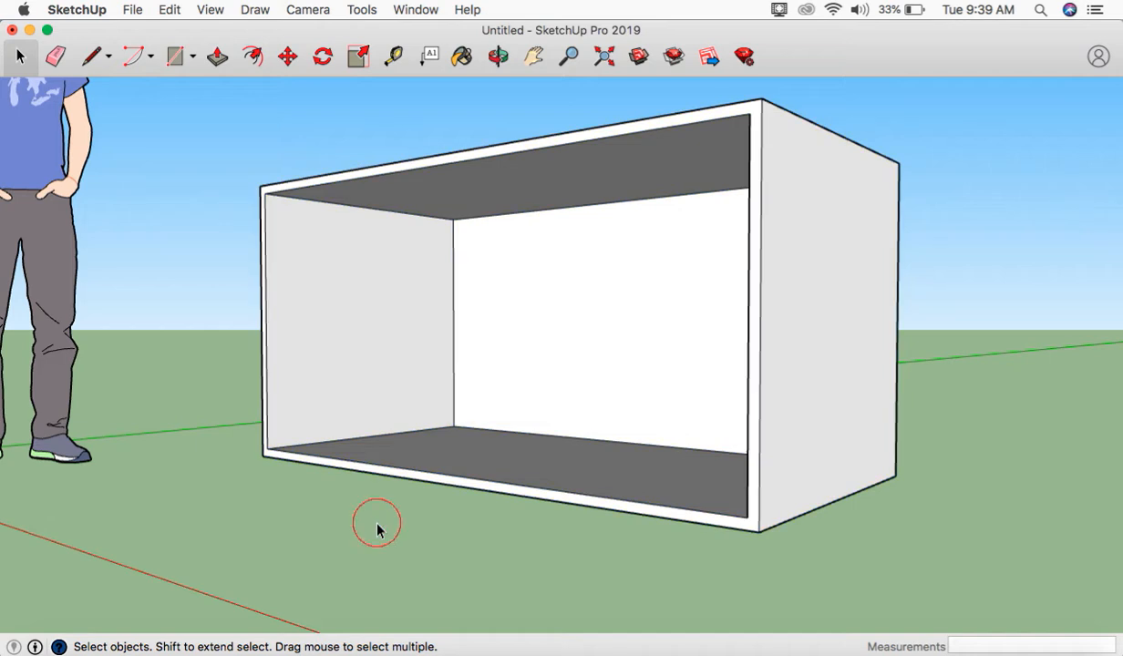
{"action": "triple_click", "coordinate": [327, 349]}
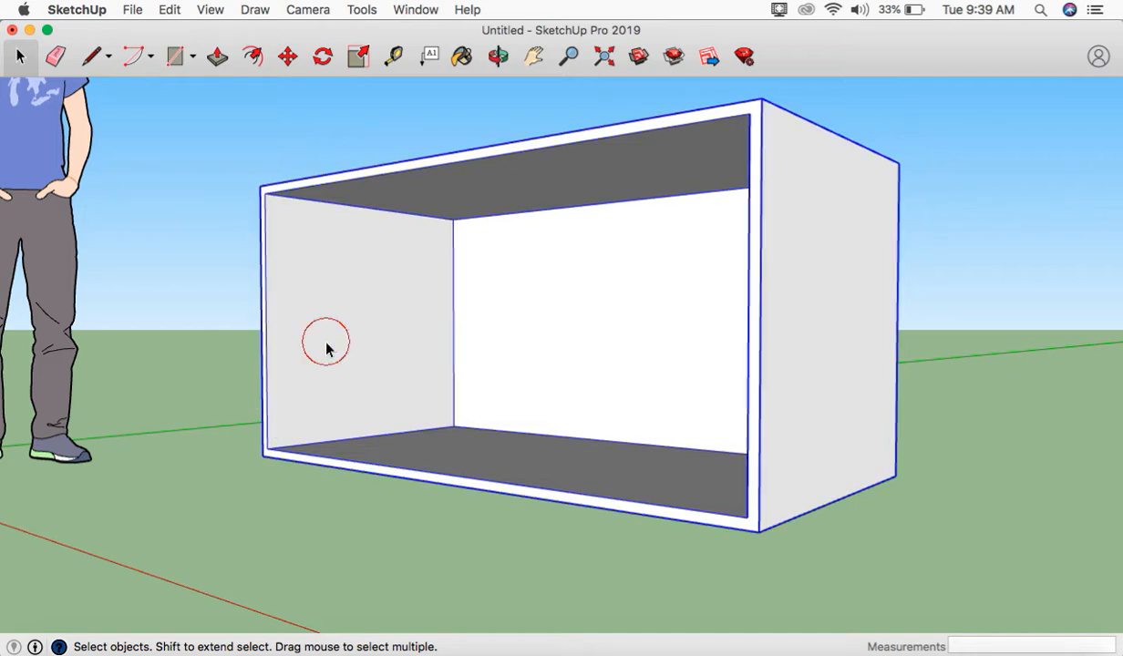
{"action": "left_click", "coordinate": [165, 365]}
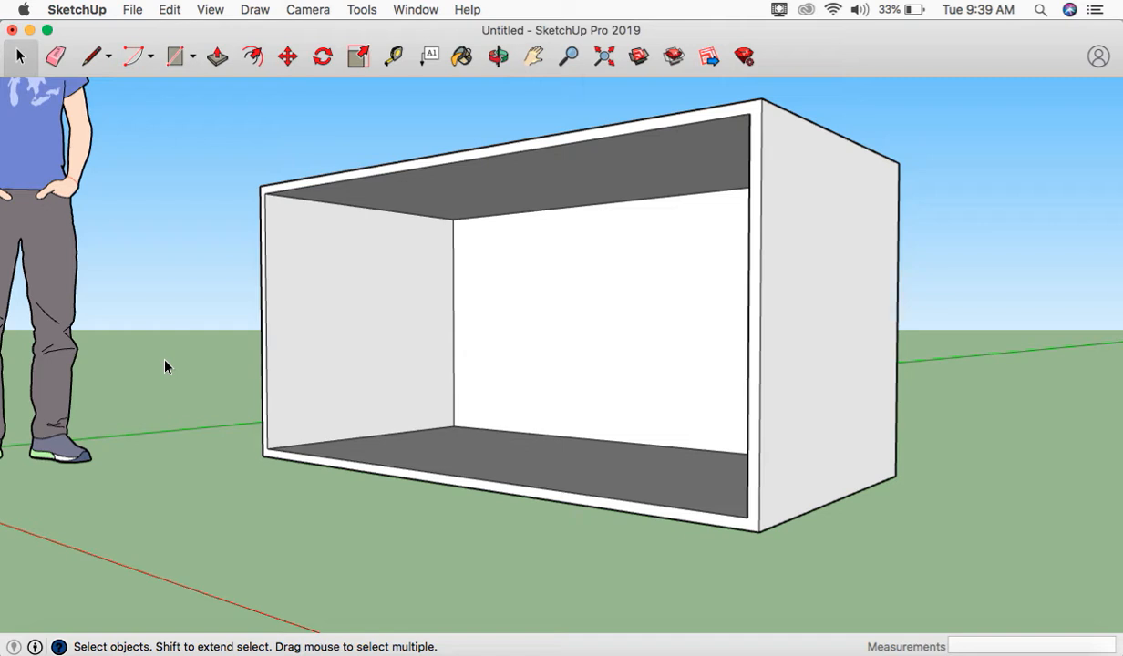
{"action": "triple_click", "coordinate": [315, 346]}
{"action": "left_click", "coordinate": [178, 356]}
{"action": "scroll", "coordinate": [269, 418], "scroll_direction": "down", "scroll_amount": 3}
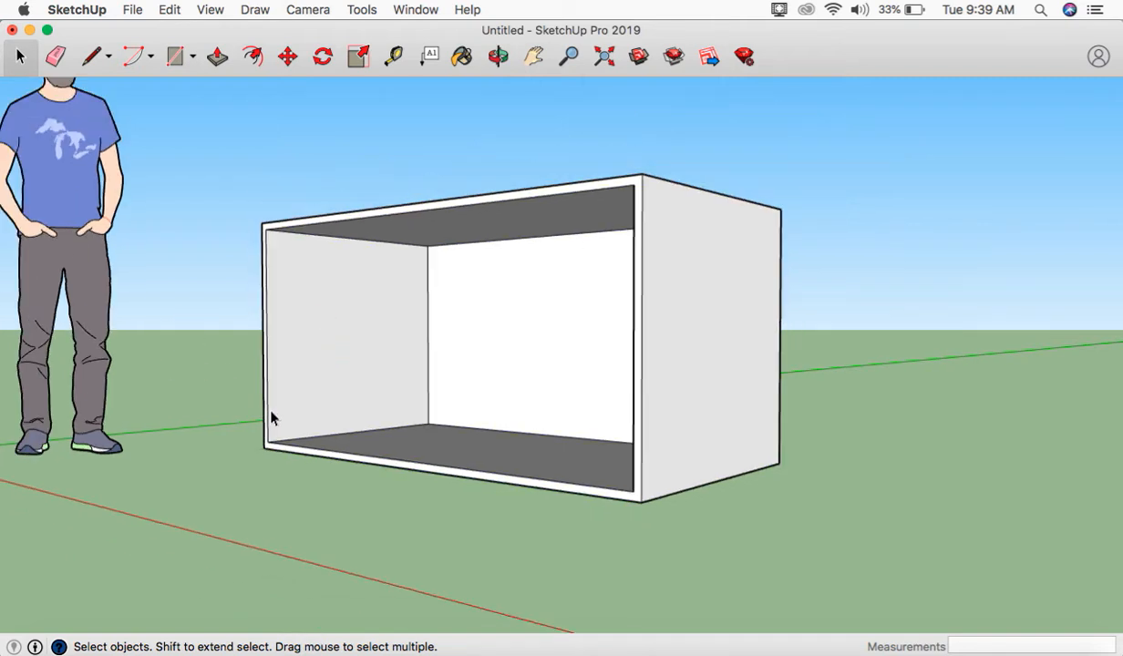
- Draw a 0.94 × 0.97 m rectangle corner to corner over the box's inner left side face
{"action": "scroll", "coordinate": [346, 446], "scroll_direction": "up", "scroll_amount": 3}
{"action": "middle_click_drag", "start_coordinate": [381, 458], "coordinate": [428, 469]}
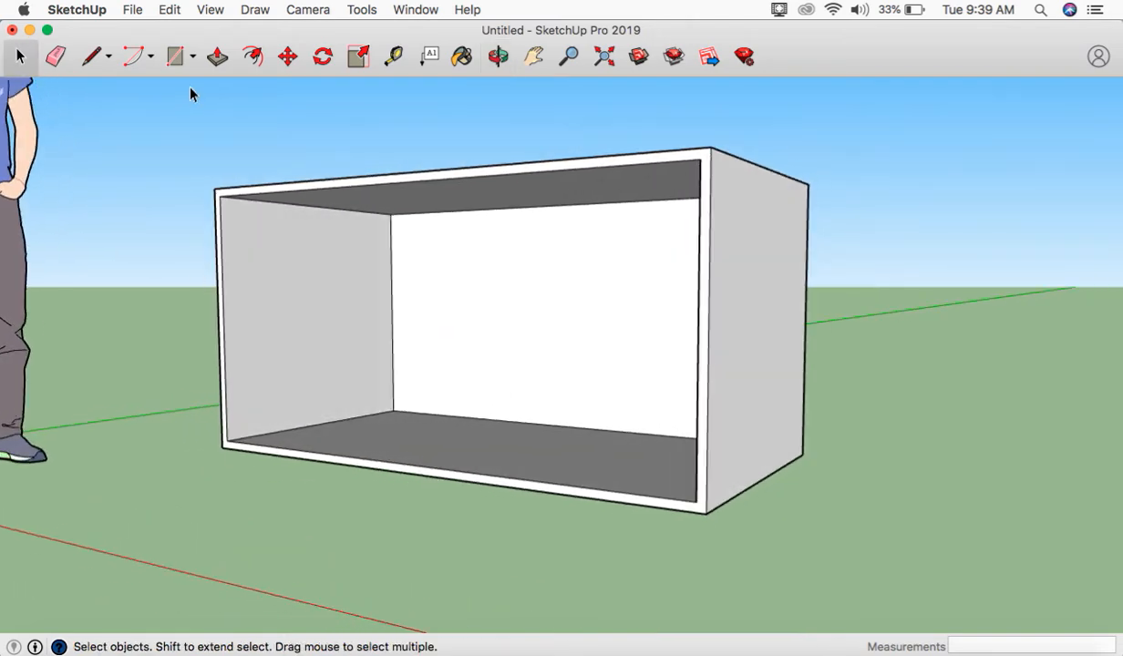
{"action": "left_click", "coordinate": [174, 57]}
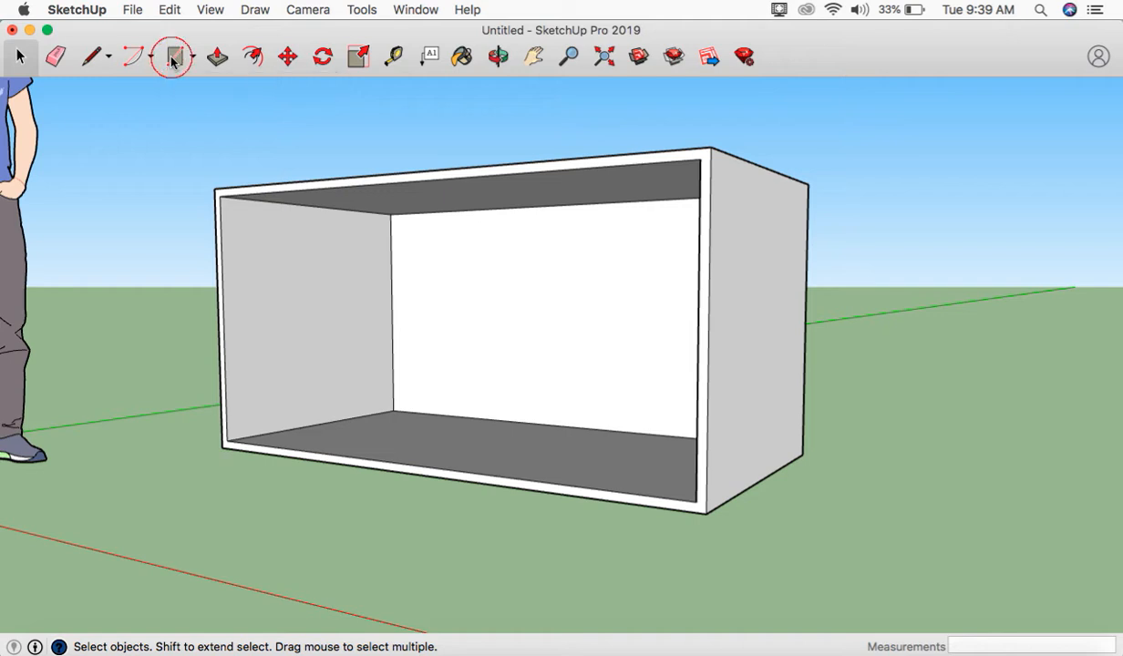
{"action": "left_click", "coordinate": [219, 195]}
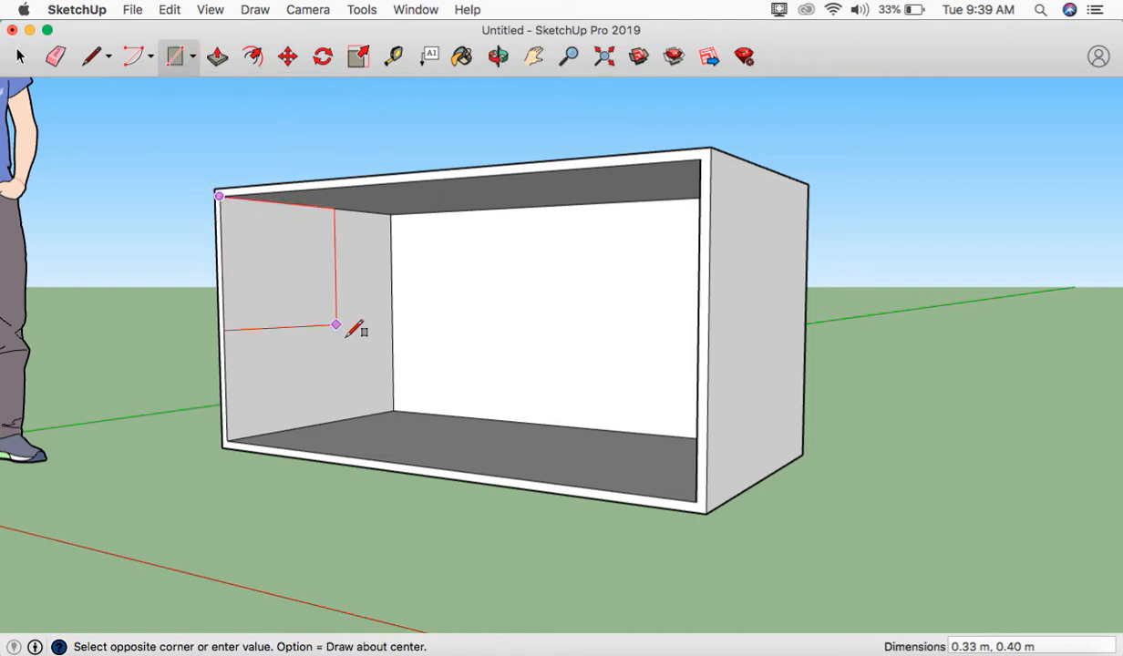
{"action": "left_click", "coordinate": [393, 410]}
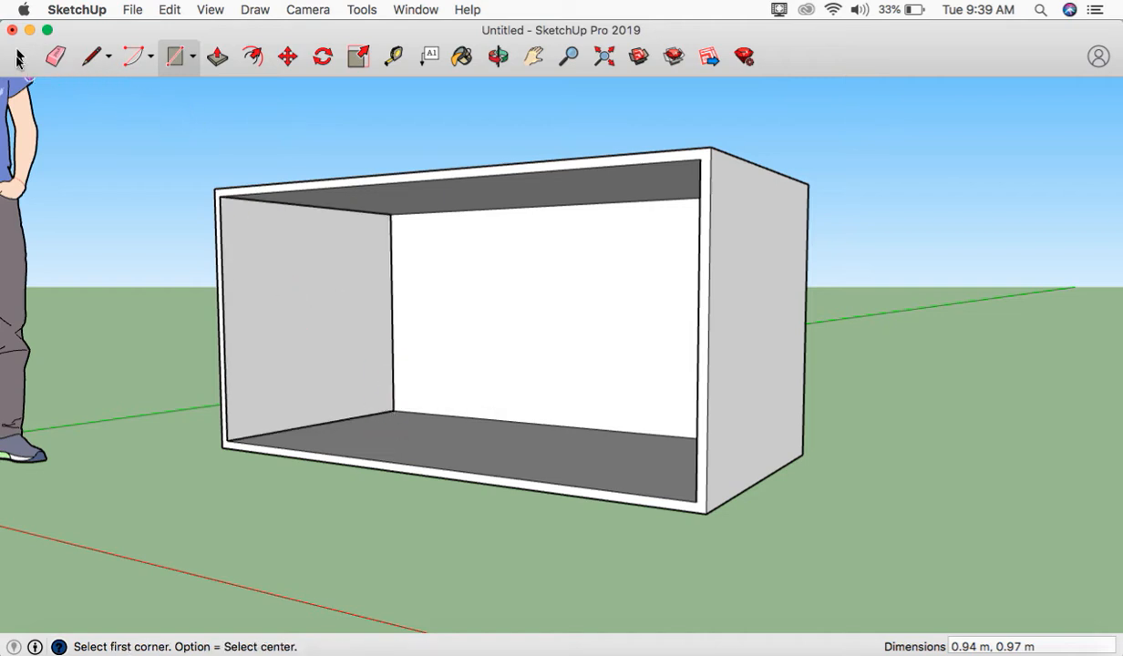
{"action": "left_click", "coordinate": [19, 58]}
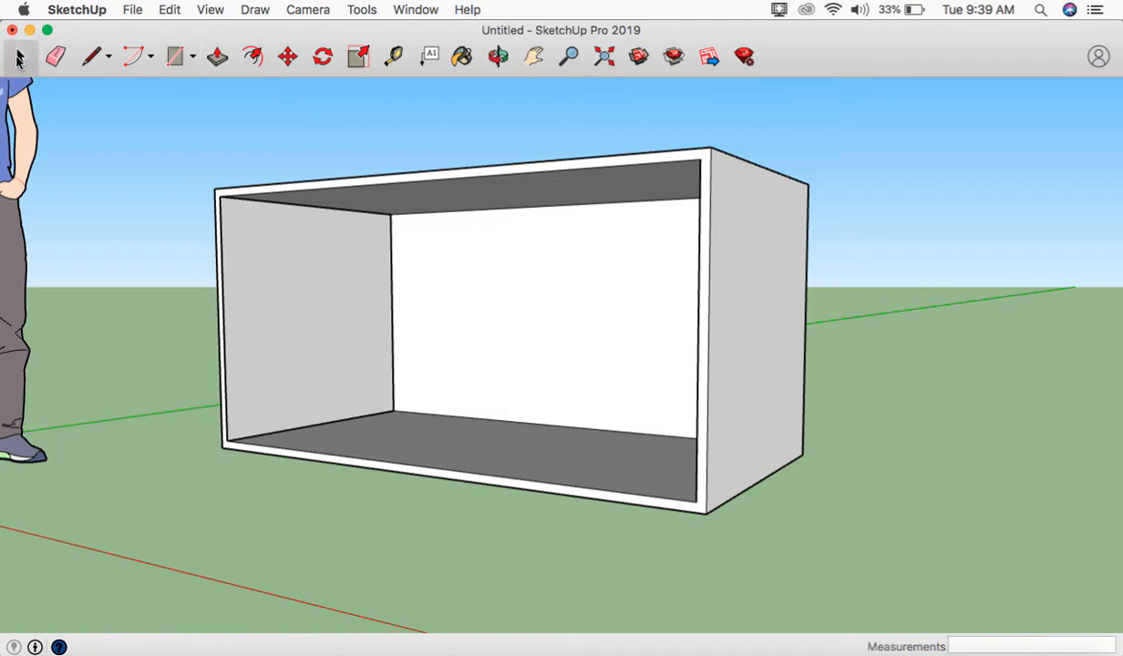
- Test selecting the new side rectangle and the box group separately
{"action": "left_click", "coordinate": [294, 306]}
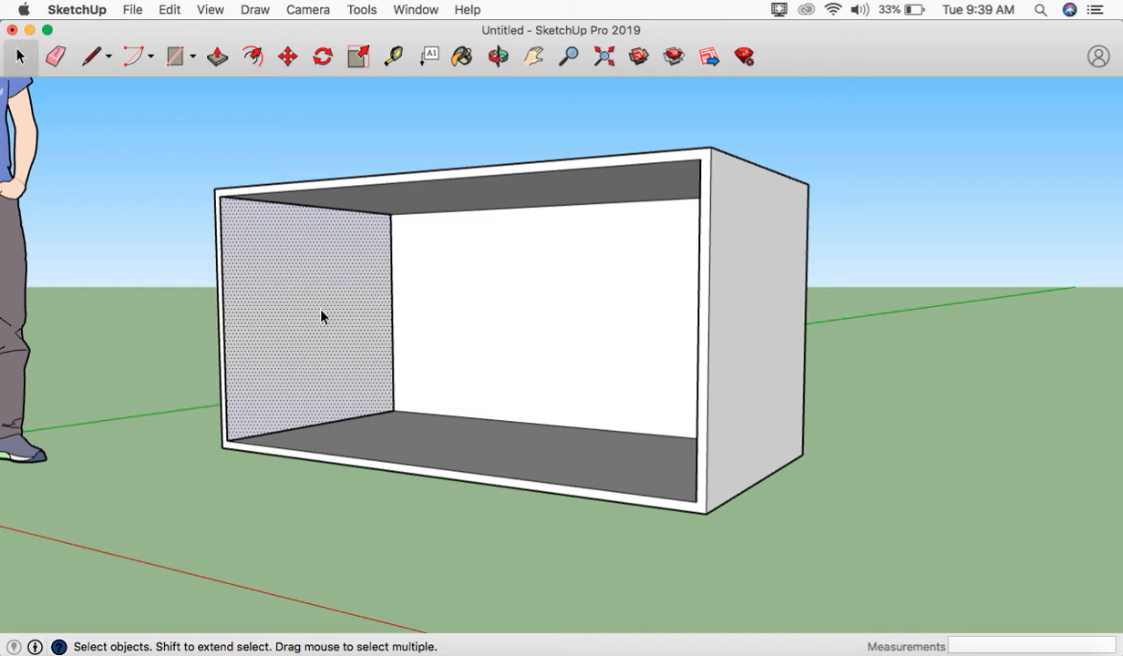
{"action": "left_click", "coordinate": [587, 303]}
{"action": "left_click", "coordinate": [332, 284]}
{"action": "left_click", "coordinate": [530, 314]}
{"action": "left_click", "coordinate": [301, 301]}
- Select the side rectangle's face together with its edges and make it a group
{"action": "double_click", "coordinate": [296, 306]}
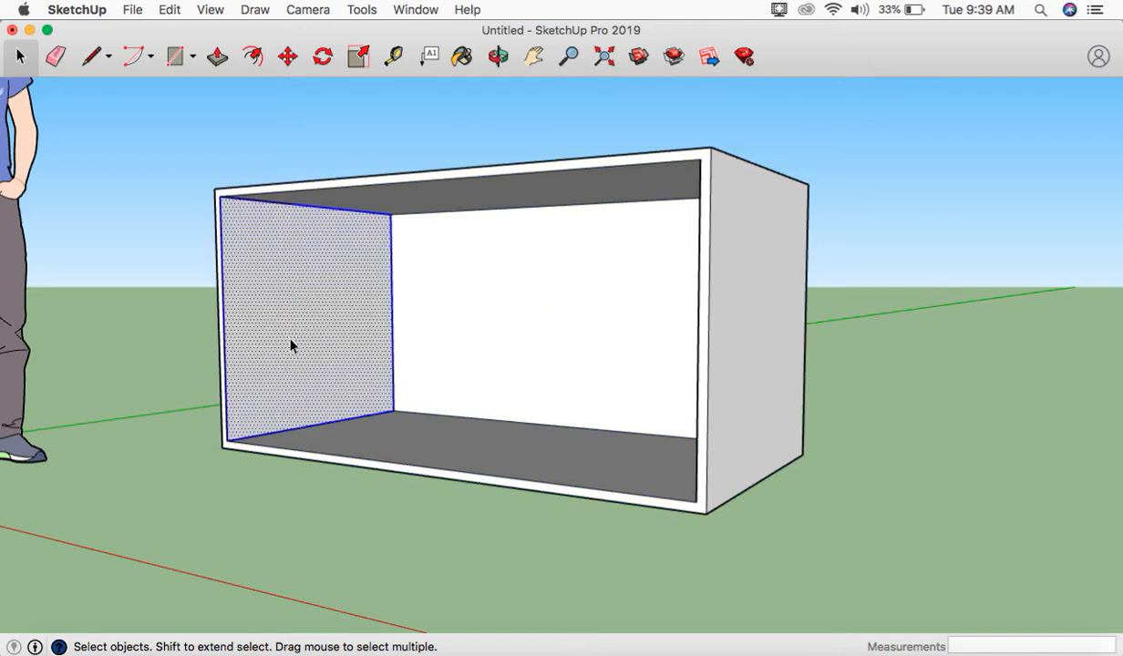
{"action": "scroll", "coordinate": [290, 346], "scroll_direction": "up", "scroll_amount": 3}
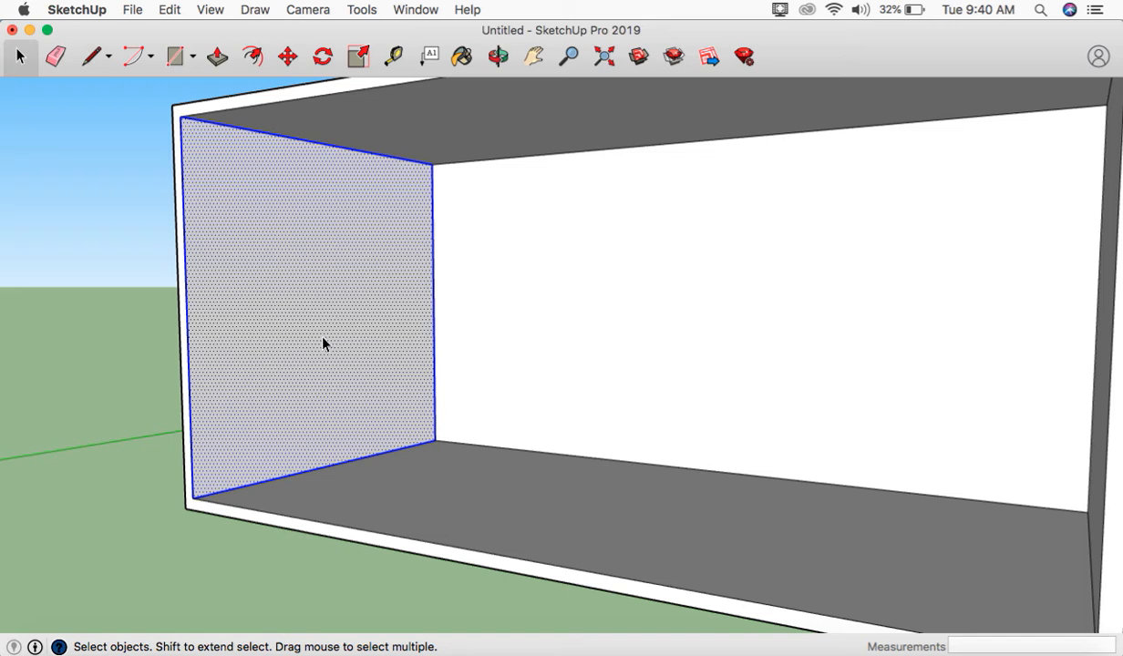
{"action": "right_click", "coordinate": [278, 274]}
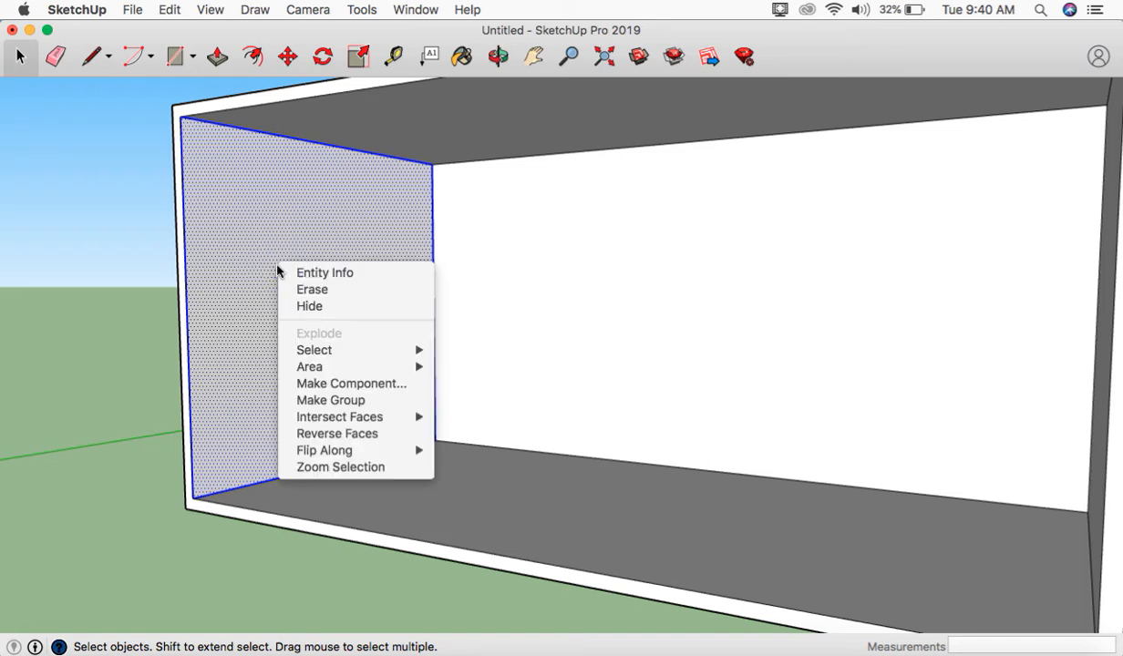
{"action": "left_click", "coordinate": [328, 401]}
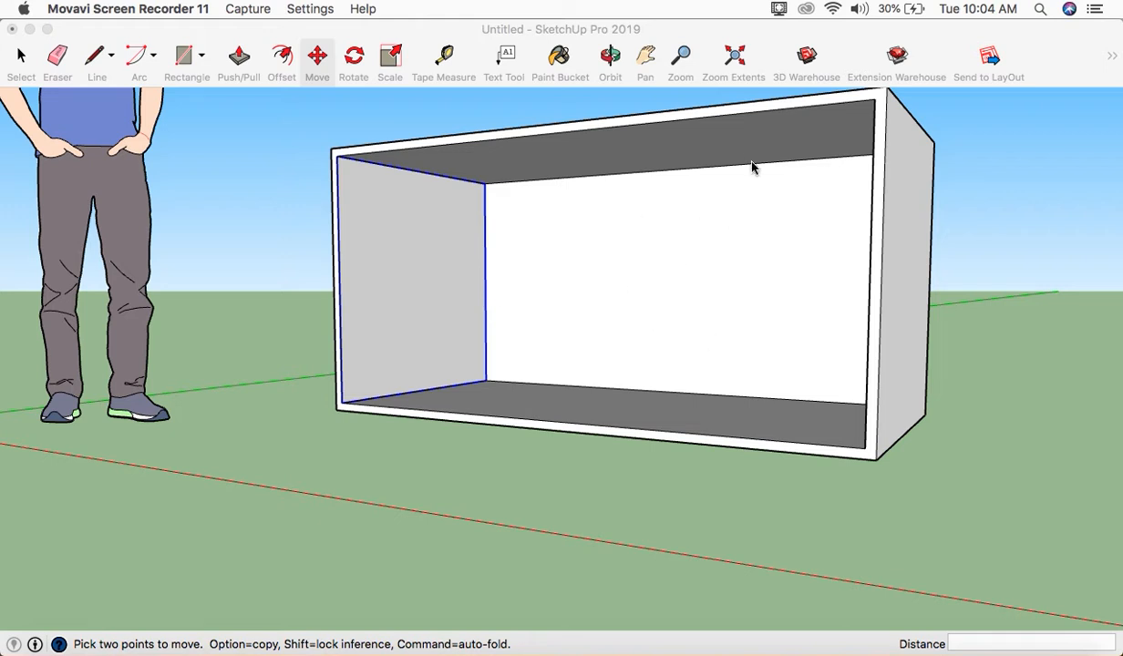
- Copy the side panel group from its upper front corner to the opposite inner corner and divide the distance into 3 equal spaces
{"action": "key", "text": "space"}
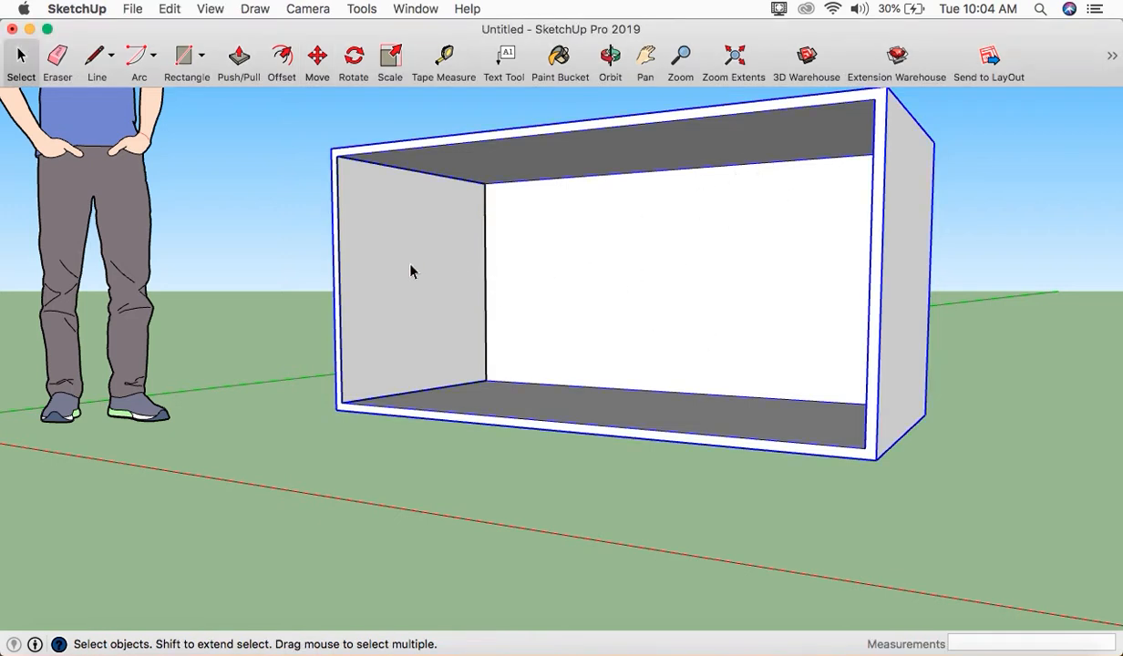
{"action": "scroll", "coordinate": [655, 318], "scroll_direction": "down", "scroll_amount": 3}
{"action": "middle_click_drag", "start_coordinate": [654, 318], "coordinate": [679, 338]}
{"action": "scroll", "coordinate": [718, 320], "scroll_direction": "up", "scroll_amount": 2}
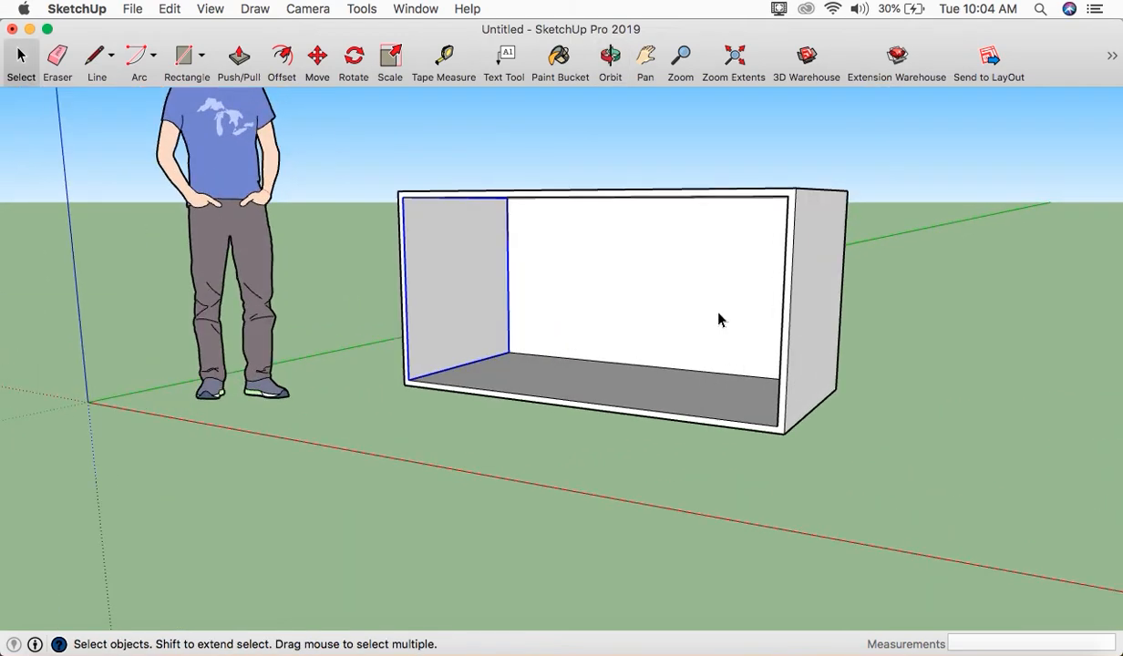
{"action": "middle_click_drag", "start_coordinate": [679, 302], "coordinate": [629, 304]}
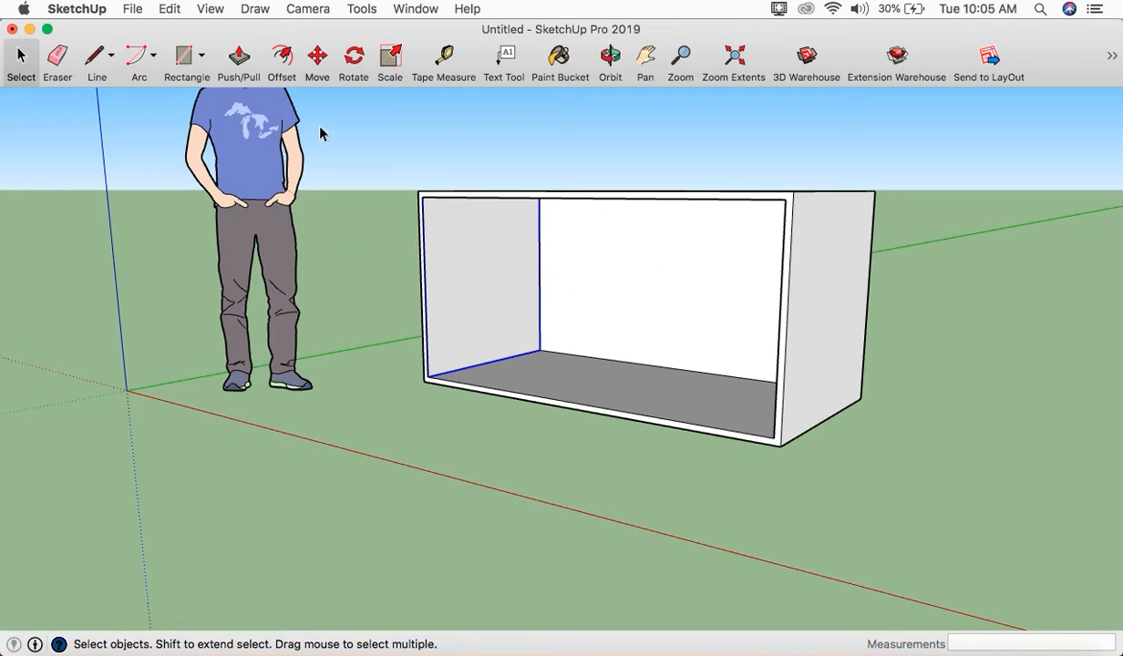
{"action": "middle_click_drag", "start_coordinate": [408, 162], "coordinate": [410, 136]}
{"action": "left_click", "coordinate": [315, 58]}
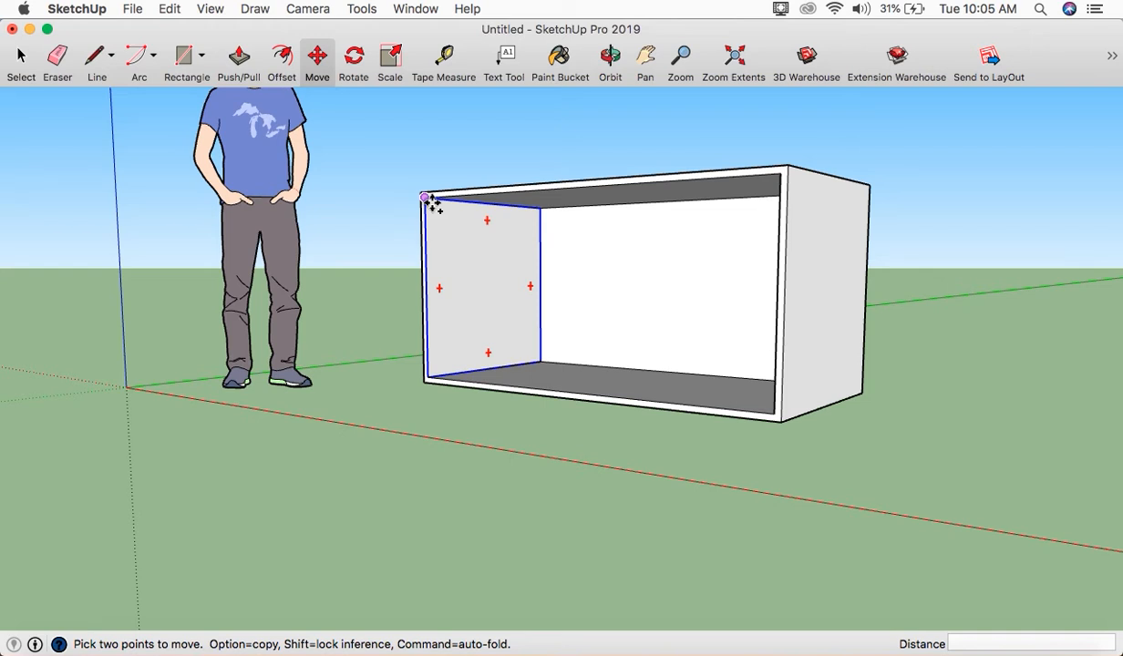
{"action": "left_click", "coordinate": [424, 197], "text": "alt"}
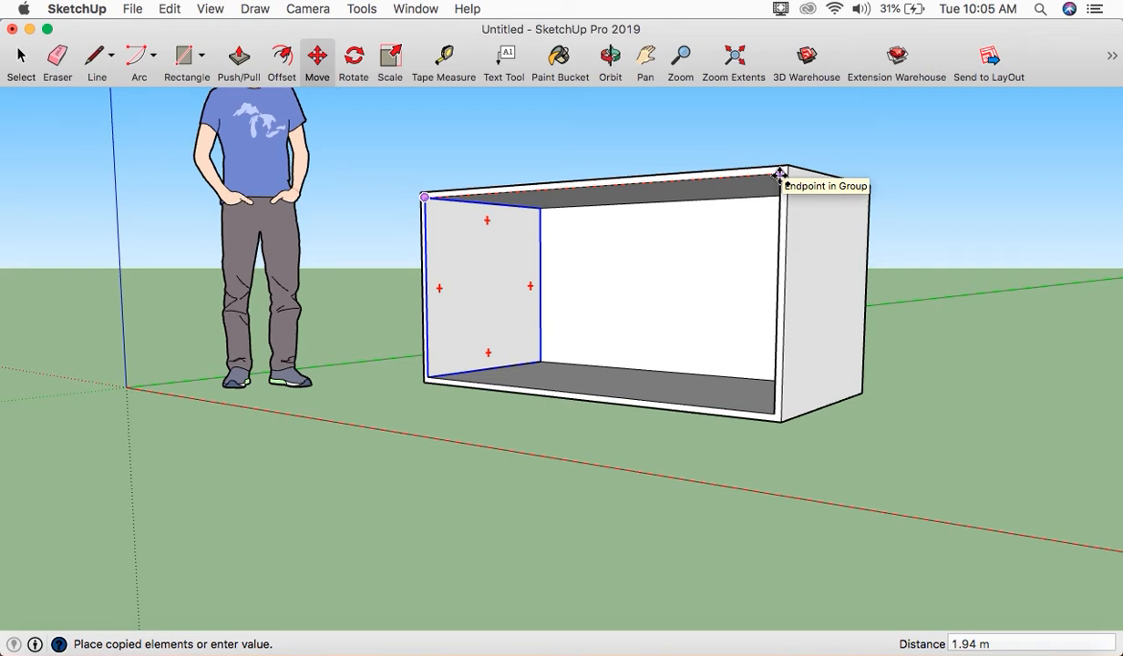
{"action": "left_click", "coordinate": [780, 175]}
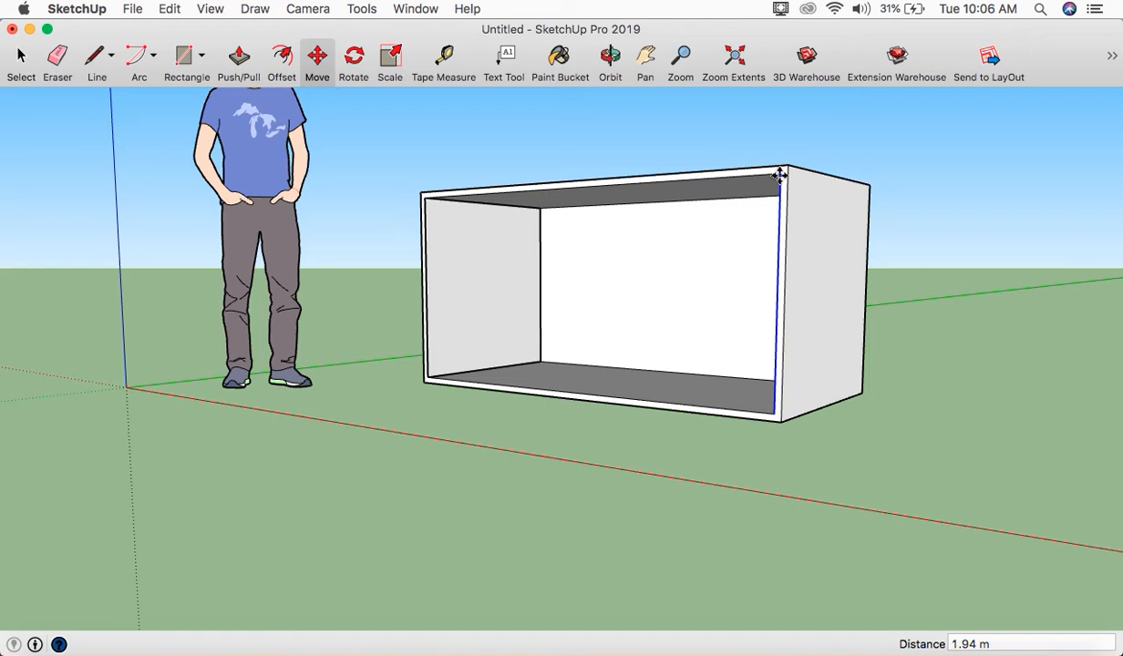
{"action": "type", "text": "/3"}
{"action": "key", "text": "Return"}
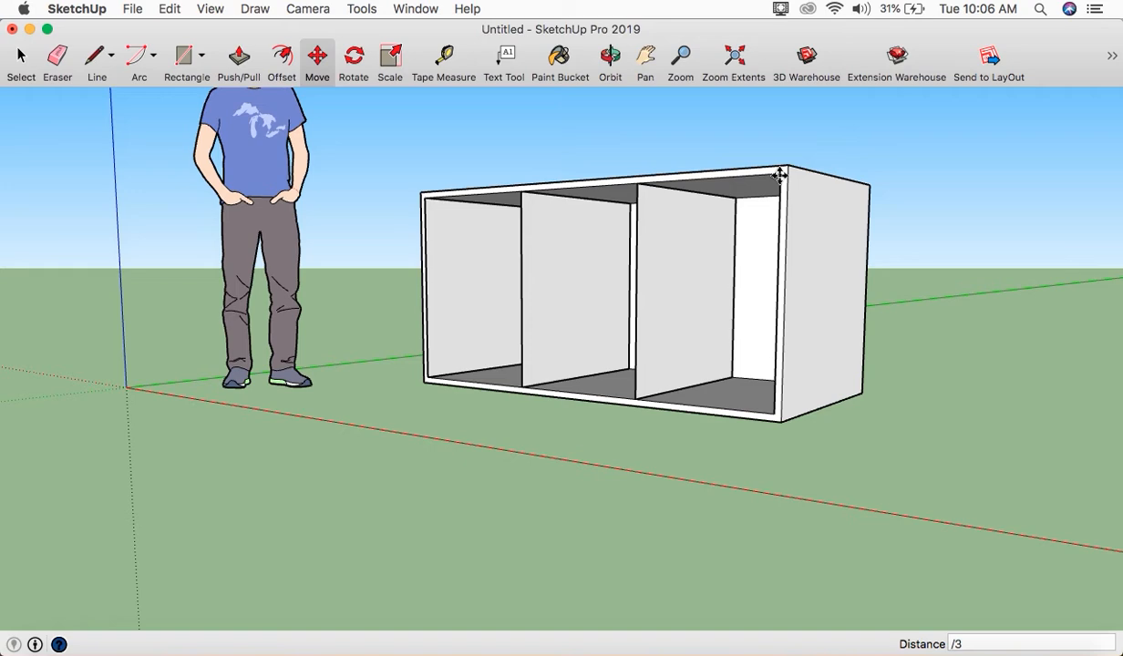
- Delete the two panel groups lying against the box's left and right inner side walls
{"action": "middle_click_drag", "start_coordinate": [474, 439], "coordinate": [684, 448]}
{"action": "key", "text": "m"}
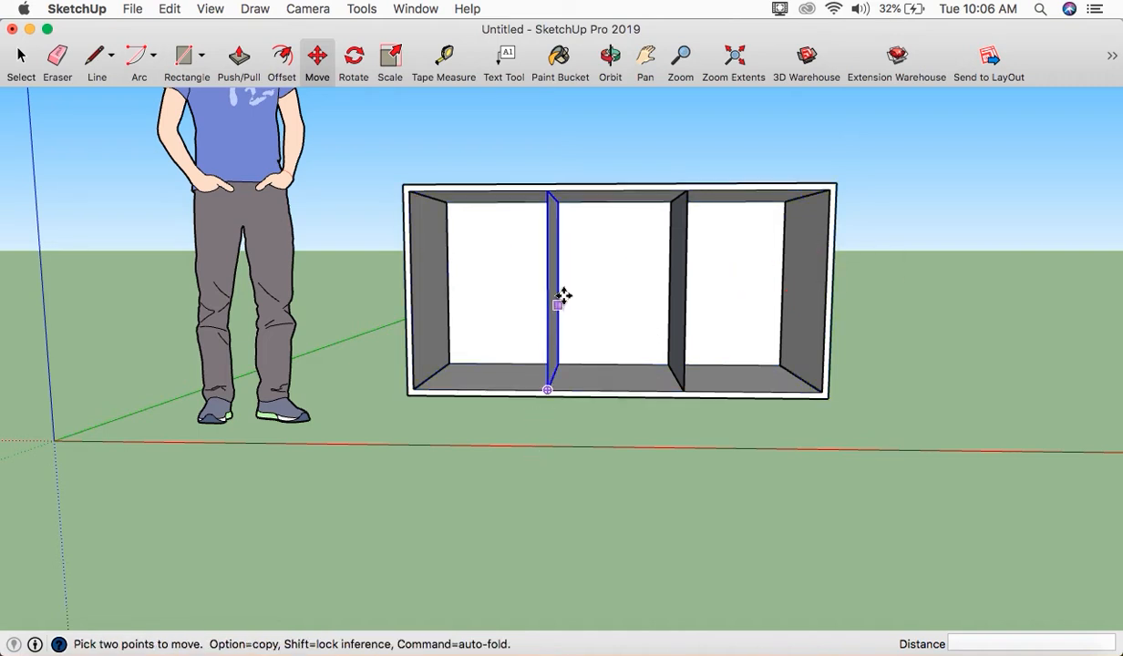
{"action": "left_click", "coordinate": [19, 57]}
{"action": "left_click", "coordinate": [434, 296]}
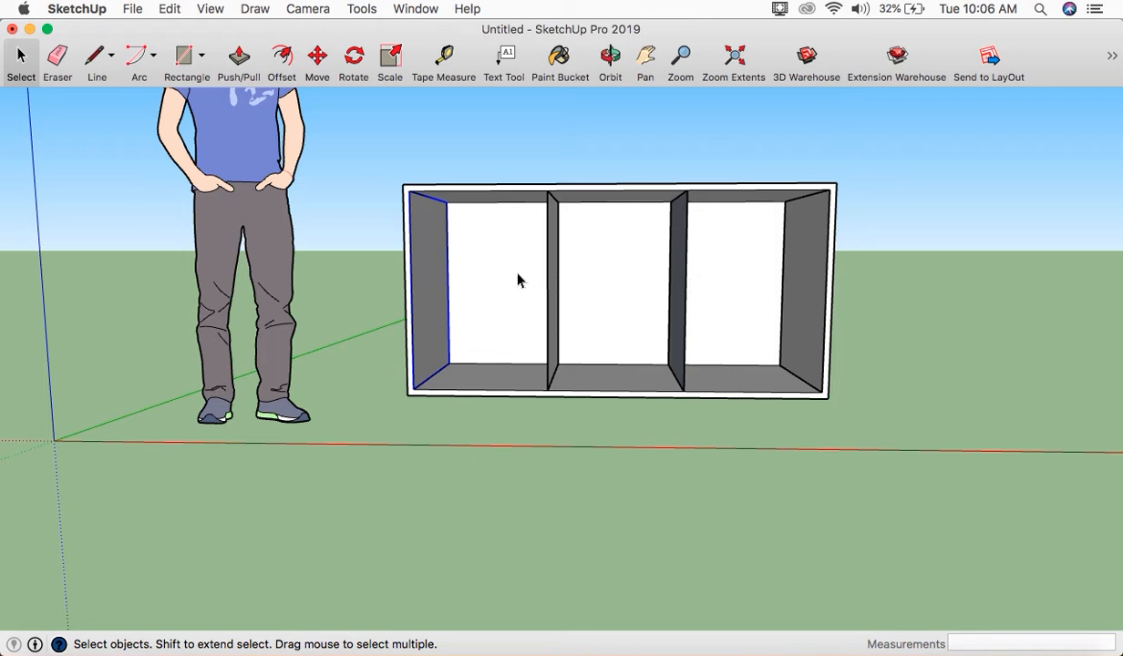
{"action": "right_click", "coordinate": [421, 283]}
{"action": "left_click", "coordinate": [429, 278]}
{"action": "left_click", "coordinate": [793, 303]}
{"action": "key", "text": "Delete"}
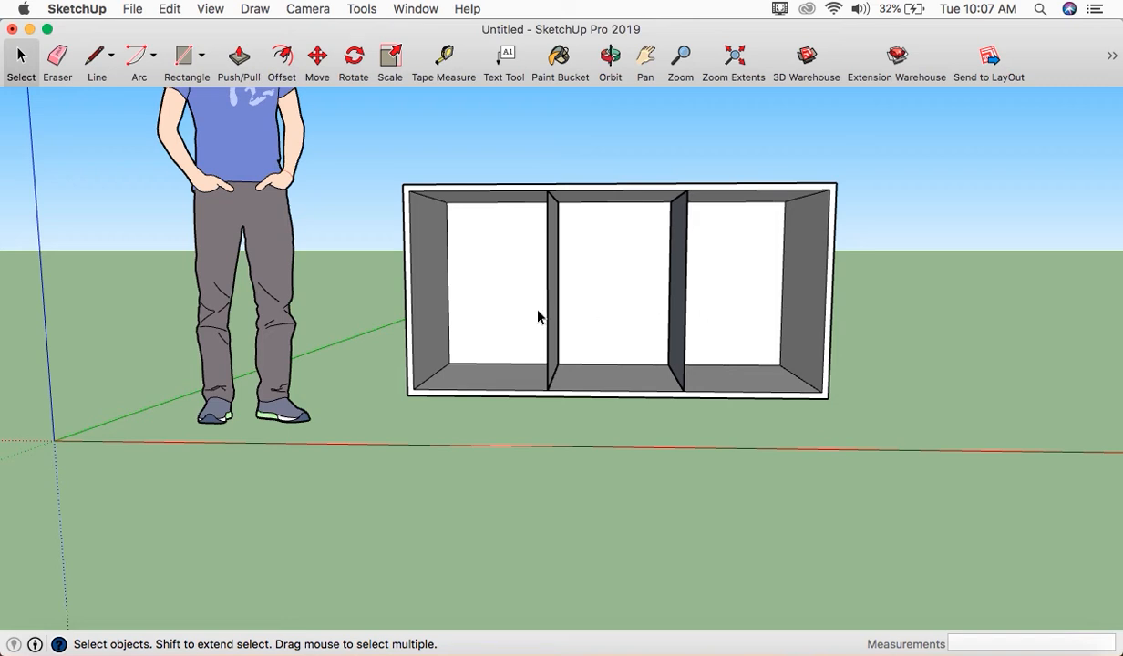
- Try to Push/Pull the left divider panel without opening its group
{"action": "middle_click_drag", "start_coordinate": [486, 315], "coordinate": [559, 293]}
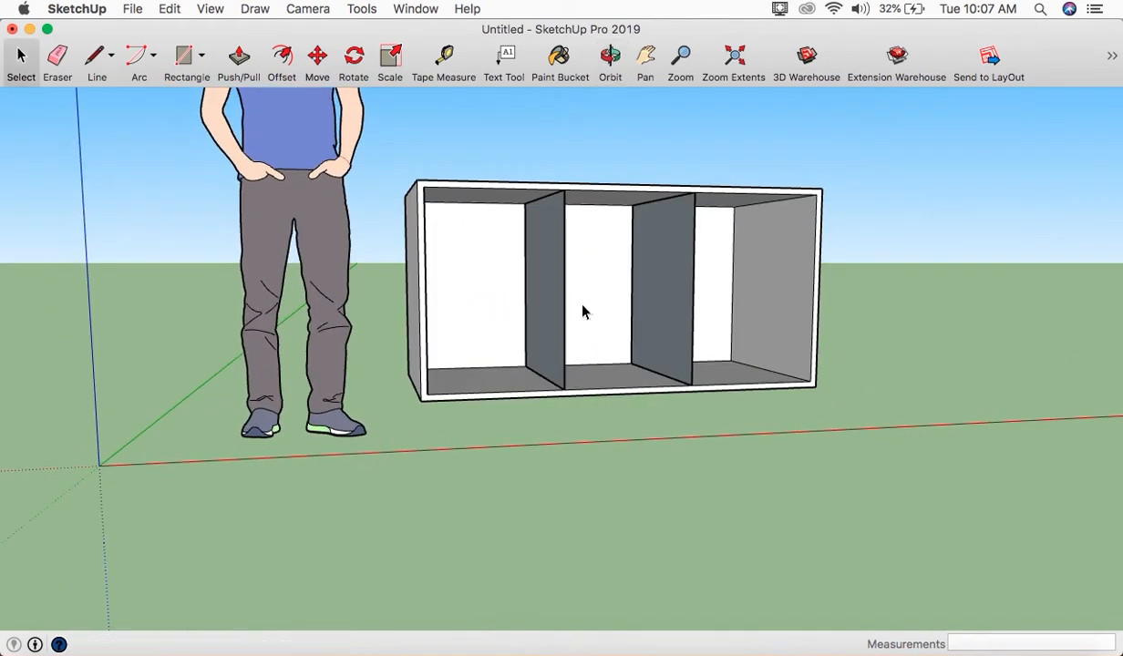
{"action": "scroll", "coordinate": [559, 290], "scroll_direction": "up", "scroll_amount": 5}
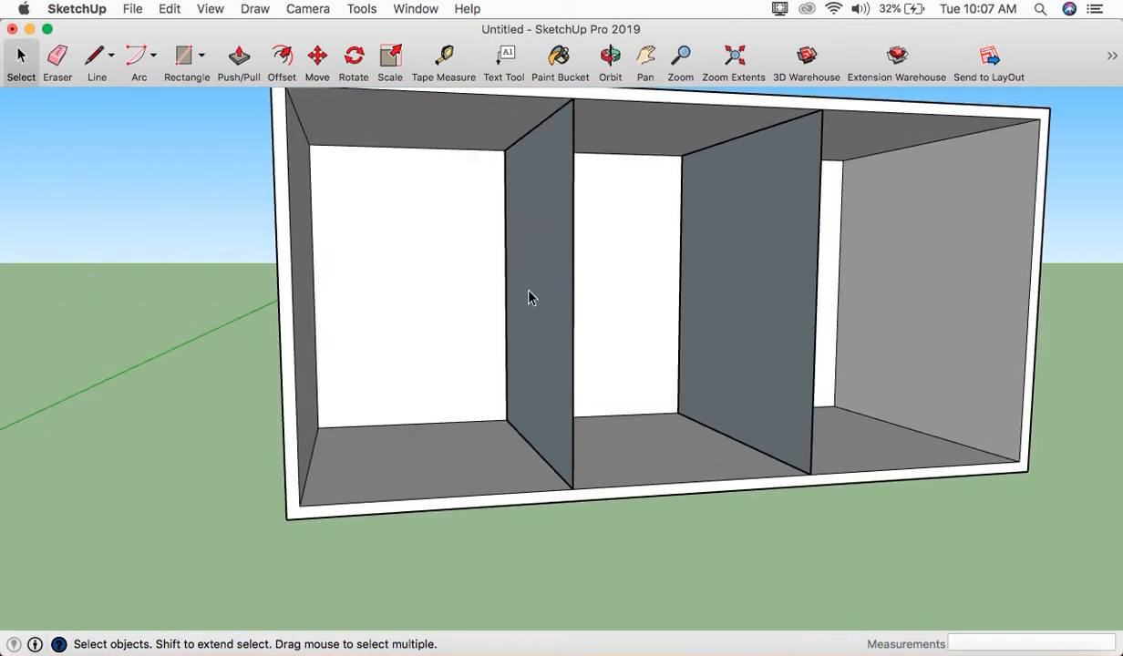
{"action": "left_click", "coordinate": [541, 271]}
{"action": "left_click", "coordinate": [233, 63]}
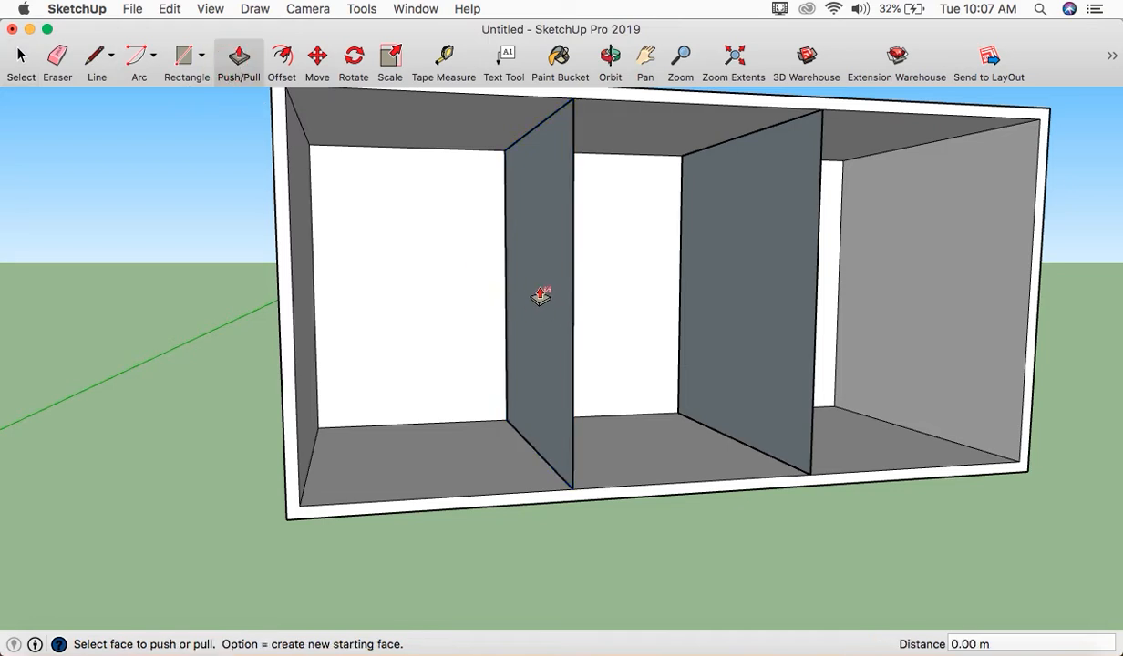
{"action": "left_click", "coordinate": [22, 60]}
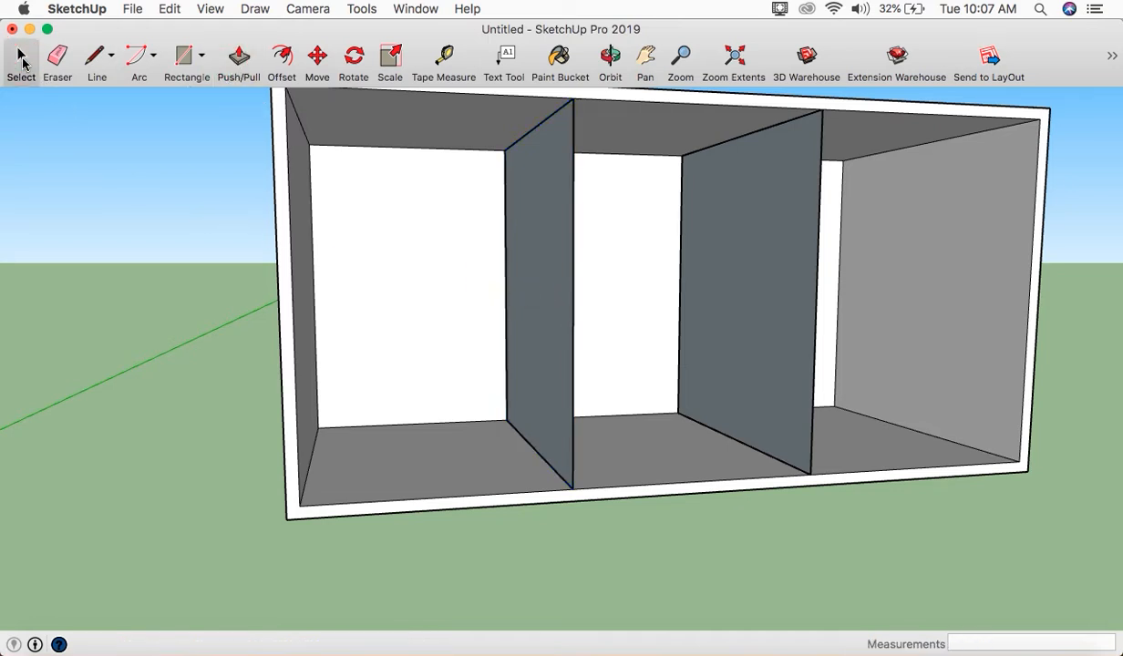
- Open the left divider panel's group and Push/Pull its left-facing side outward by 0.02 m
{"action": "left_click", "coordinate": [515, 268]}
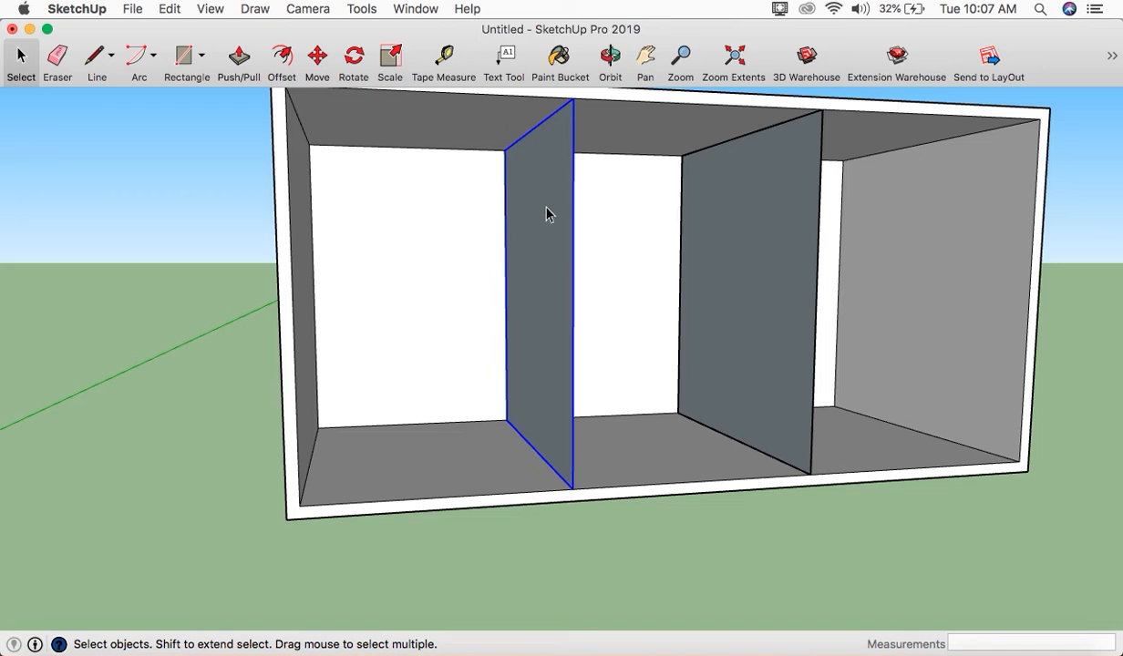
{"action": "double_click", "coordinate": [547, 280]}
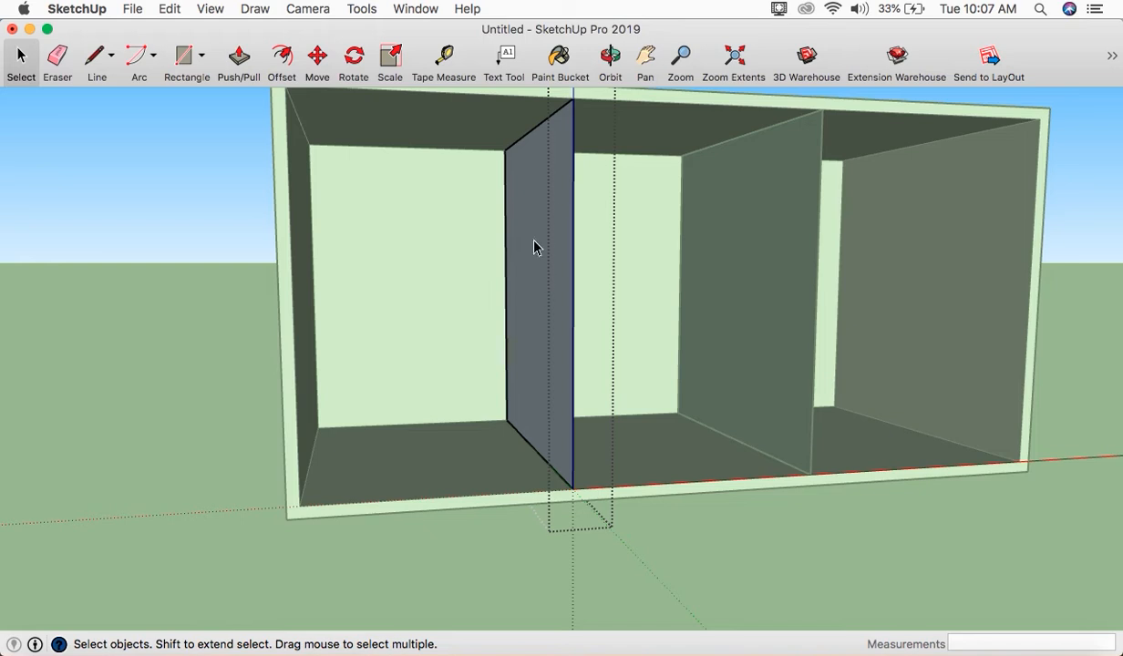
{"action": "left_click", "coordinate": [236, 59]}
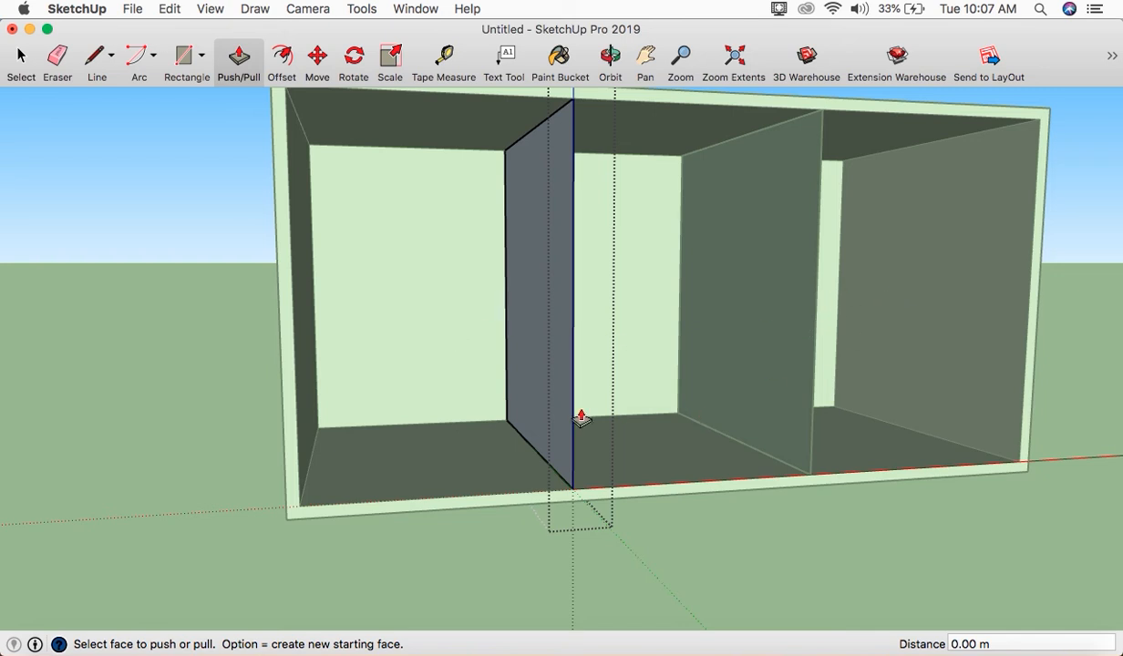
{"action": "middle_click_drag", "start_coordinate": [854, 418], "coordinate": [747, 418]}
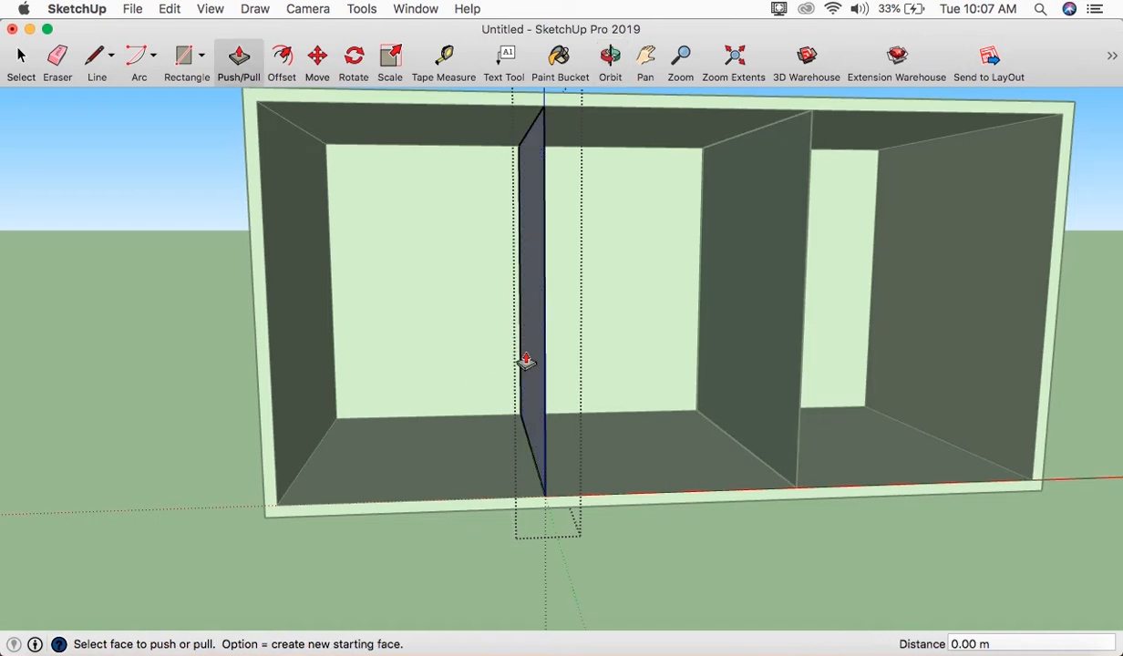
{"action": "middle_click_drag", "start_coordinate": [570, 415], "coordinate": [511, 376]}
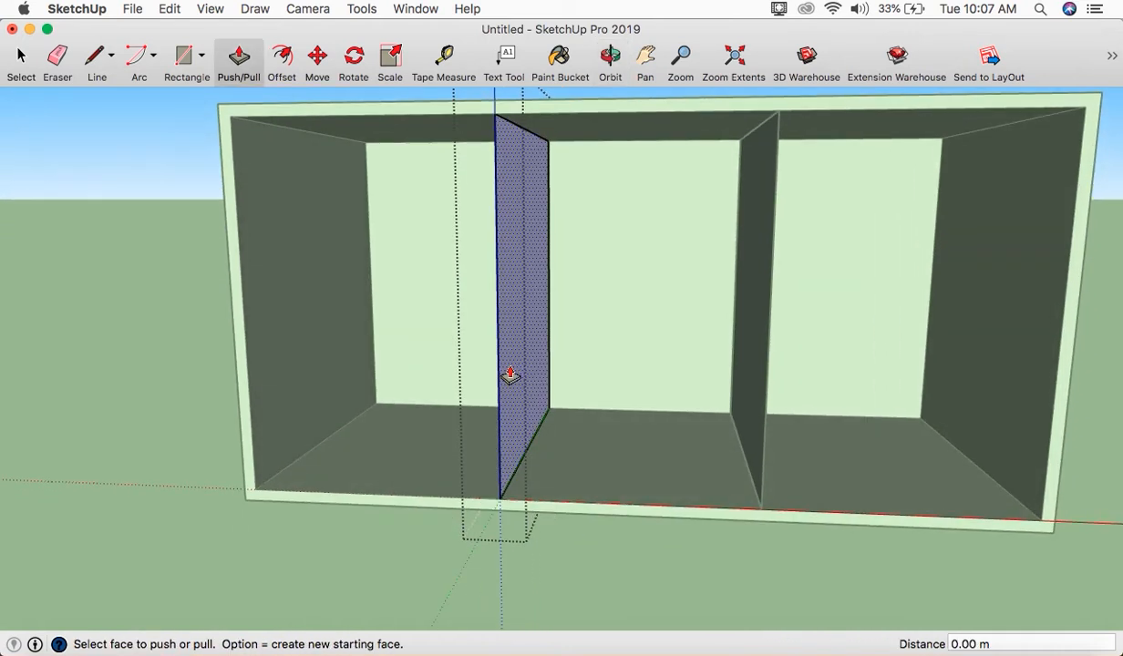
{"action": "middle_click_drag", "start_coordinate": [464, 425], "coordinate": [519, 406]}
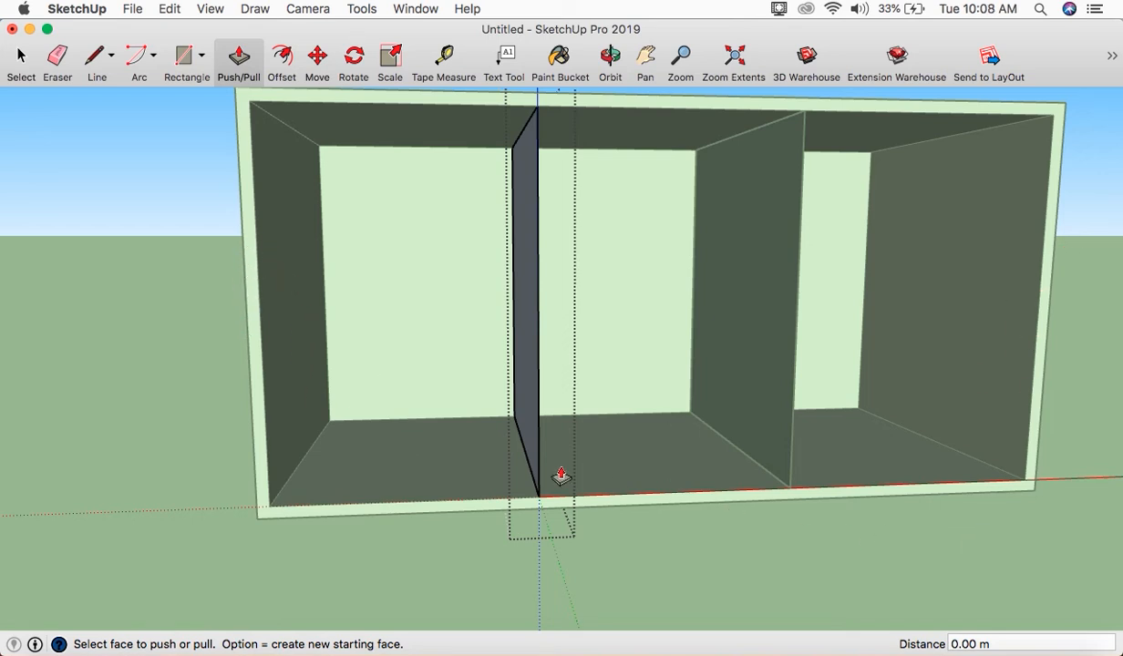
{"action": "left_click", "coordinate": [524, 311]}
{"action": "type", "text": ".02"}
{"action": "key", "text": "Return"}
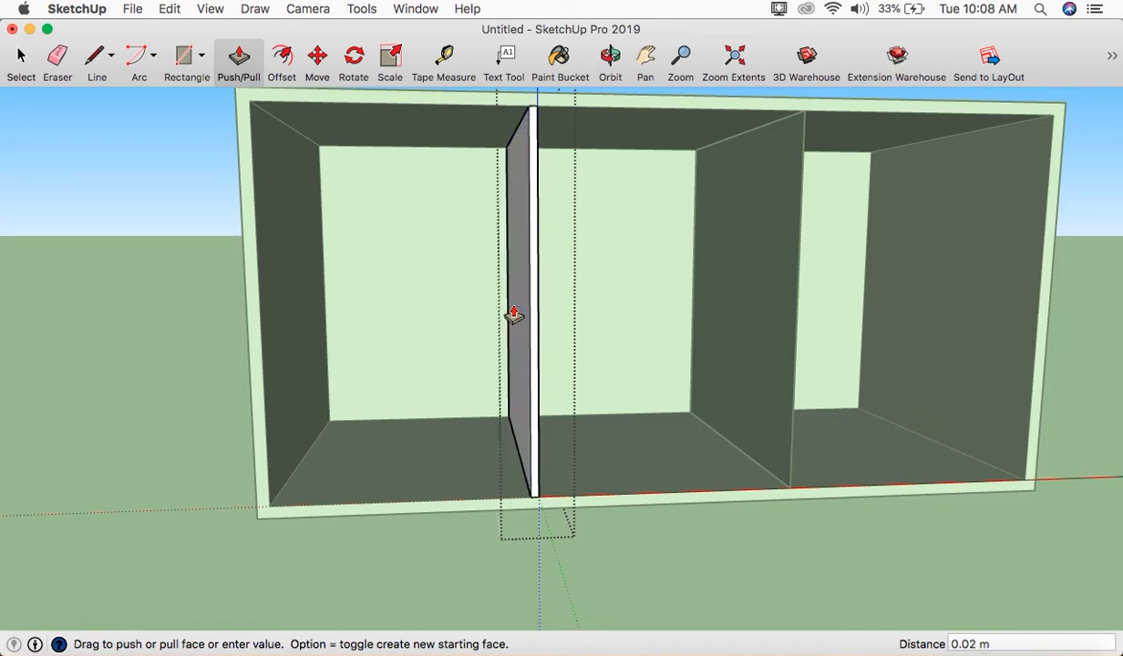
- Push/Pull the left divider's right-facing side outward by 0.01 m and close the group
{"action": "middle_click_drag", "start_coordinate": [574, 310], "coordinate": [491, 310]}
{"action": "left_click", "coordinate": [495, 306]}
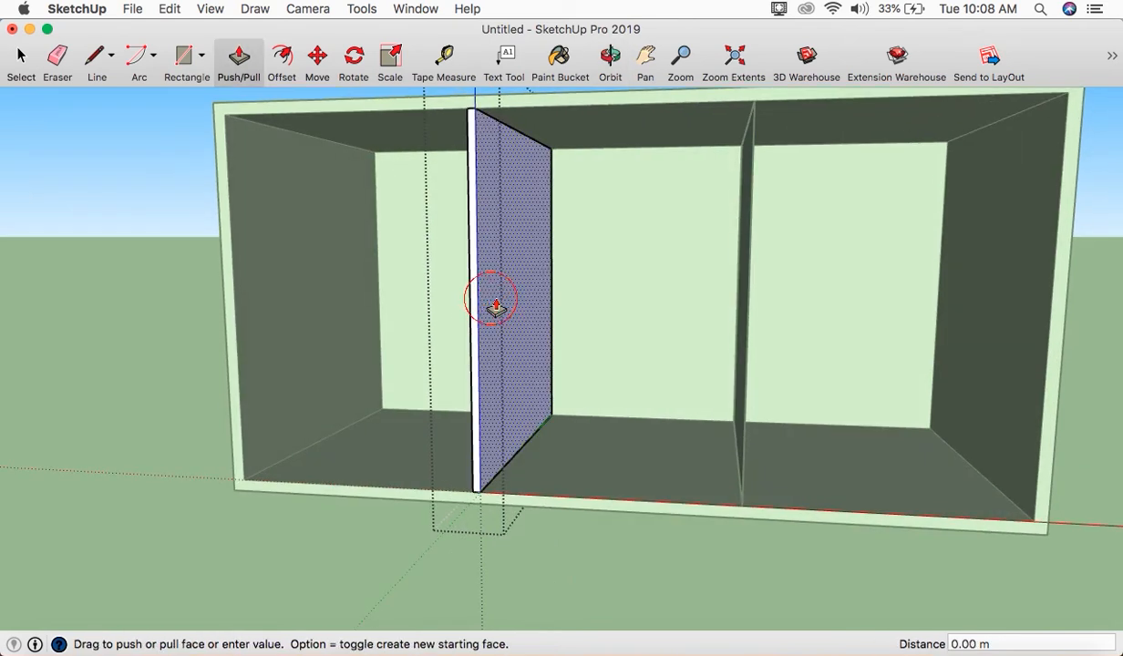
{"action": "type", "text": ".0"}
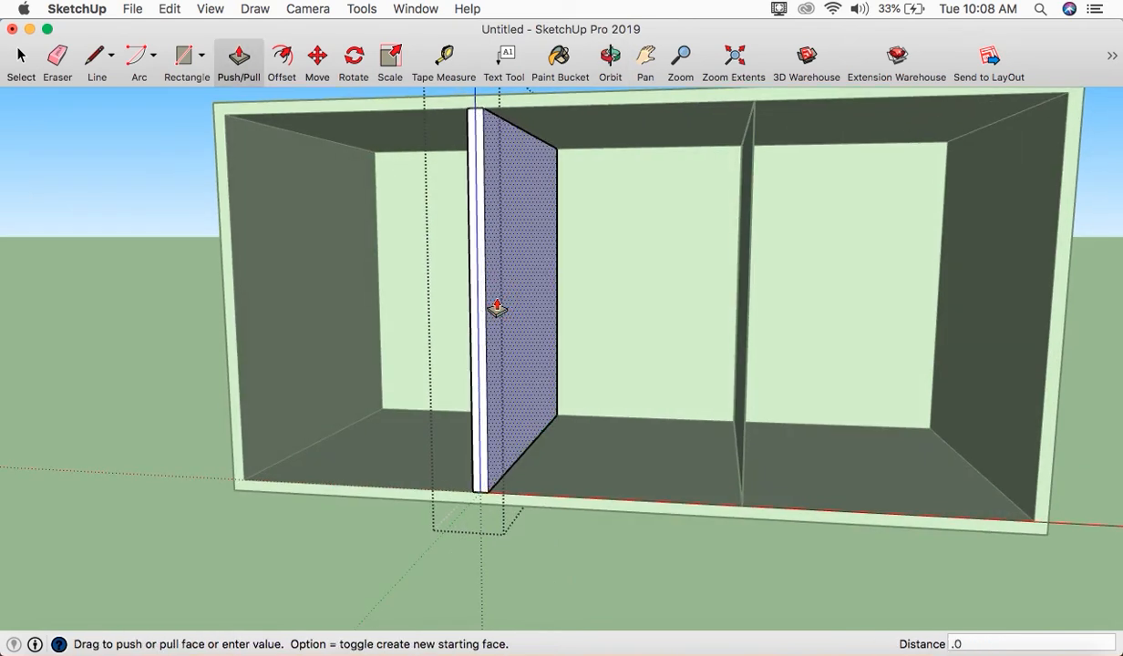
{"action": "type", "text": "1"}
{"action": "key", "text": "Return"}
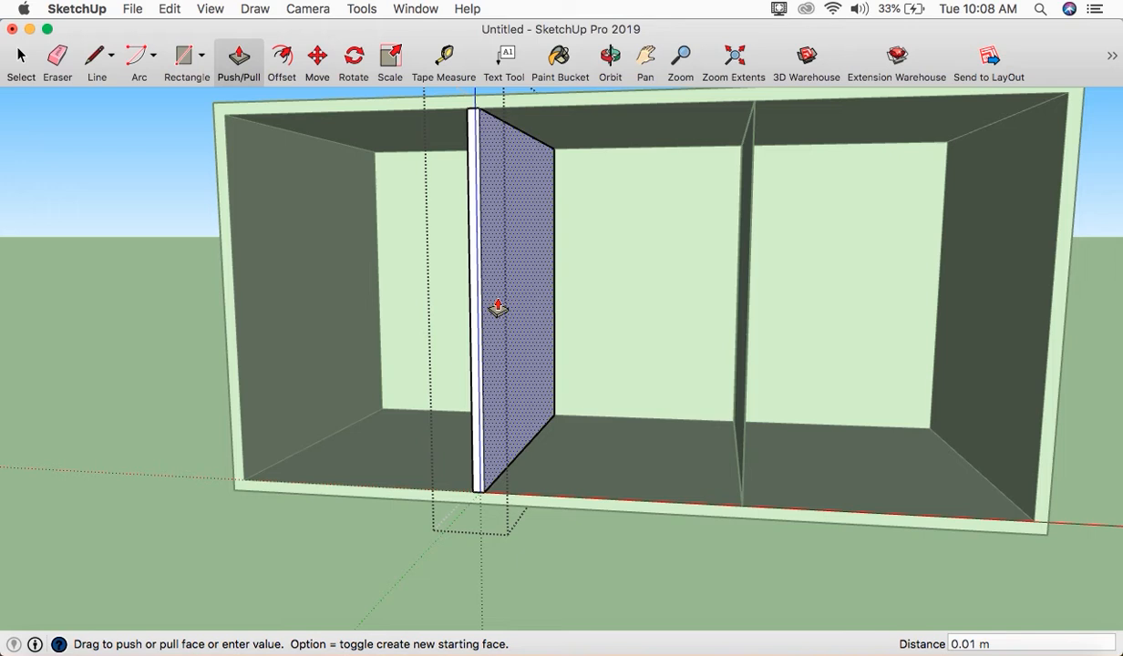
{"action": "middle_click_drag", "start_coordinate": [594, 344], "coordinate": [654, 353]}
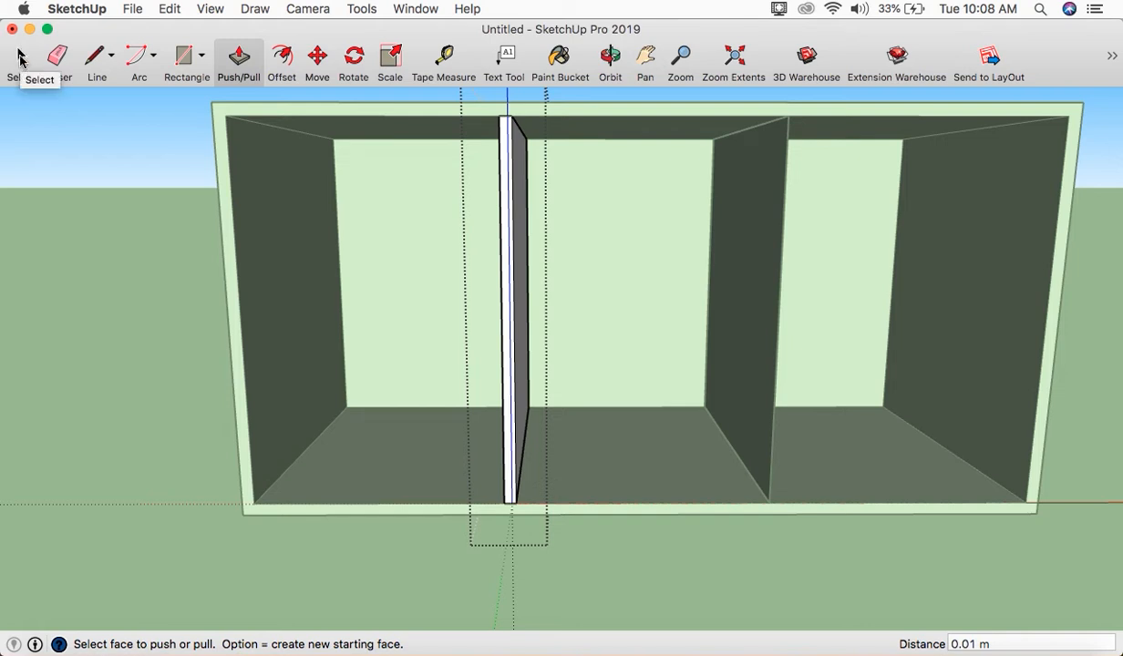
{"action": "left_click", "coordinate": [19, 59]}
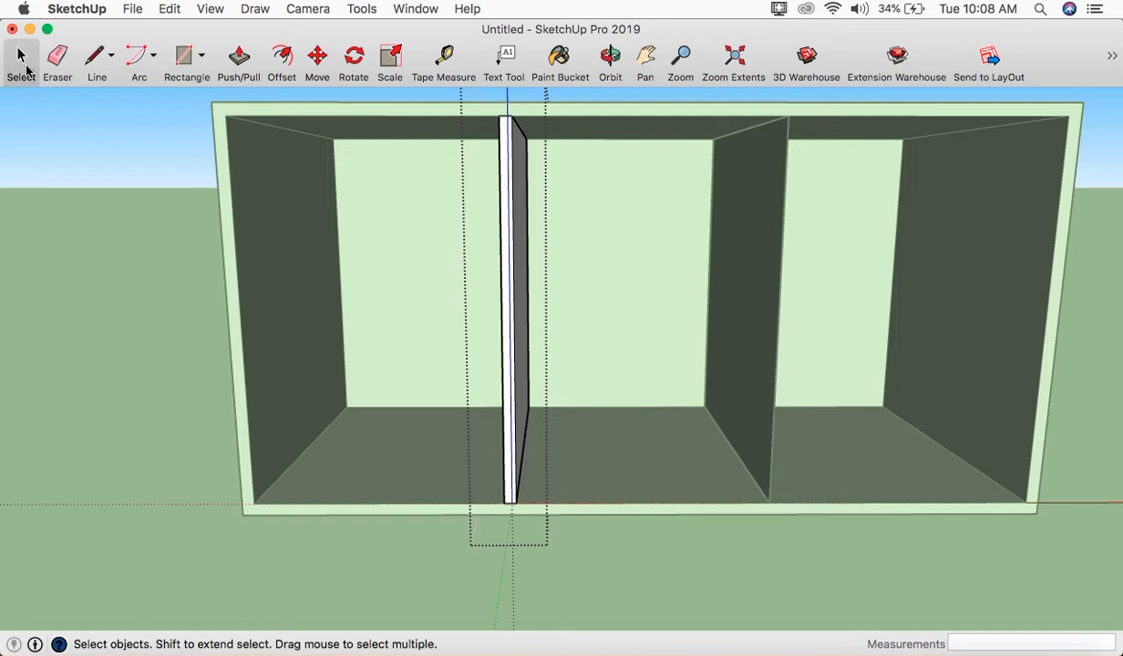
{"action": "left_click", "coordinate": [90, 118]}
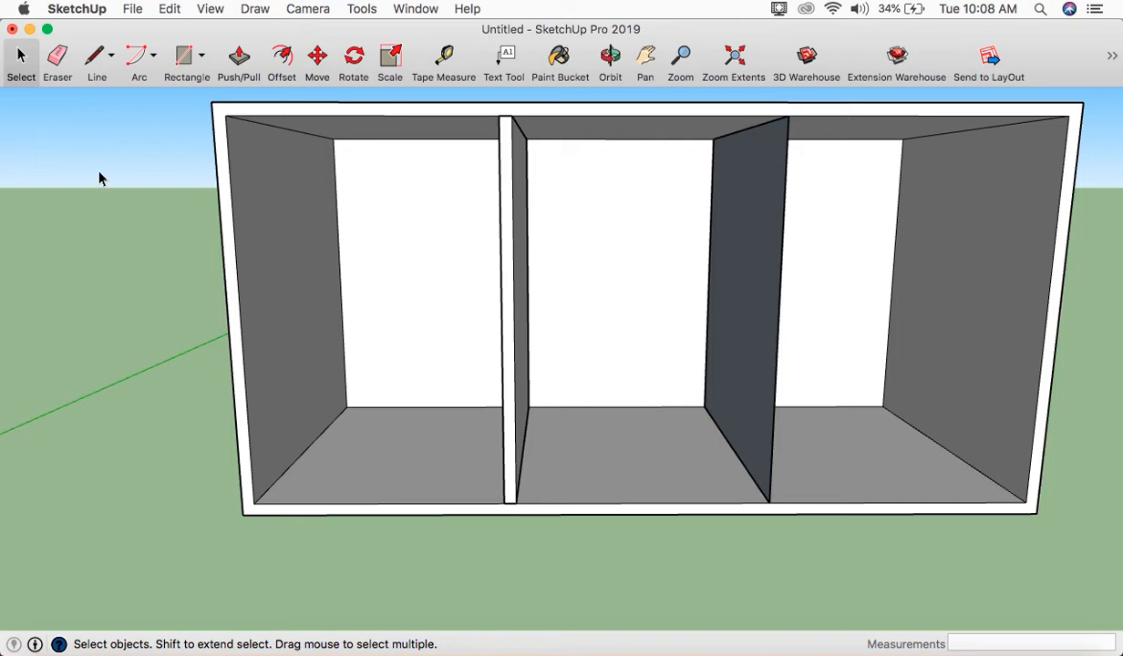
- Open the right divider panel's group and Push/Pull its right-facing side outward by 0.02 m
{"action": "scroll", "coordinate": [155, 190], "scroll_direction": "down", "scroll_amount": 2}
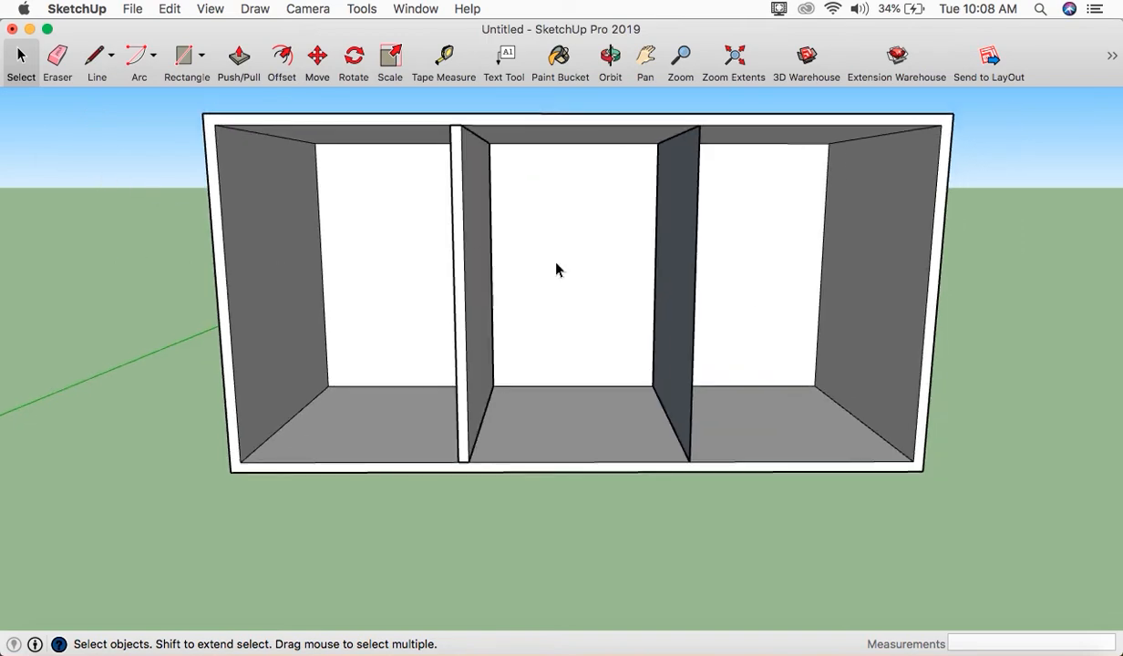
{"action": "middle_click_drag", "start_coordinate": [715, 317], "coordinate": [665, 283]}
{"action": "left_click", "coordinate": [665, 282]}
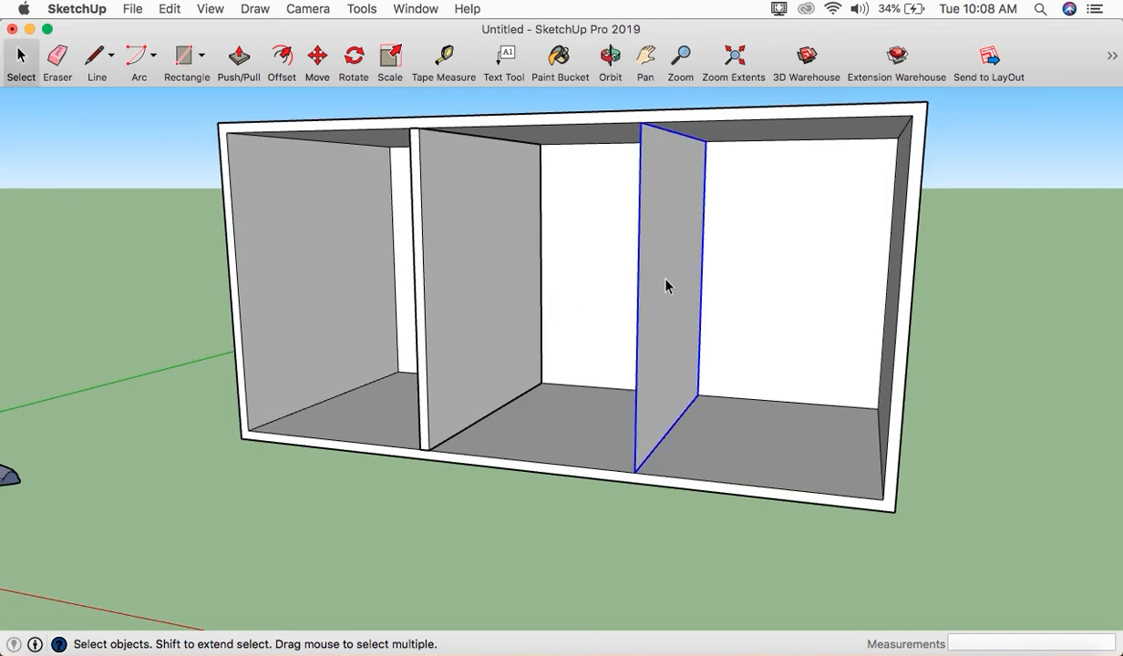
{"action": "double_click", "coordinate": [666, 284]}
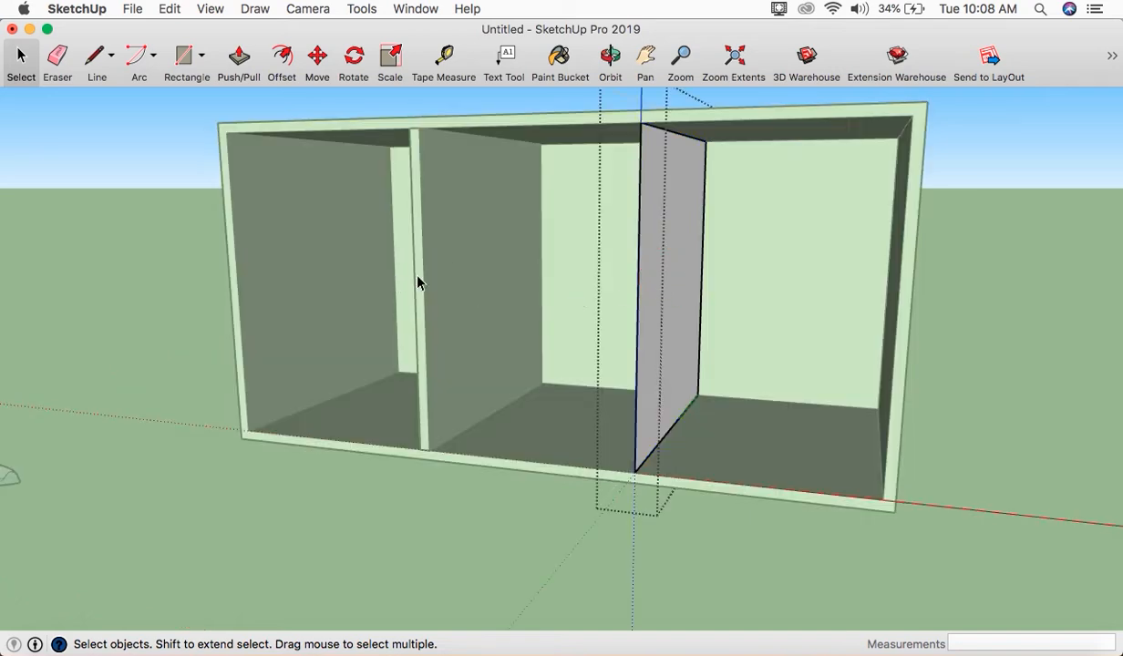
{"action": "middle_click_drag", "start_coordinate": [439, 280], "coordinate": [625, 252]}
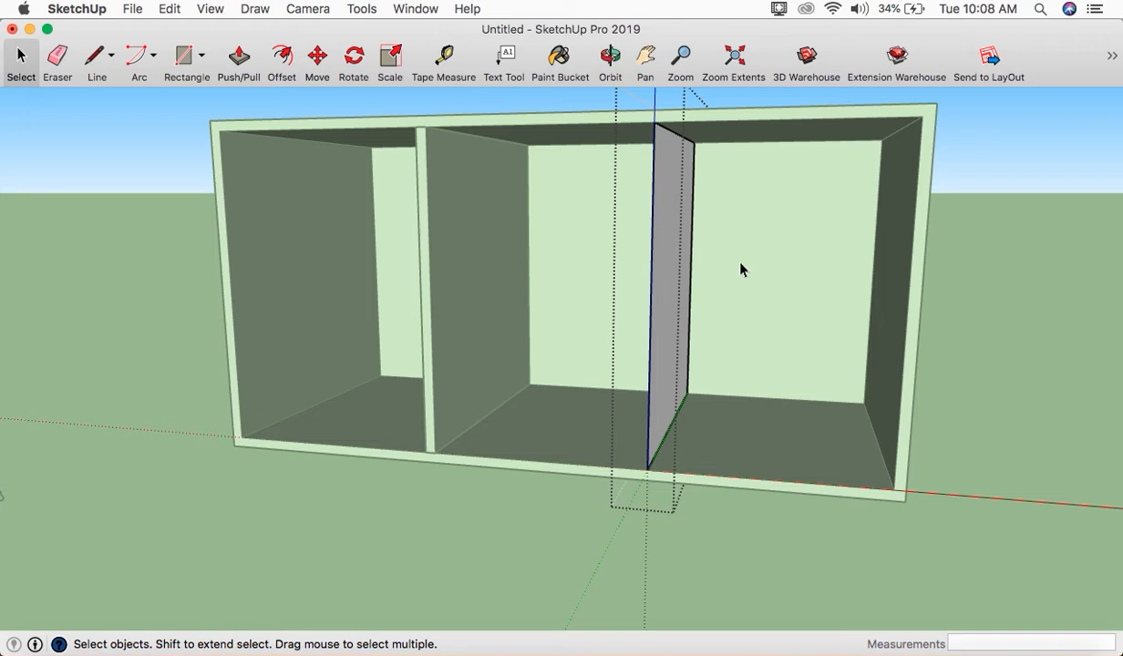
{"action": "middle_click_drag", "start_coordinate": [628, 334], "coordinate": [726, 320]}
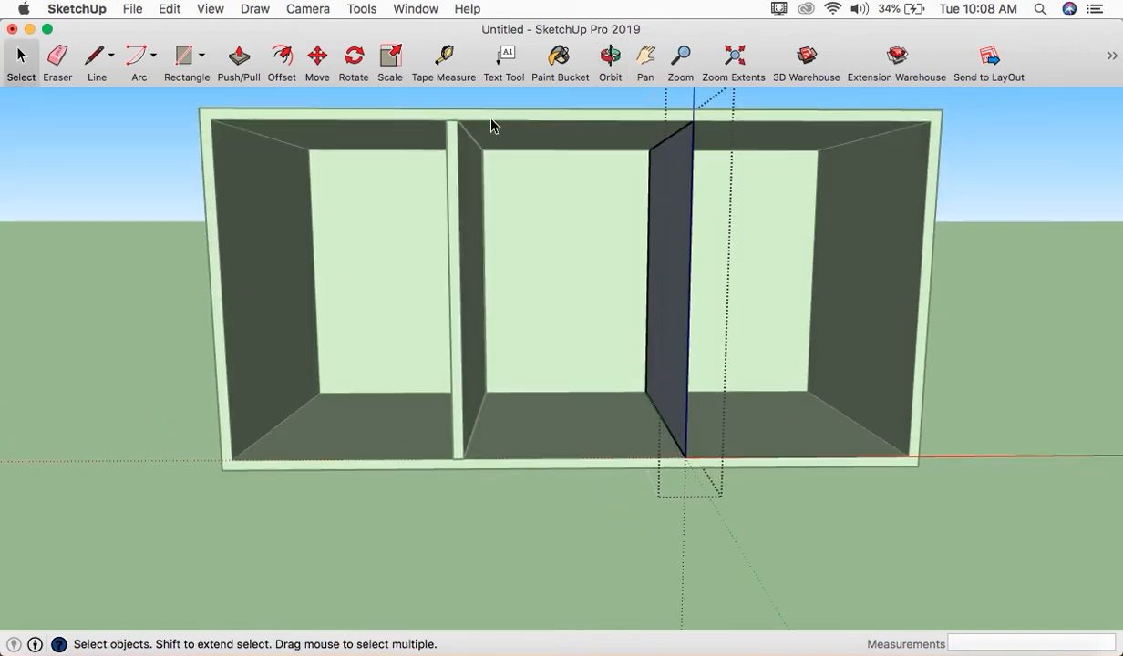
{"action": "left_click", "coordinate": [235, 58]}
{"action": "middle_click_drag", "start_coordinate": [676, 250], "coordinate": [608, 267]}
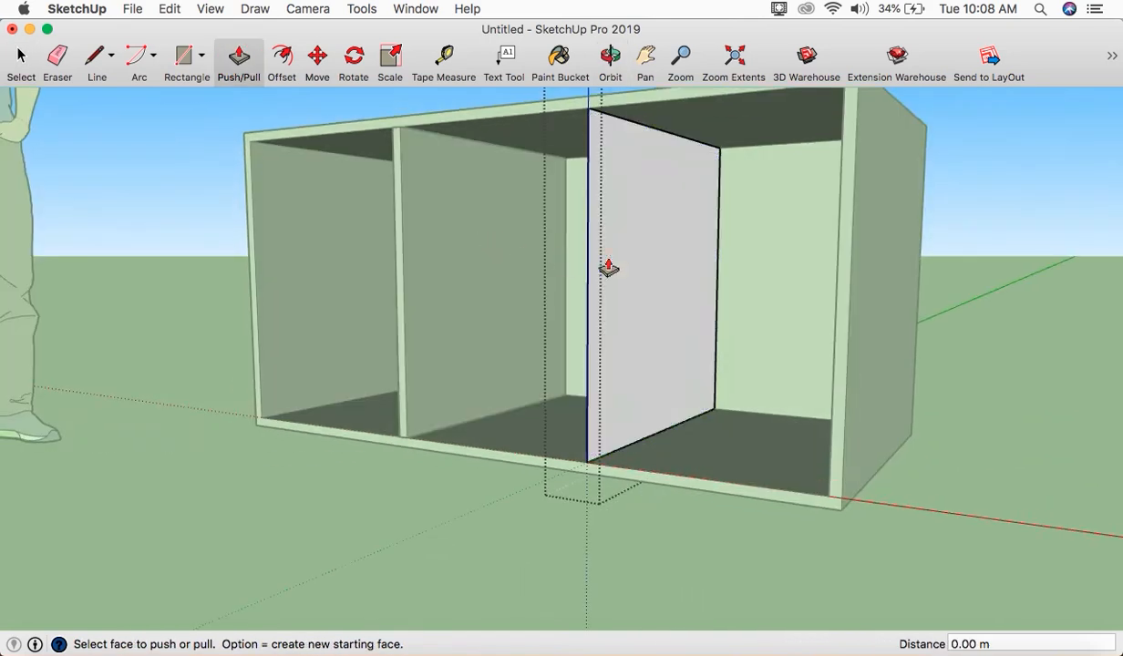
{"action": "left_click_drag", "start_coordinate": [615, 266], "coordinate": [630, 265]}
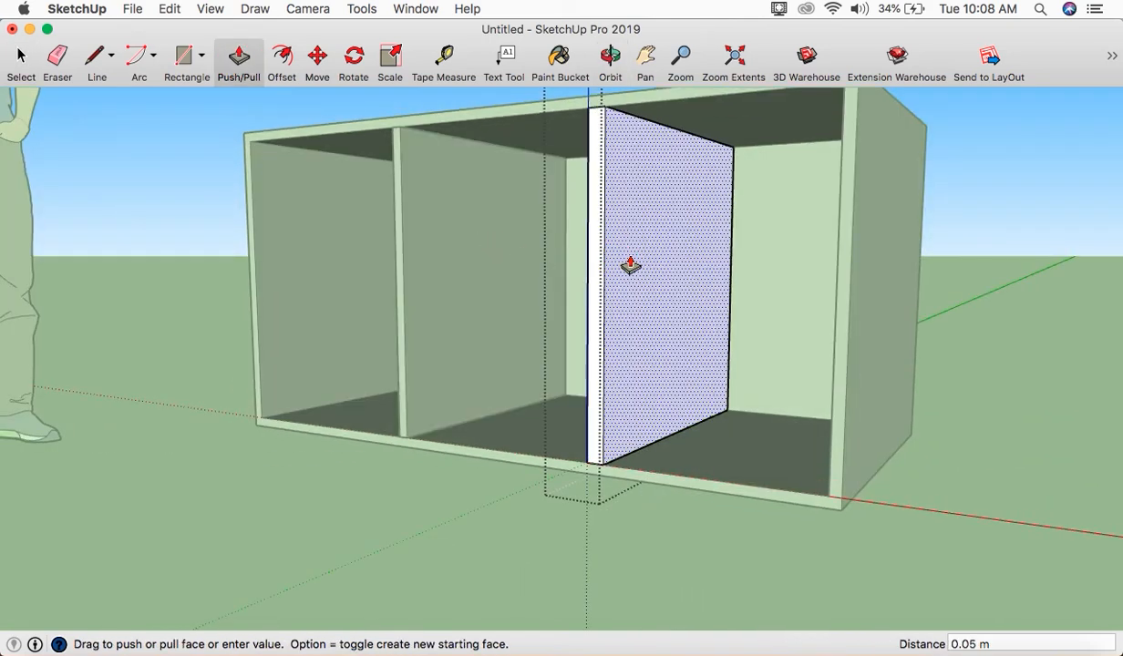
{"action": "type", "text": ".02"}
{"action": "key", "text": "Return"}
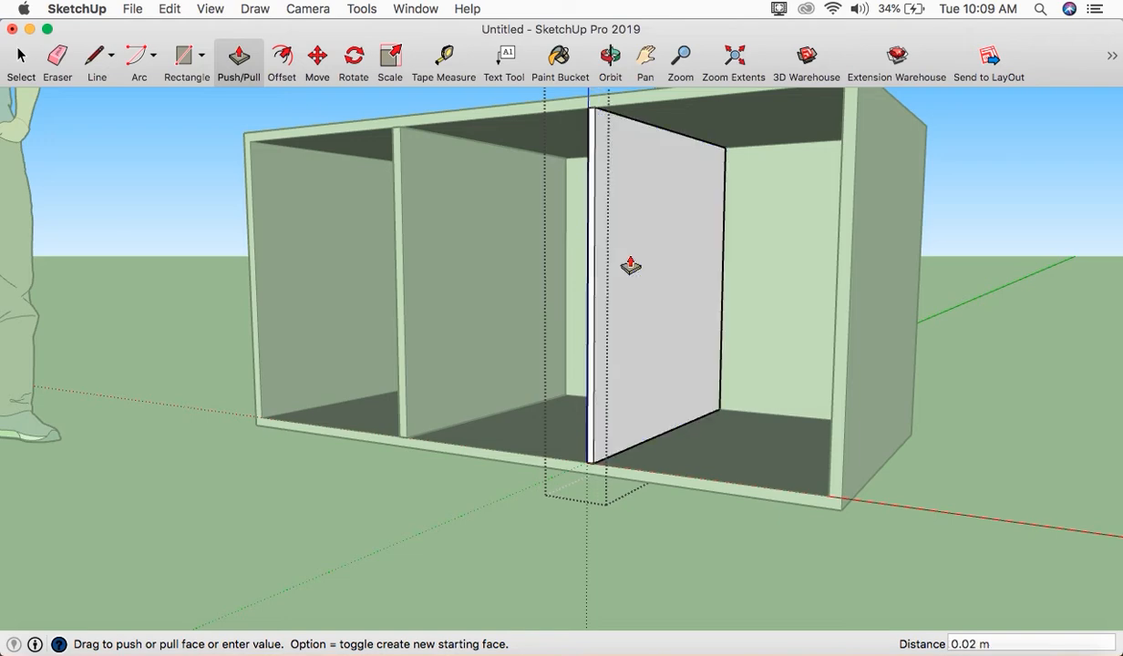
- Push/Pull the right divider's left-facing side outward by 0.01 m and close the group
{"action": "middle_click_drag", "start_coordinate": [546, 283], "coordinate": [676, 295]}
{"action": "left_click", "coordinate": [676, 293]}
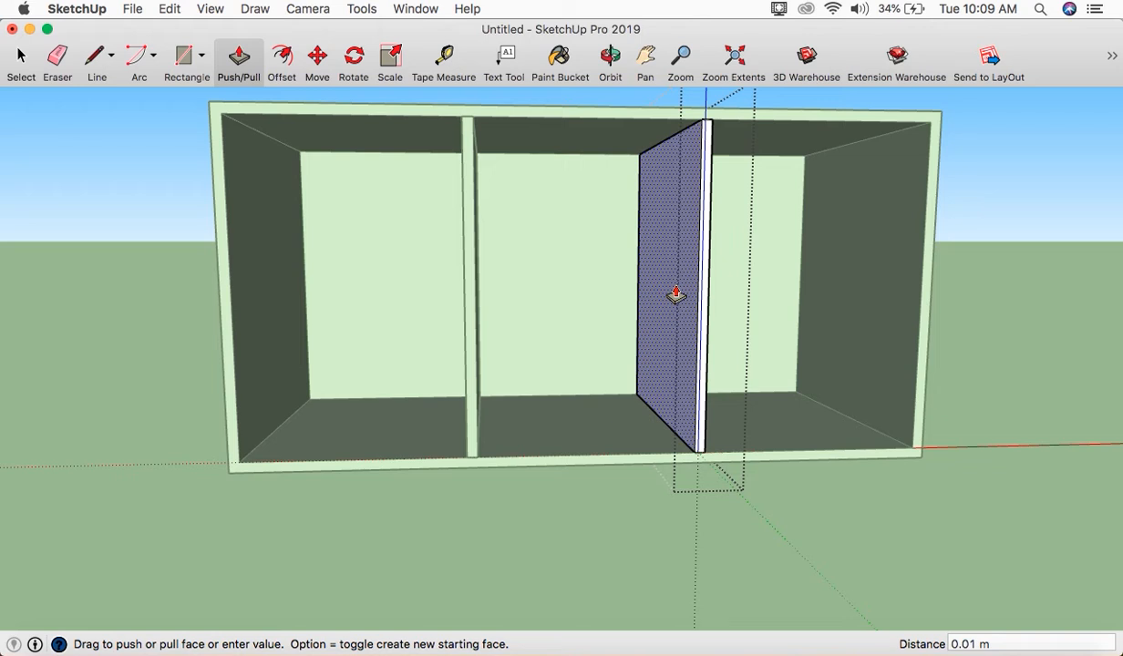
{"action": "type", "text": ".01"}
{"action": "key", "text": "Return"}
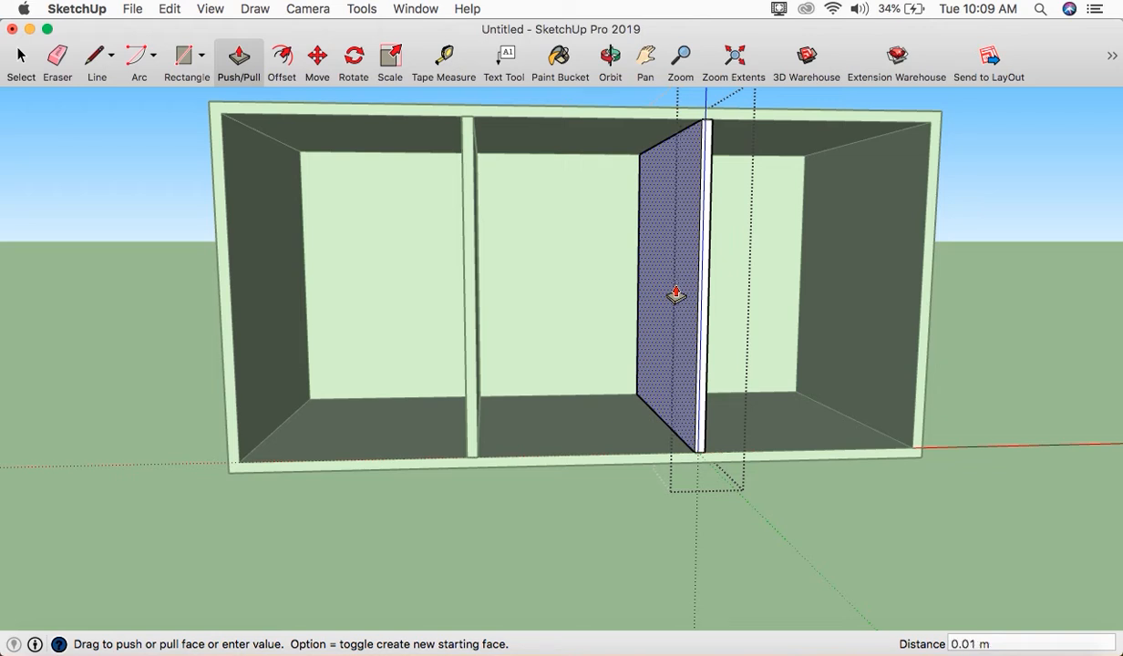
{"action": "left_click", "coordinate": [20, 60]}
{"action": "left_click", "coordinate": [112, 139]}
- Measure the clear width of each of the three compartments along the box's lower front inner edge
{"action": "middle_click_drag", "start_coordinate": [407, 270], "coordinate": [381, 257]}
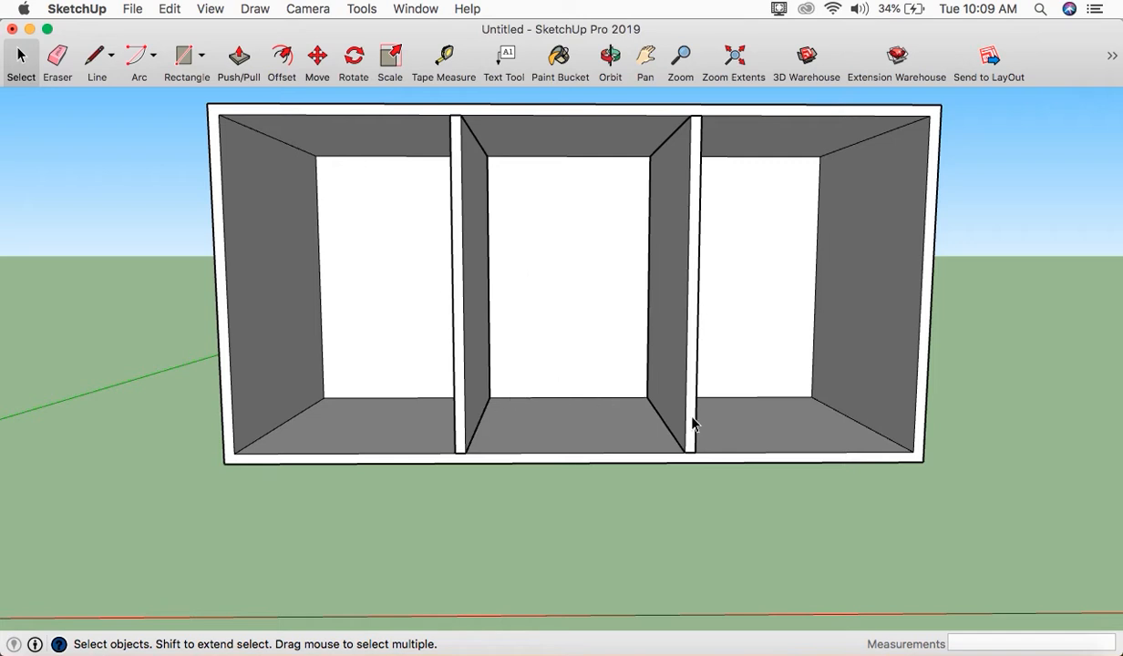
{"action": "middle_click_drag", "start_coordinate": [722, 426], "coordinate": [642, 431]}
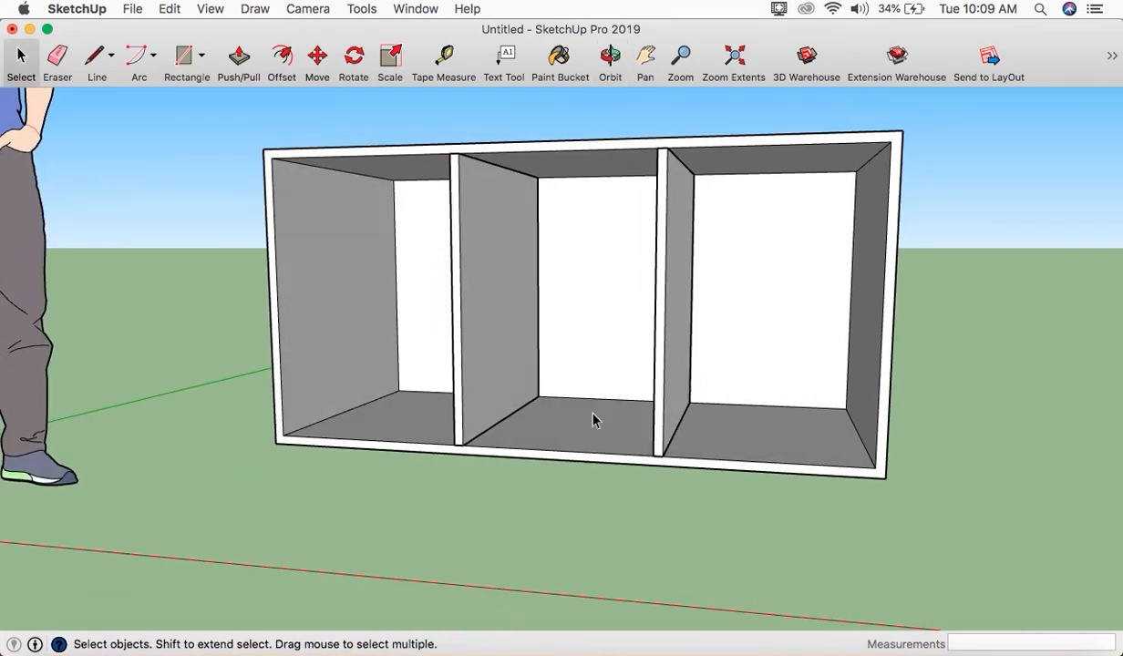
{"action": "middle_click_drag", "start_coordinate": [558, 411], "coordinate": [620, 400]}
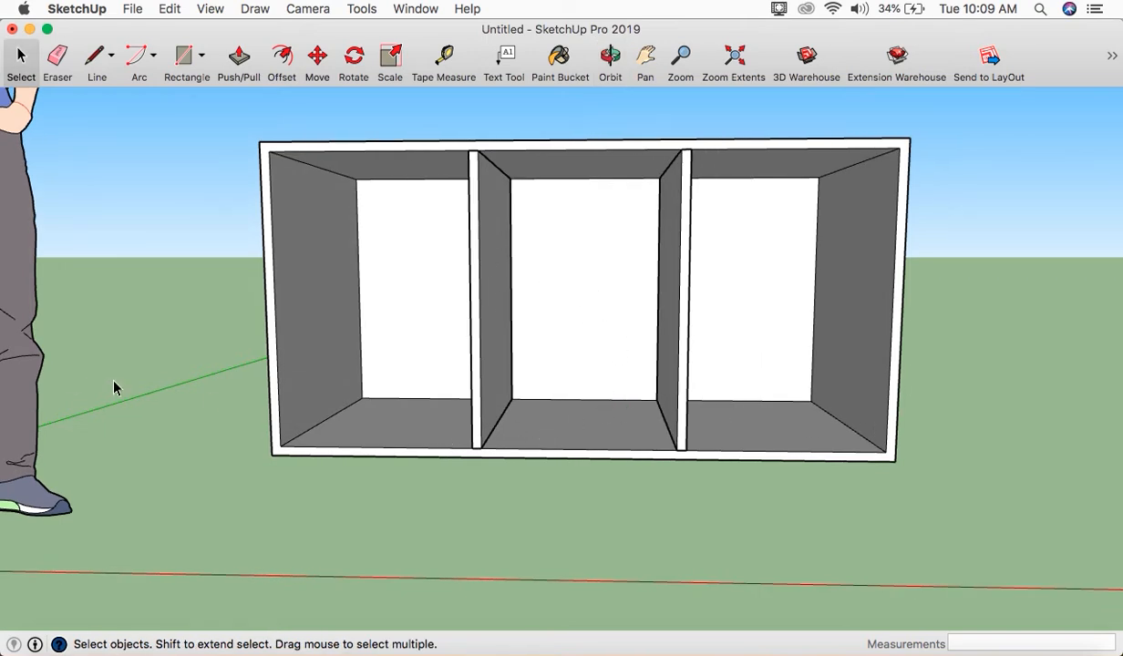
{"action": "left_click", "coordinate": [444, 57]}
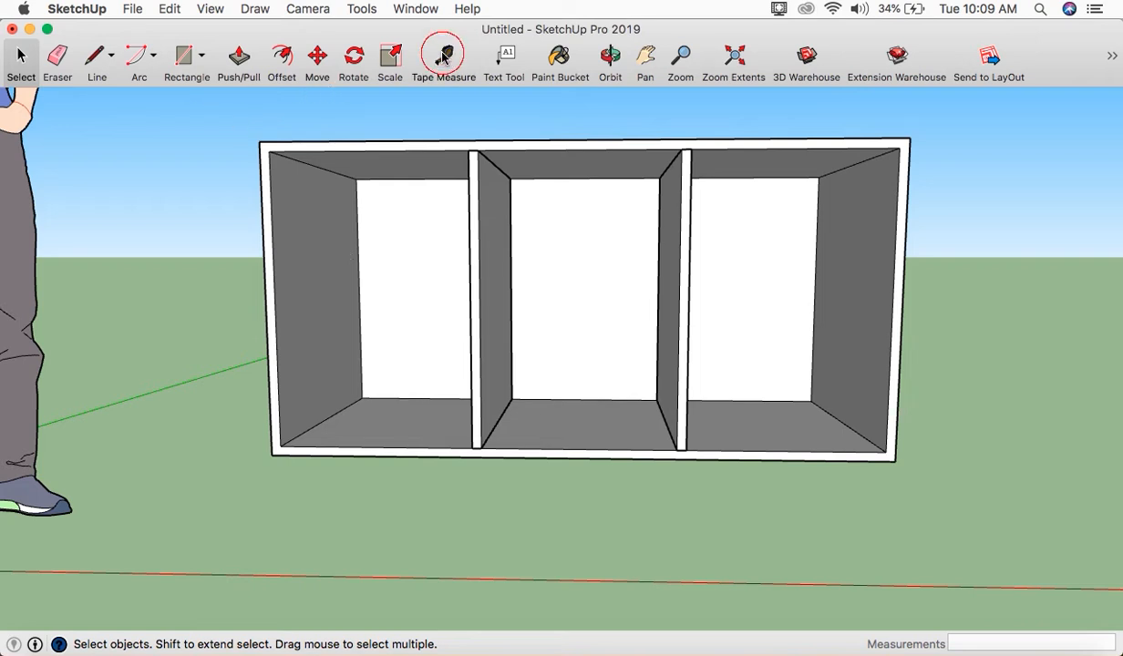
{"action": "left_click", "coordinate": [280, 446]}
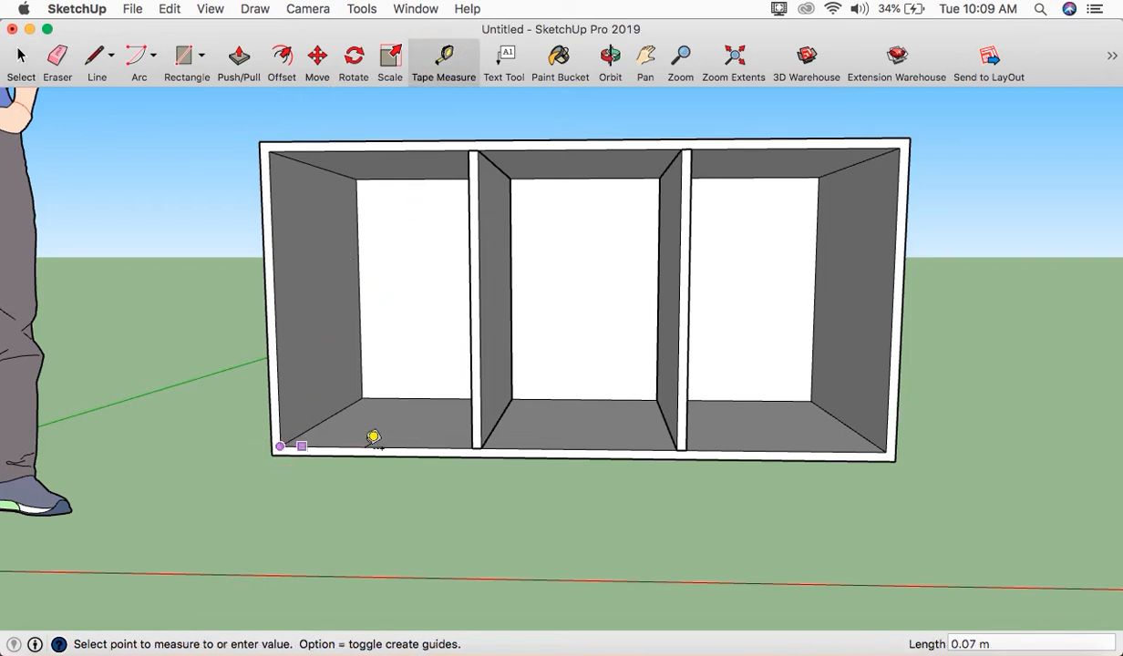
{"action": "left_click", "coordinate": [472, 447]}
{"action": "left_click", "coordinate": [481, 446]}
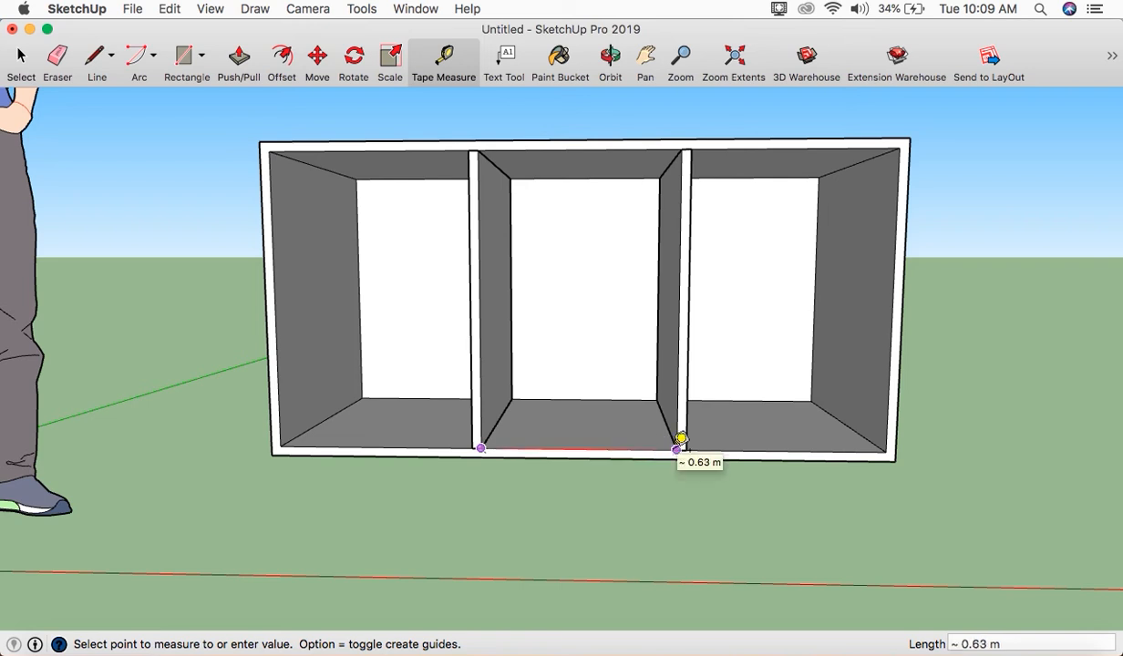
{"action": "left_click", "coordinate": [677, 447]}
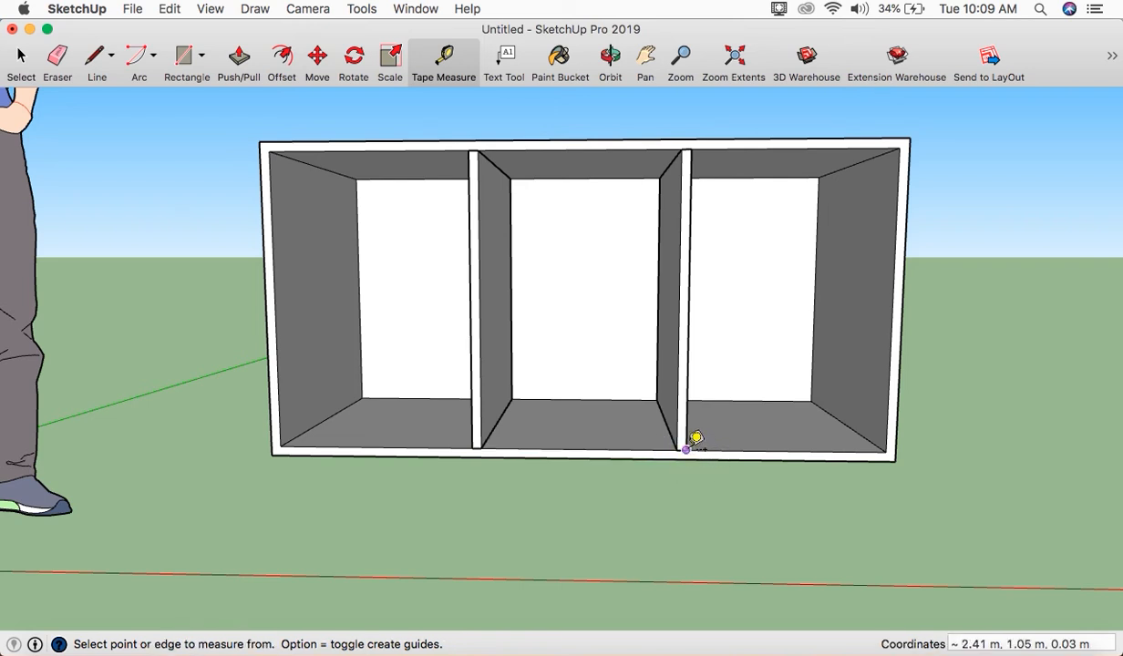
{"action": "left_click", "coordinate": [687, 450]}
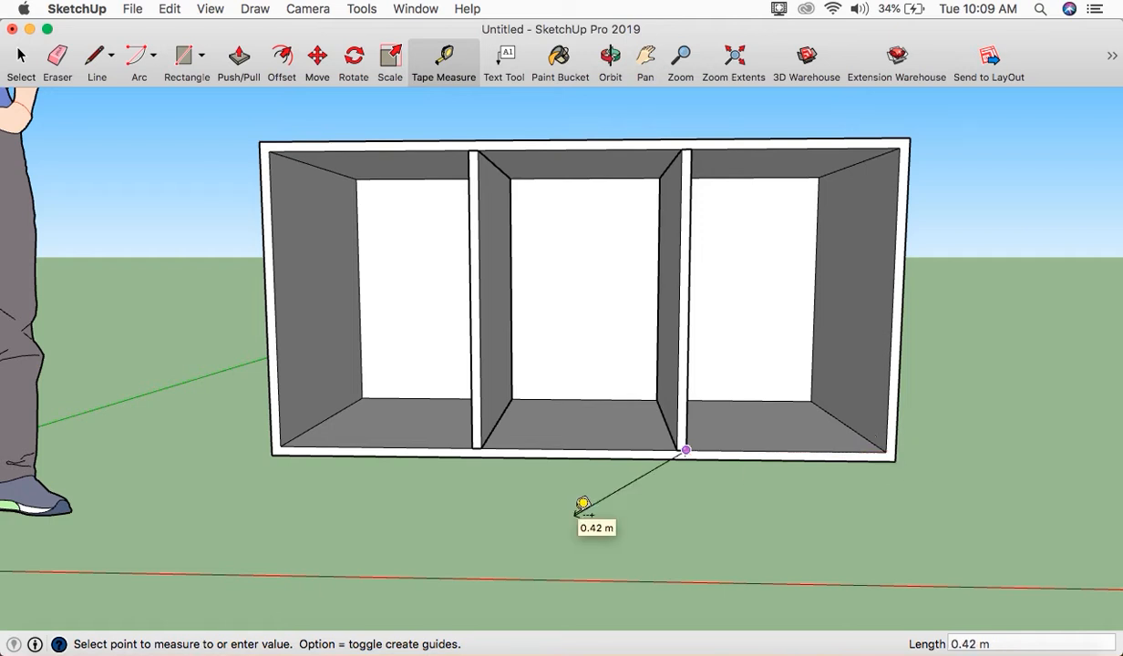
{"action": "key", "text": "Escape"}
{"action": "key", "text": "o"}
{"action": "left_click_drag", "start_coordinate": [410, 532], "coordinate": [491, 562]}
{"action": "key", "text": "t"}
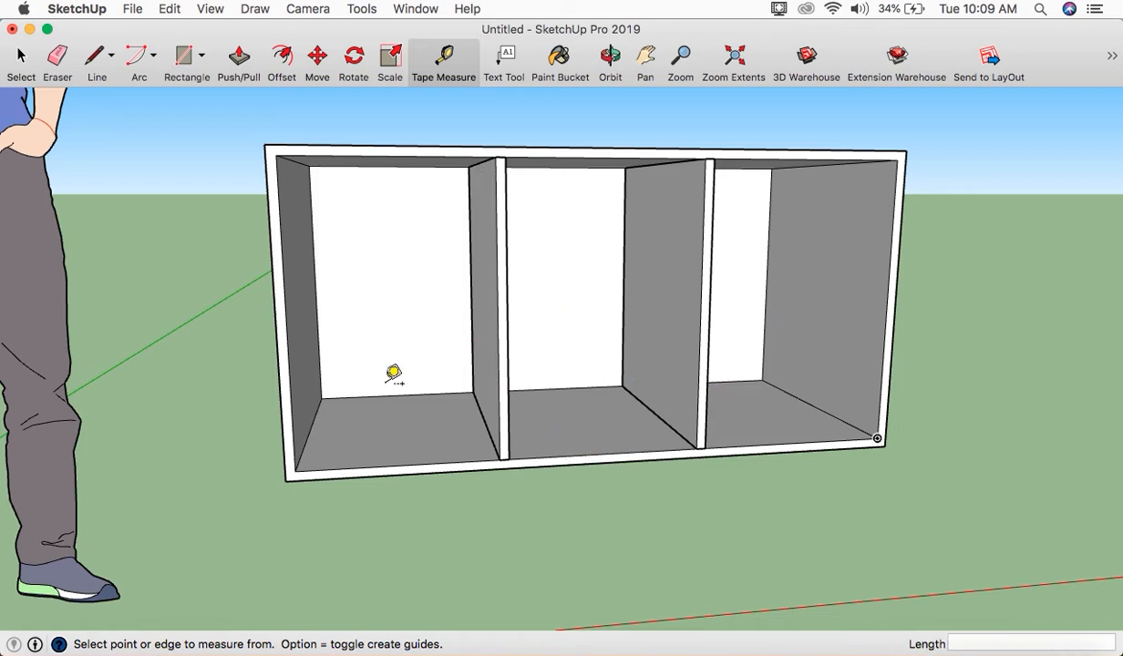
{"action": "left_click", "coordinate": [20, 60]}
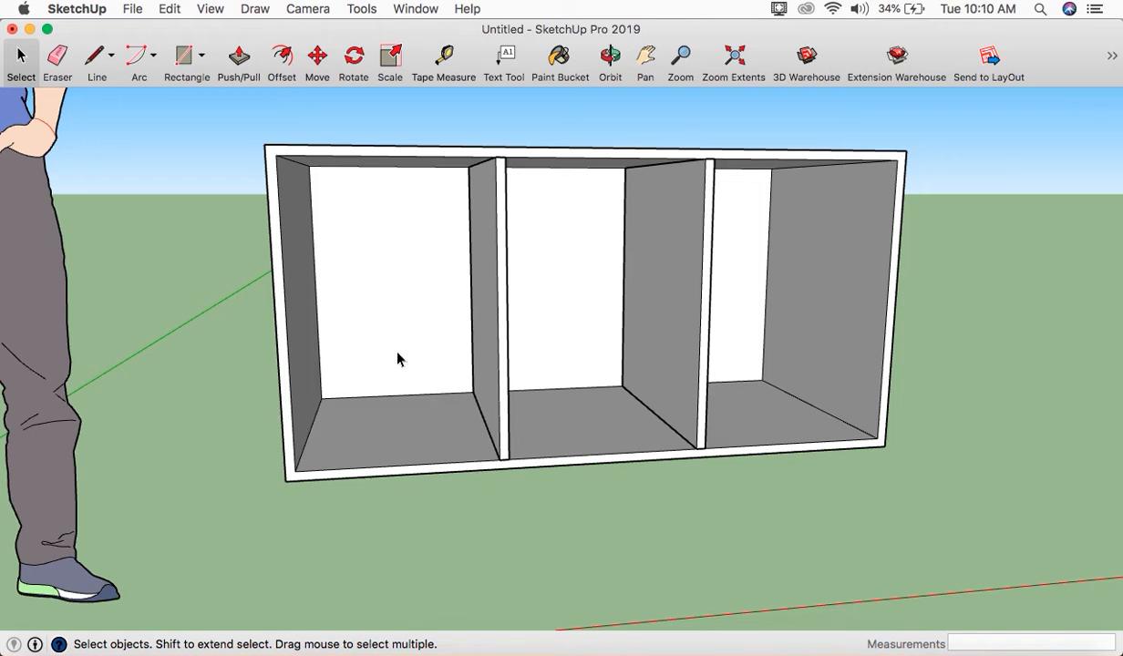
{"action": "middle_click_drag", "start_coordinate": [572, 436], "coordinate": [501, 426]}
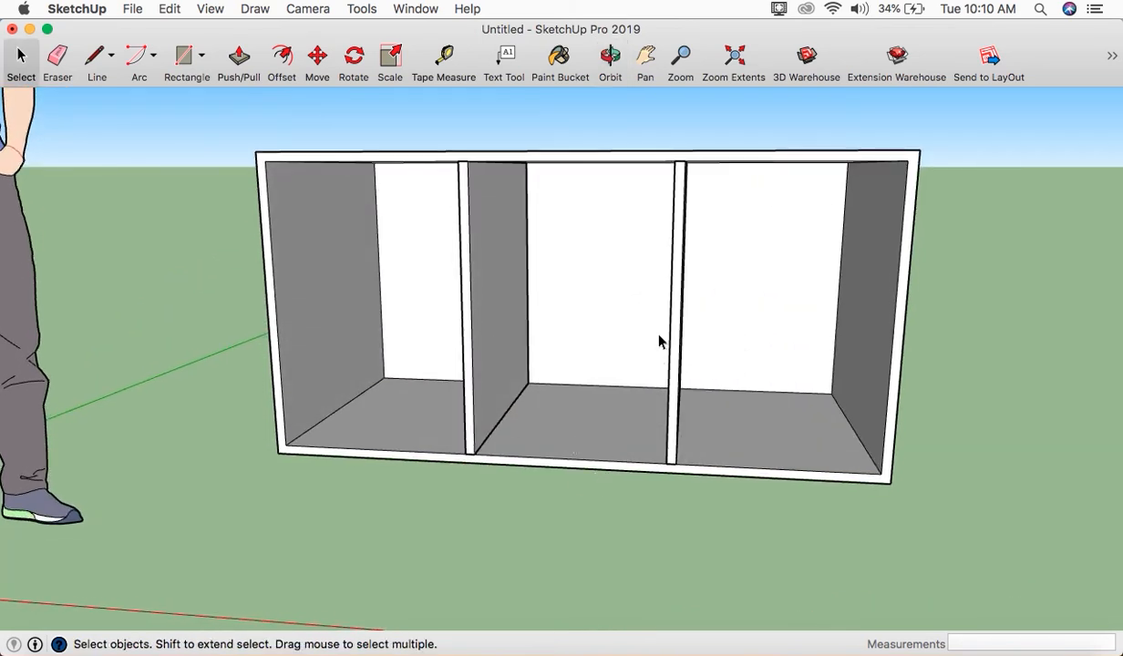
{"action": "middle_click_drag", "start_coordinate": [647, 459], "coordinate": [670, 426]}
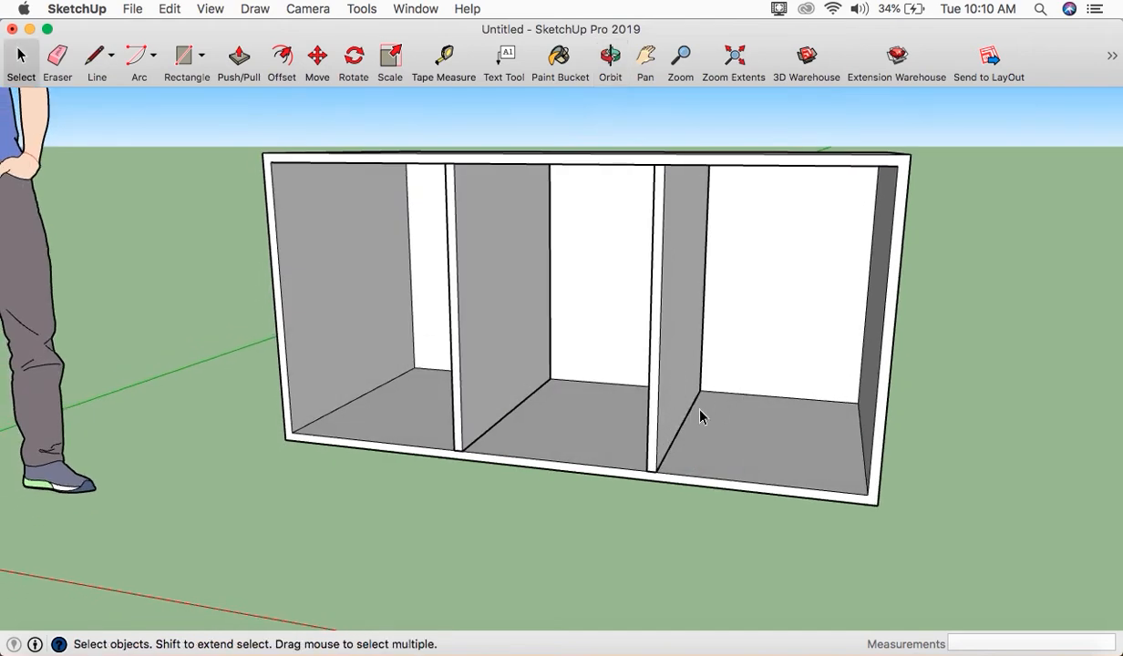
- Draw a 0.97 m by about 0.63 m rectangle covering the left compartment's floor, from the back inner corner to the divider's front corner
{"action": "scroll", "coordinate": [638, 448], "scroll_direction": "down", "scroll_amount": 4}
{"action": "middle_click_drag", "start_coordinate": [496, 461], "coordinate": [550, 472]}
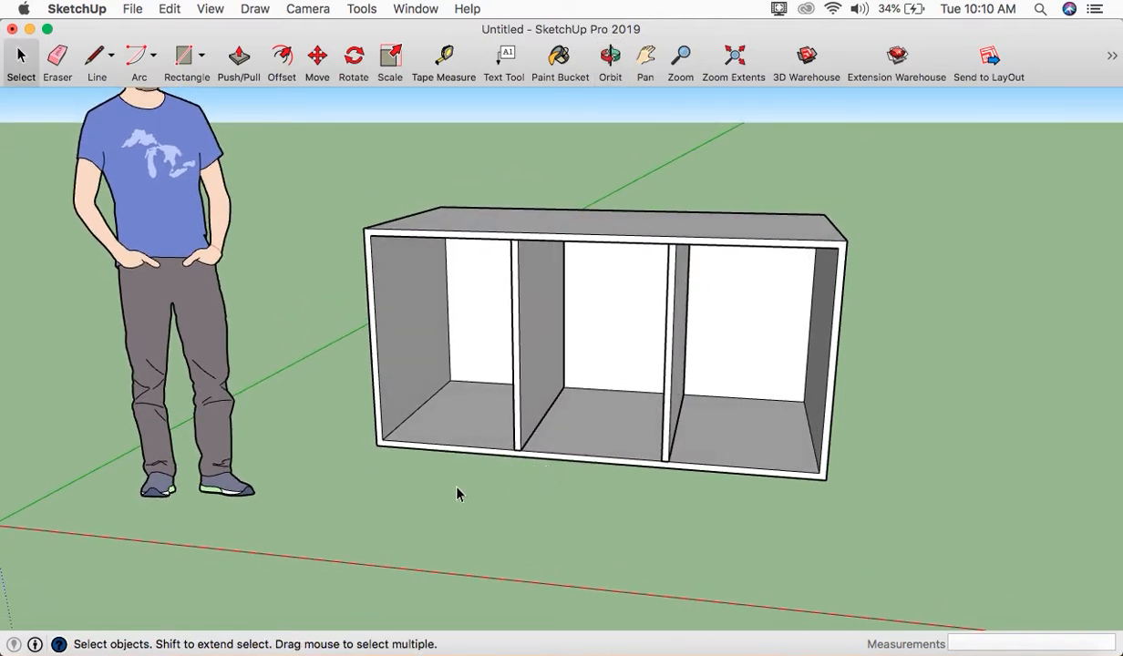
{"action": "middle_click_drag", "start_coordinate": [458, 485], "coordinate": [526, 493]}
{"action": "scroll", "coordinate": [516, 488], "scroll_direction": "up", "scroll_amount": 5}
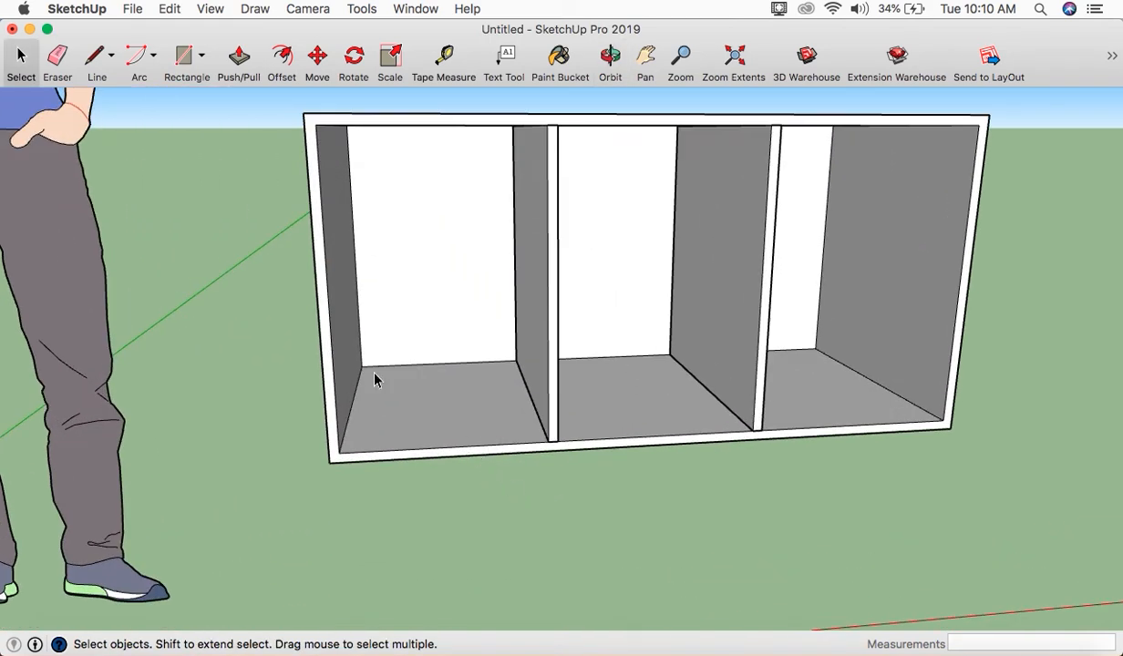
{"action": "left_click", "coordinate": [179, 58]}
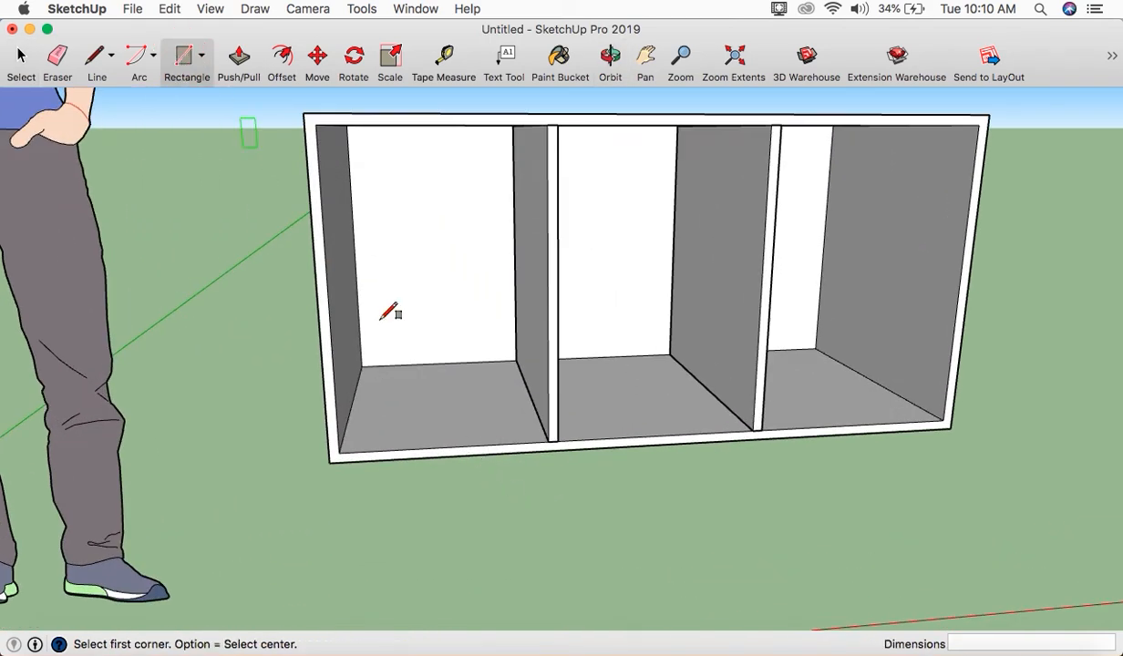
{"action": "left_click", "coordinate": [362, 365]}
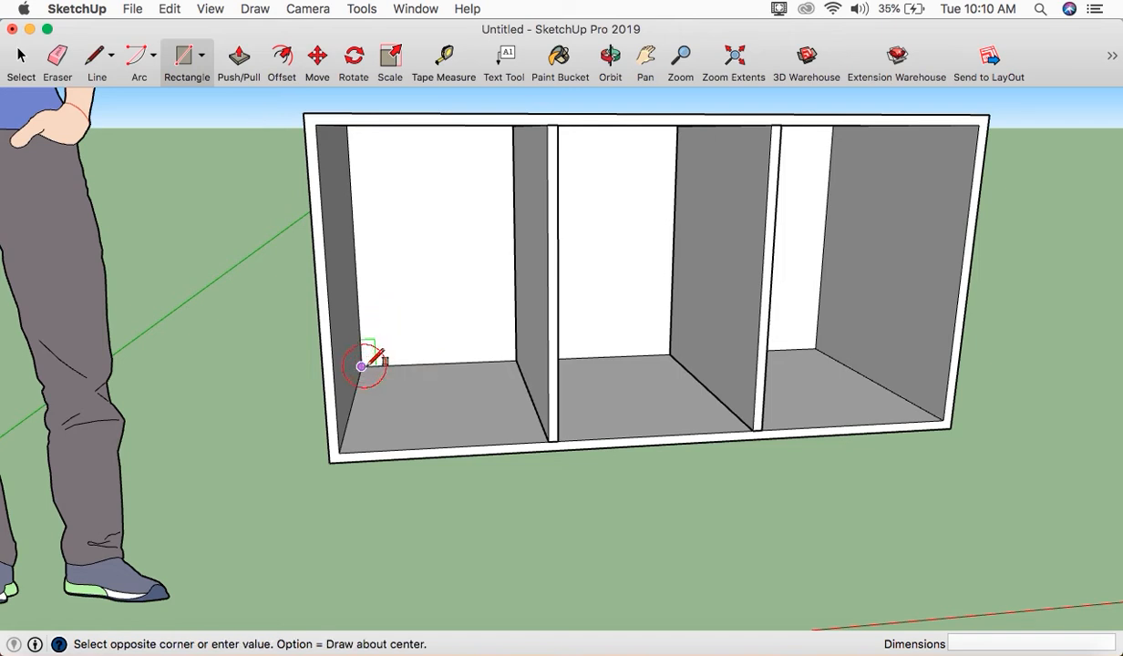
{"action": "left_click", "coordinate": [550, 431]}
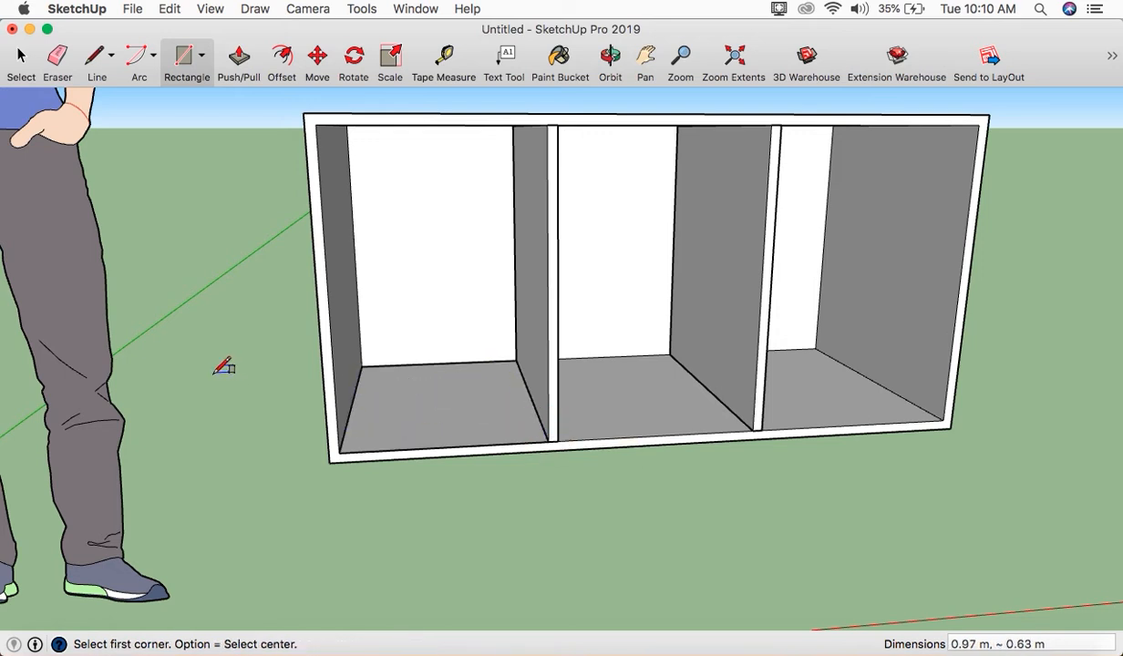
{"action": "left_click", "coordinate": [20, 58]}
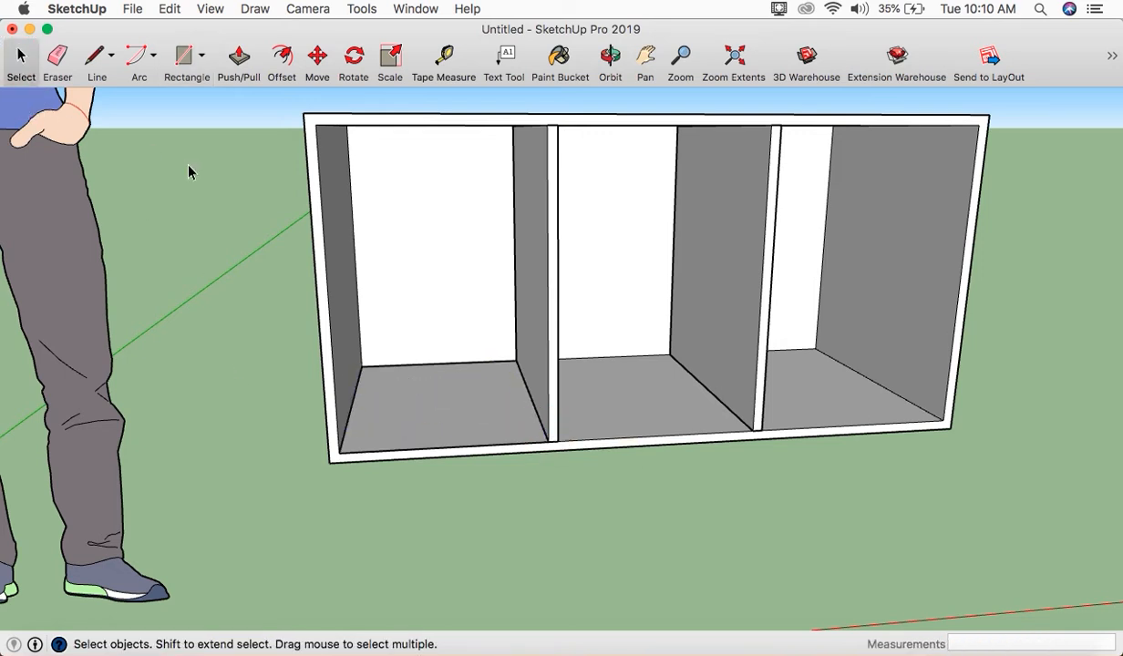
{"action": "middle_click_drag", "start_coordinate": [446, 298], "coordinate": [421, 260]}
{"action": "triple_click", "coordinate": [497, 236]}
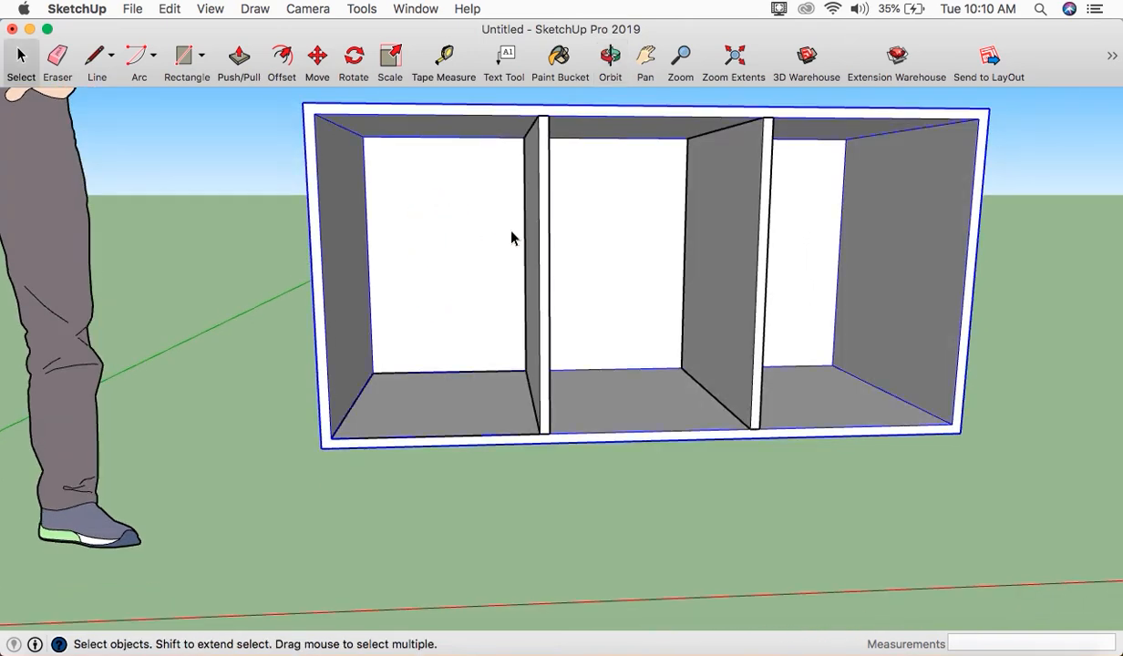
{"action": "left_click", "coordinate": [529, 230]}
{"action": "left_click", "coordinate": [726, 242]}
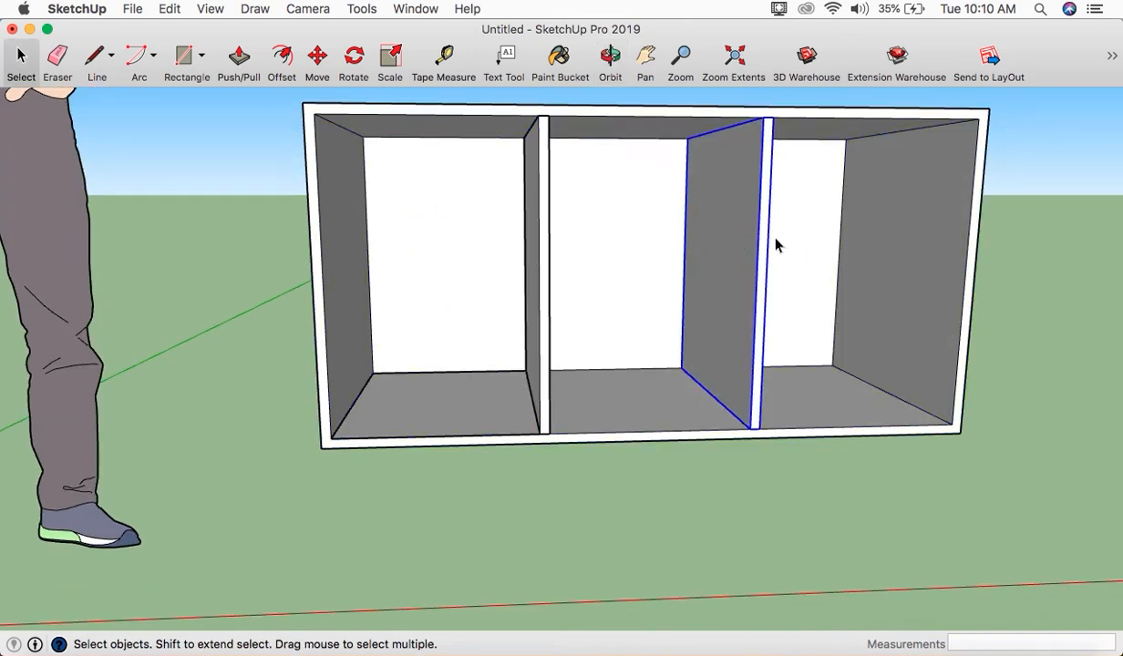
{"action": "left_click", "coordinate": [857, 239]}
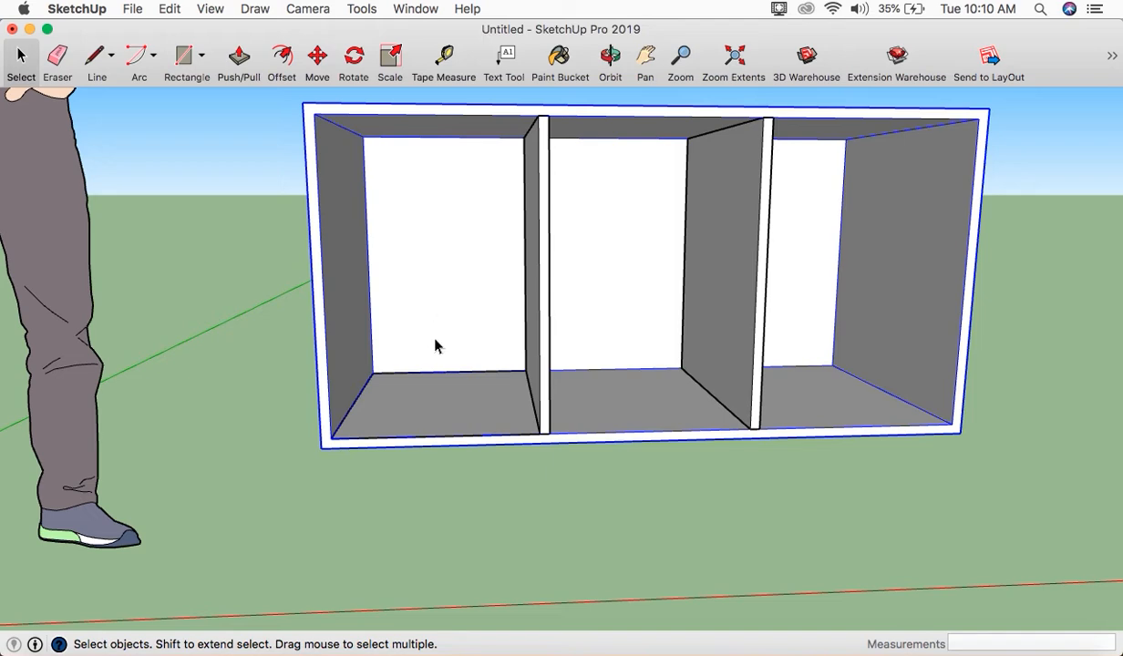
- Turn the rectangle on the left compartment's floor, including its edges, into a component with the default settings
{"action": "left_click", "coordinate": [438, 410]}
{"action": "scroll", "coordinate": [428, 417], "scroll_direction": "up", "scroll_amount": 3}
{"action": "middle_click_drag", "start_coordinate": [426, 417], "coordinate": [437, 440]}
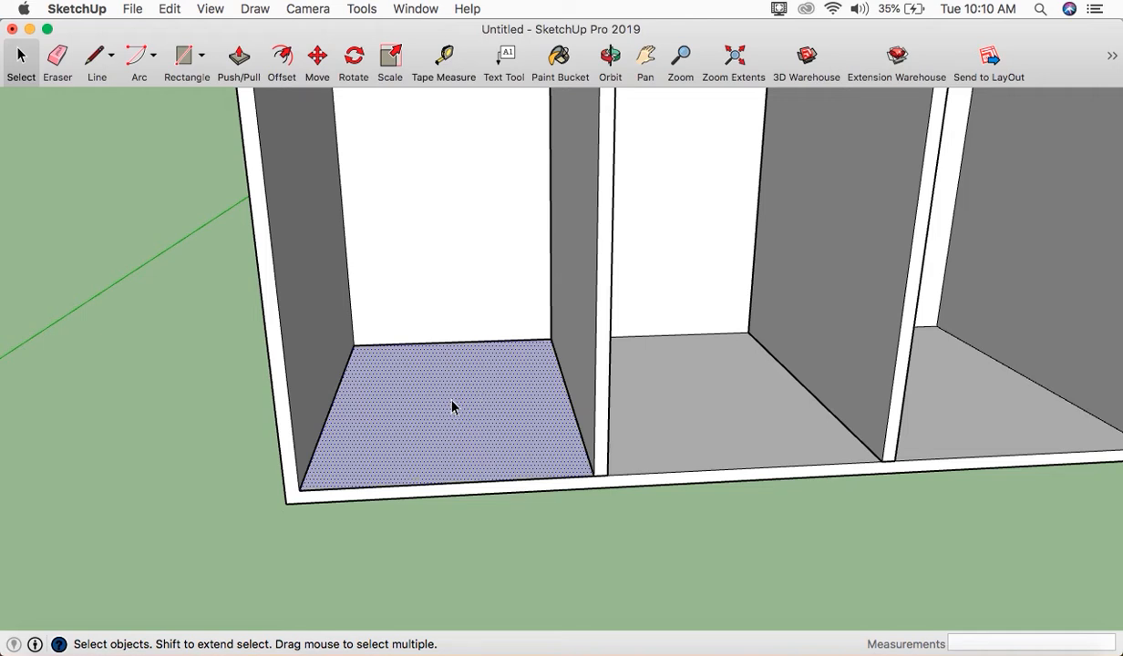
{"action": "double_click", "coordinate": [452, 407]}
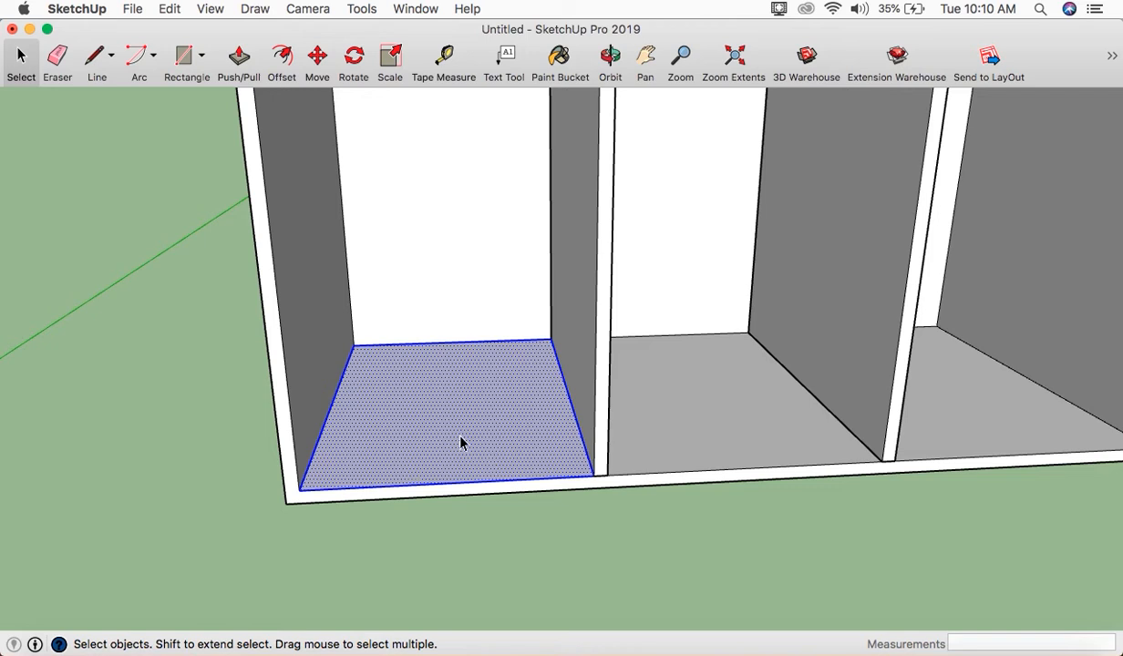
{"action": "right_click", "coordinate": [436, 394]}
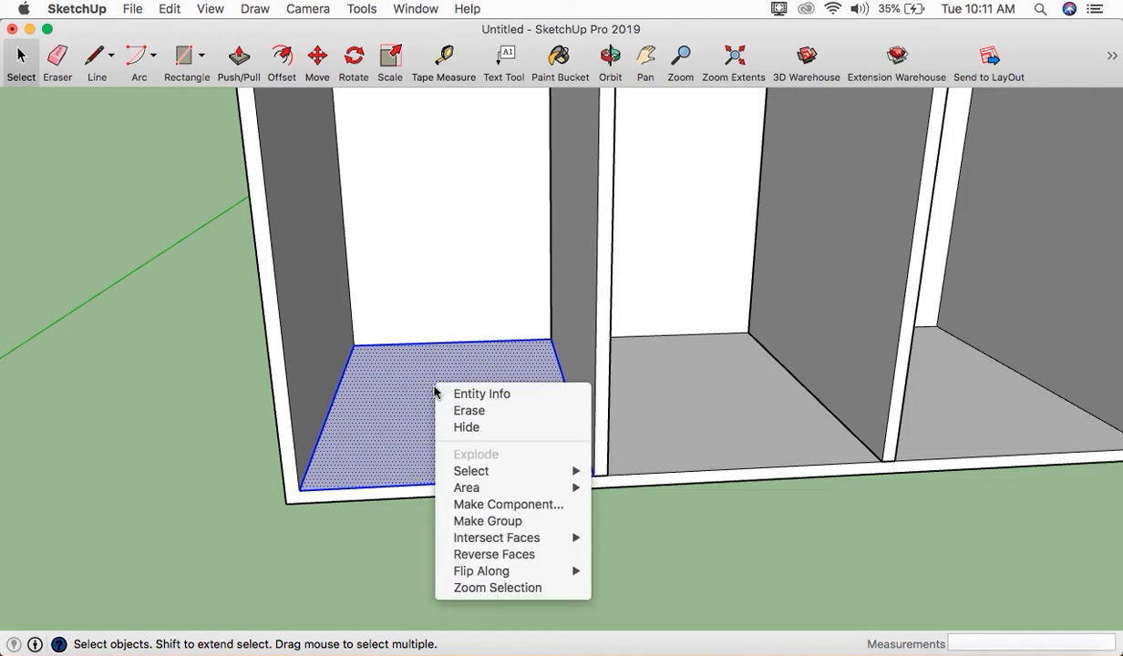
{"action": "left_click", "coordinate": [526, 503]}
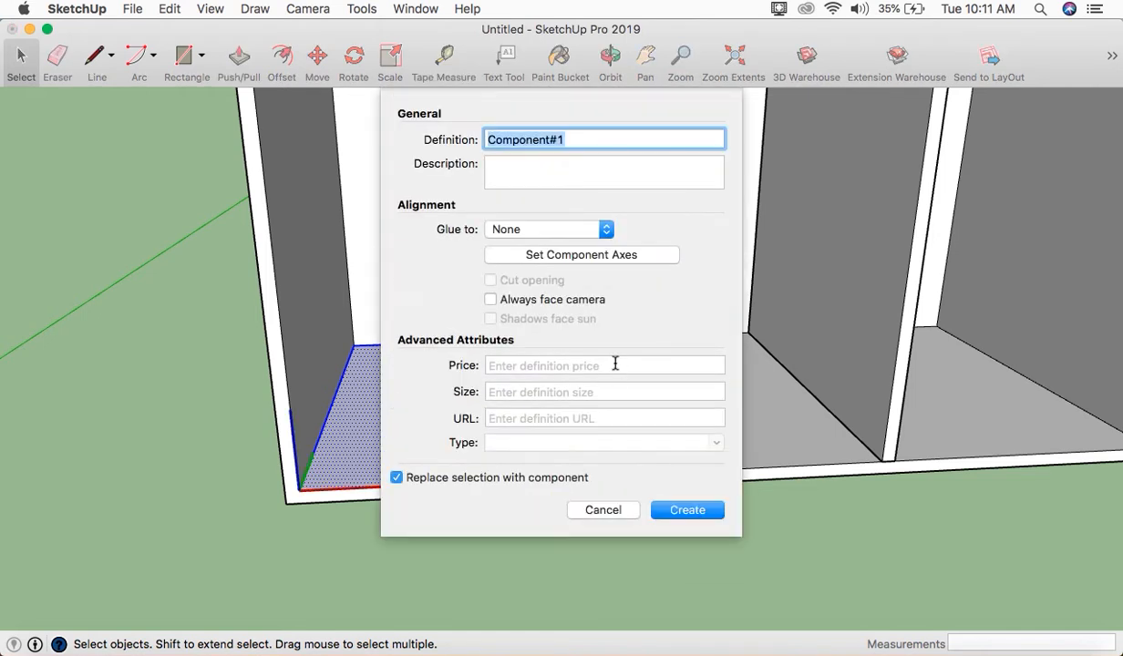
{"action": "left_click", "coordinate": [688, 512]}
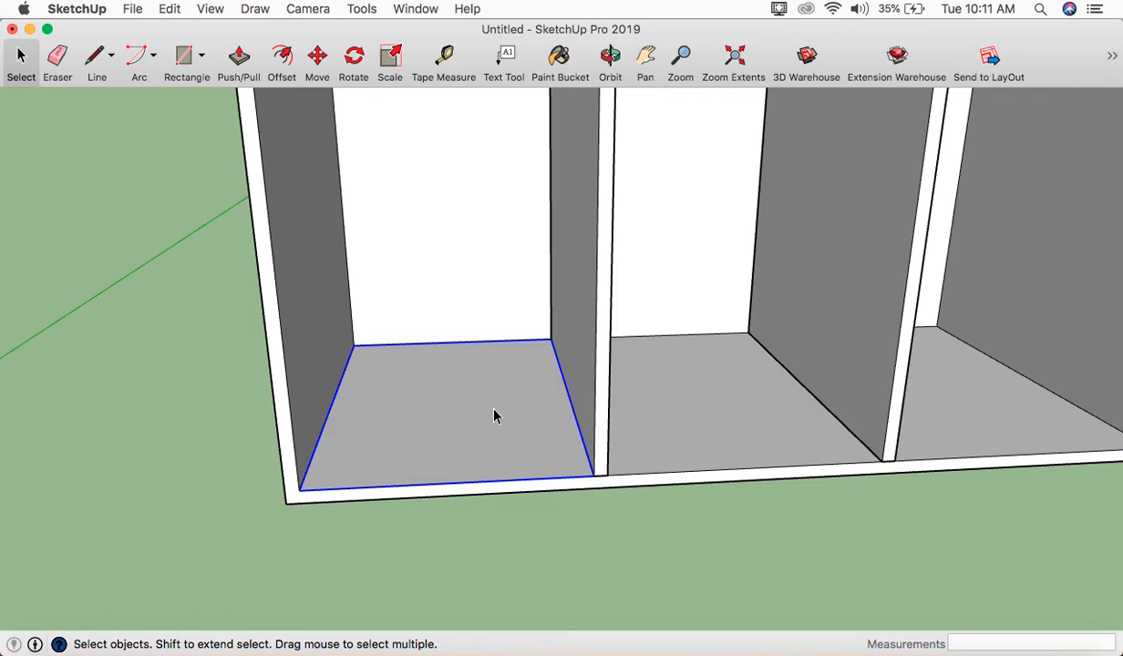
- Copy the floor component 0.94 m up to the left compartment's upper front corner and divide that distance into 3 equal intervals
{"action": "scroll", "coordinate": [493, 416], "scroll_direction": "down", "scroll_amount": 4}
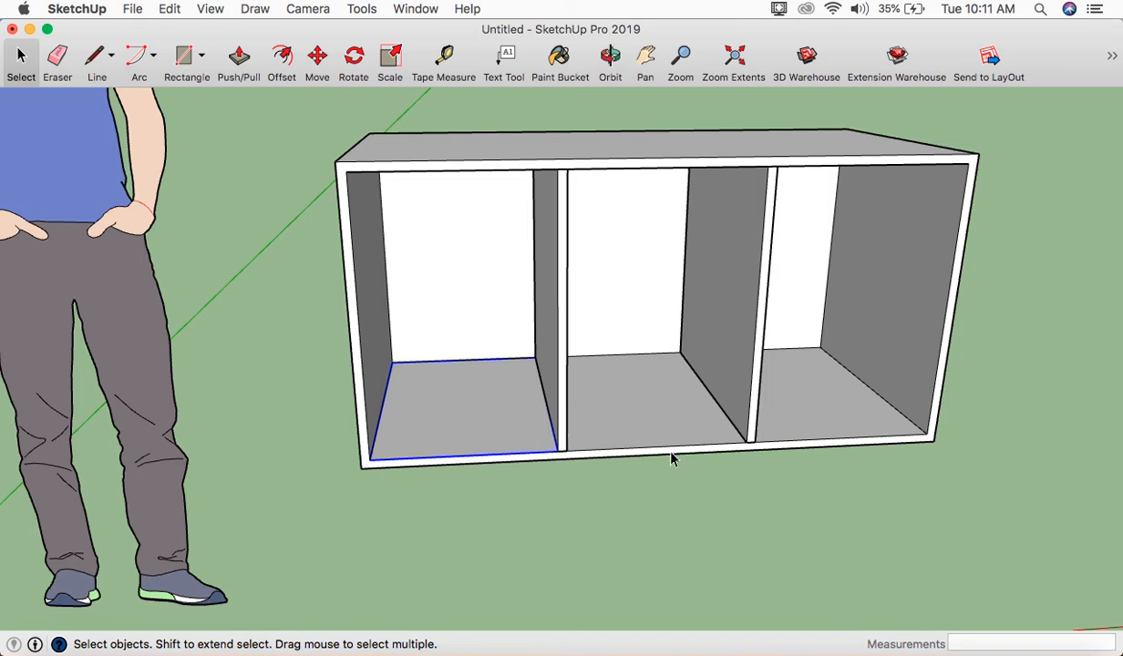
{"action": "middle_click_drag", "start_coordinate": [611, 489], "coordinate": [506, 424]}
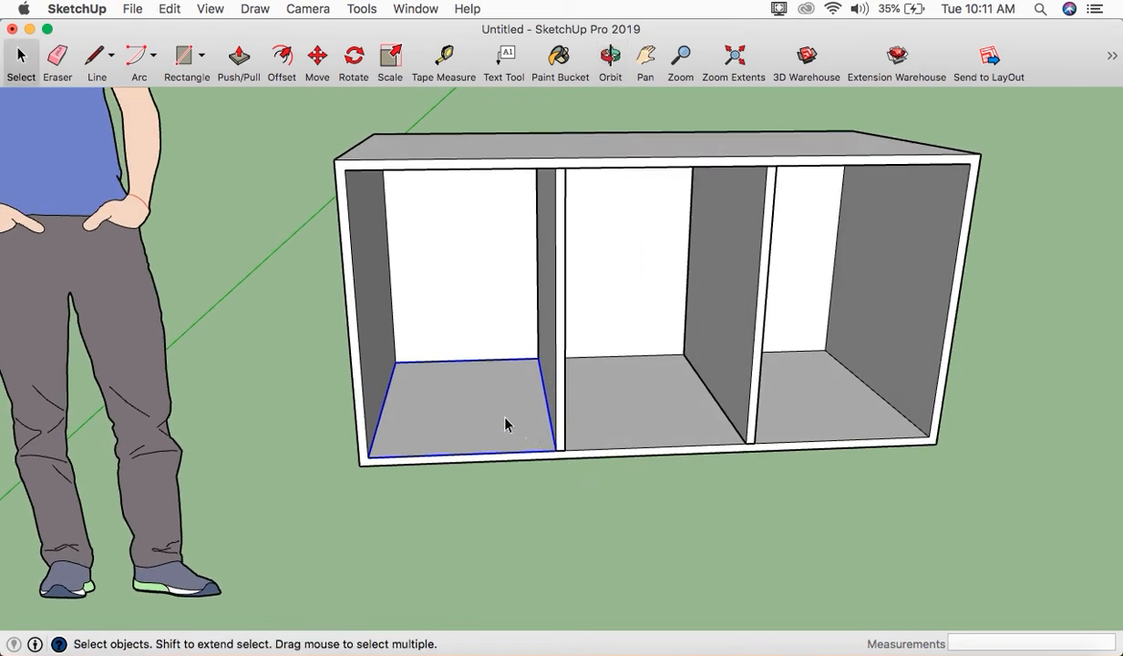
{"action": "middle_click_drag", "start_coordinate": [498, 377], "coordinate": [476, 200]}
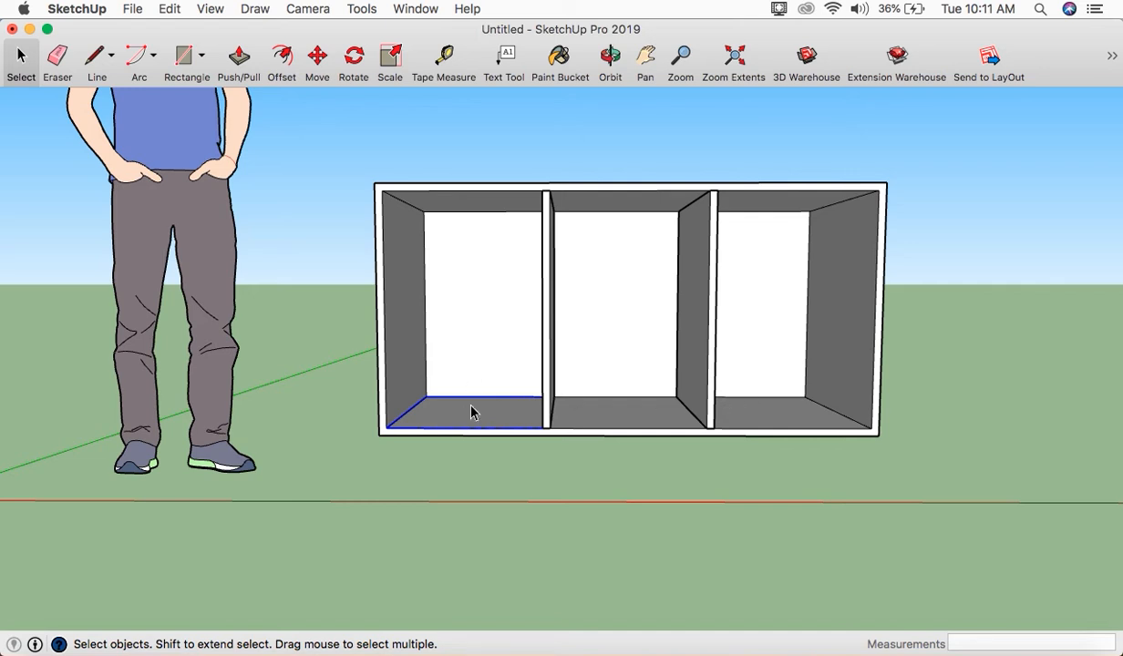
{"action": "mouse_move", "coordinate": [476, 414]}
{"action": "middle_mouse_down"}
{"action": "mouse_move", "coordinate": [526, 413]}
{"action": "mouse_move", "coordinate": [509, 438]}
{"action": "middle_mouse_up"}
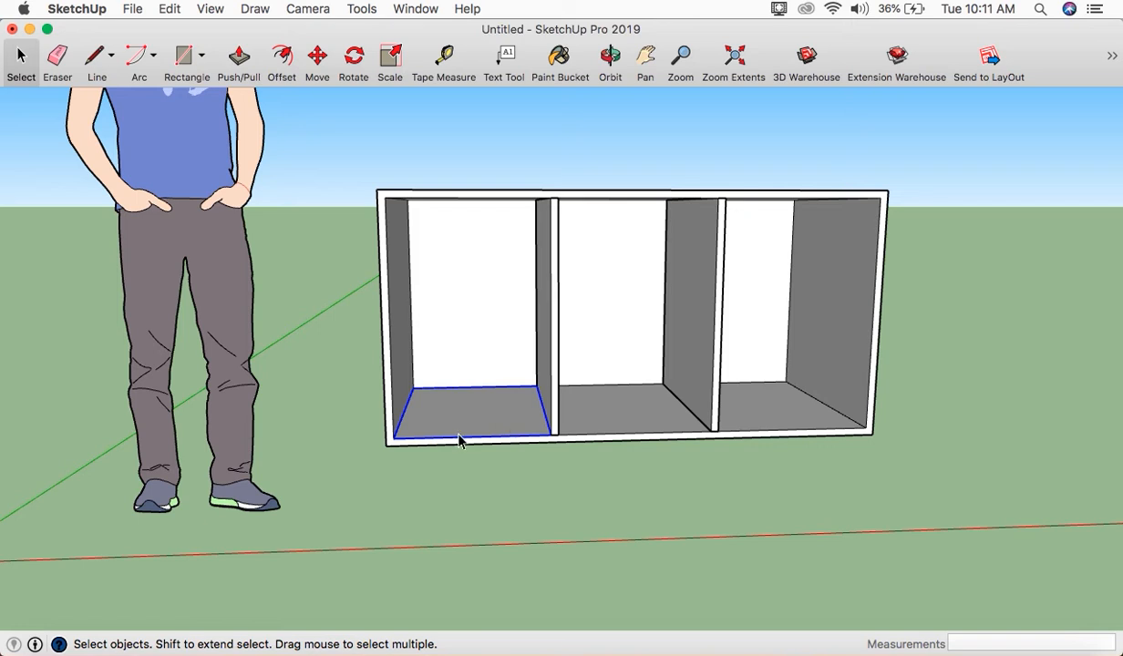
{"action": "left_click", "coordinate": [315, 58]}
{"action": "left_click", "coordinate": [394, 432]}
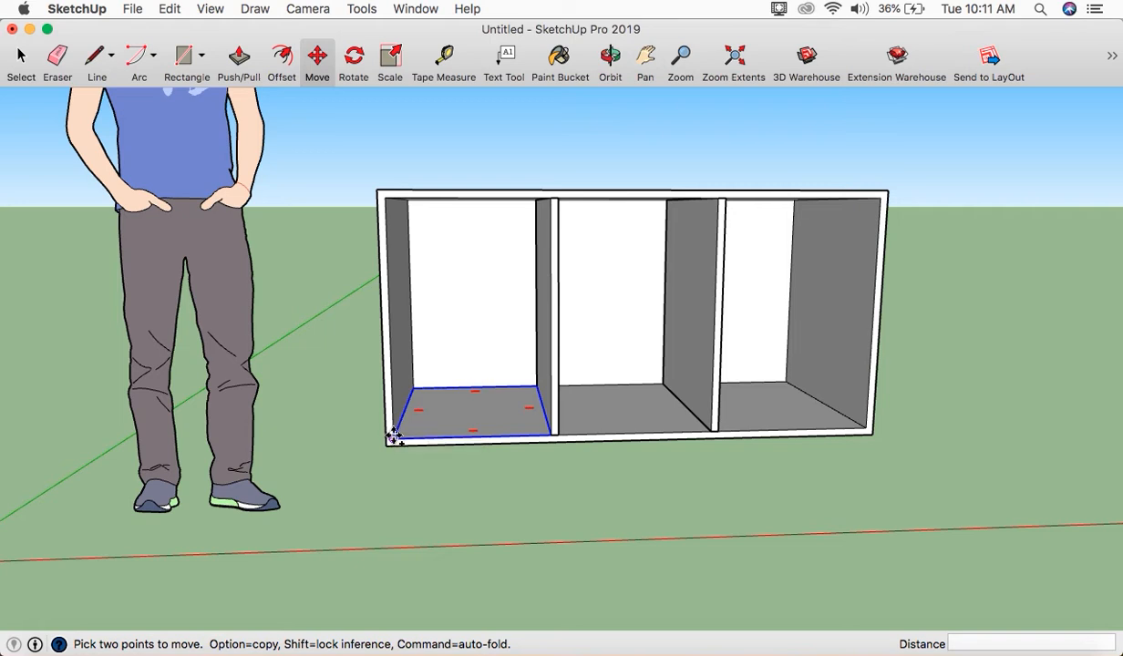
{"action": "left_click", "coordinate": [394, 436]}
{"action": "key", "text": "alt"}
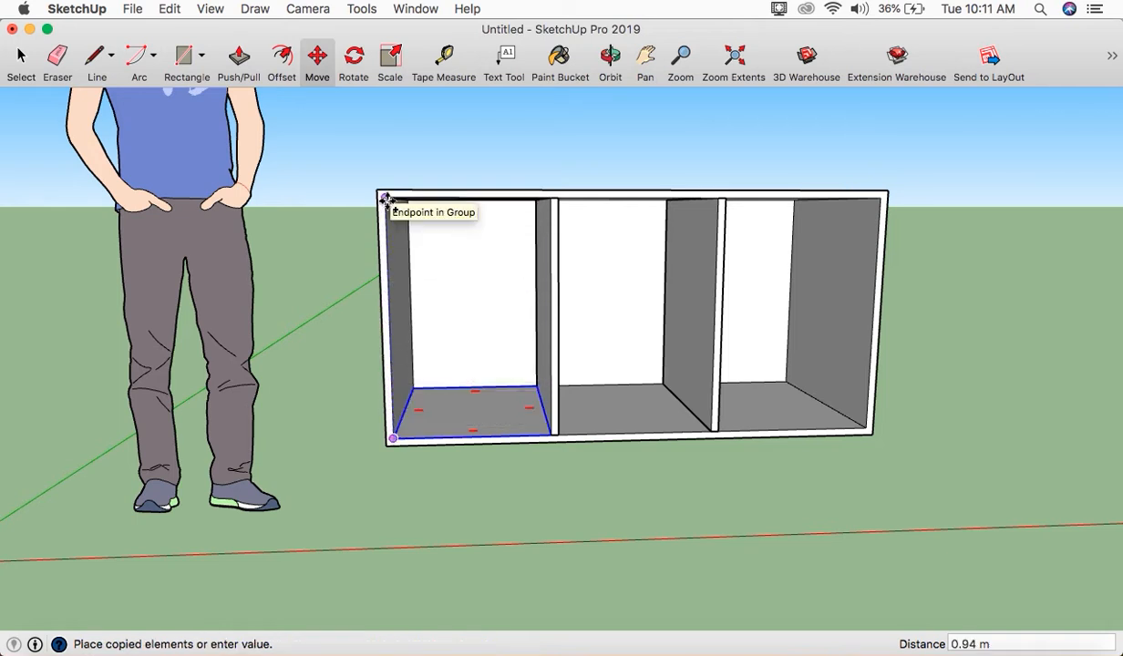
{"action": "left_click", "coordinate": [386, 200]}
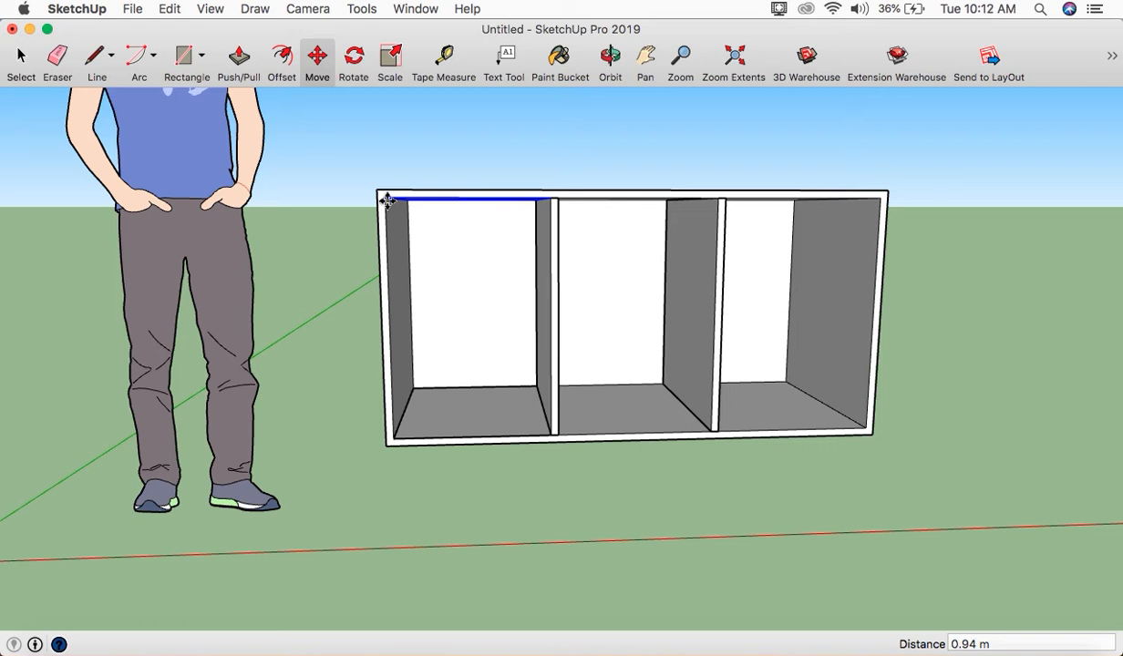
{"action": "type", "text": "/3"}
{"action": "key", "text": "Return"}
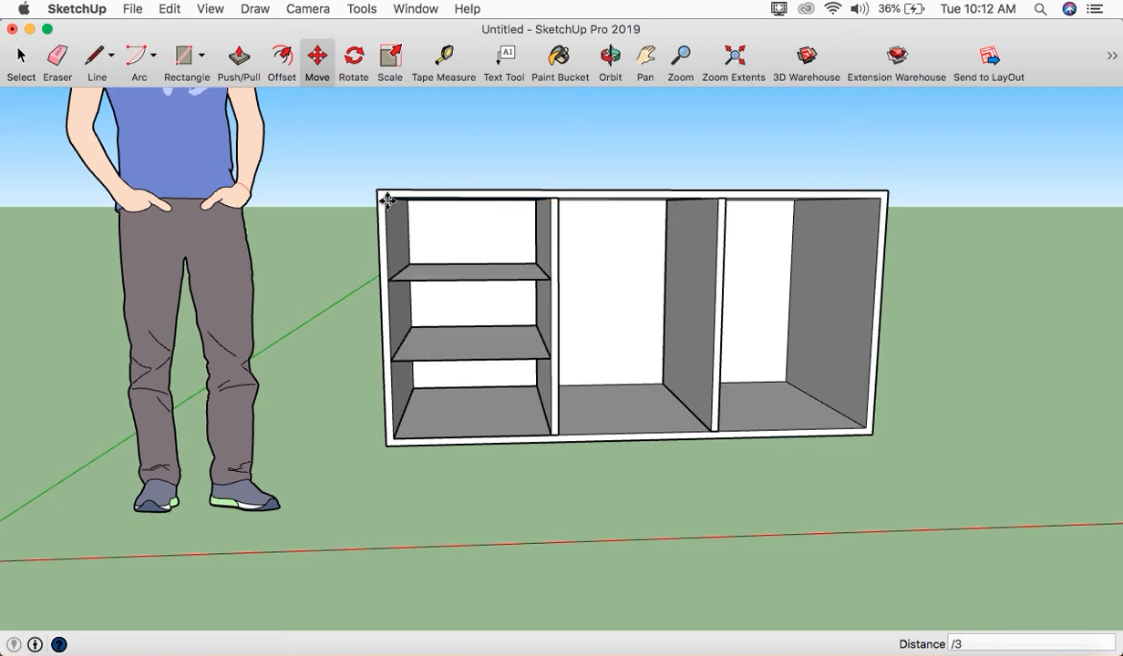
- Delete the component copies lying on the left compartment's ceiling and floor, keeping the two shelves in between
{"action": "key", "text": "o"}
{"action": "left_click_drag", "start_coordinate": [454, 478], "coordinate": [399, 406]}
{"action": "key", "text": "super+3"}
{"action": "key", "text": "m"}
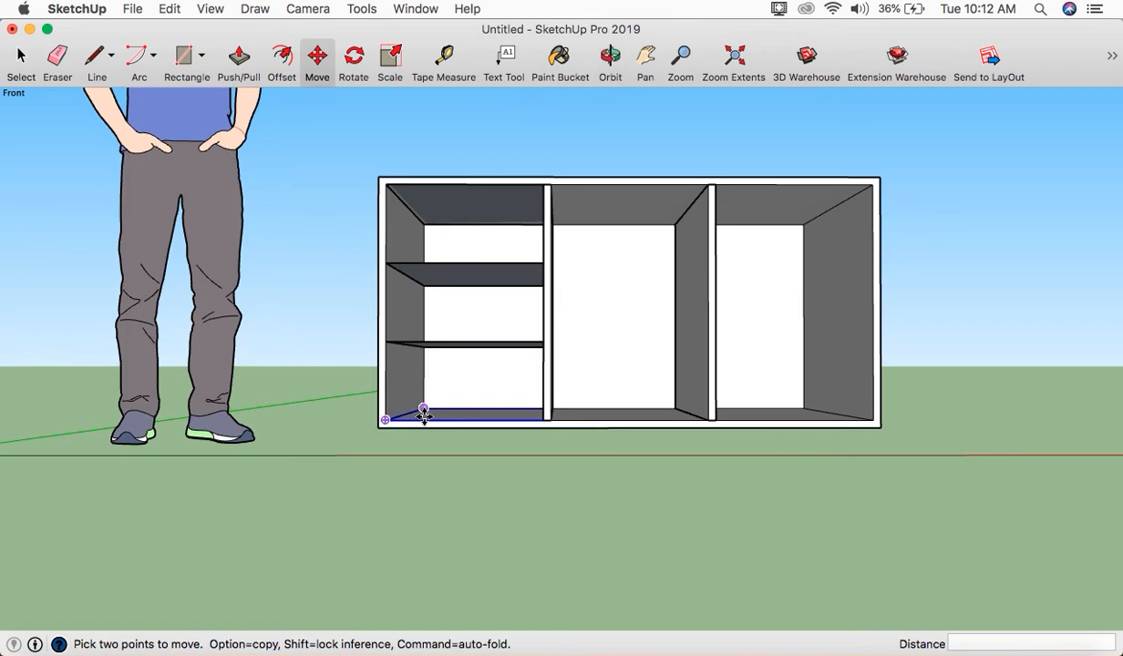
{"action": "left_click", "coordinate": [19, 60]}
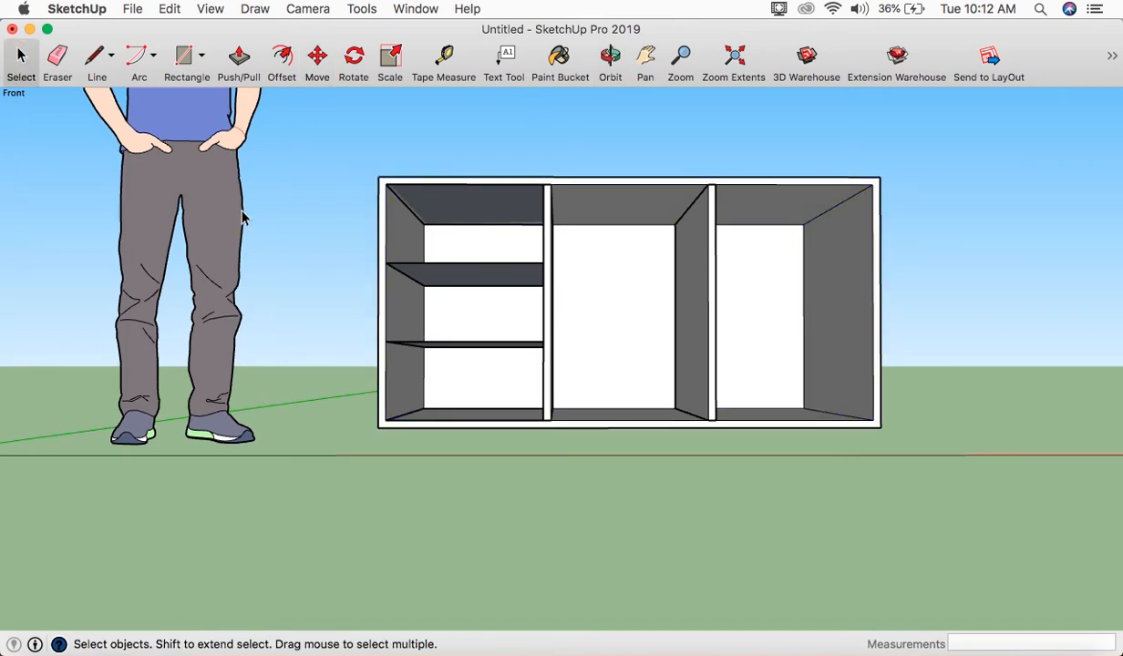
{"action": "left_click", "coordinate": [447, 210]}
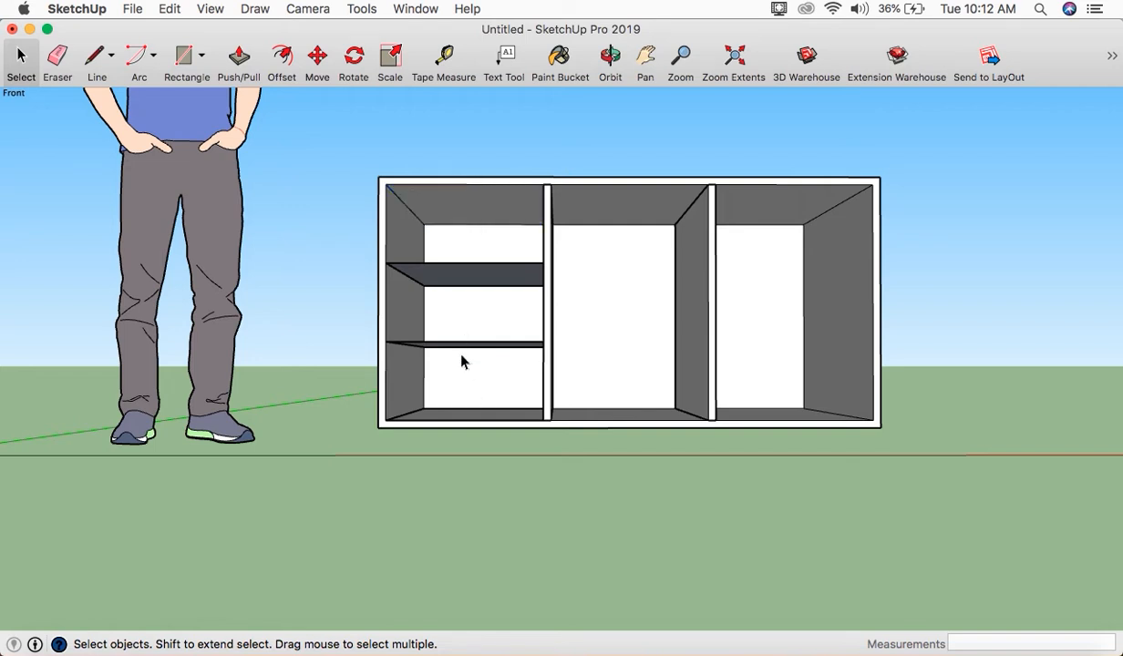
{"action": "middle_click_drag", "start_coordinate": [468, 393], "coordinate": [483, 440]}
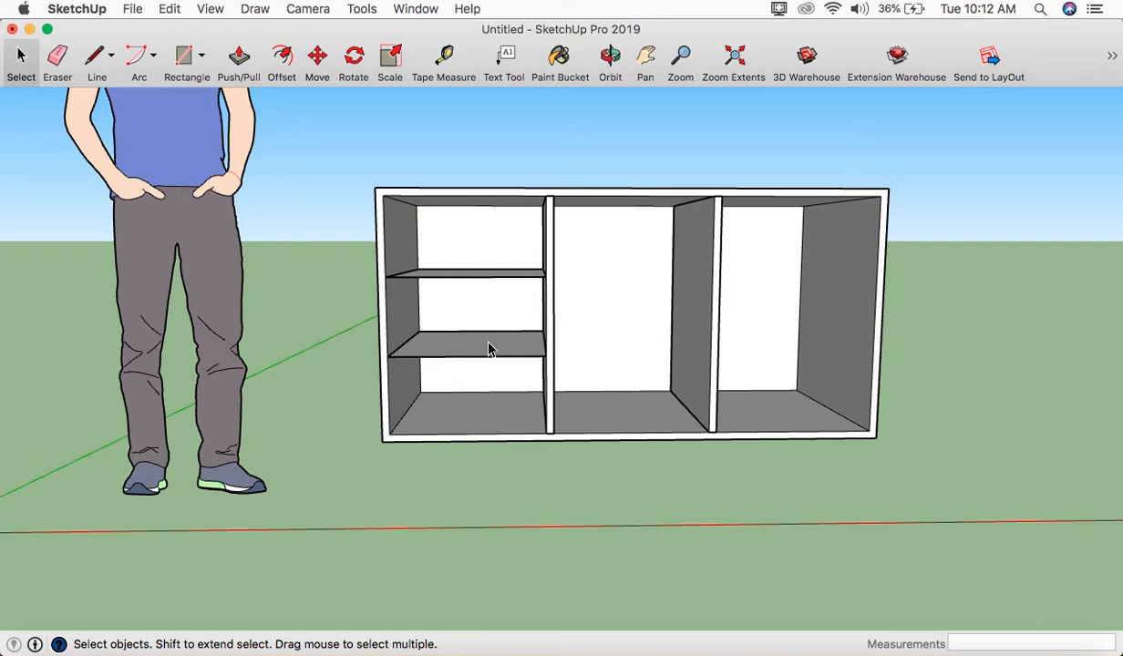
- Copy the lower shelf from its front corner at the left divider about 1.31 m across to the right compartment's outer wall
{"action": "middle_click_drag", "start_coordinate": [499, 321], "coordinate": [478, 344]}
{"action": "middle_click_drag", "start_coordinate": [476, 301], "coordinate": [497, 292]}
{"action": "left_click", "coordinate": [498, 294]}
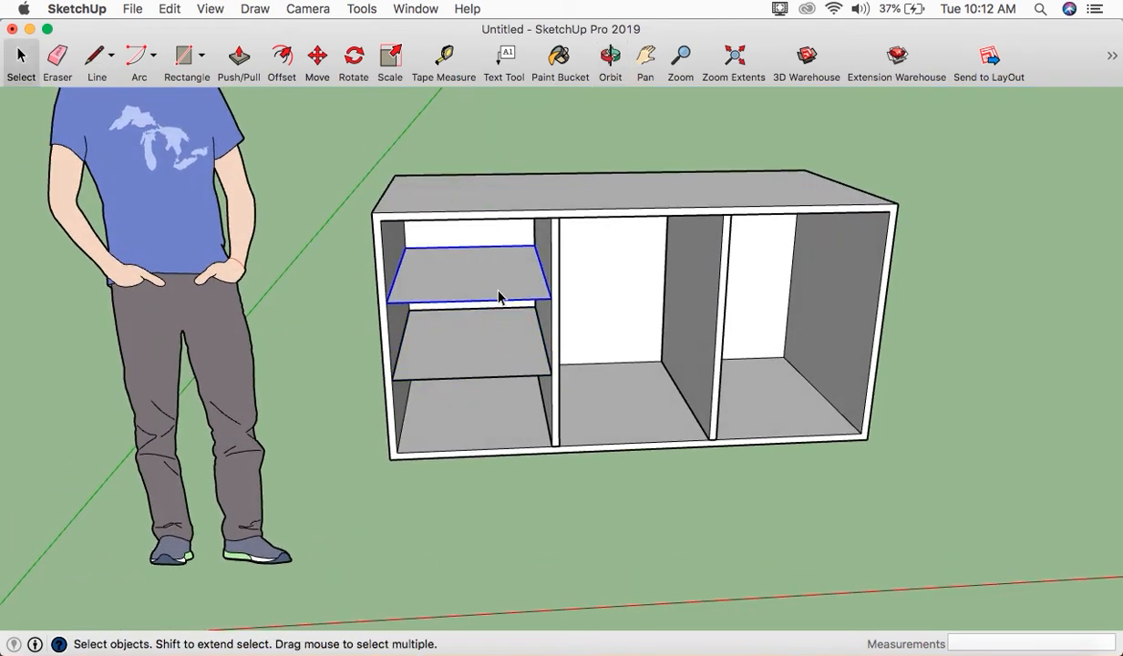
{"action": "left_click", "coordinate": [492, 334]}
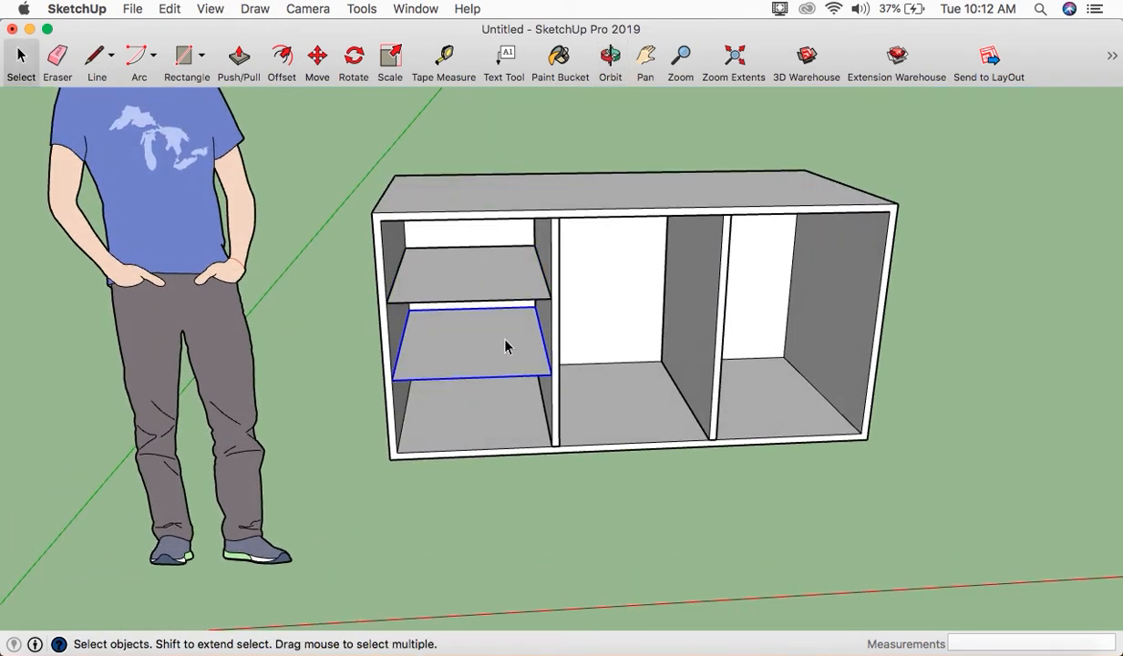
{"action": "left_click", "coordinate": [317, 60]}
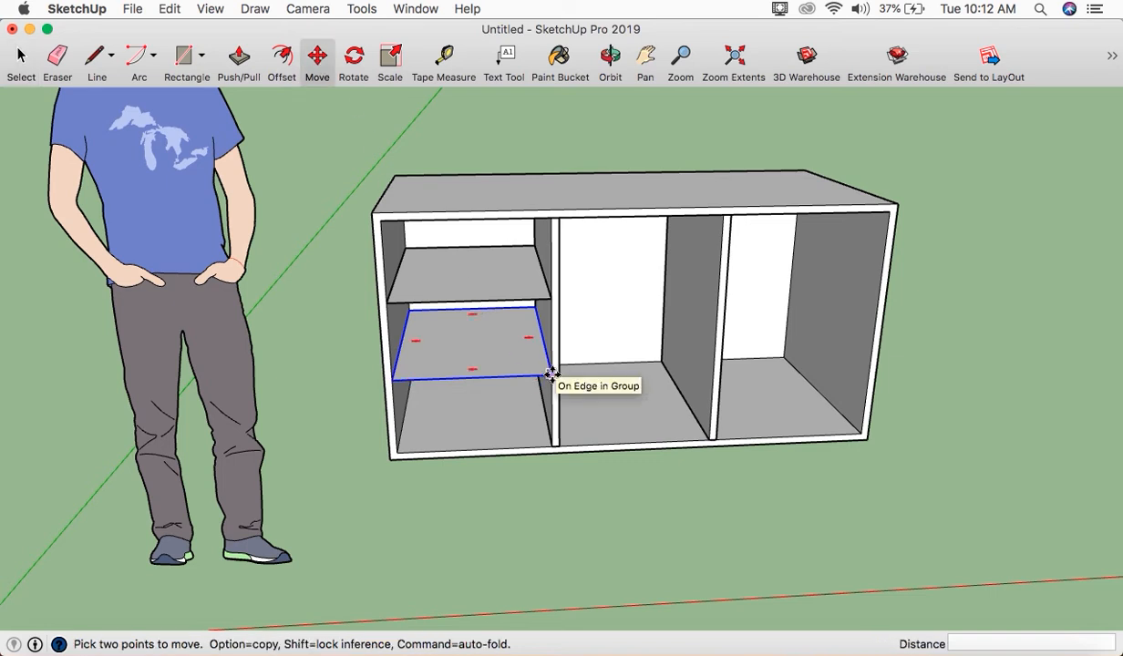
{"action": "left_click", "coordinate": [551, 374], "text": "alt"}
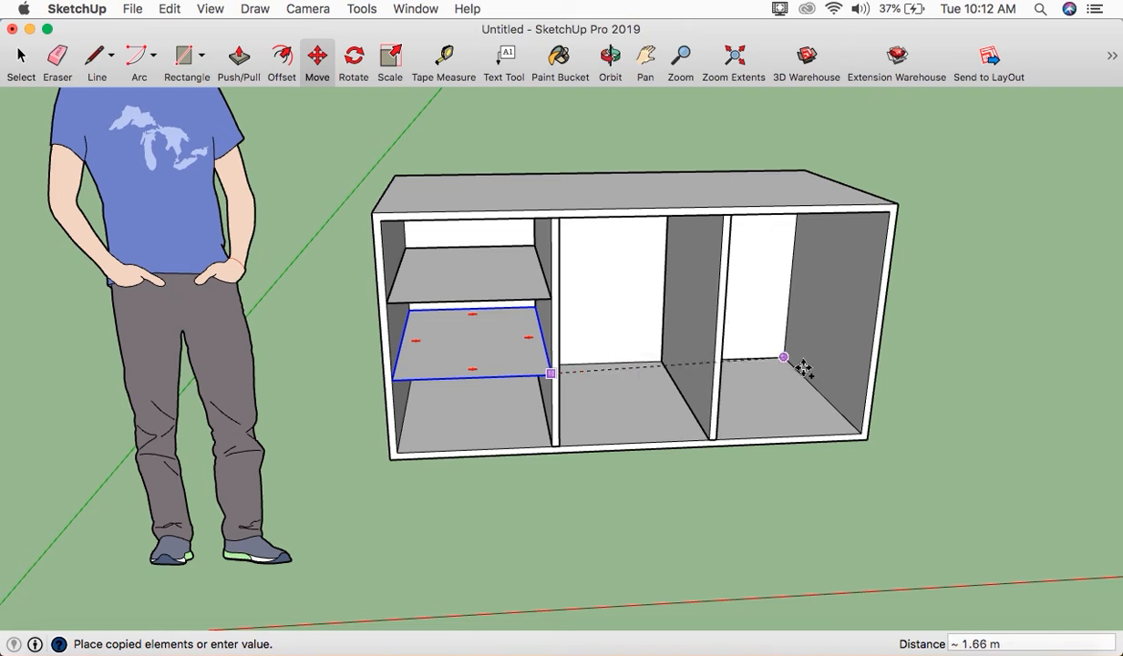
{"action": "left_click", "coordinate": [868, 360]}
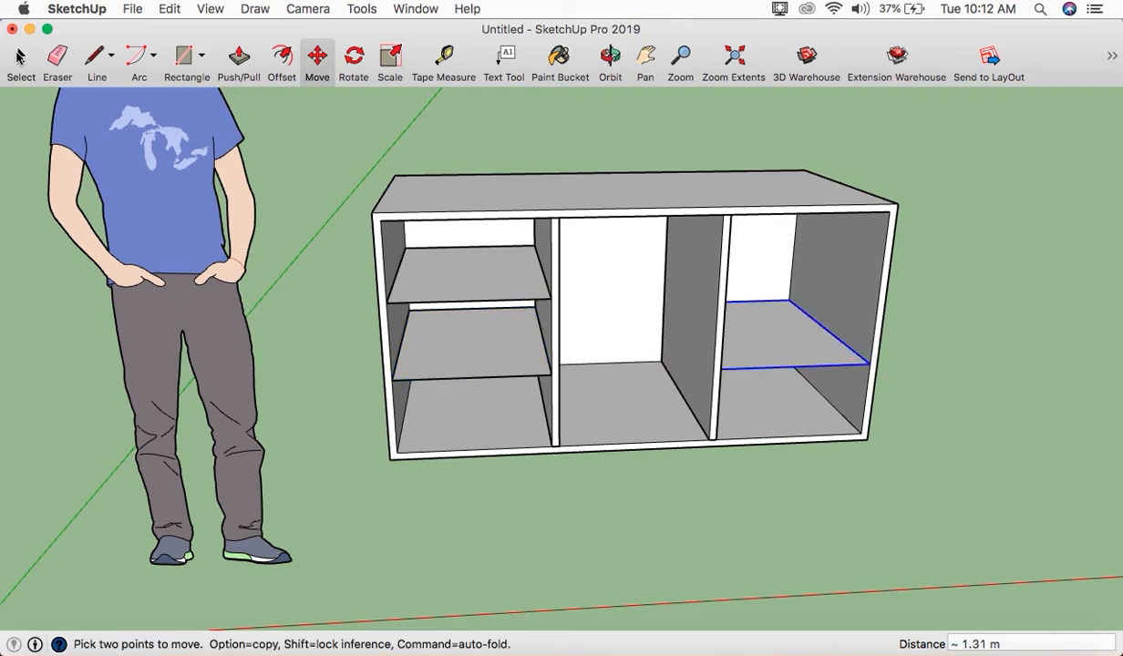
- Copy the left compartment's upper shelf from its front corner to the matching height at the right compartment's outer wall
{"action": "key", "text": "space"}
{"action": "left_click", "coordinate": [460, 274]}
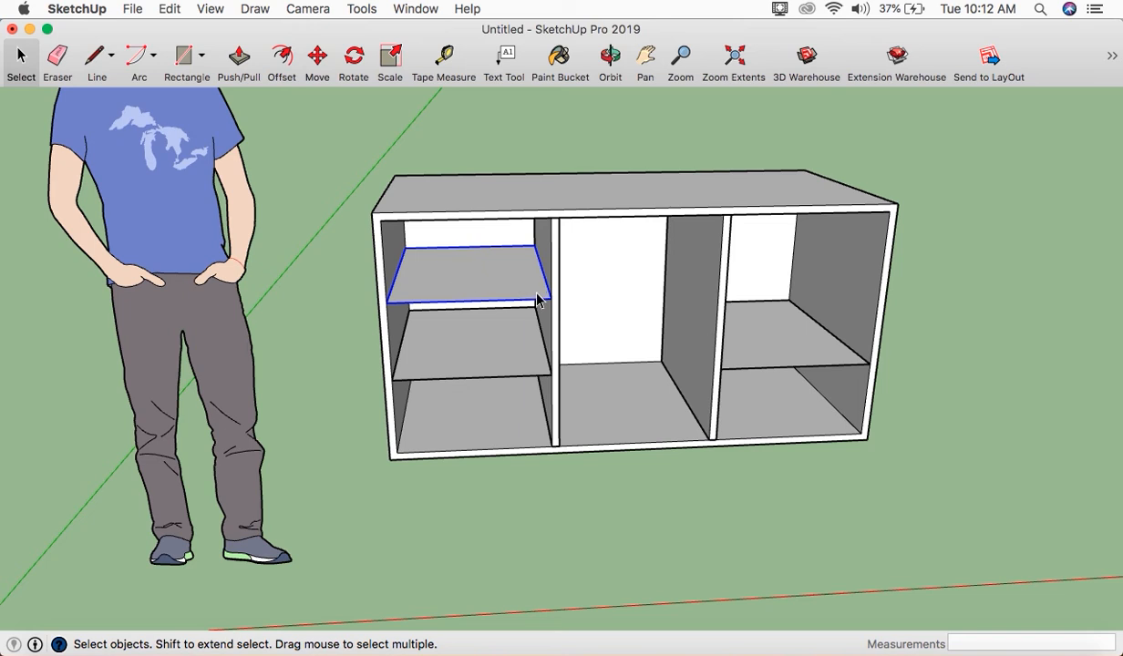
{"action": "left_click", "coordinate": [313, 58]}
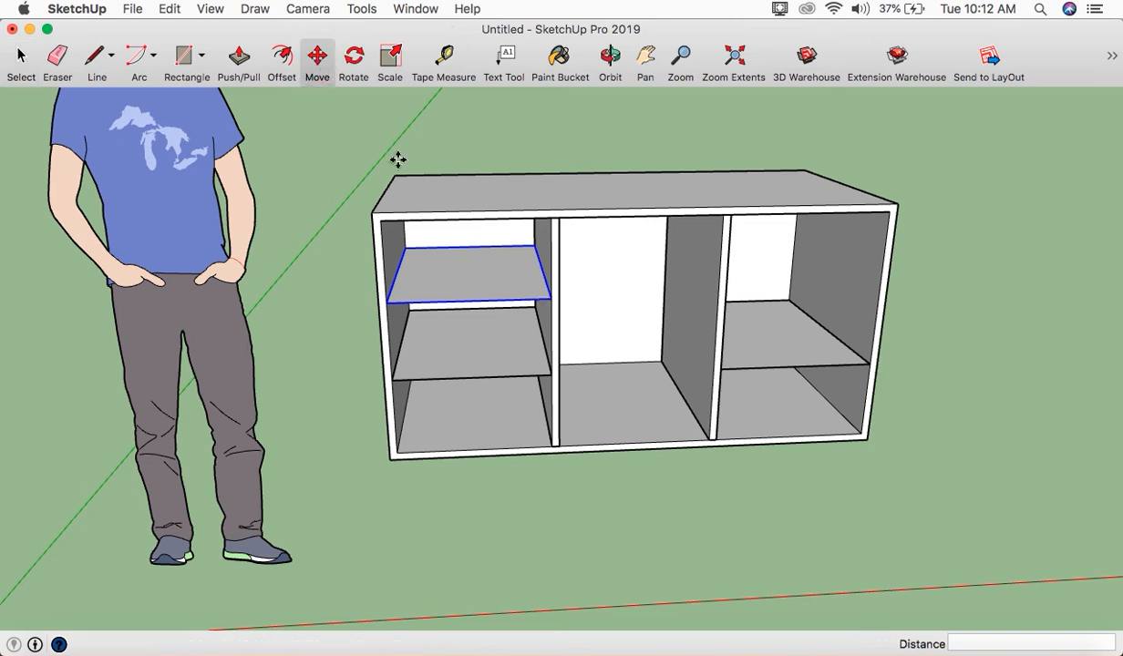
{"action": "left_click", "coordinate": [549, 298]}
{"action": "key", "text": "alt"}
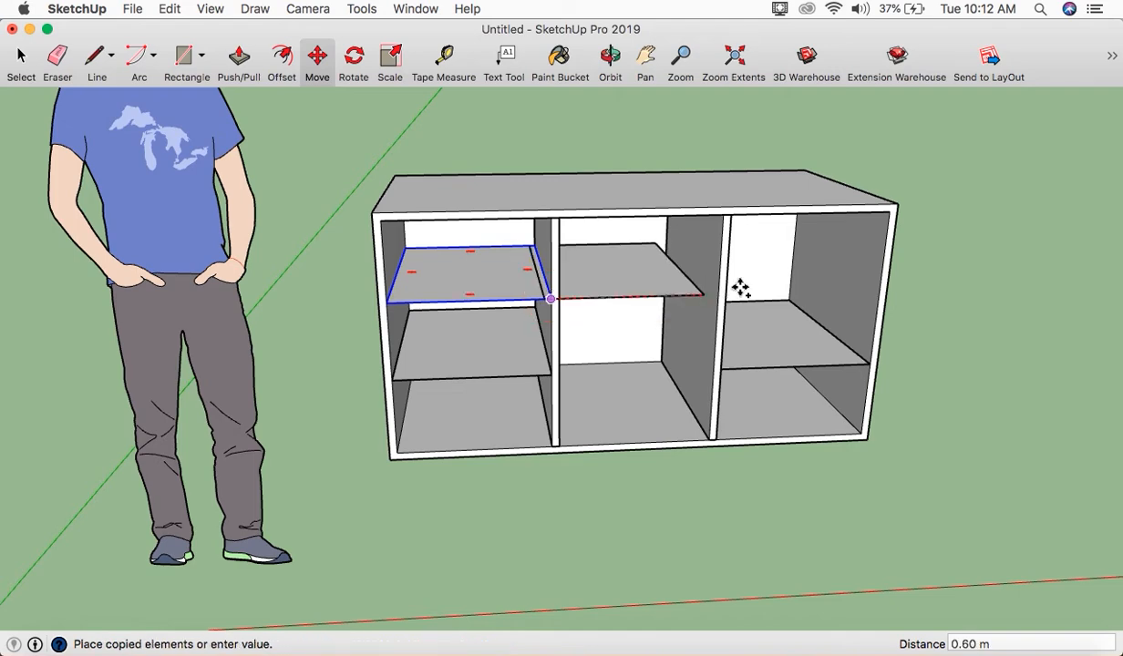
{"action": "left_click", "coordinate": [881, 289]}
{"action": "middle_click_drag", "start_coordinate": [797, 393], "coordinate": [721, 371]}
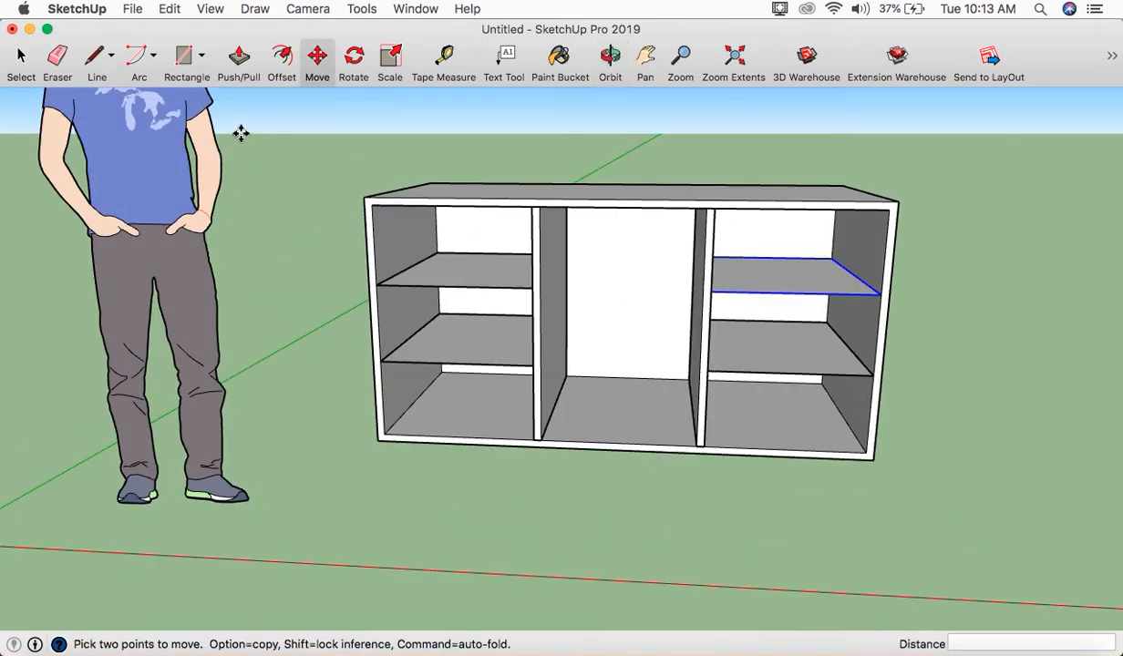
- Open the left compartment's upper shelf component for editing and pull its top face up 0.02 m to thicken all the shelves
{"action": "left_click", "coordinate": [20, 60]}
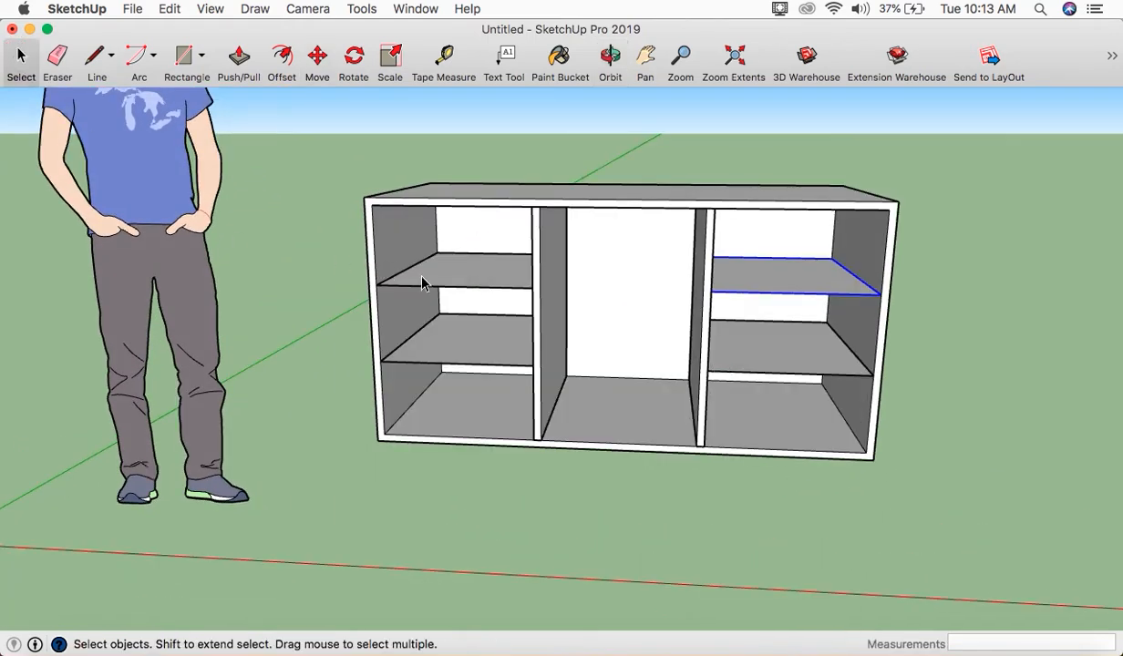
{"action": "left_click", "coordinate": [464, 278]}
{"action": "left_click", "coordinate": [789, 290]}
{"action": "left_click", "coordinate": [772, 350]}
{"action": "left_click", "coordinate": [460, 326]}
{"action": "left_click", "coordinate": [468, 279]}
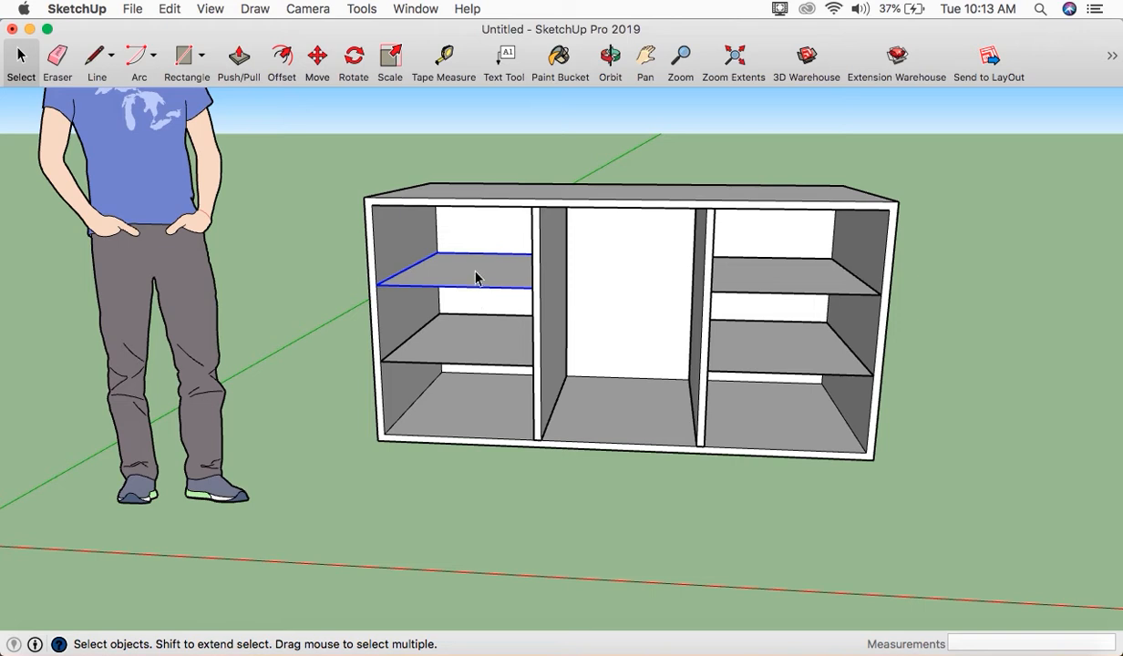
{"action": "double_click", "coordinate": [475, 276]}
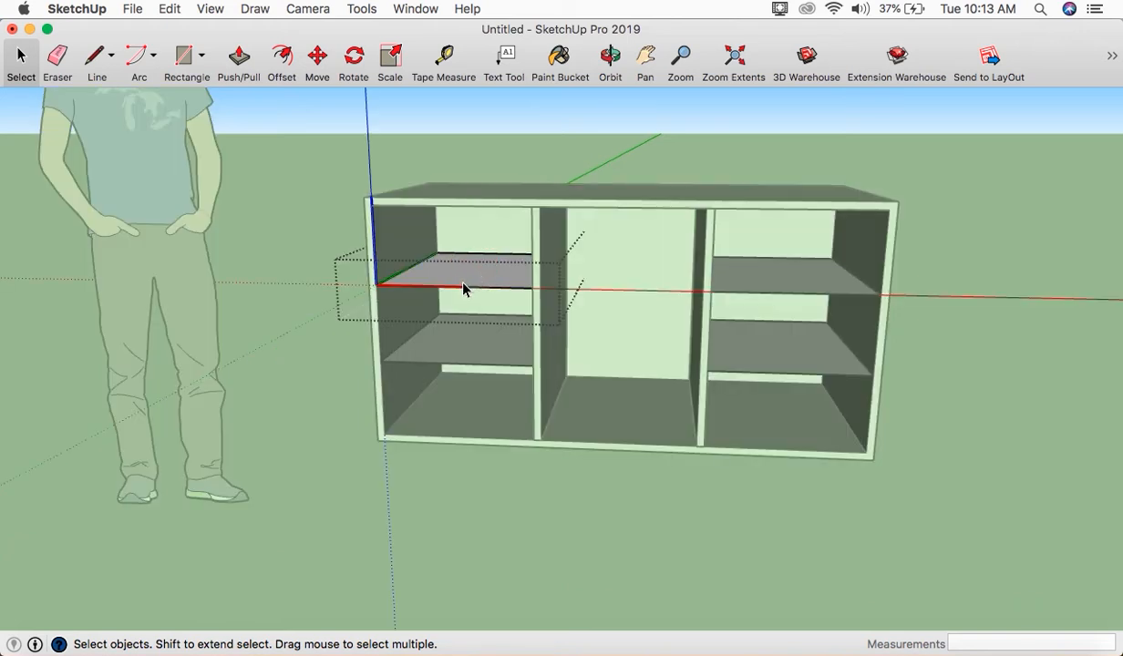
{"action": "left_click", "coordinate": [235, 55]}
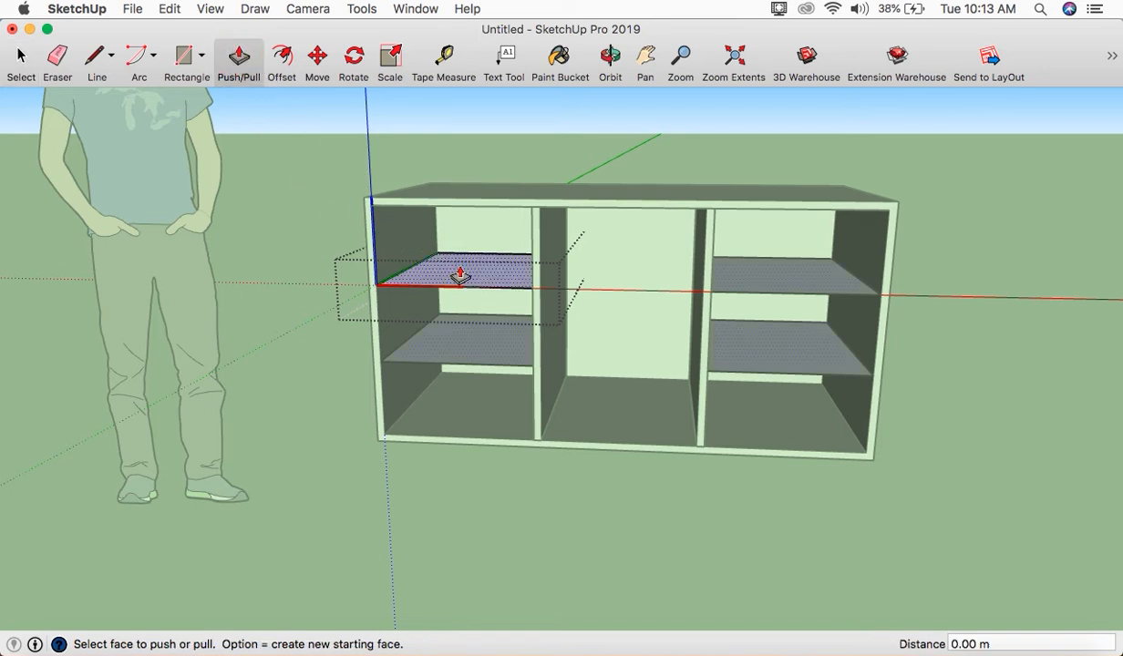
{"action": "left_click_drag", "start_coordinate": [460, 274], "coordinate": [460, 270]}
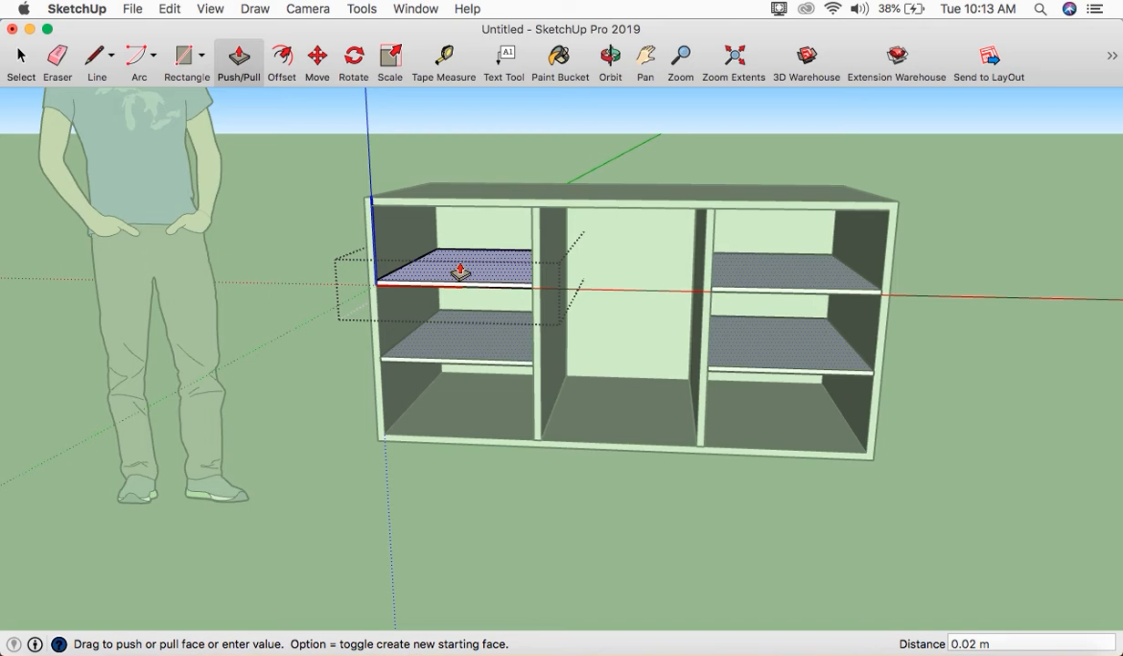
{"action": "left_click_drag", "start_coordinate": [460, 272], "coordinate": [460, 270]}
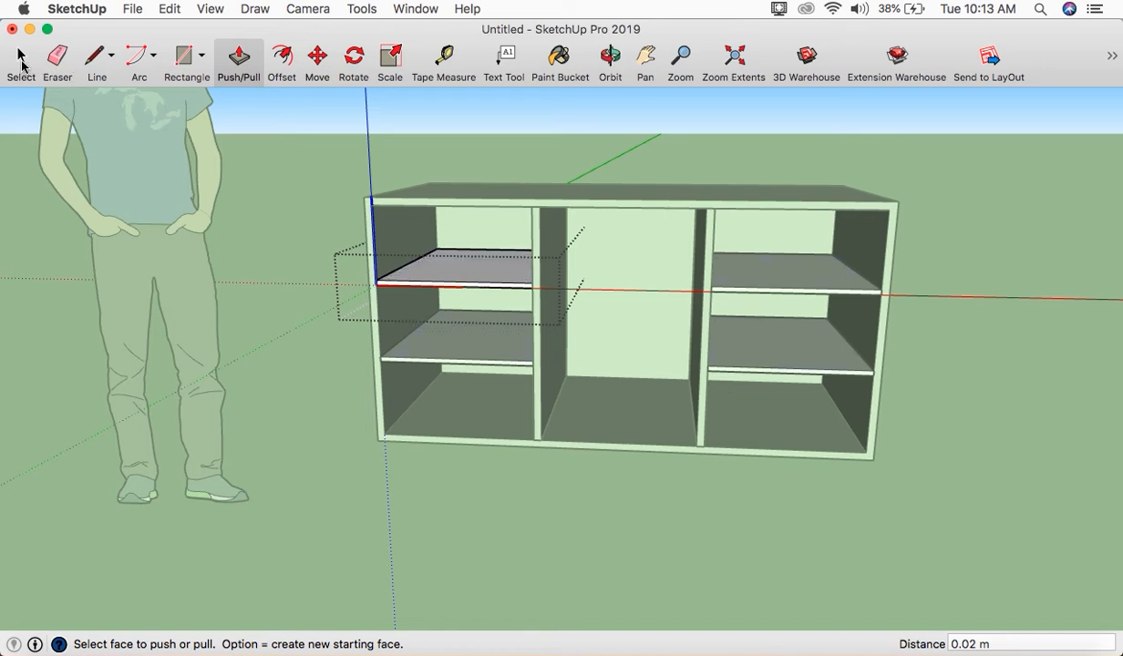
{"action": "left_click", "coordinate": [21, 60]}
{"action": "key", "text": "x"}
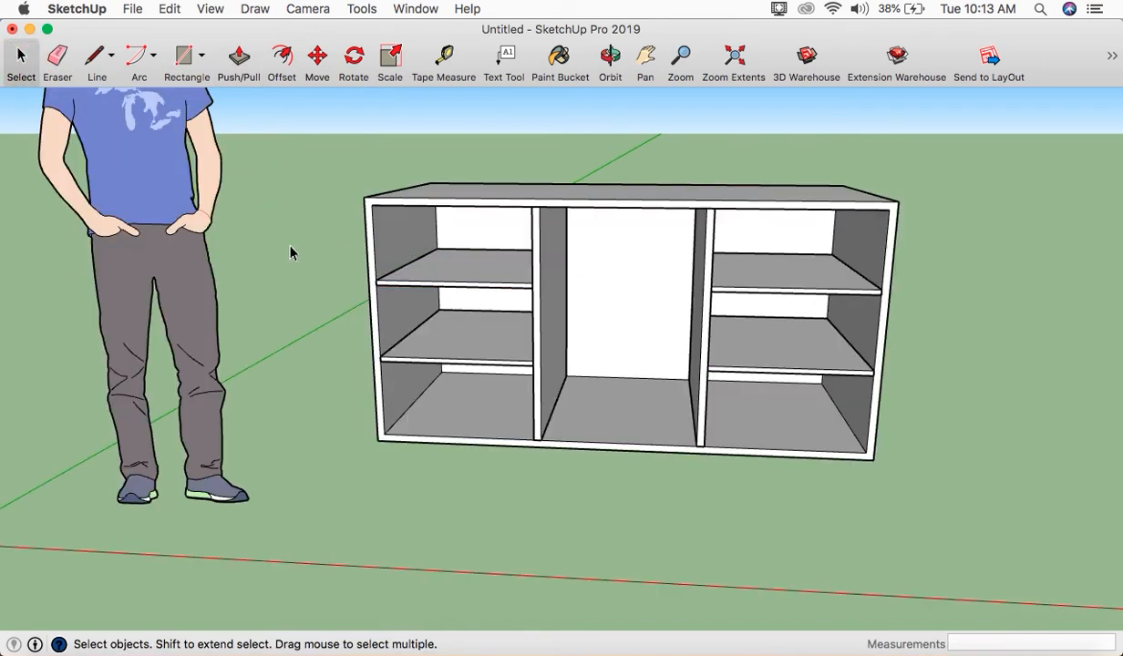
{"action": "middle_click_drag", "start_coordinate": [318, 335], "coordinate": [434, 328]}
{"action": "scroll", "coordinate": [519, 328], "scroll_direction": "up", "scroll_amount": 3}
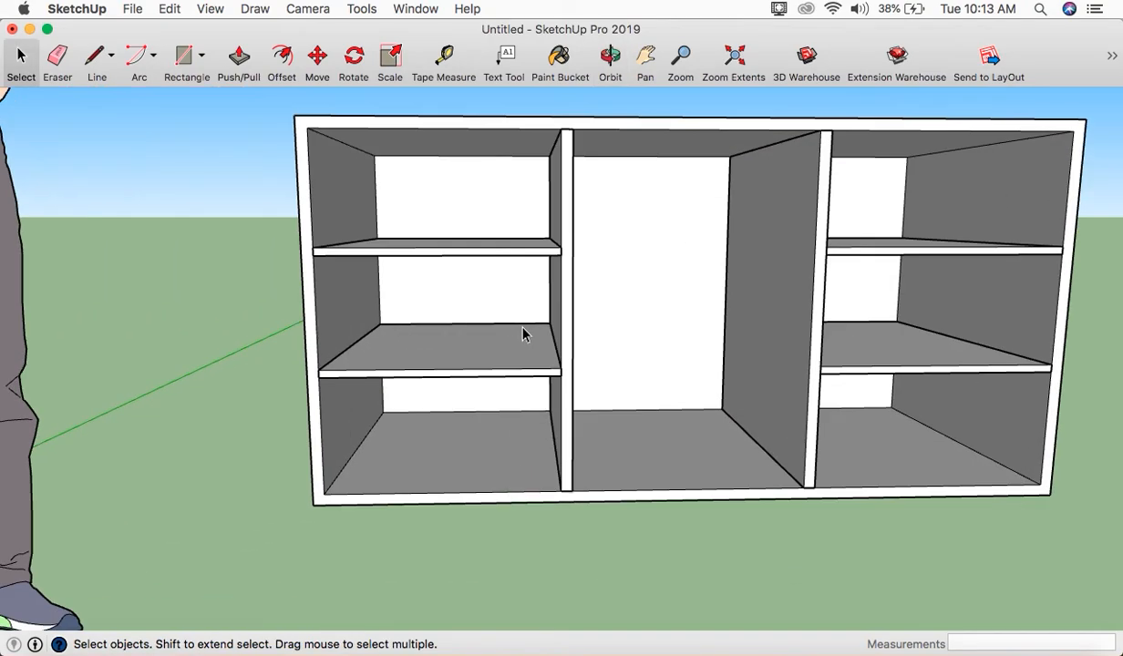
{"action": "scroll", "coordinate": [524, 331], "scroll_direction": "down", "scroll_amount": 3}
{"action": "middle_click_drag", "start_coordinate": [564, 338], "coordinate": [592, 331]}
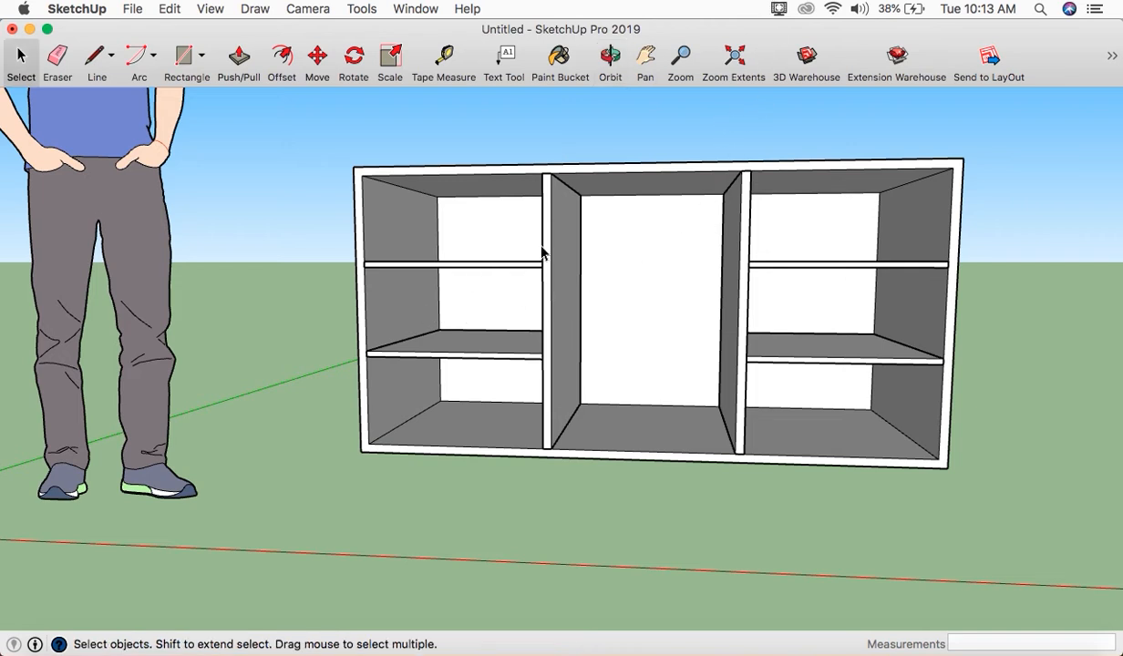
{"action": "middle_click_drag", "start_coordinate": [657, 341], "coordinate": [574, 281]}
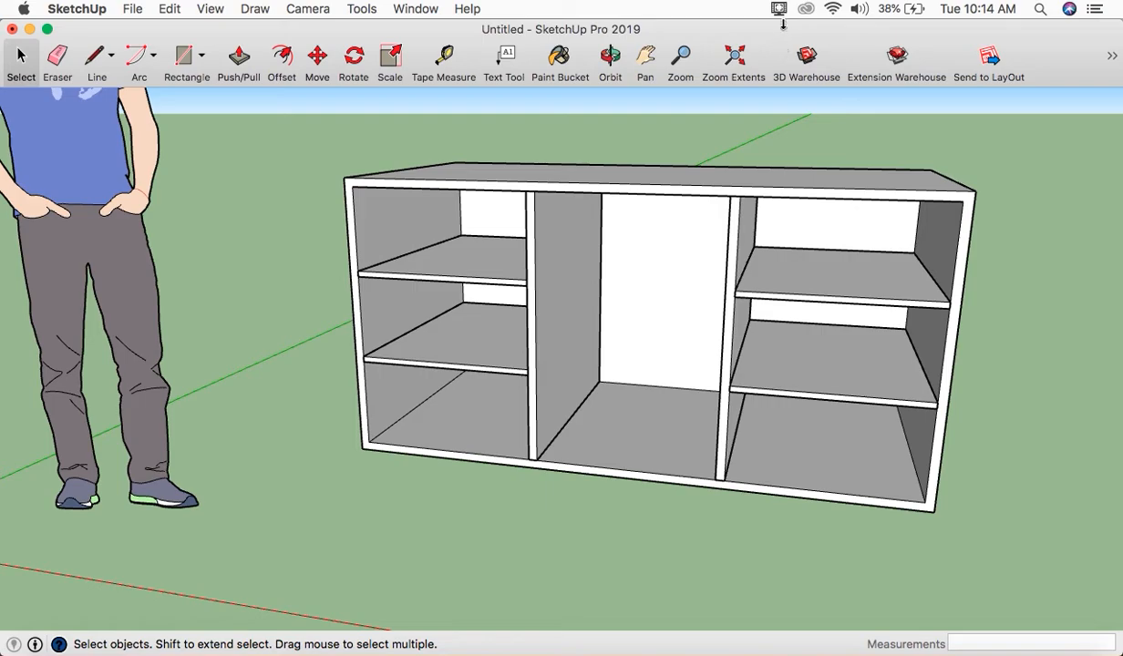
{"action": "left_click", "coordinate": [777, 9]}
{"action": "left_click", "coordinate": [820, 57]}
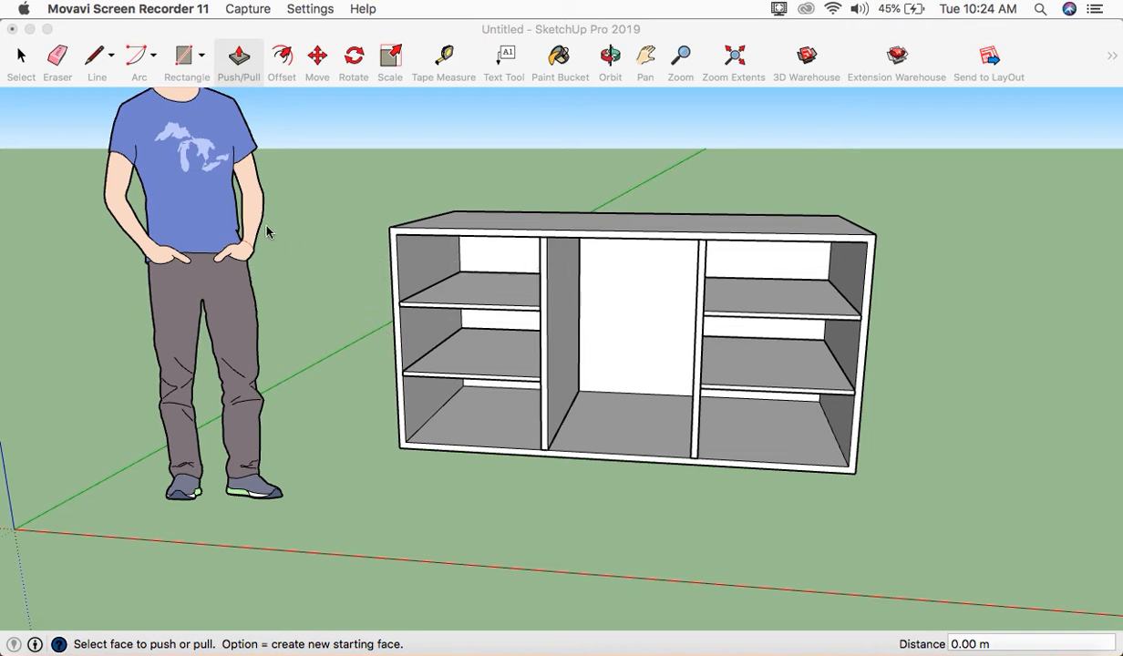
- Draw a rectangle about 0.69 × 1.00 m over the left compartment's front, from the cabinet's upper outer corner to the base below the left divider's inner edge
{"action": "left_click", "coordinate": [183, 56]}
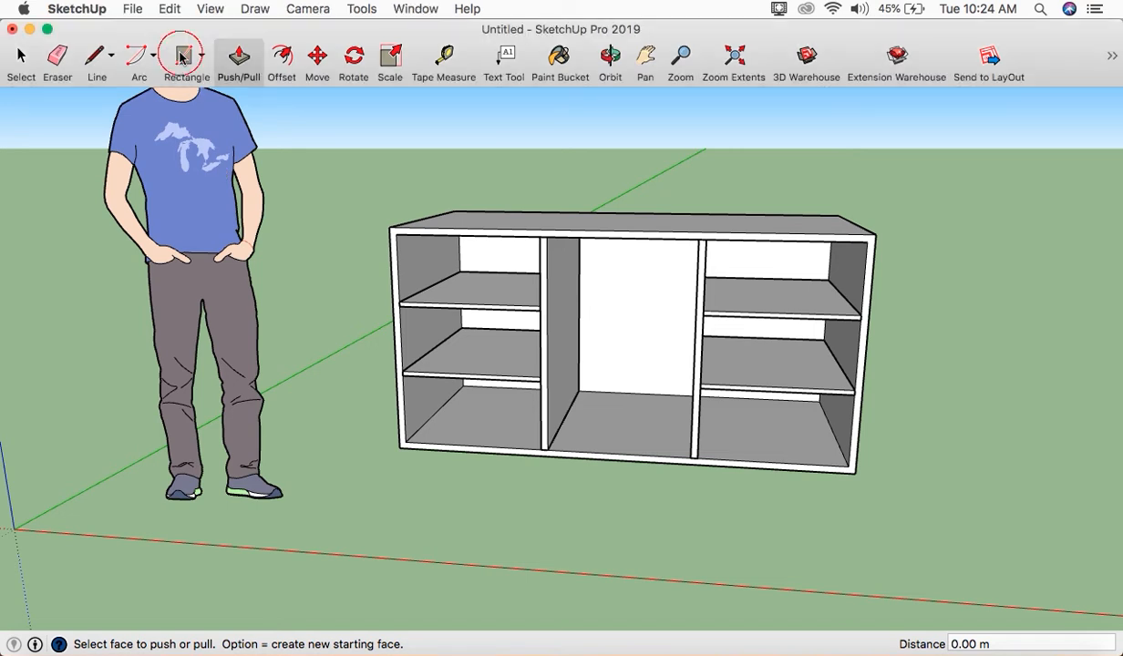
{"action": "left_click", "coordinate": [182, 58]}
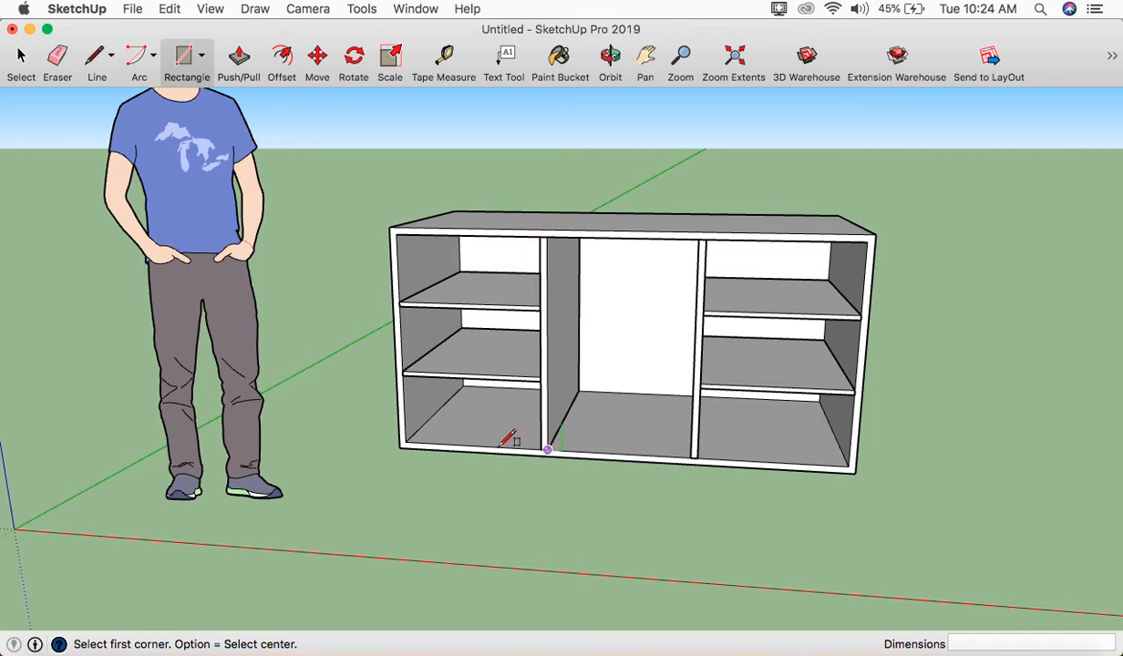
{"action": "left_click", "coordinate": [389, 226]}
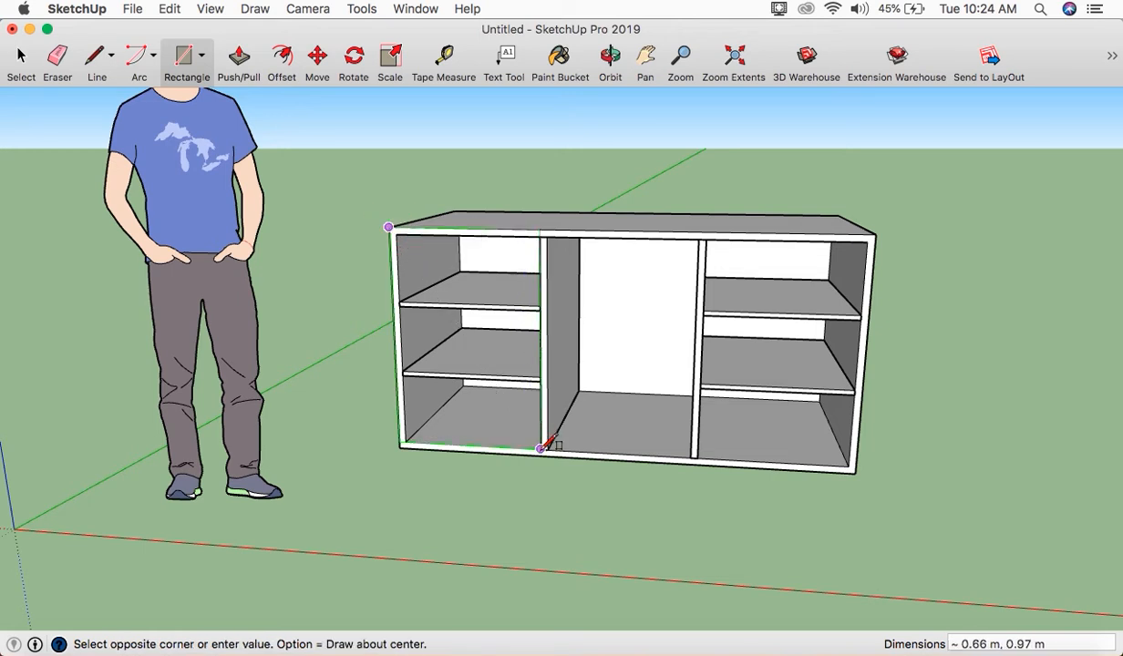
{"action": "scroll", "coordinate": [547, 446], "scroll_direction": "up", "scroll_amount": 3}
{"action": "scroll", "coordinate": [552, 446], "scroll_direction": "up", "scroll_amount": 5}
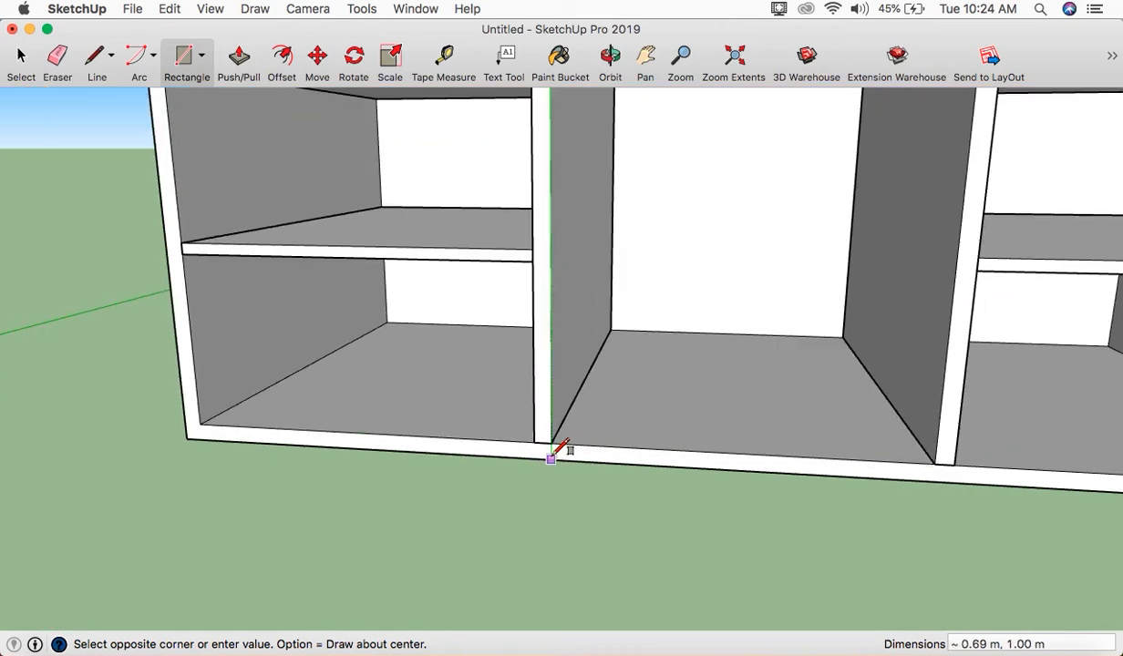
{"action": "scroll", "coordinate": [553, 446], "scroll_direction": "up", "scroll_amount": 3}
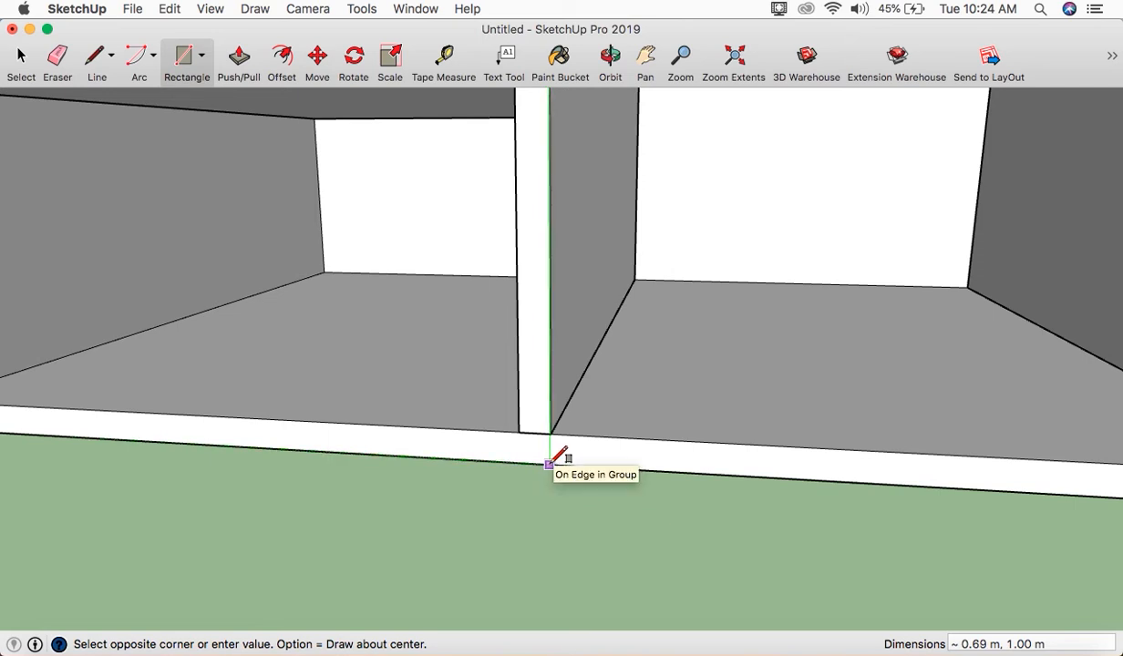
{"action": "left_click", "coordinate": [548, 464]}
{"action": "scroll", "coordinate": [554, 447], "scroll_direction": "down", "scroll_amount": 6}
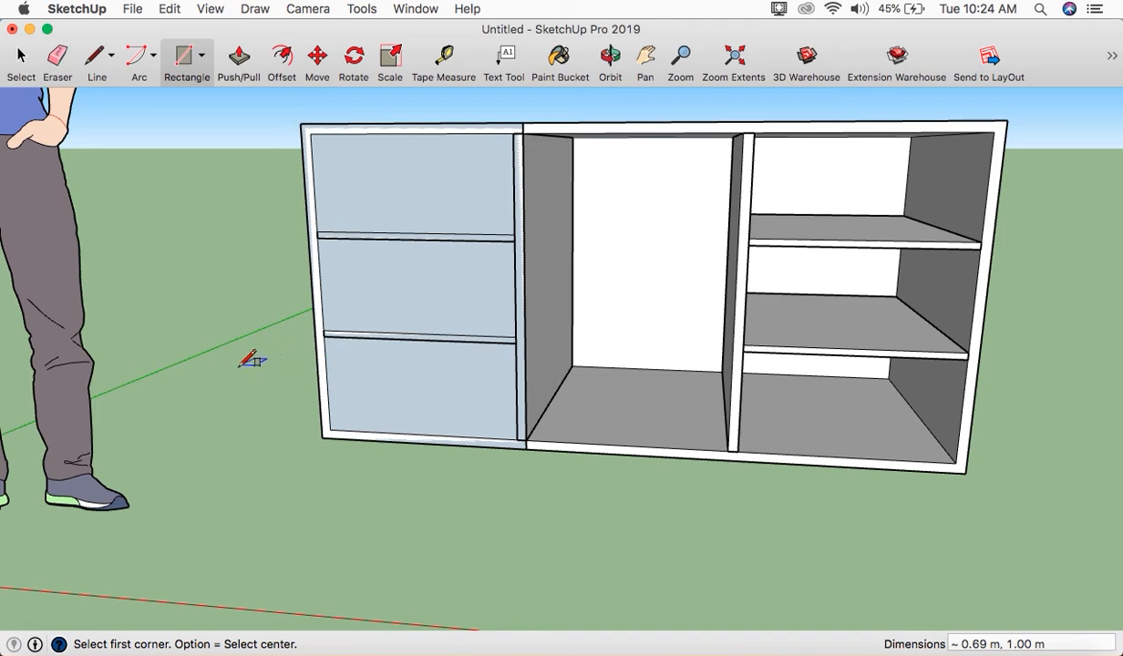
- Pull the rectangle covering the left compartment's front outward 0.03 m to form a door panel
{"action": "middle_click_drag", "start_coordinate": [236, 366], "coordinate": [176, 446]}
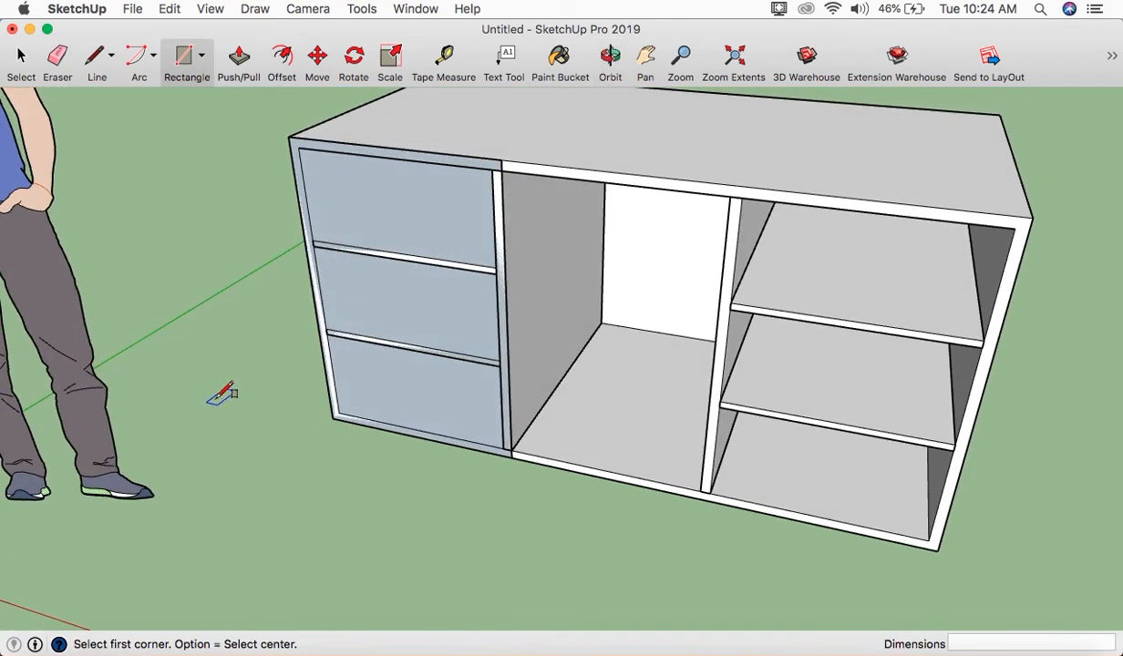
{"action": "left_click", "coordinate": [21, 60]}
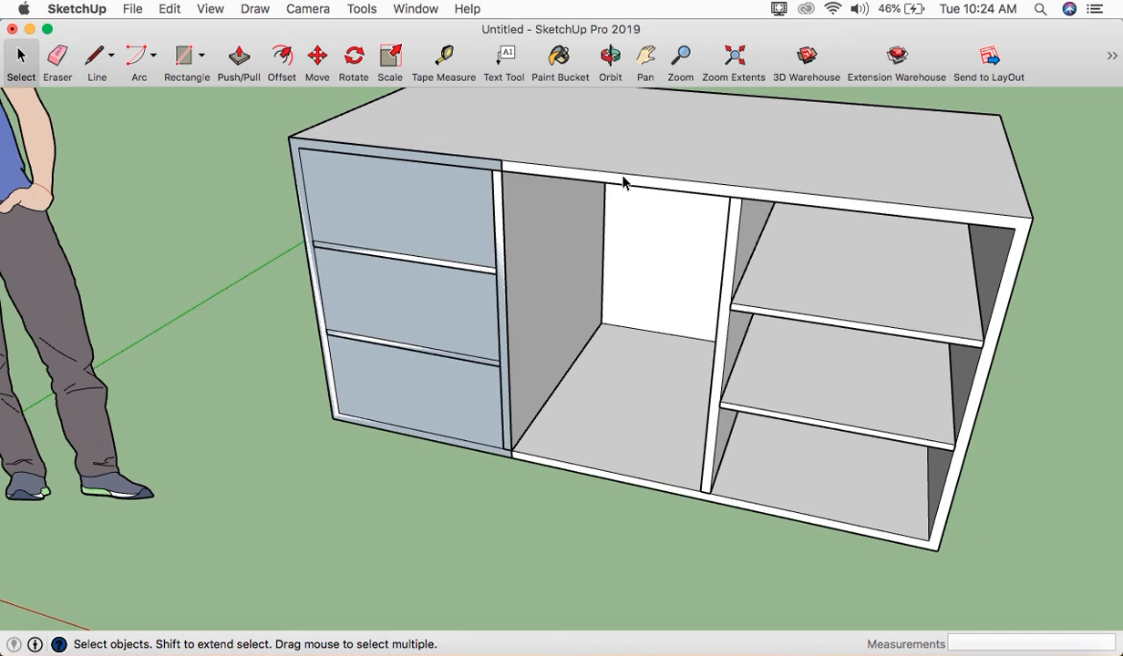
{"action": "left_click", "coordinate": [237, 60]}
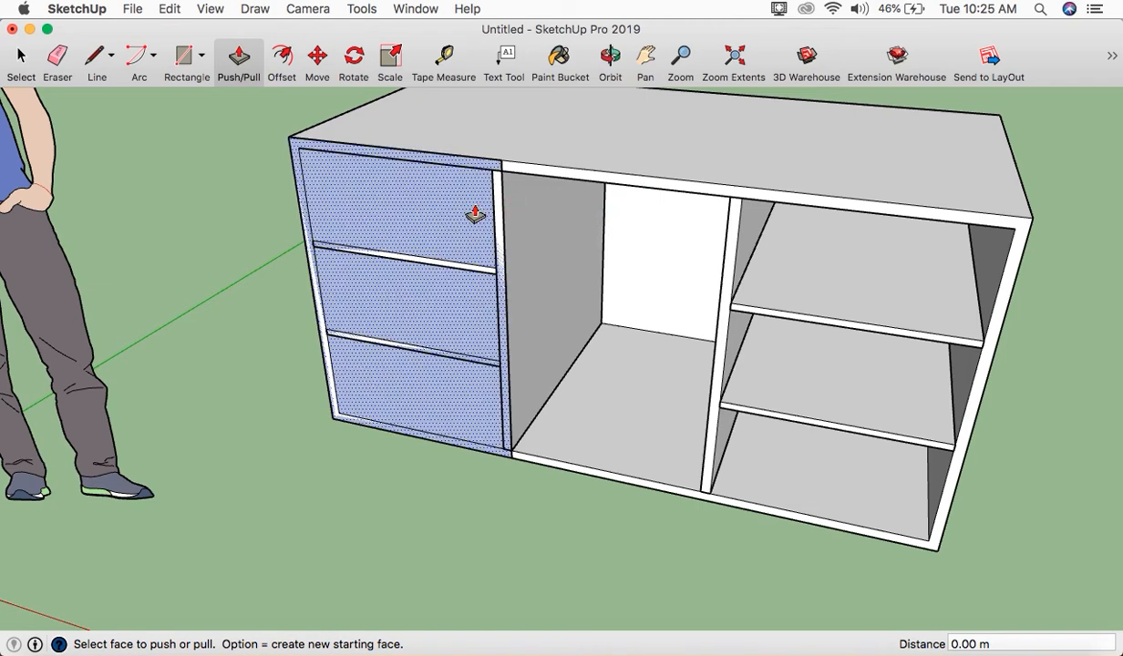
{"action": "left_click_drag", "start_coordinate": [449, 221], "coordinate": [417, 246]}
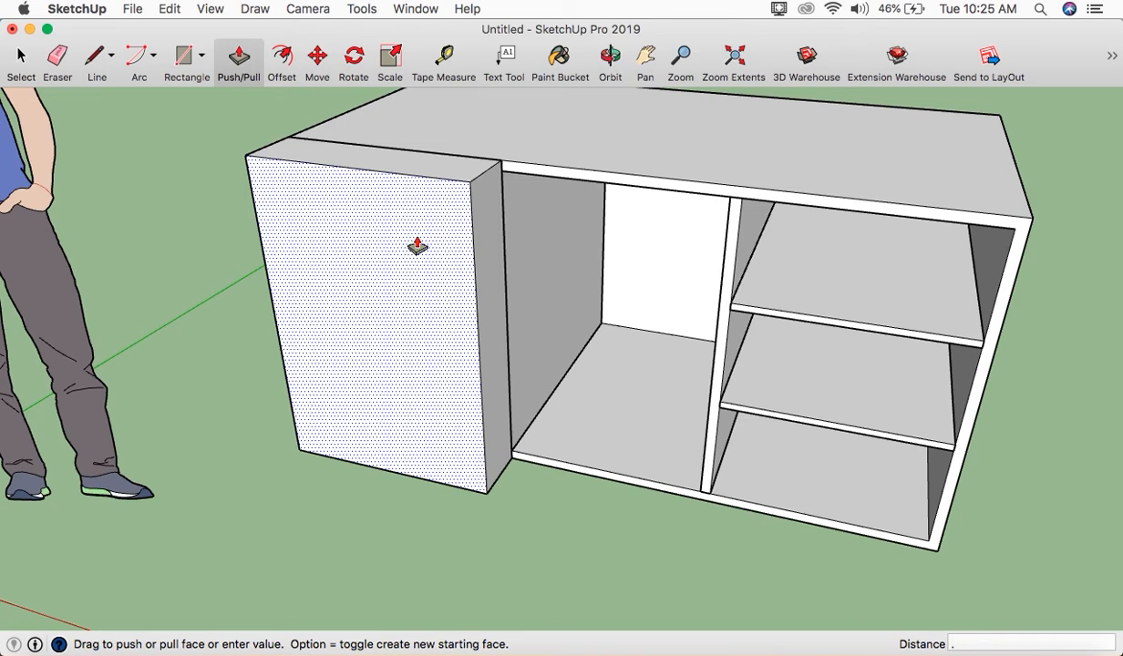
{"action": "key", "text": "Return"}
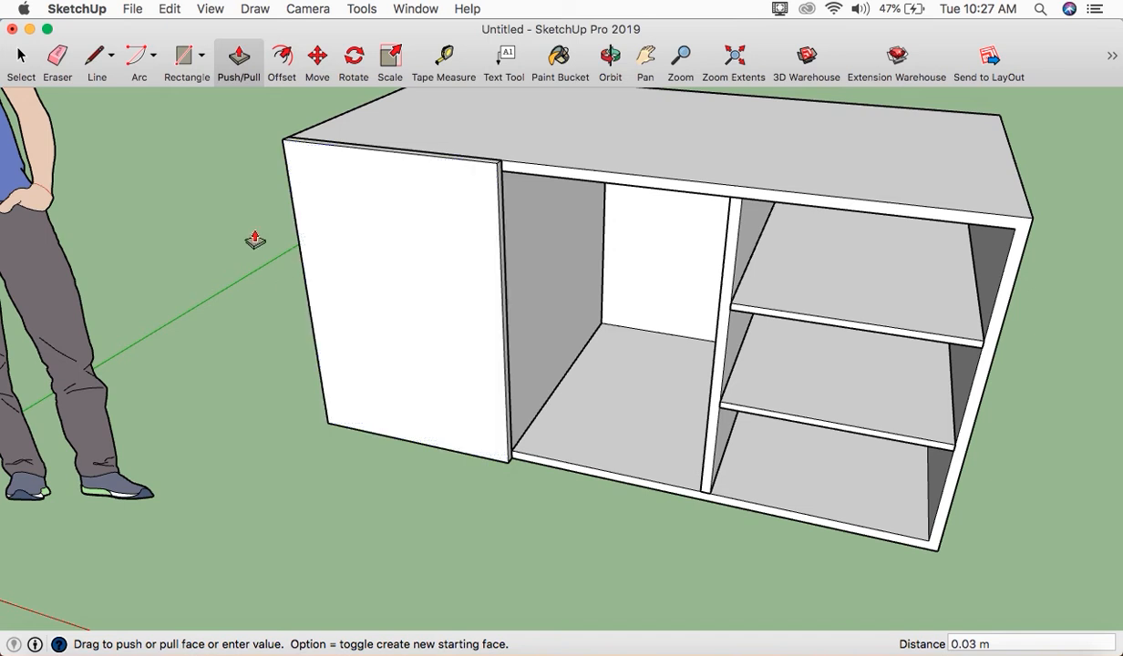
- Offset the door panel's front face outline 0.1 m inward
{"action": "left_click", "coordinate": [277, 62]}
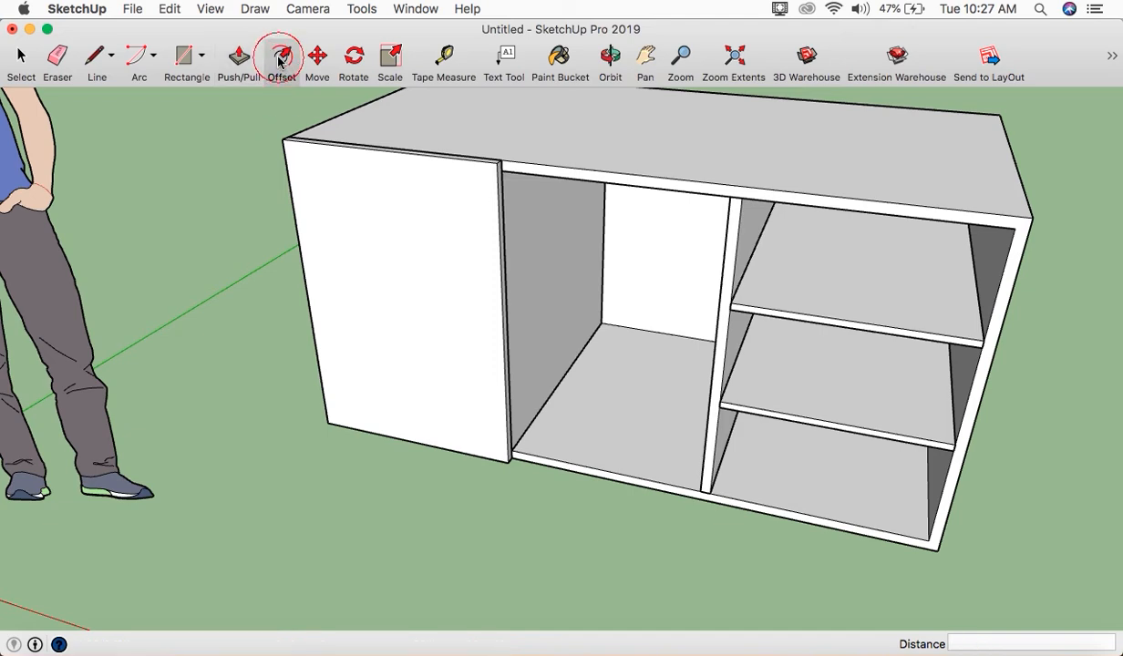
{"action": "middle_click_drag", "start_coordinate": [368, 253], "coordinate": [446, 183]}
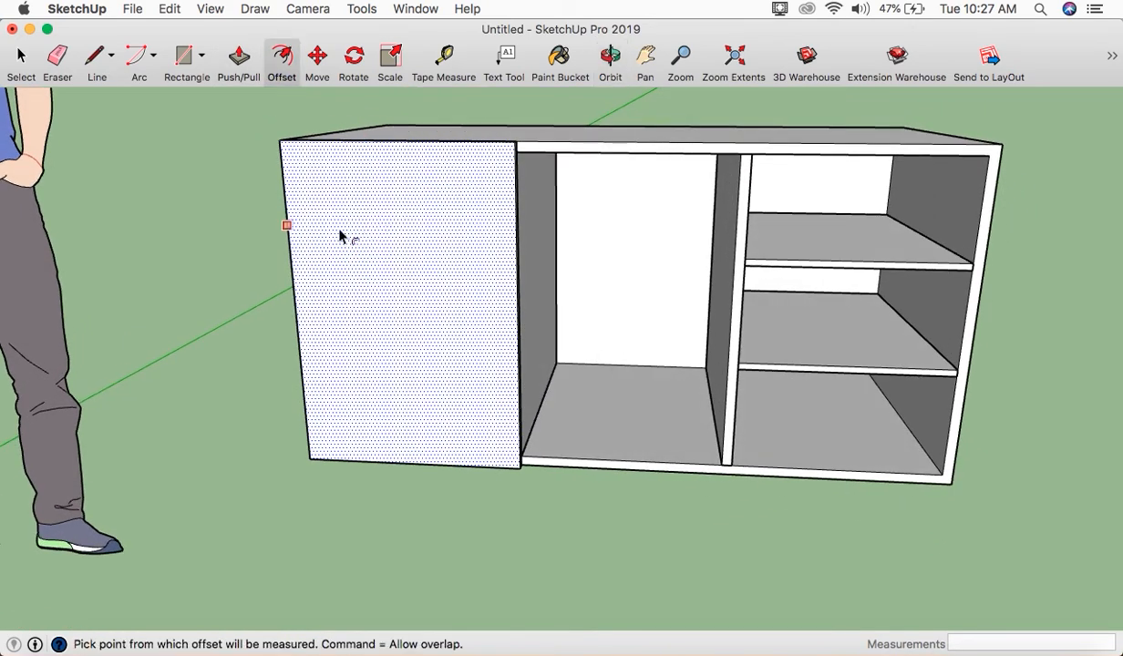
{"action": "left_click", "coordinate": [391, 213]}
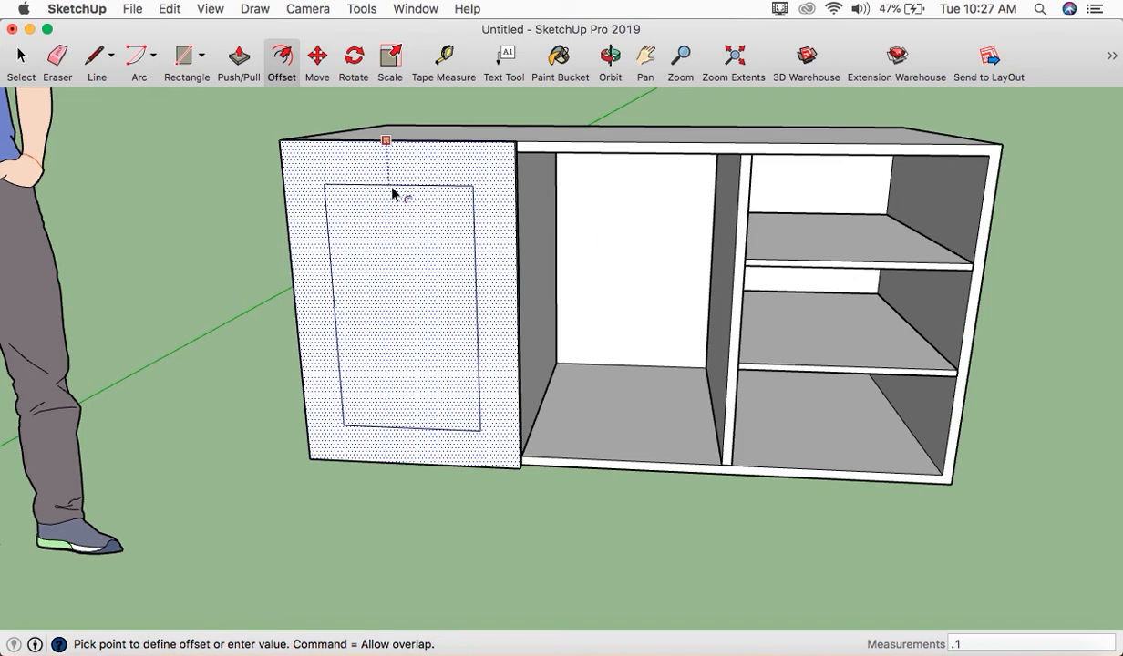
{"action": "key", "text": "Return"}
{"action": "left_click", "coordinate": [375, 178]}
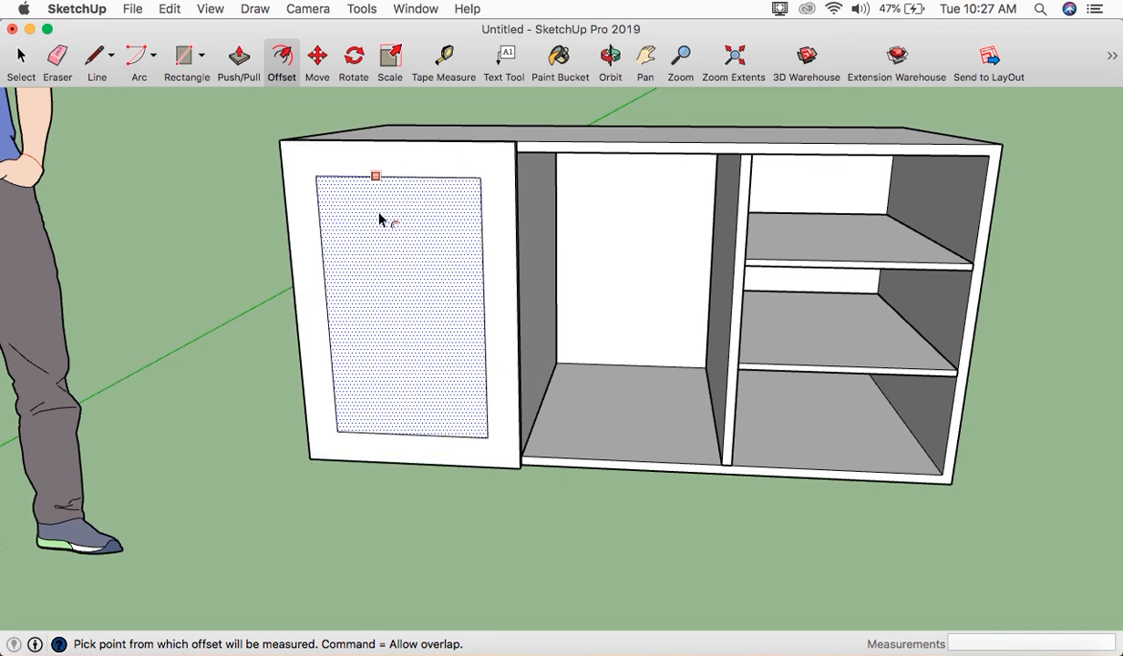
{"action": "left_click", "coordinate": [379, 215]}
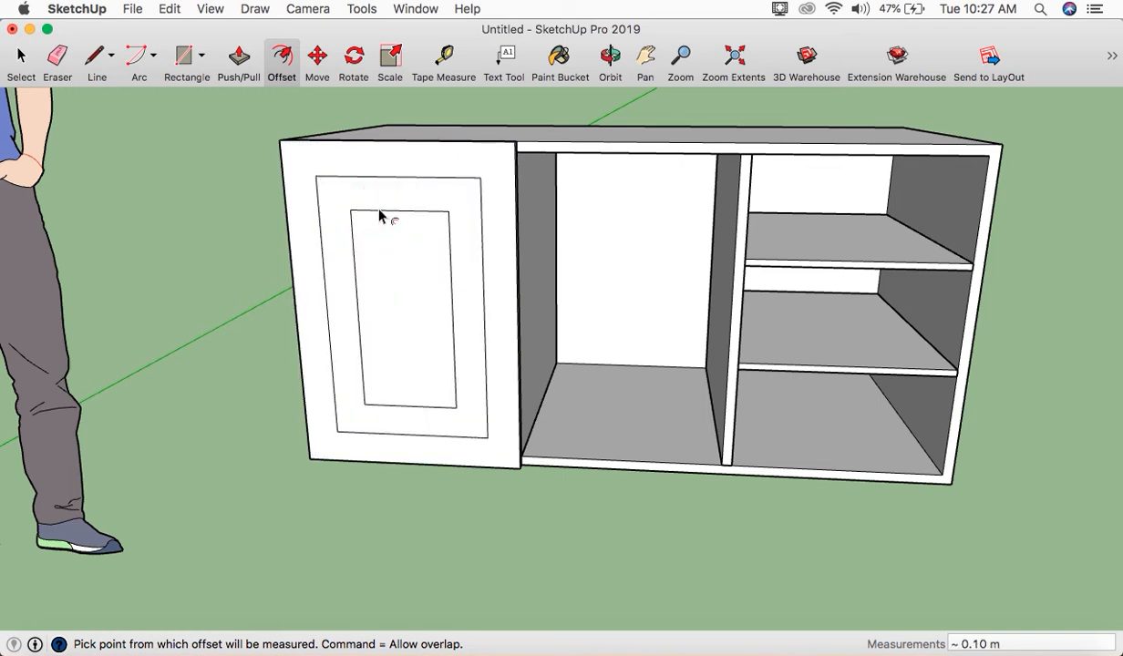
{"action": "key", "text": "super+z"}
- Offset the inner rectangle on the door's front another 0.05 m inward to outline a narrow frame
{"action": "left_click", "coordinate": [379, 219]}
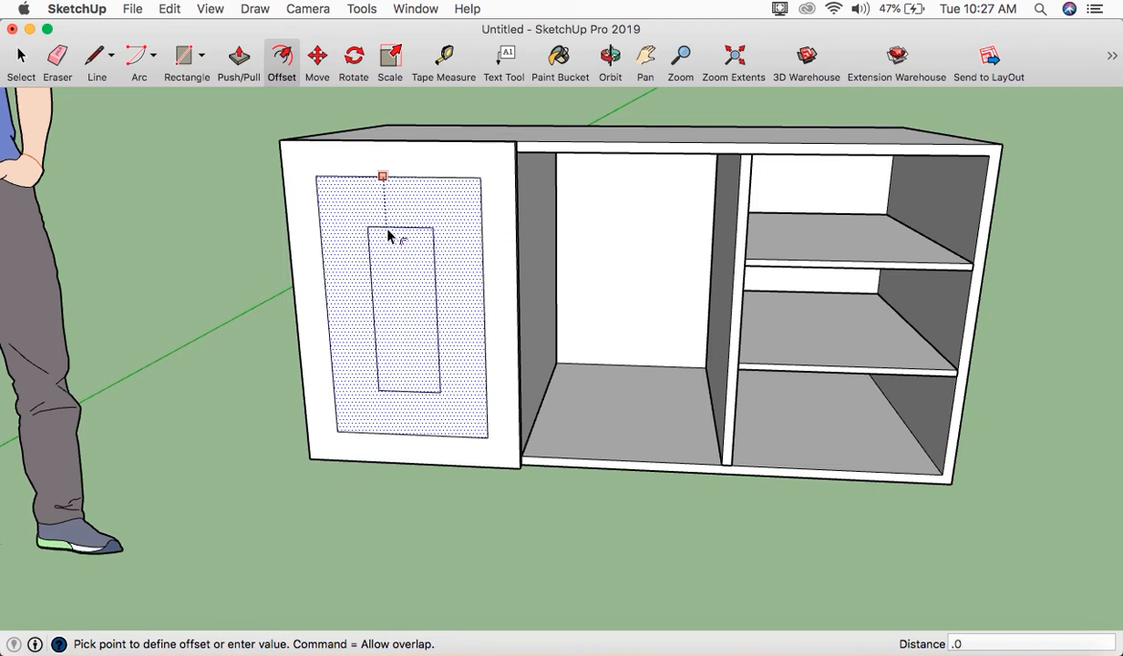
{"action": "key", "text": "Return"}
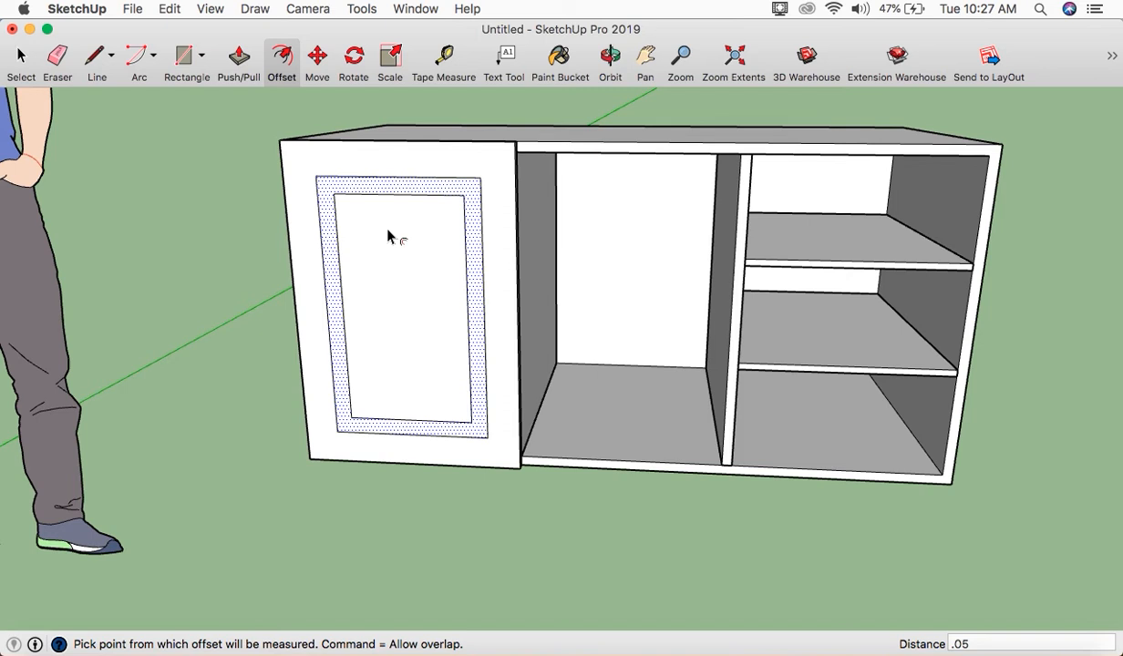
{"action": "left_click", "coordinate": [390, 232]}
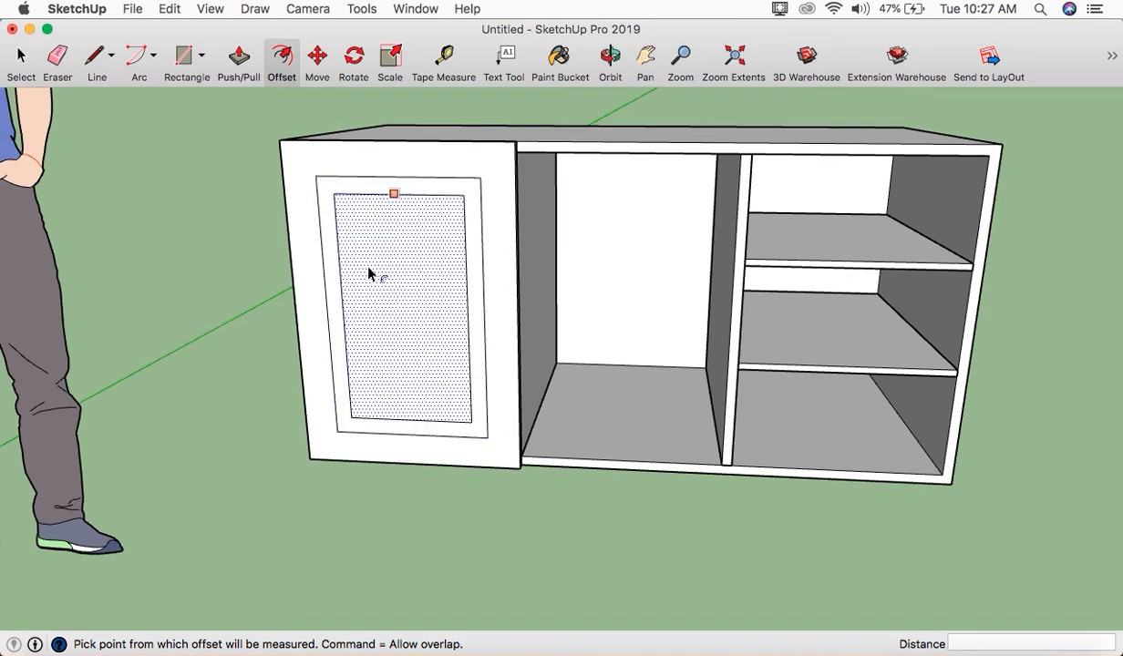
- Pull the narrow frame between the two offset rectangles on the door outward 0.03 m
{"action": "middle_click_drag", "start_coordinate": [421, 311], "coordinate": [492, 339]}
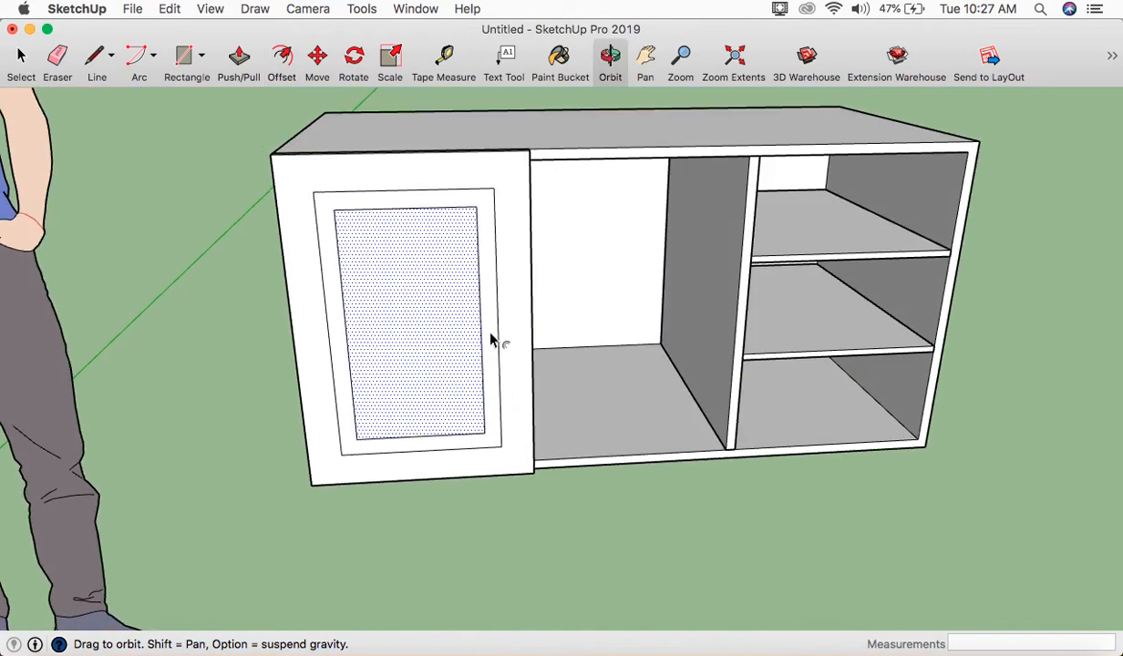
{"action": "left_click", "coordinate": [239, 57]}
{"action": "left_click", "coordinate": [325, 205]}
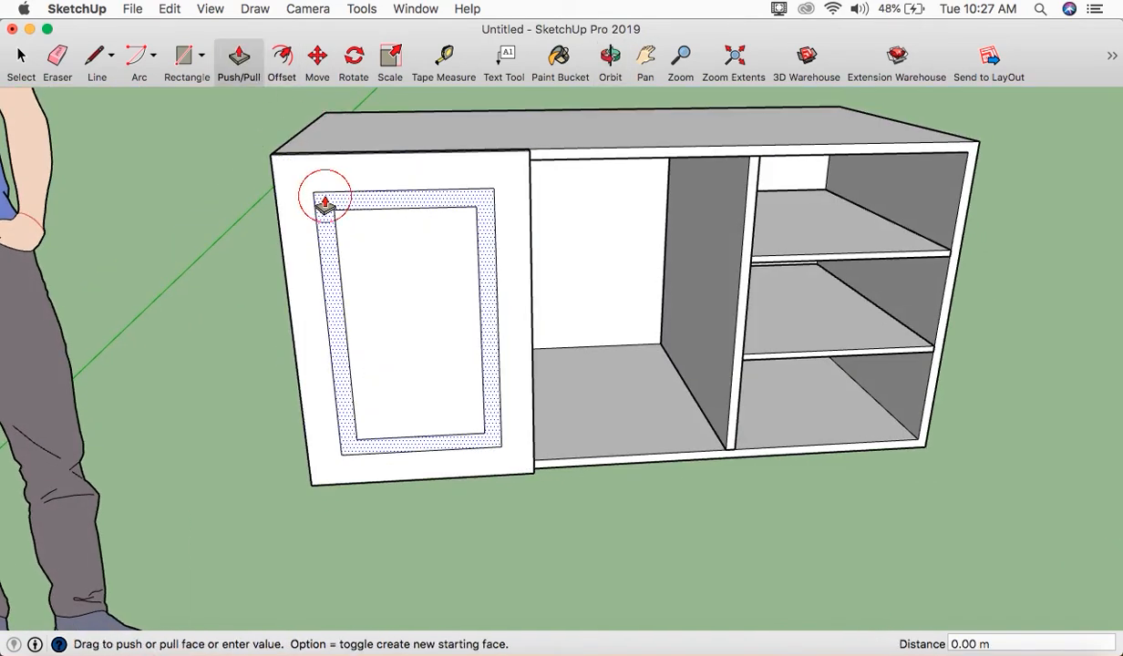
{"action": "type", "text": "."}
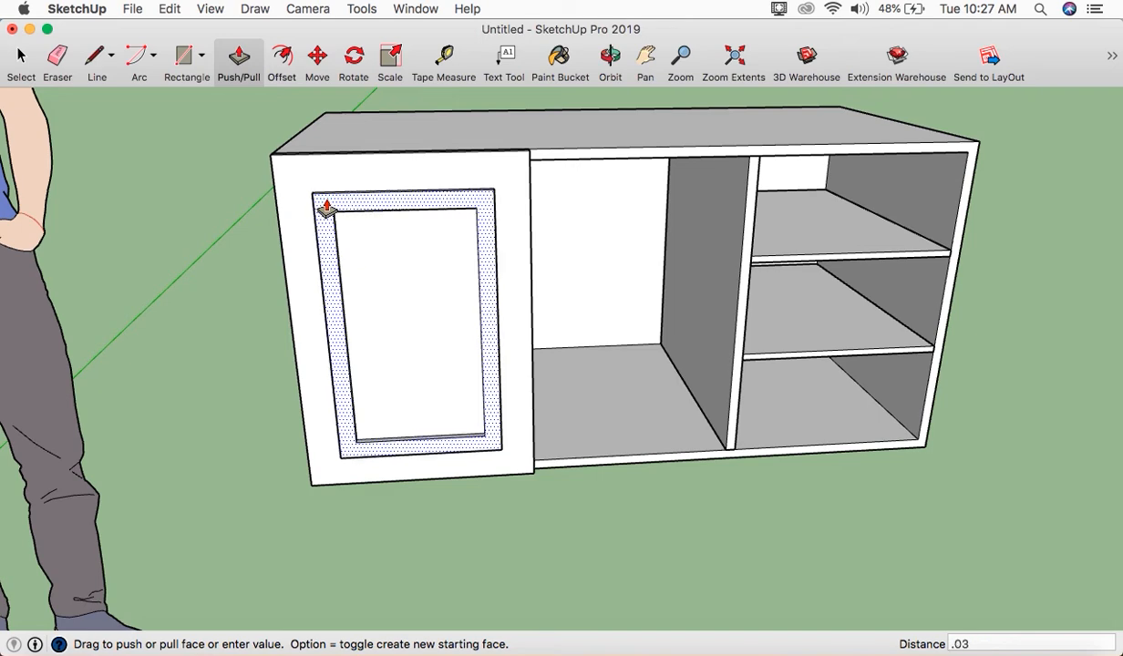
{"action": "type", "text": "03"}
{"action": "key", "text": "Return"}
{"action": "middle_click_drag", "start_coordinate": [358, 295], "coordinate": [280, 276]}
{"action": "scroll", "coordinate": [396, 290], "scroll_direction": "up", "scroll_amount": 5}
{"action": "scroll", "coordinate": [280, 287], "scroll_direction": "down", "scroll_amount": 5}
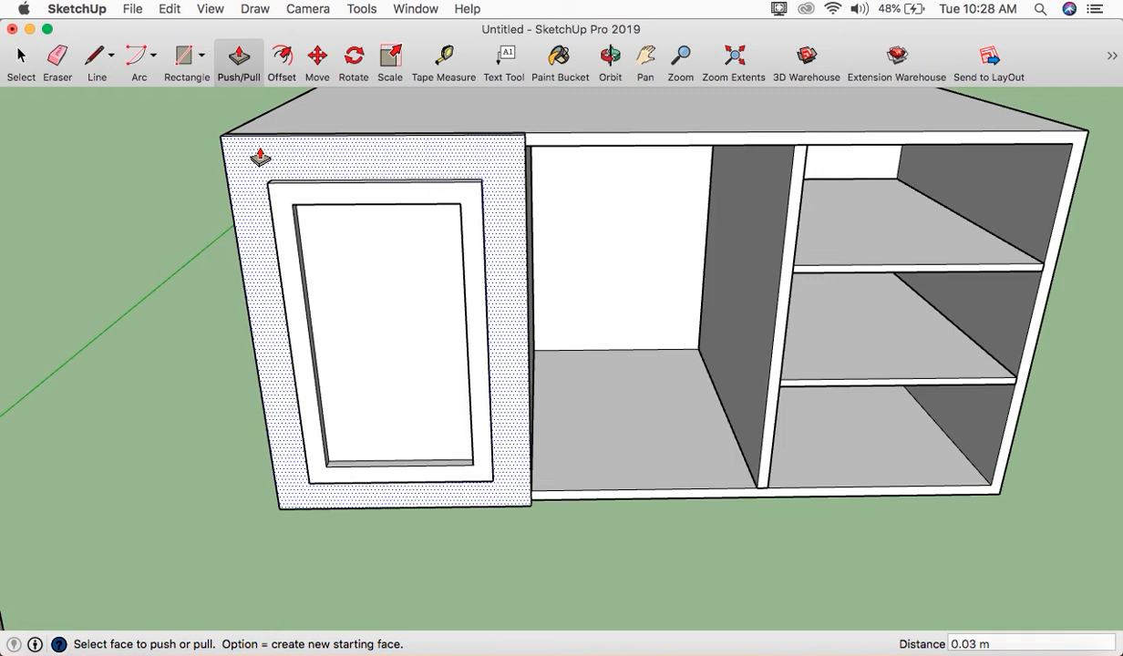
{"action": "scroll", "coordinate": [261, 157], "scroll_direction": "up", "scroll_amount": 3}
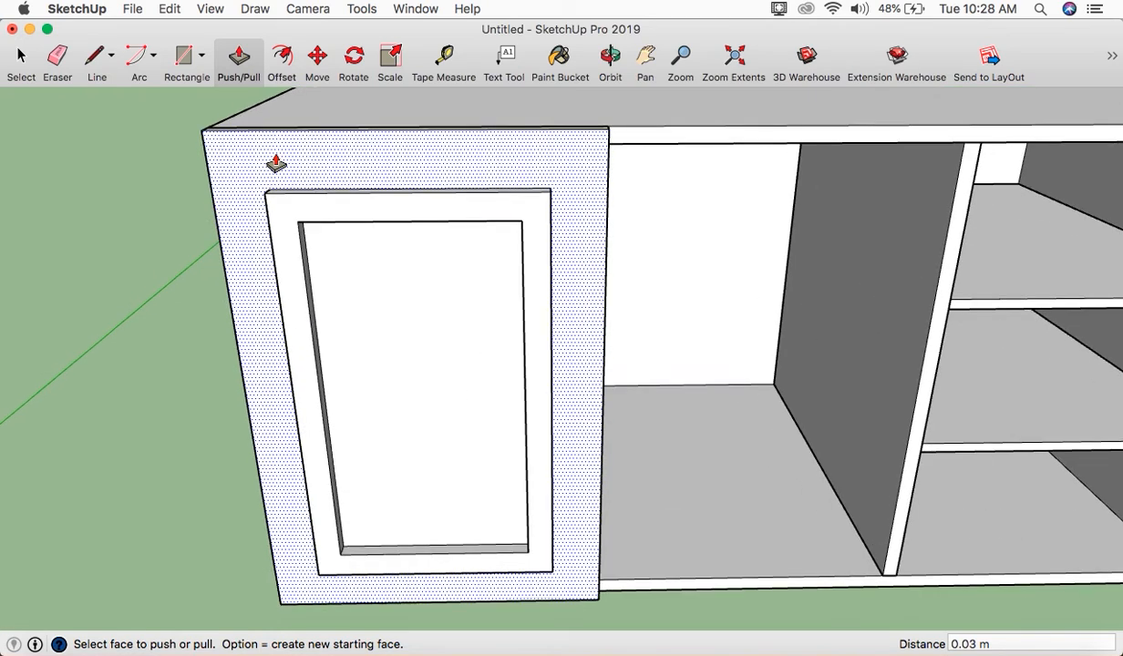
- Draw a 2 Point Arc across the upper front corner of the door panel's side face, from the top edge's midpoint tangent to the front edge
{"action": "middle_click_drag", "start_coordinate": [260, 157], "coordinate": [676, 180]}
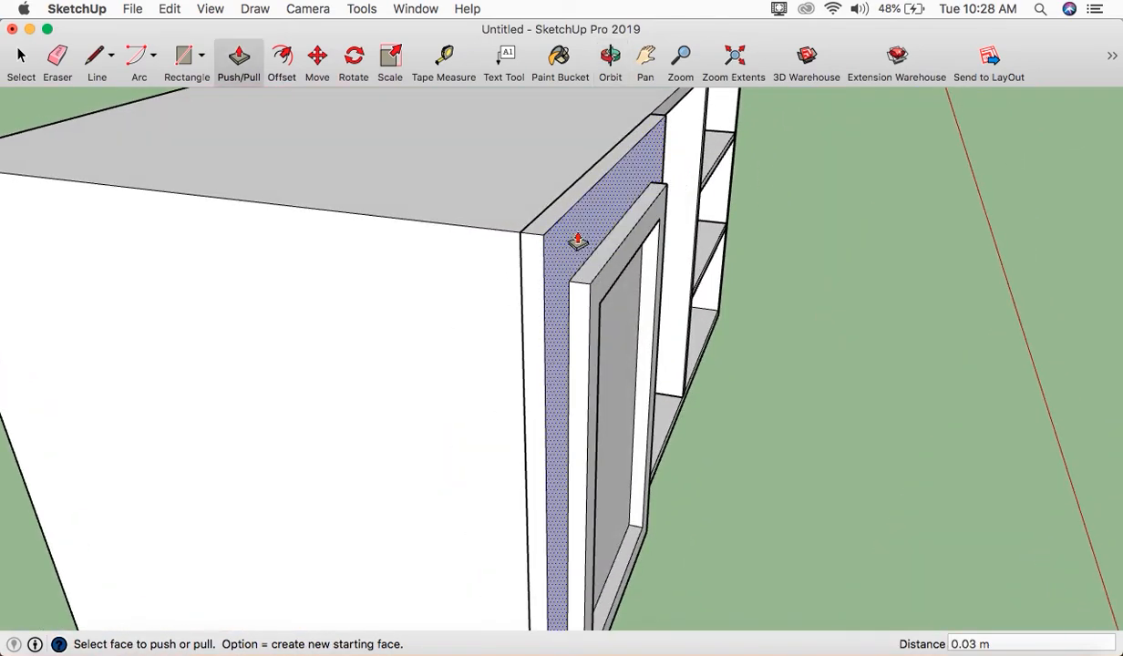
{"action": "scroll", "coordinate": [561, 232], "scroll_direction": "up", "scroll_amount": 3}
{"action": "middle_click_drag", "start_coordinate": [557, 230], "coordinate": [634, 165]}
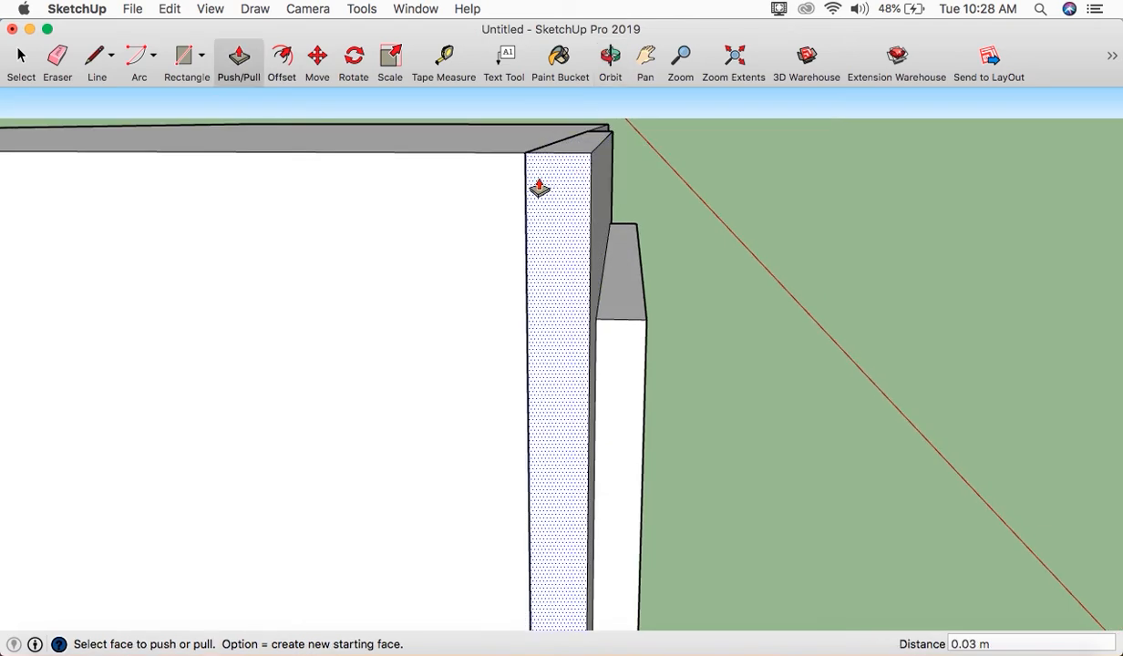
{"action": "middle_click_drag", "start_coordinate": [561, 205], "coordinate": [598, 200]}
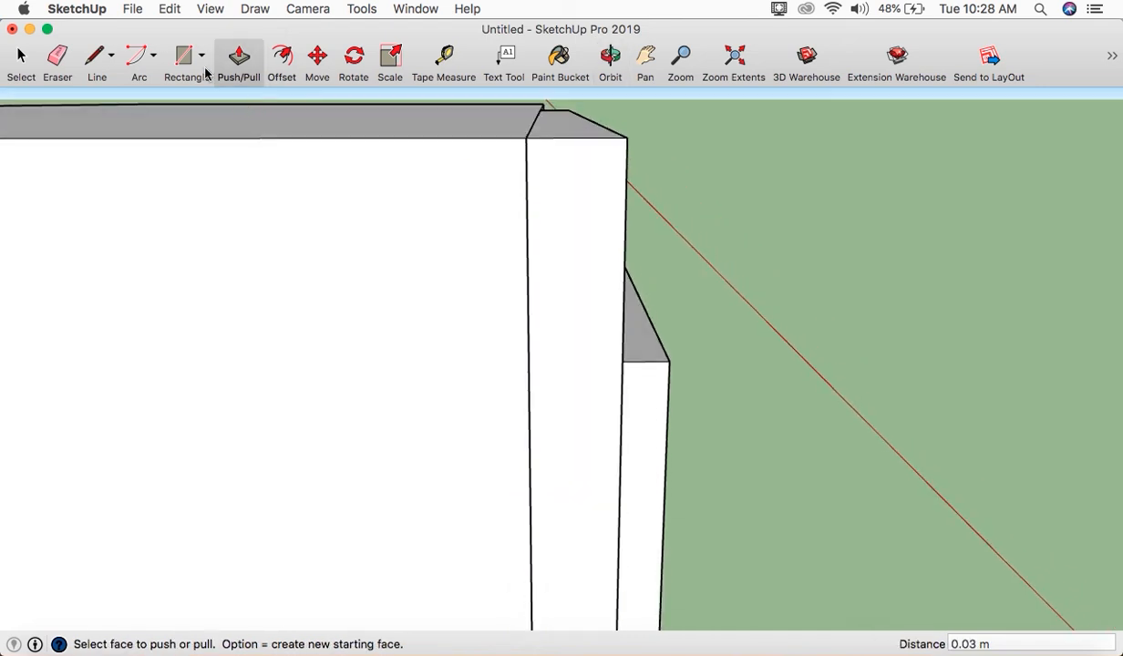
{"action": "left_click", "coordinate": [154, 56]}
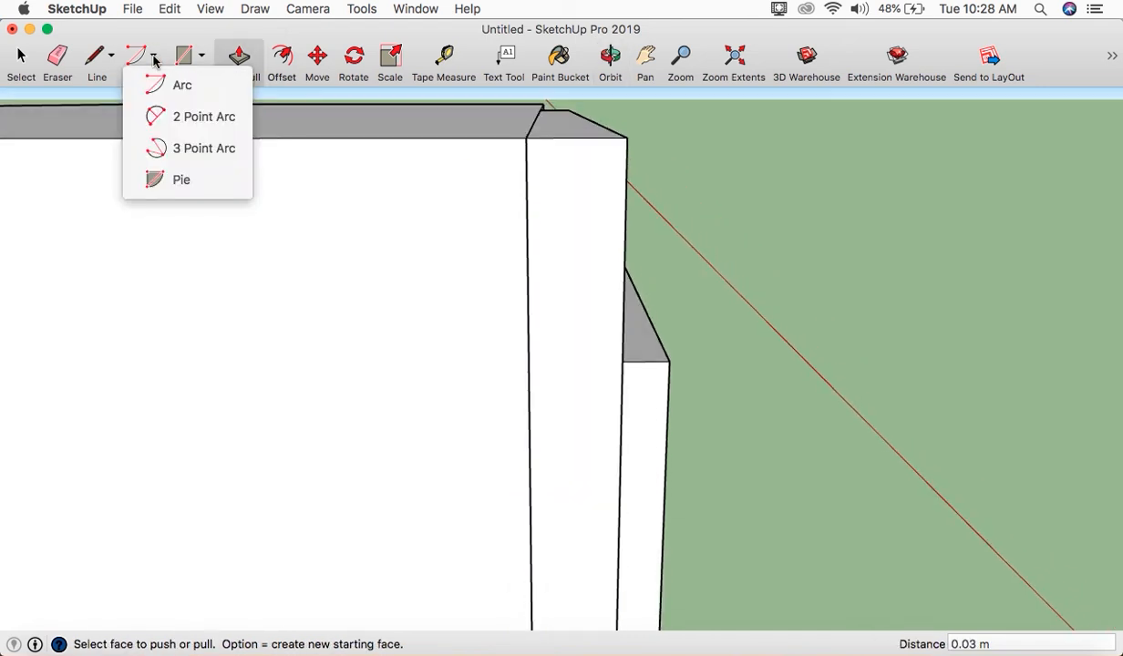
{"action": "left_click", "coordinate": [175, 117]}
{"action": "mouse_move", "coordinate": [484, 178]}
{"action": "middle_mouse_down"}
{"action": "mouse_move", "coordinate": [371, 168]}
{"action": "mouse_move", "coordinate": [454, 182]}
{"action": "mouse_move", "coordinate": [424, 195]}
{"action": "mouse_move", "coordinate": [469, 165]}
{"action": "middle_mouse_up"}
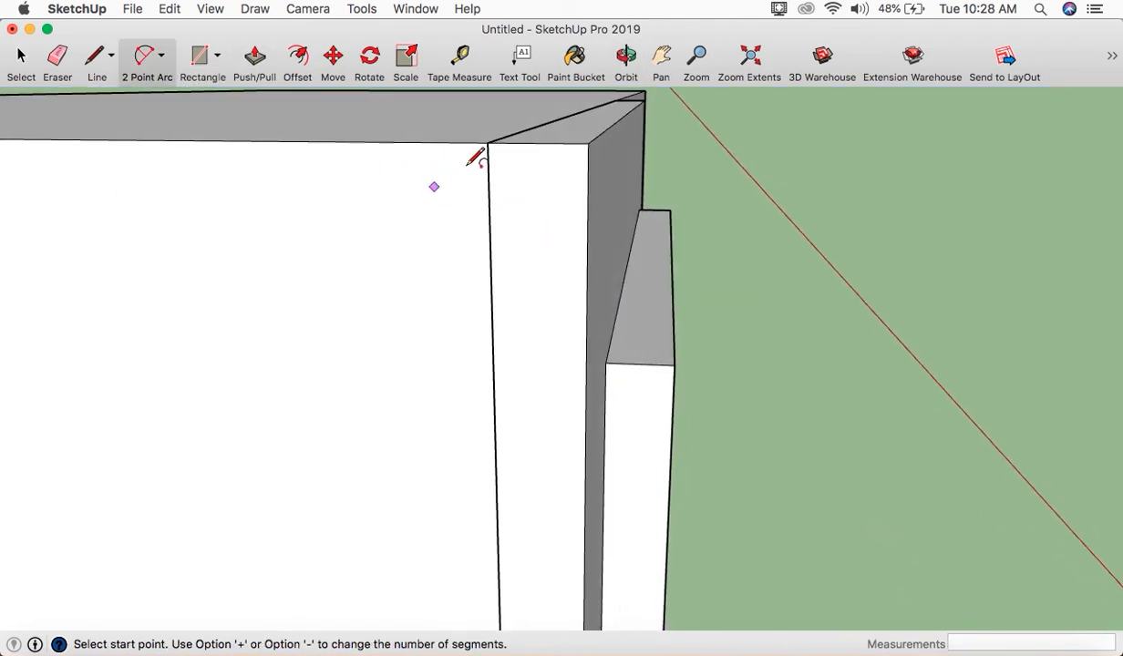
{"action": "scroll", "coordinate": [471, 164], "scroll_direction": "down", "scroll_amount": 5}
{"action": "scroll", "coordinate": [454, 184], "scroll_direction": "down", "scroll_amount": 3}
{"action": "scroll", "coordinate": [454, 183], "scroll_direction": "up", "scroll_amount": 6}
{"action": "scroll", "coordinate": [502, 141], "scroll_direction": "up", "scroll_amount": 1}
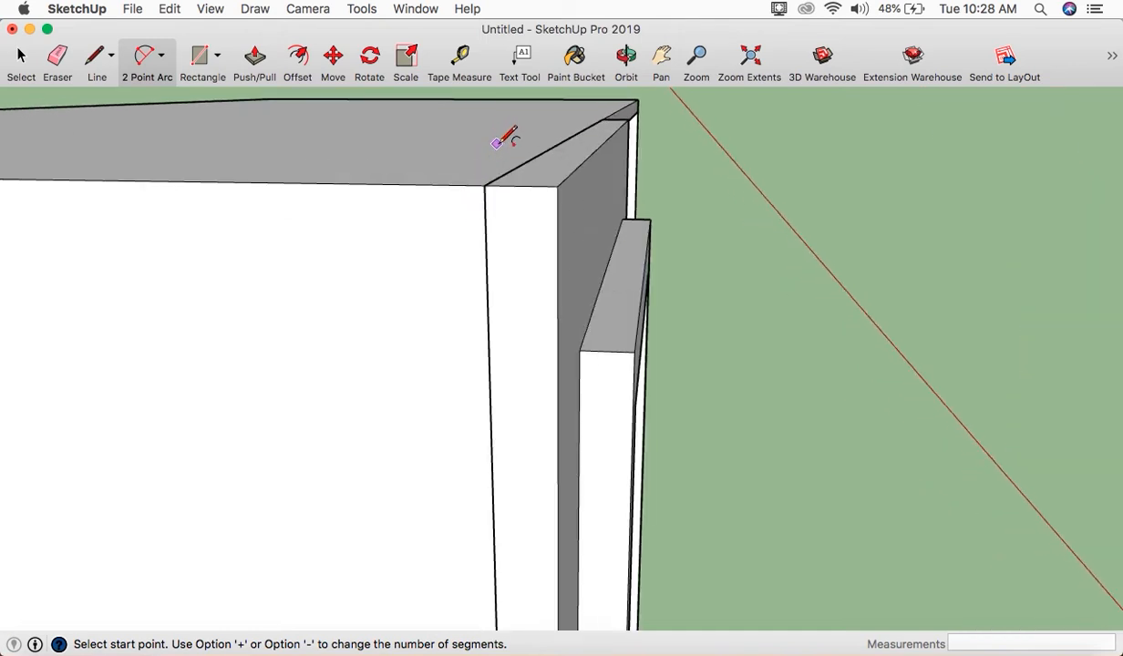
{"action": "scroll", "coordinate": [508, 132], "scroll_direction": "up", "scroll_amount": 3}
{"action": "middle_click_drag", "start_coordinate": [537, 185], "coordinate": [561, 228]}
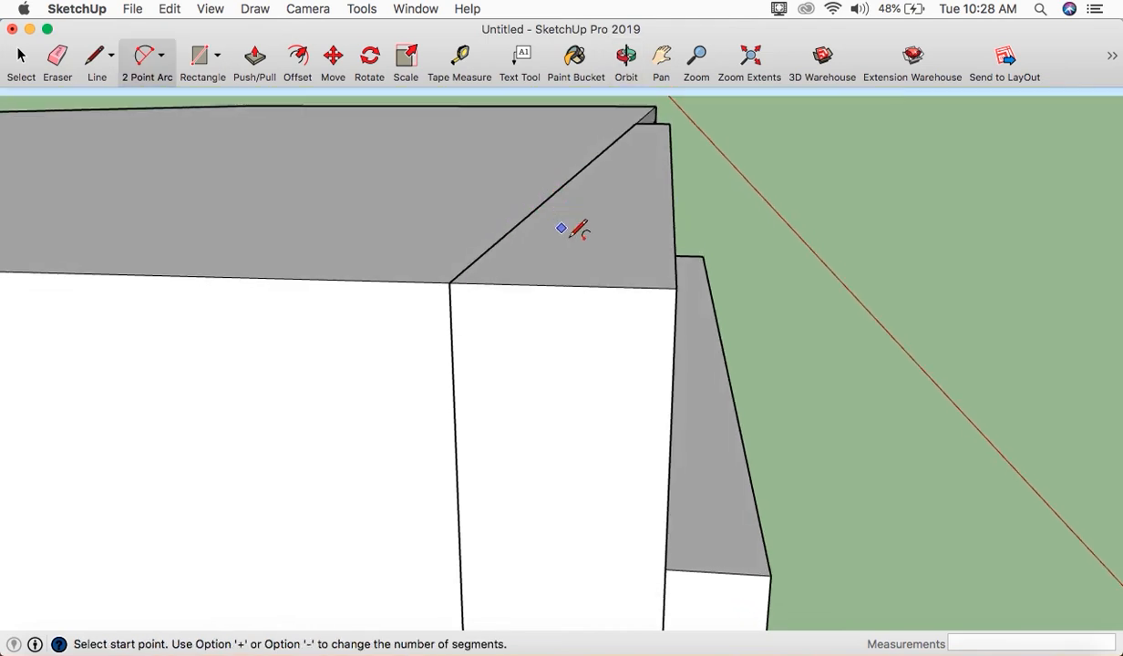
{"action": "left_click", "coordinate": [561, 286]}
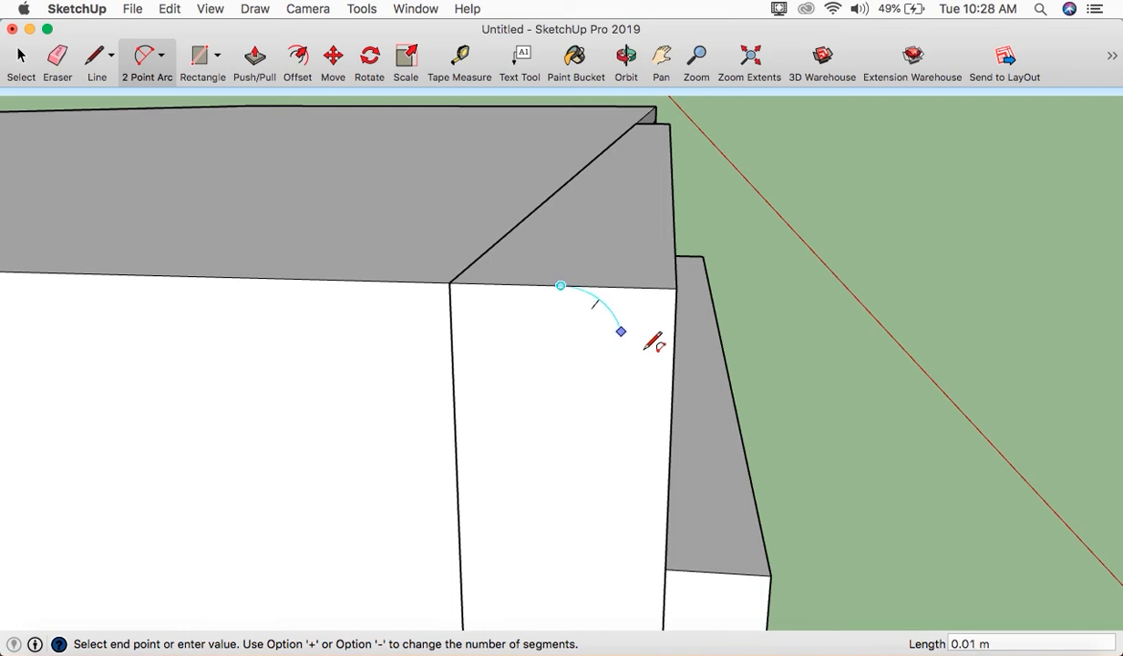
{"action": "left_click", "coordinate": [672, 395]}
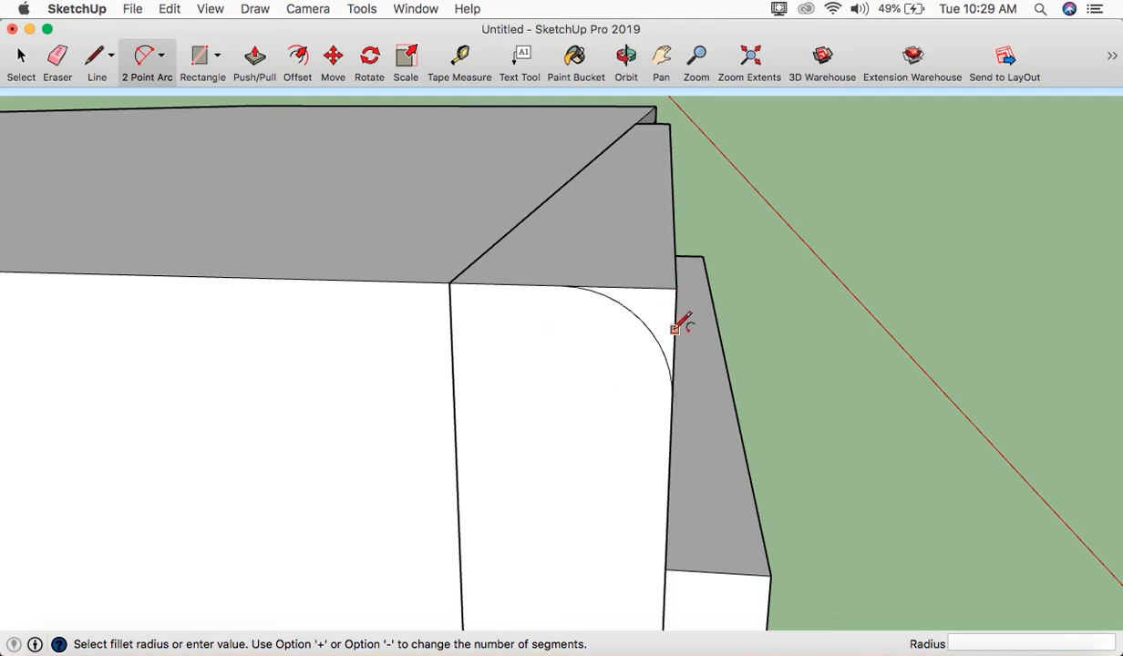
- Round the door panel's outer front edges by running the corner profile around its front face with Follow Me
{"action": "middle_click_drag", "start_coordinate": [678, 368], "coordinate": [536, 343]}
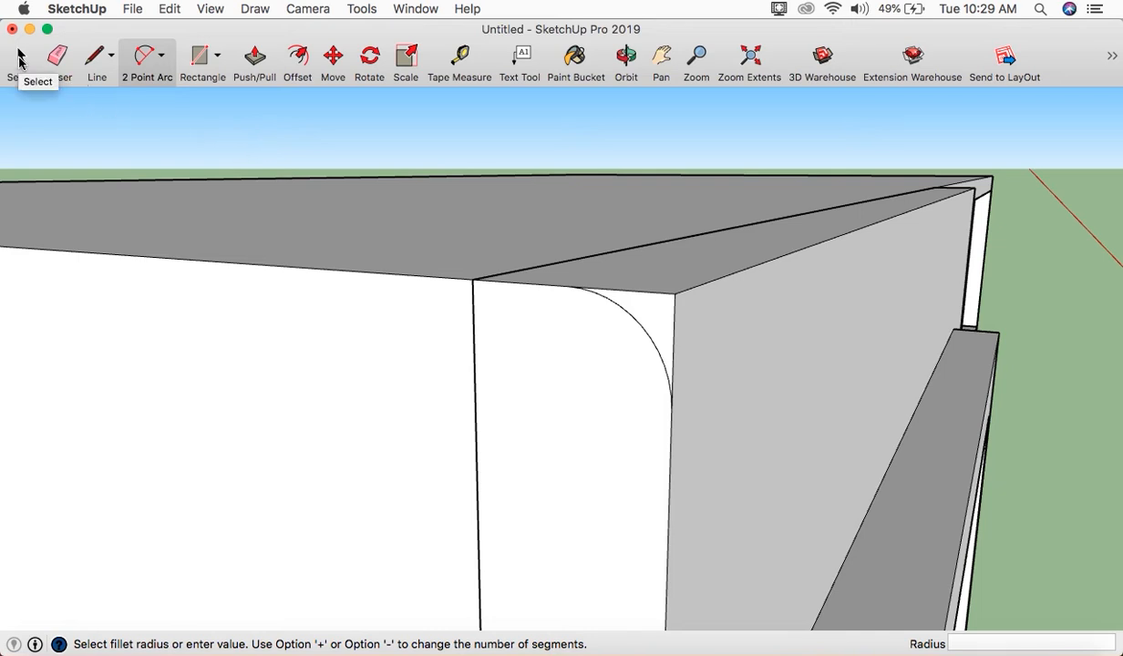
{"action": "left_click", "coordinate": [20, 60]}
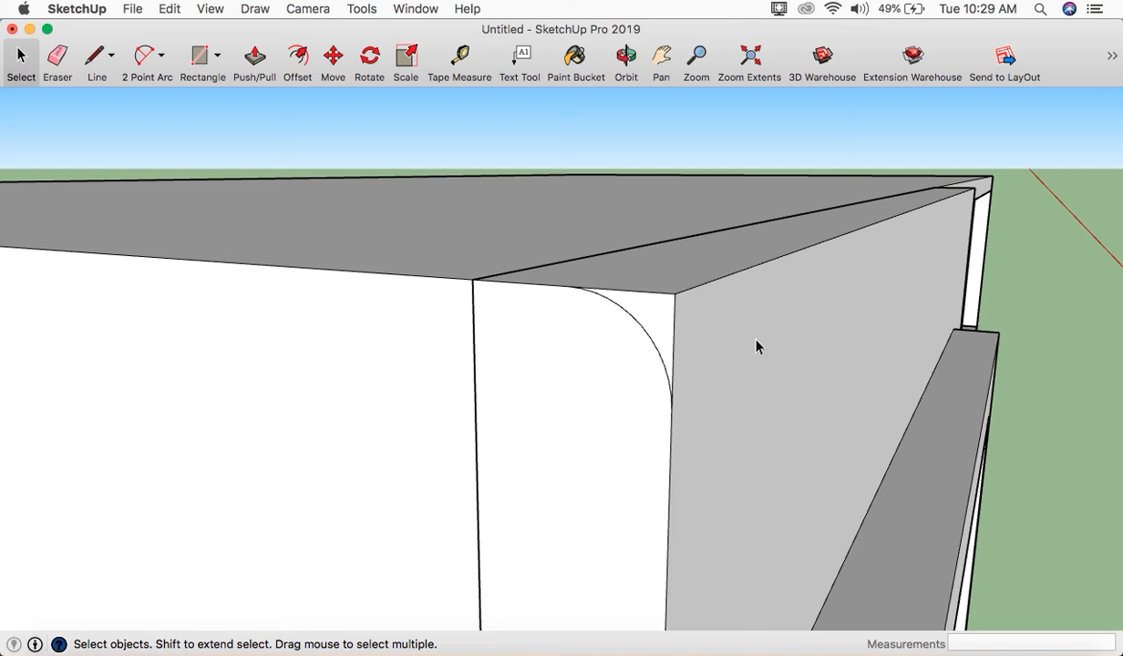
{"action": "left_click", "coordinate": [779, 342]}
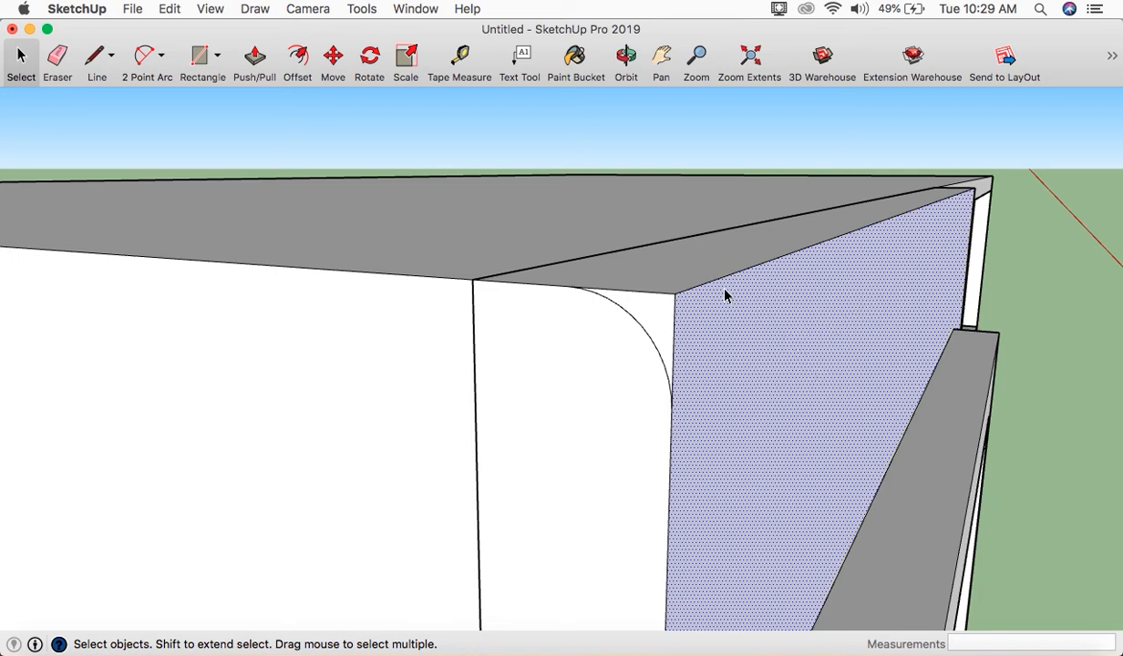
{"action": "left_click", "coordinate": [360, 9]}
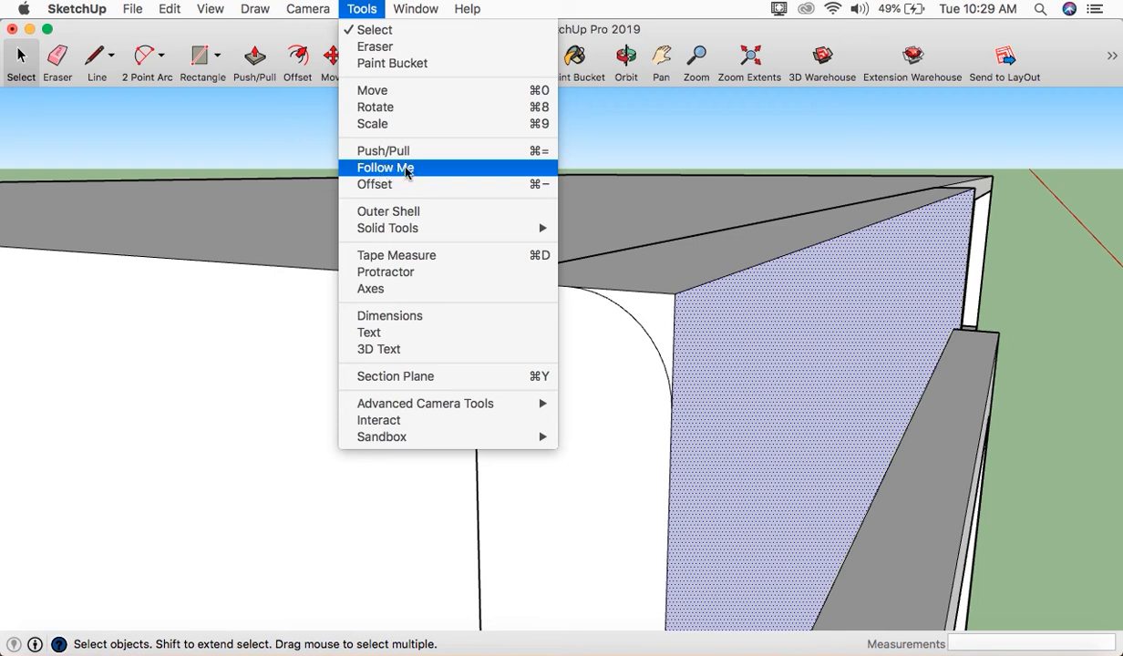
{"action": "left_click", "coordinate": [365, 9]}
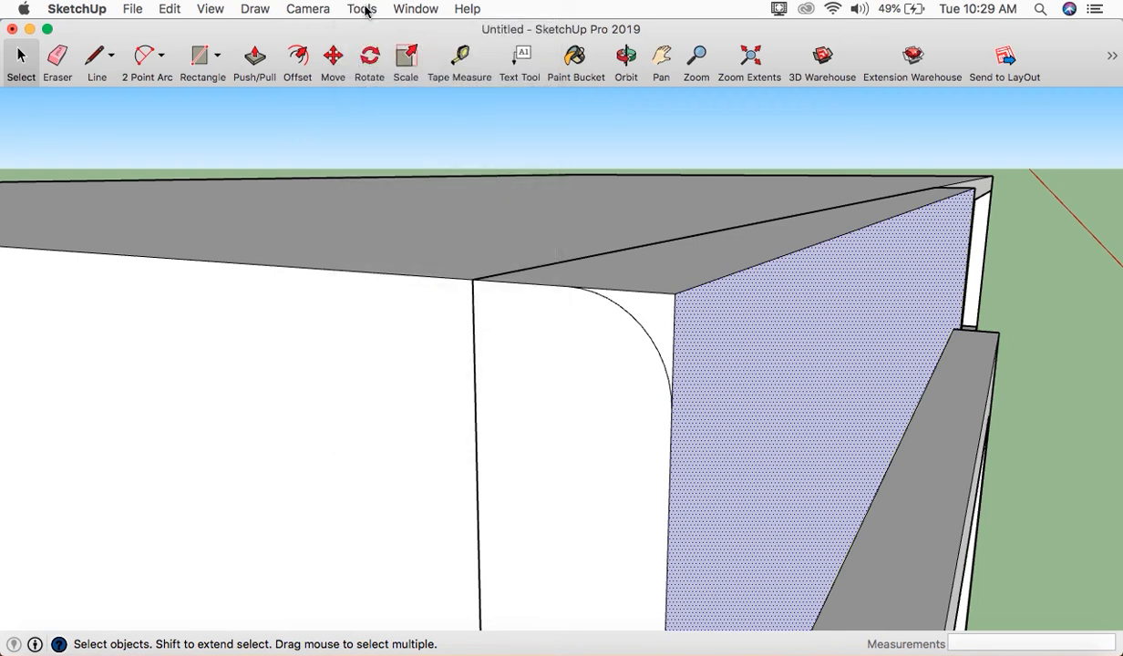
{"action": "left_click", "coordinate": [364, 9]}
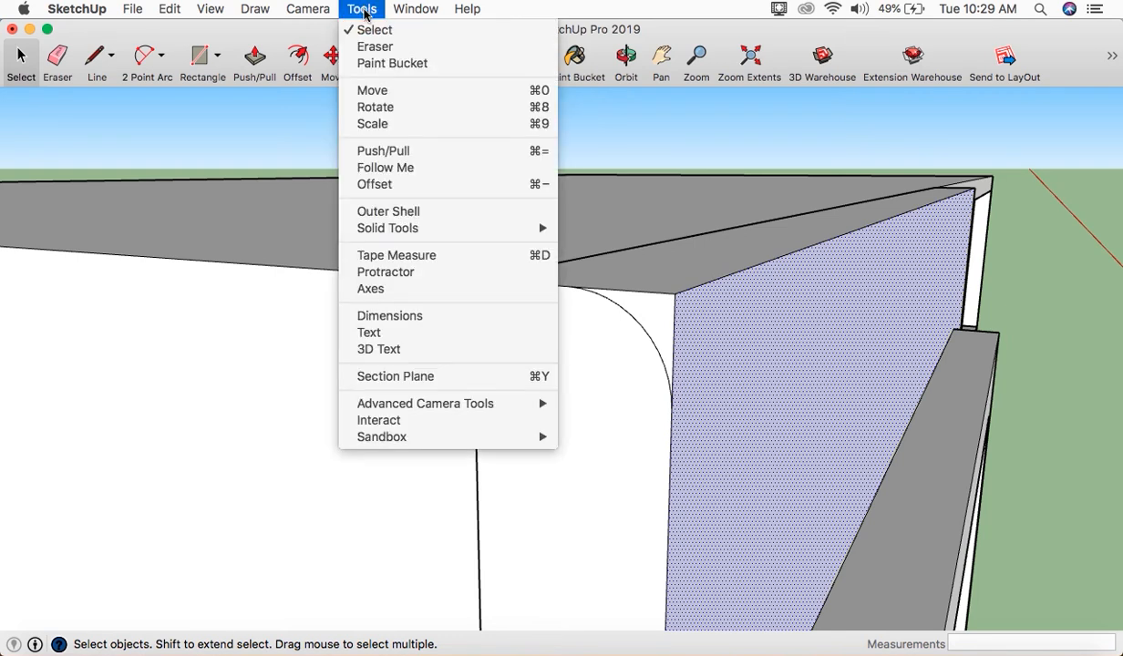
{"action": "left_click", "coordinate": [384, 170]}
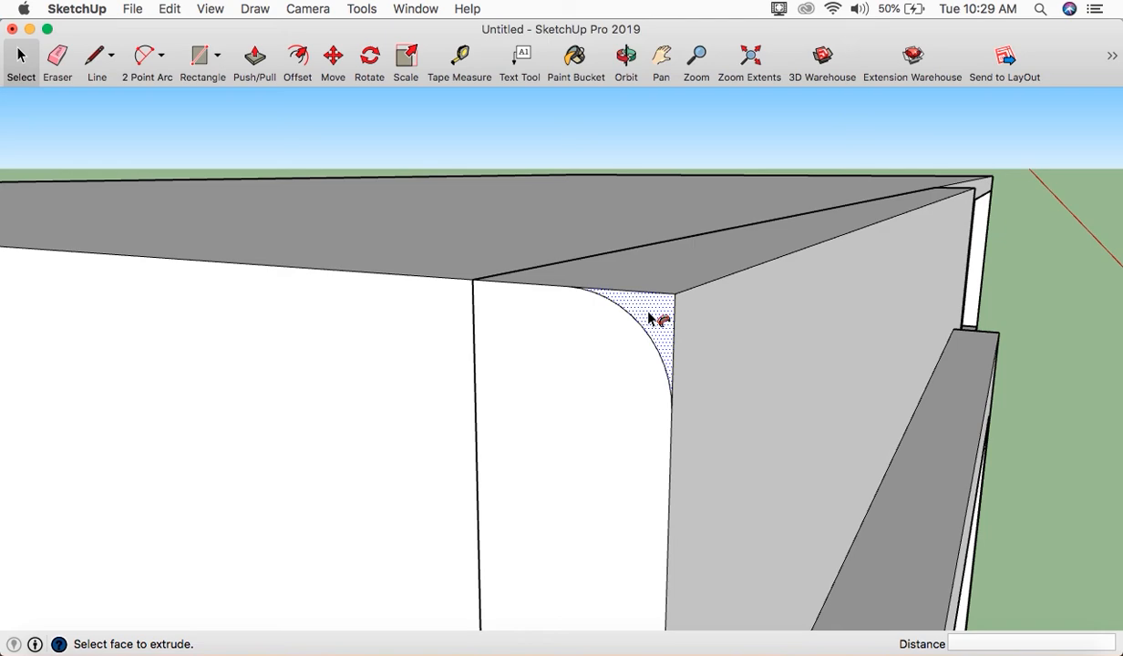
{"action": "left_click", "coordinate": [648, 315]}
{"action": "scroll", "coordinate": [727, 316], "scroll_direction": "down", "scroll_amount": 5}
{"action": "middle_click_drag", "start_coordinate": [745, 333], "coordinate": [661, 344]}
{"action": "scroll", "coordinate": [670, 343], "scroll_direction": "down", "scroll_amount": 4}
{"action": "middle_click_drag", "start_coordinate": [733, 405], "coordinate": [799, 368]}
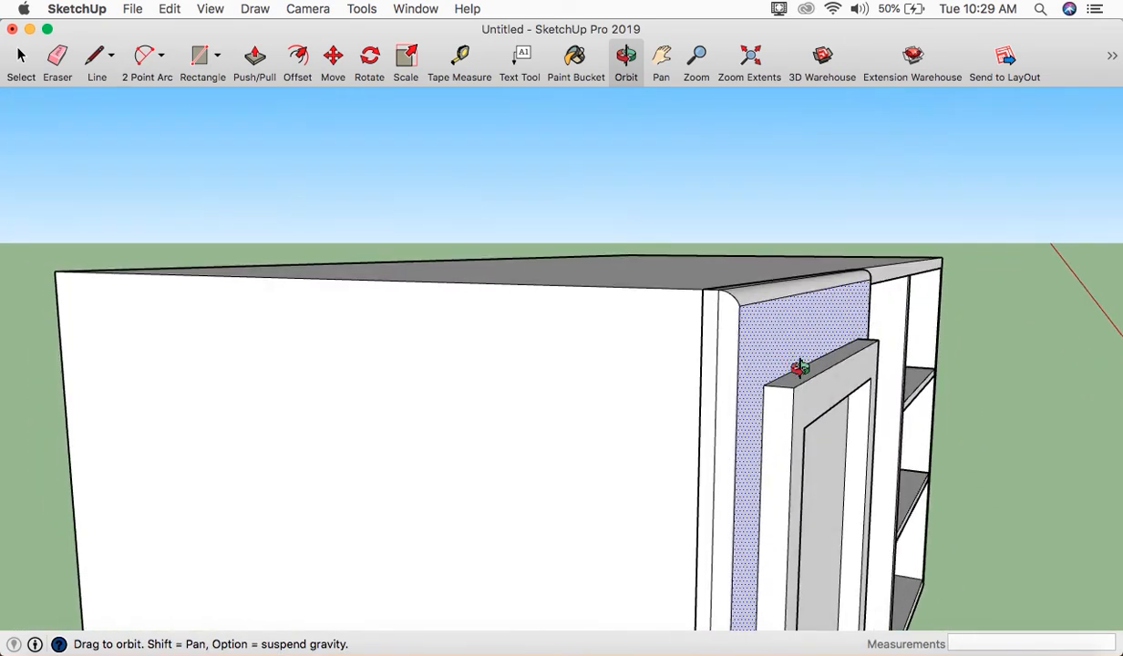
- Draw a 2 Point Arc about 0.02 m long across the upper front corner of the raised frame's side face
{"action": "scroll", "coordinate": [796, 413], "scroll_direction": "up", "scroll_amount": 6}
{"action": "middle_click_drag", "start_coordinate": [792, 414], "coordinate": [824, 388]}
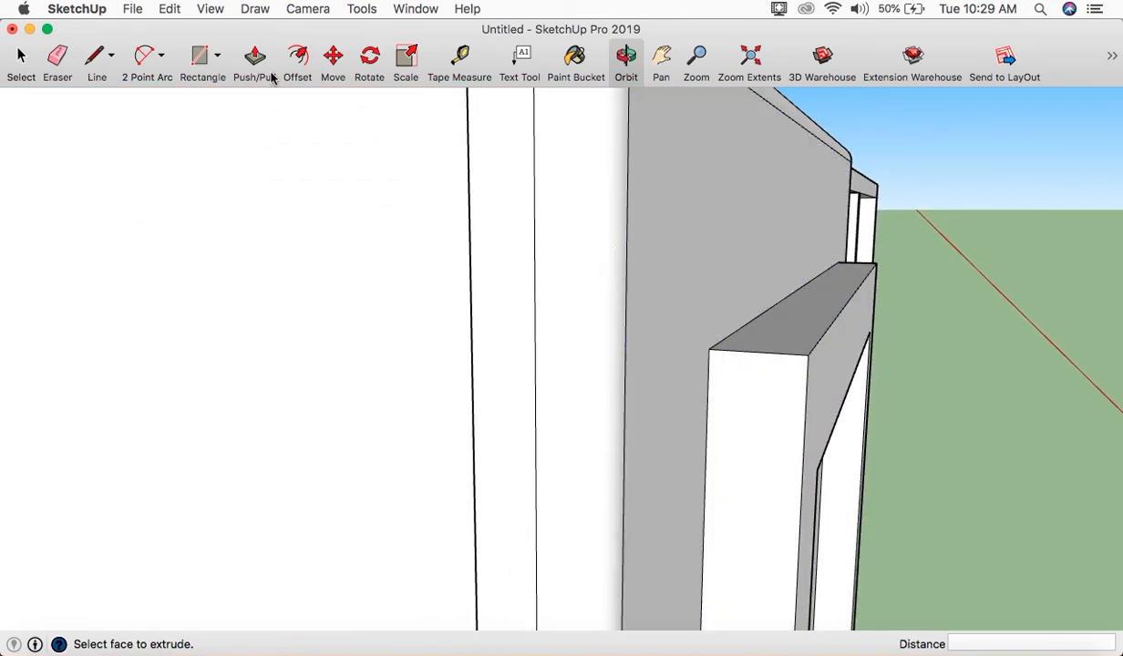
{"action": "left_click", "coordinate": [142, 66]}
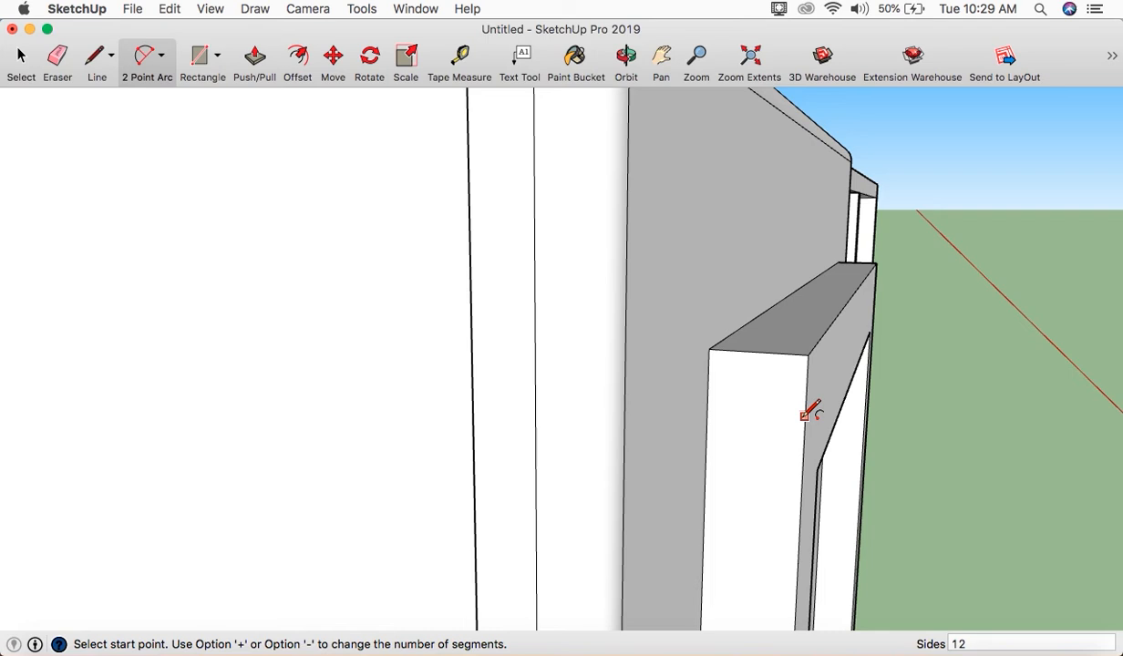
{"action": "scroll", "coordinate": [781, 392], "scroll_direction": "up", "scroll_amount": 4}
{"action": "left_click", "coordinate": [731, 308]}
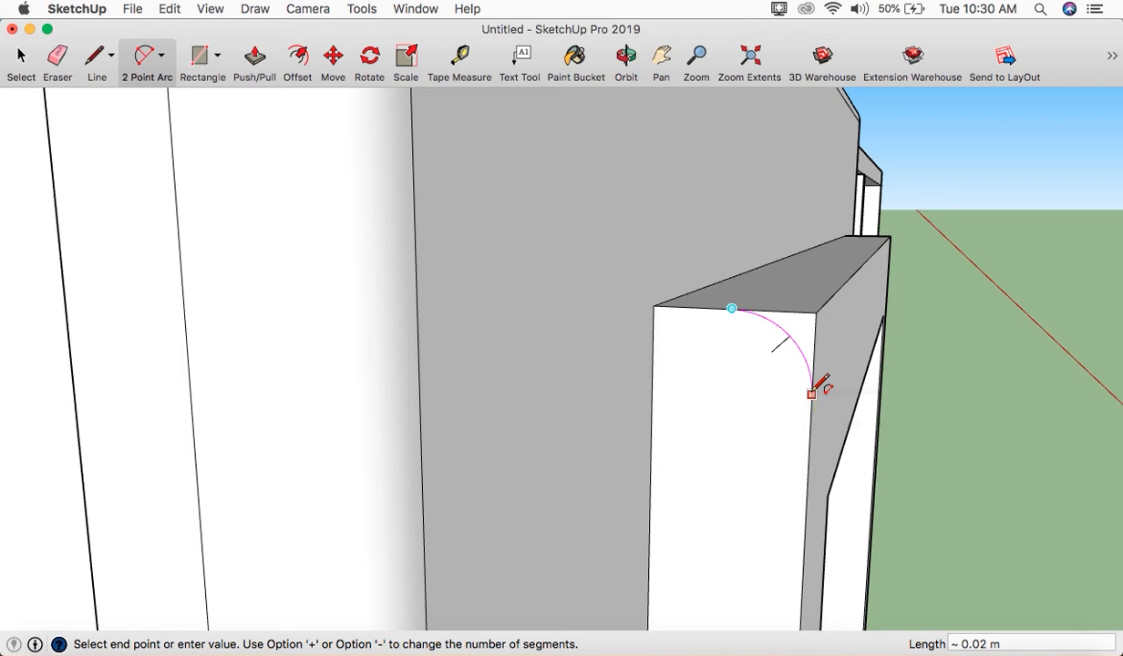
{"action": "left_click", "coordinate": [815, 387]}
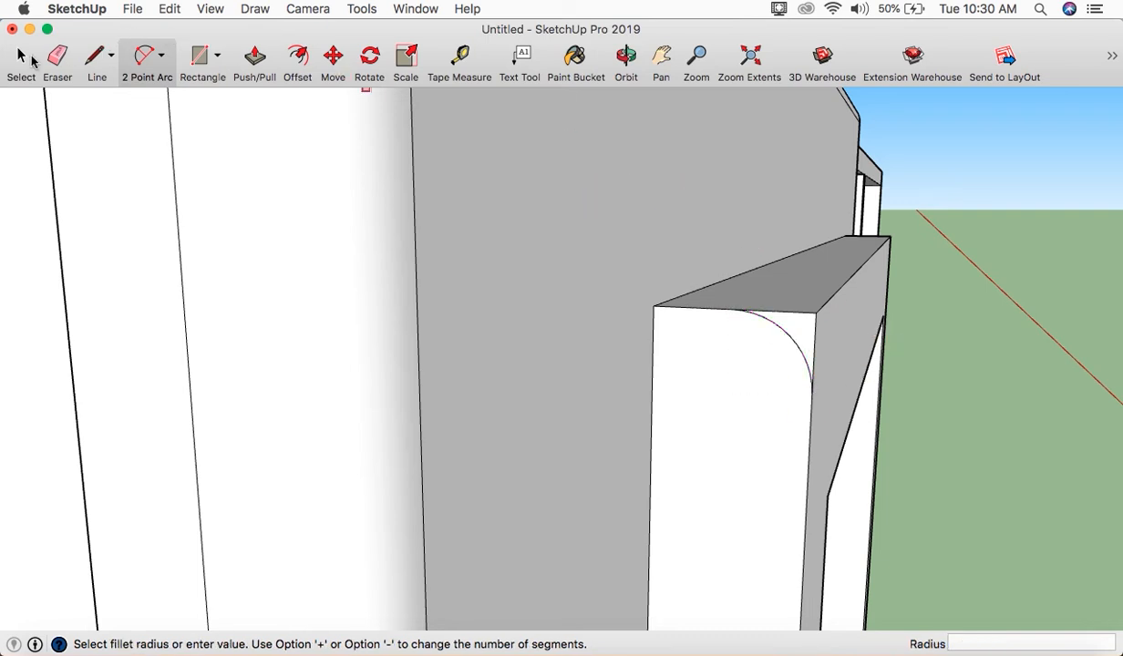
- Round the raised frame's outer front edges by running the corner profile around its front face with Follow Me
{"action": "left_click", "coordinate": [21, 58]}
{"action": "left_click", "coordinate": [831, 345]}
{"action": "scroll", "coordinate": [832, 347], "scroll_direction": "down", "scroll_amount": 2}
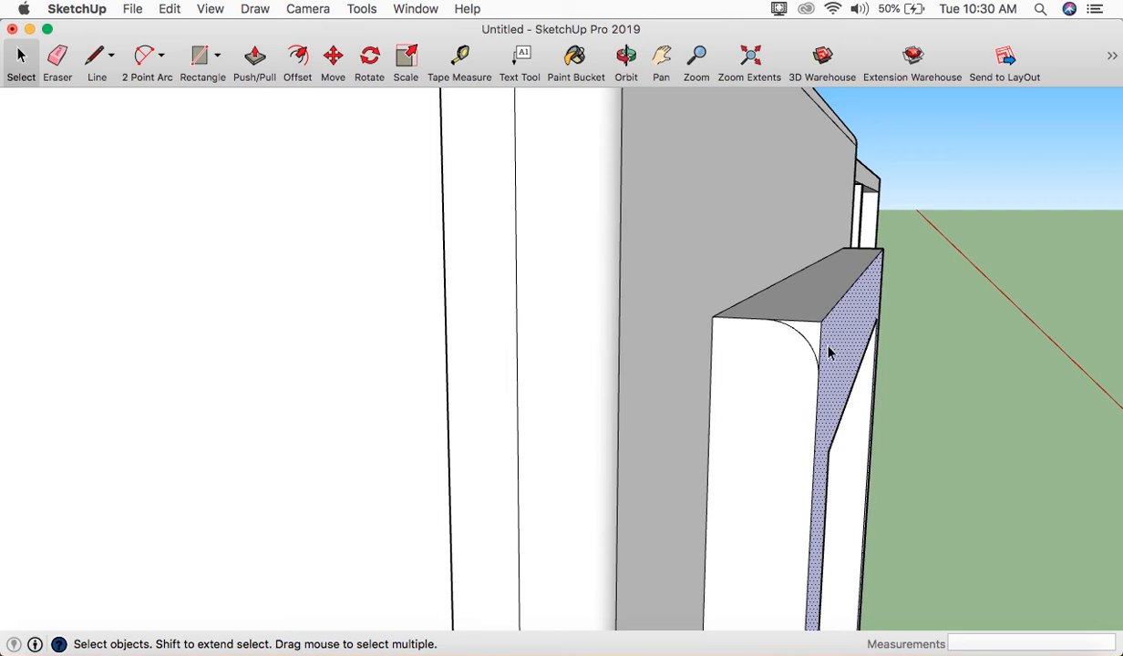
{"action": "left_click", "coordinate": [362, 9]}
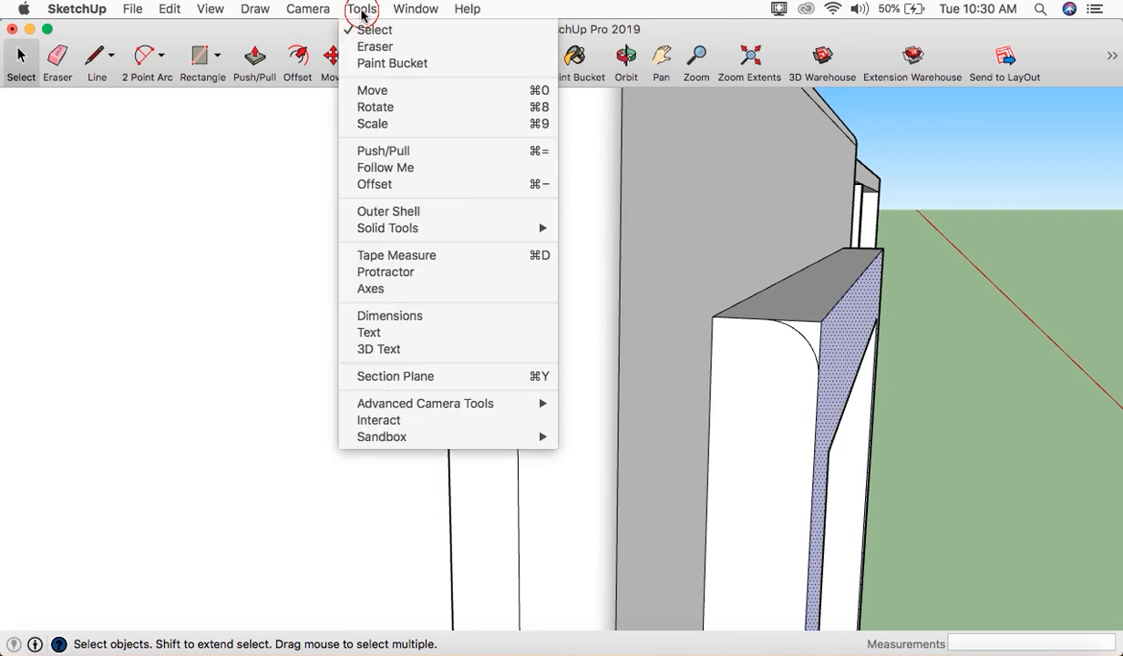
{"action": "left_click", "coordinate": [385, 168]}
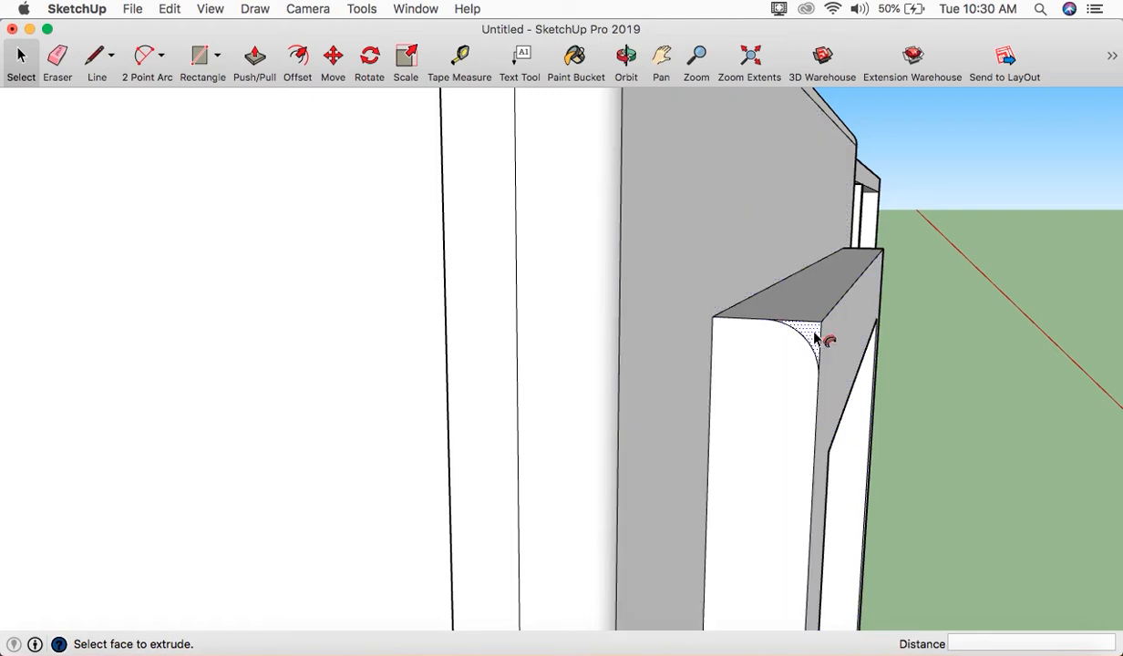
{"action": "scroll", "coordinate": [815, 338], "scroll_direction": "down", "scroll_amount": 10}
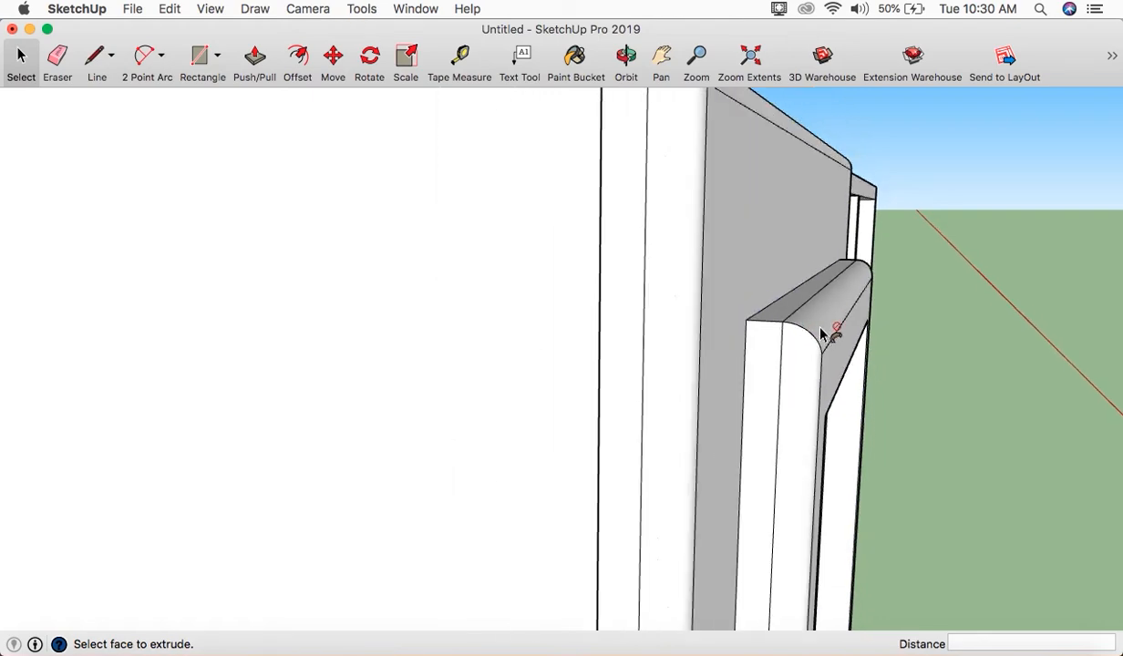
- Examine the rounded edges of the door panel and raised frame, from the whole cabinet down to the door's lower corner
{"action": "middle_click_drag", "start_coordinate": [879, 390], "coordinate": [639, 371]}
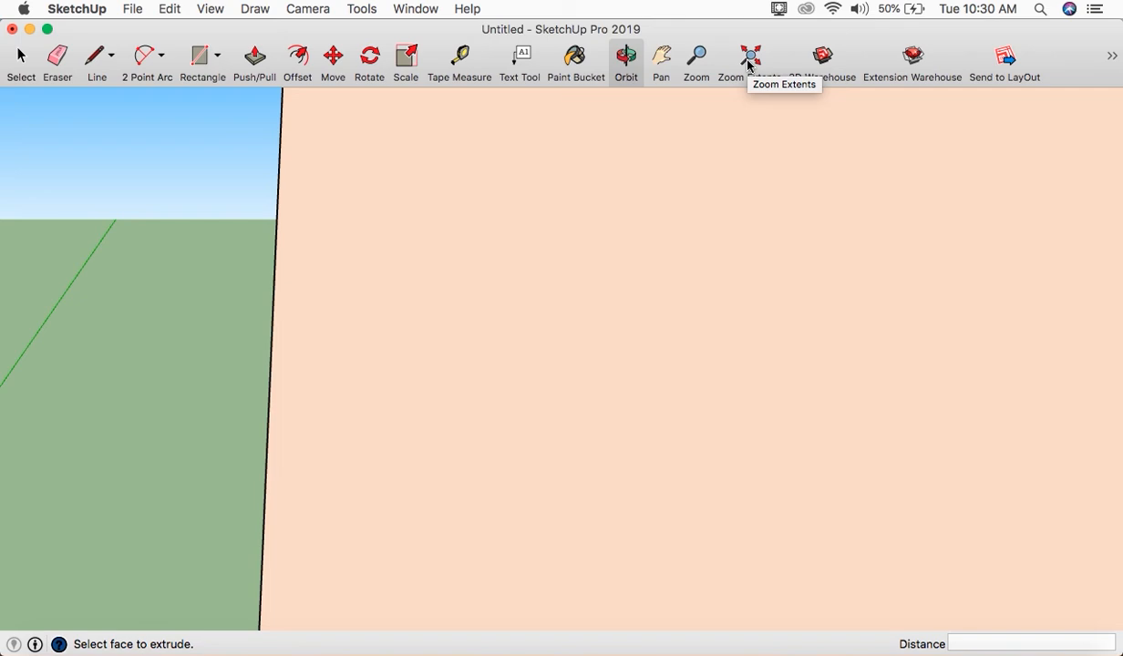
{"action": "left_click", "coordinate": [747, 64]}
{"action": "middle_click_drag", "start_coordinate": [786, 388], "coordinate": [569, 403]}
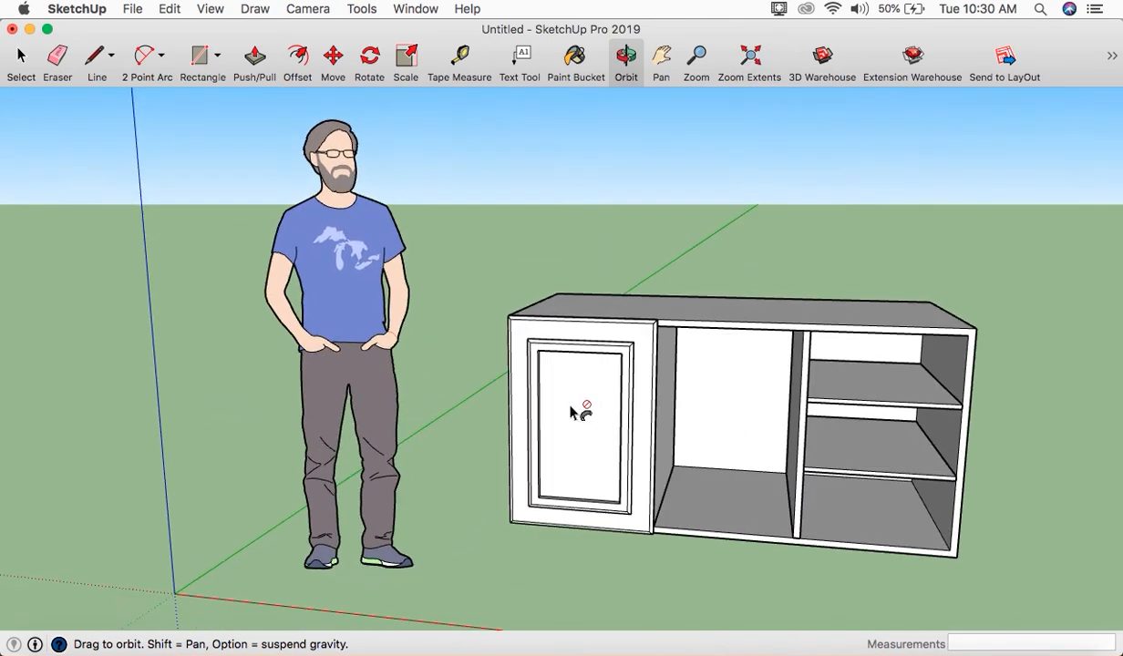
{"action": "scroll", "coordinate": [709, 488], "scroll_direction": "up", "scroll_amount": 5}
{"action": "middle_click_drag", "start_coordinate": [709, 489], "coordinate": [666, 444]}
{"action": "scroll", "coordinate": [656, 526], "scroll_direction": "up", "scroll_amount": 6}
{"action": "scroll", "coordinate": [597, 545], "scroll_direction": "down", "scroll_amount": 5}
{"action": "scroll", "coordinate": [612, 601], "scroll_direction": "up", "scroll_amount": 2}
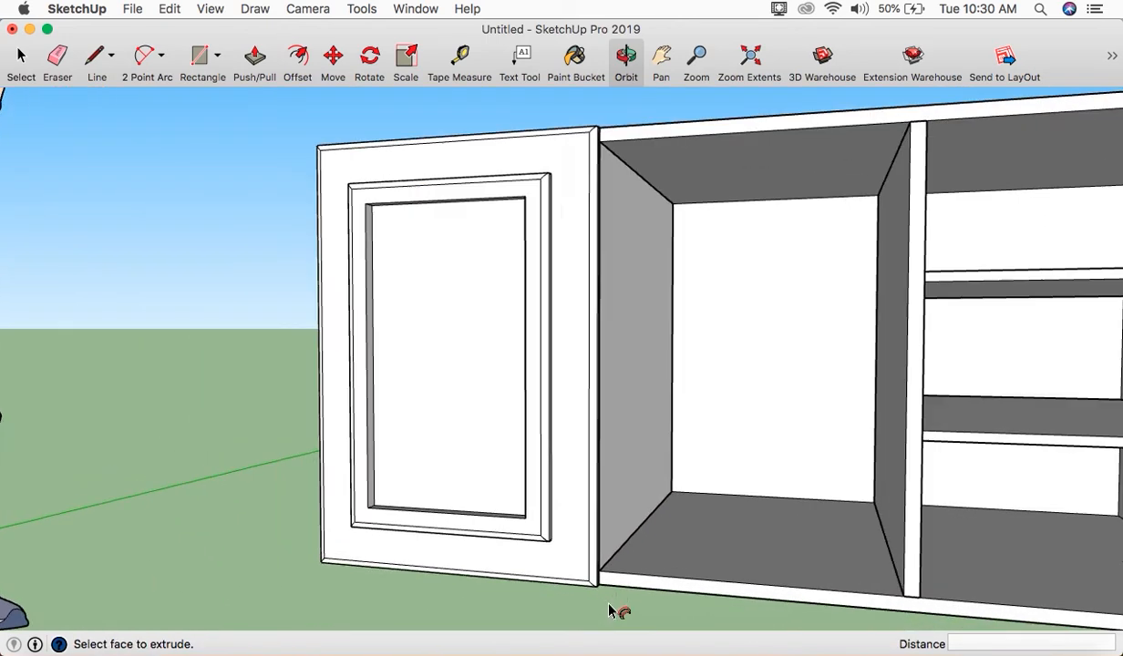
{"action": "scroll", "coordinate": [576, 588], "scroll_direction": "up", "scroll_amount": 2}
{"action": "scroll", "coordinate": [565, 584], "scroll_direction": "up", "scroll_amount": 2}
{"action": "scroll", "coordinate": [565, 584], "scroll_direction": "down", "scroll_amount": 2}
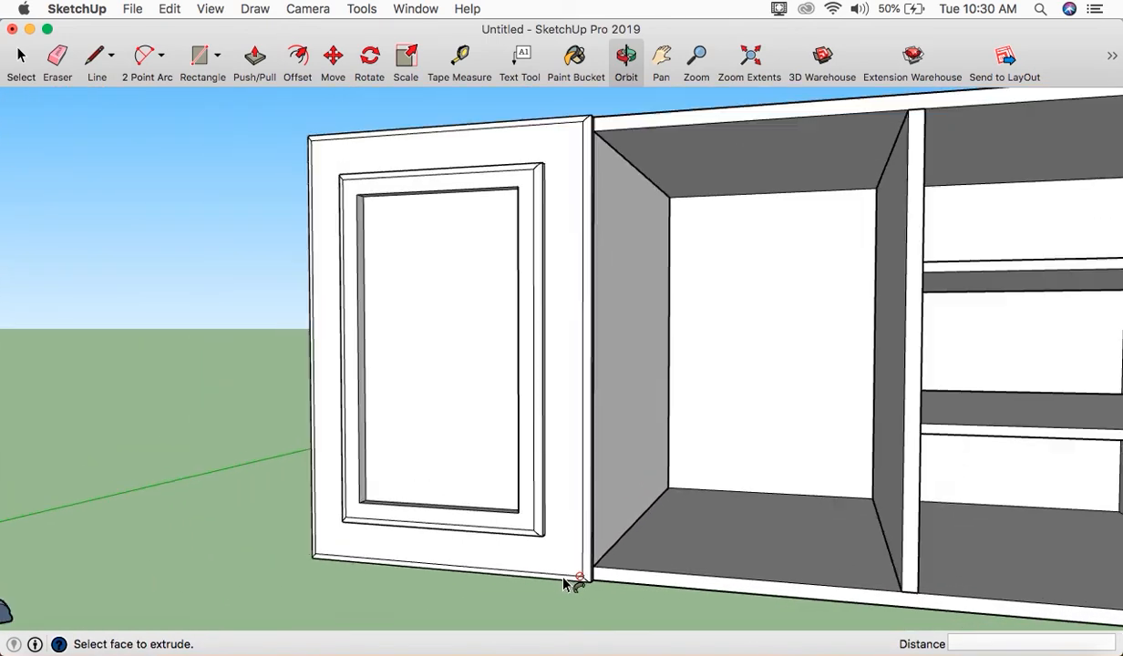
{"action": "scroll", "coordinate": [565, 583], "scroll_direction": "down", "scroll_amount": 3}
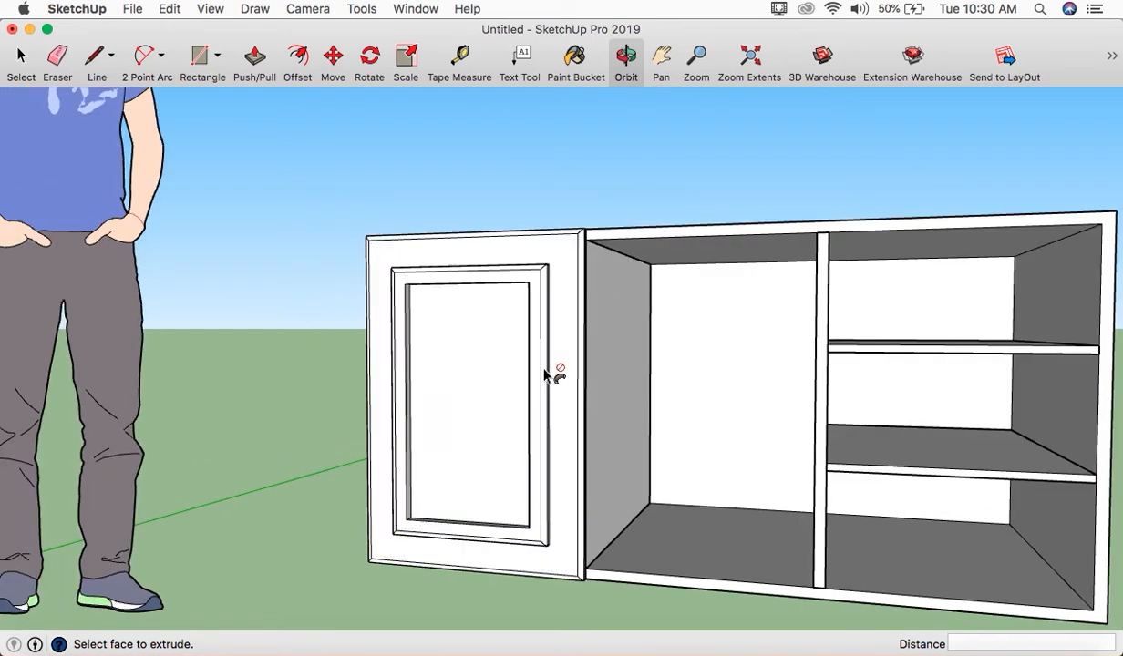
{"action": "scroll", "coordinate": [547, 374], "scroll_direction": "up", "scroll_amount": 3}
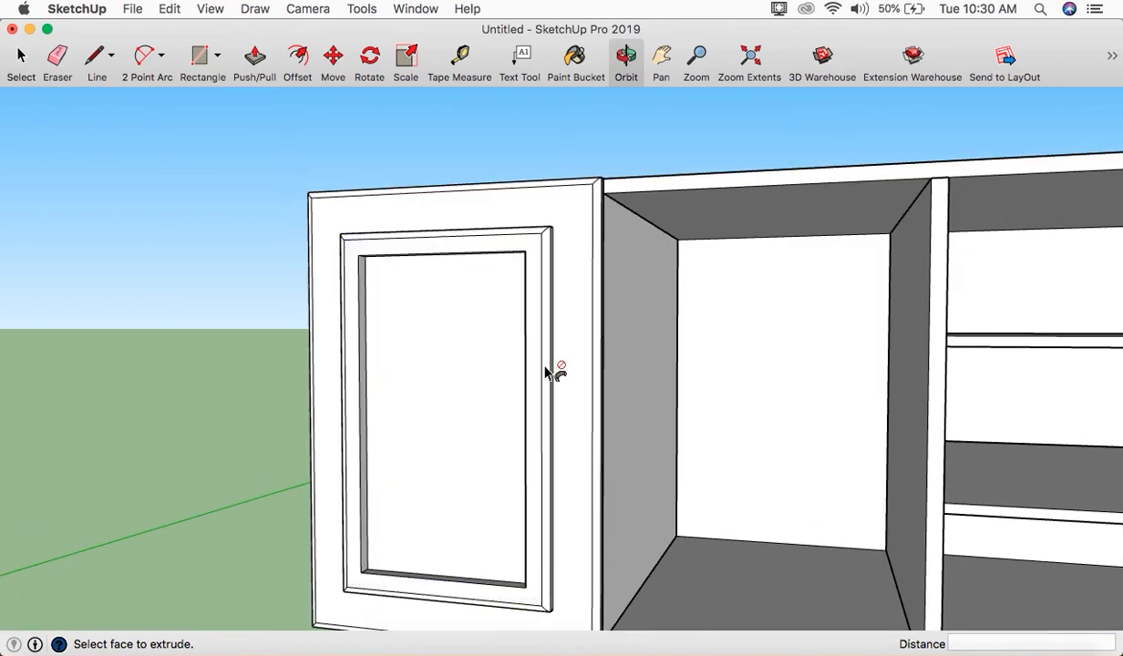
- Draw a horizontal line about 0.08 m long across the door's border strip, from its inner-side edge to the raised frame
{"action": "middle_click_drag", "start_coordinate": [508, 381], "coordinate": [401, 373]}
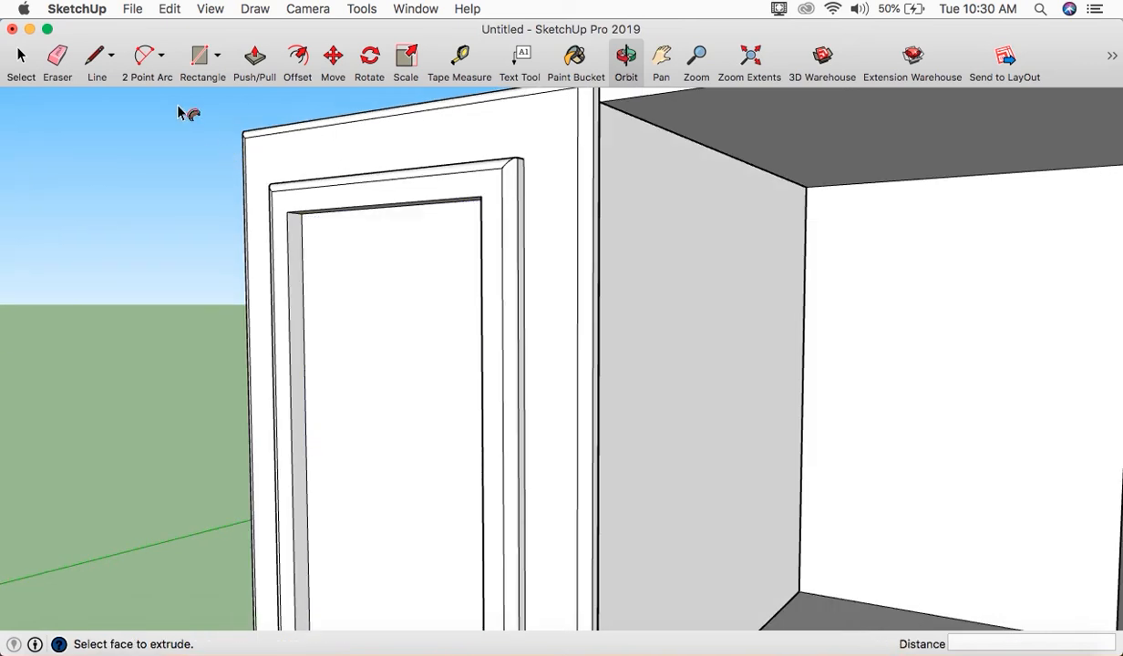
{"action": "left_click", "coordinate": [95, 62]}
{"action": "middle_click_drag", "start_coordinate": [488, 421], "coordinate": [629, 436]}
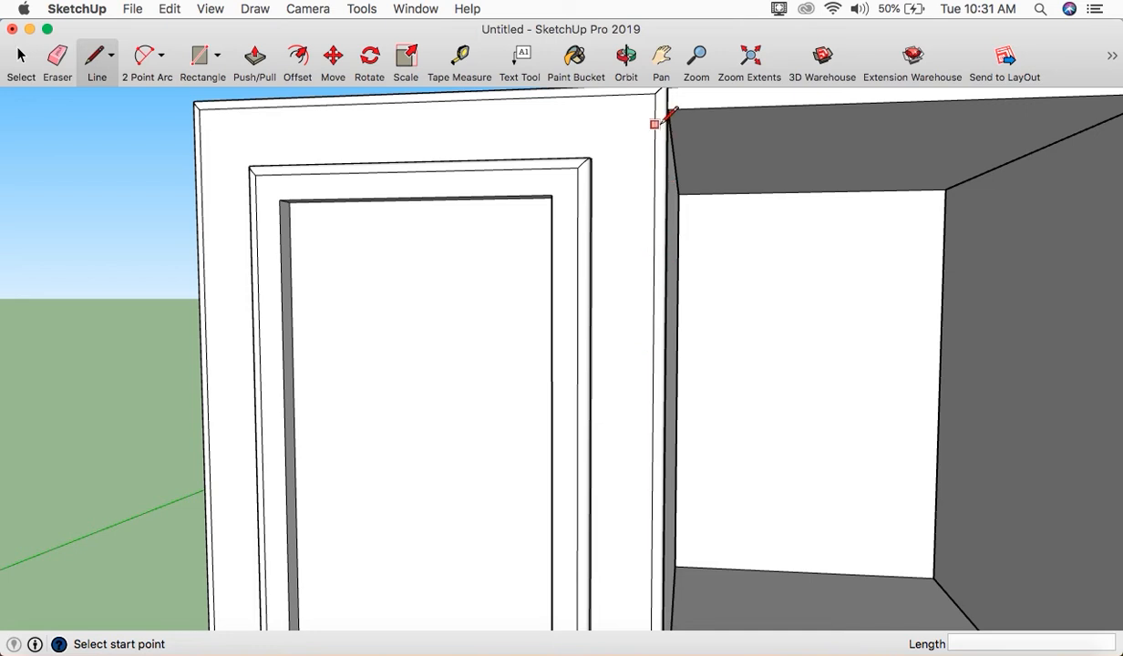
{"action": "left_click", "coordinate": [656, 448]}
{"action": "scroll", "coordinate": [656, 449], "scroll_direction": "up", "scroll_amount": 5}
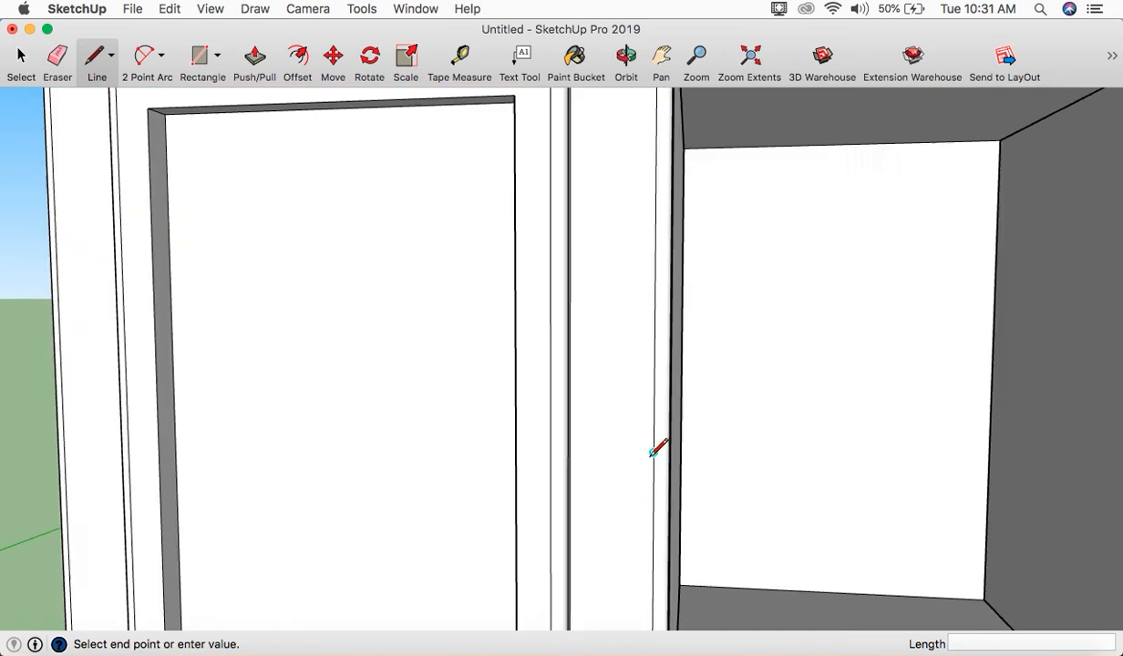
{"action": "middle_click_drag", "start_coordinate": [600, 447], "coordinate": [533, 455]}
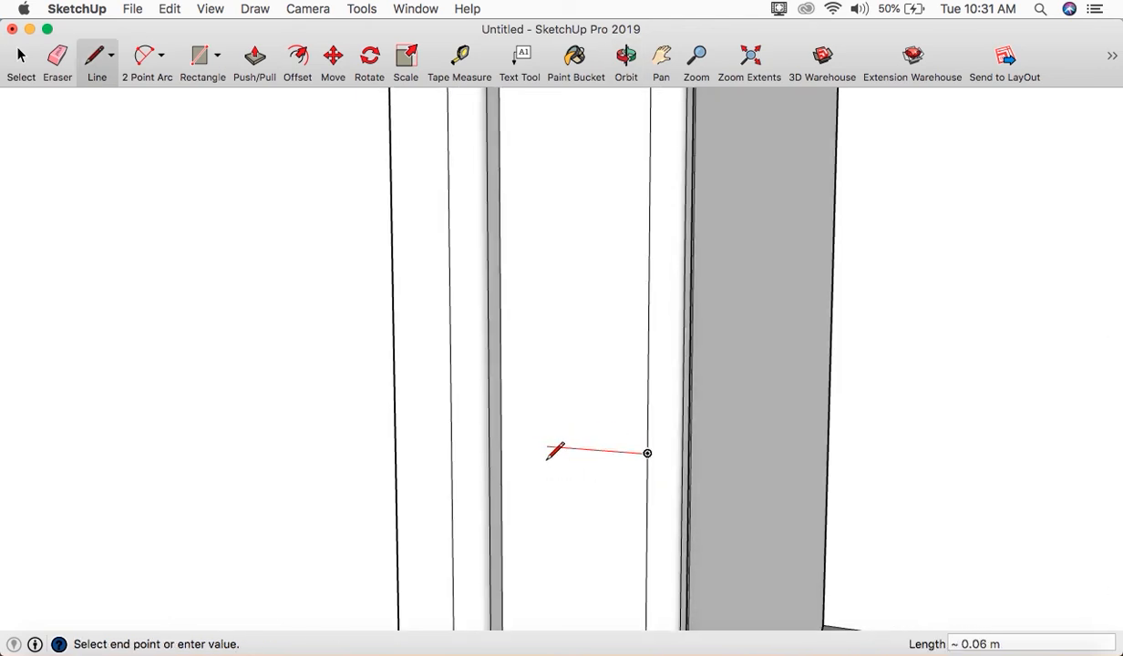
{"action": "left_click", "coordinate": [500, 442]}
{"action": "scroll", "coordinate": [560, 421], "scroll_direction": "down", "scroll_amount": 8}
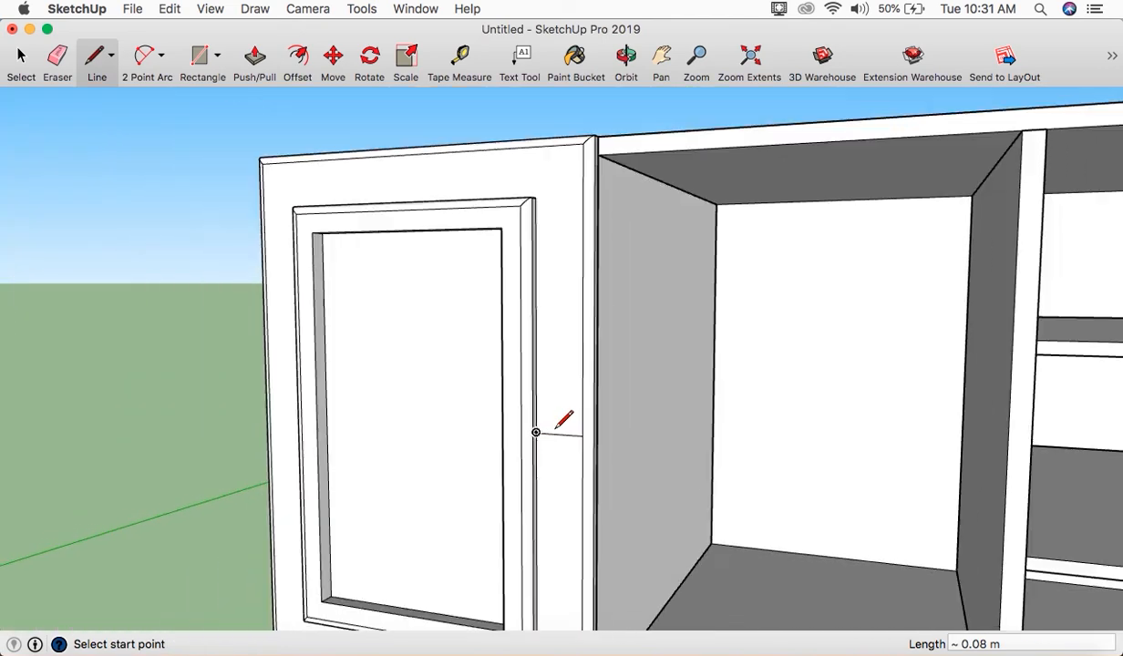
- Draw vertical lines 0.05 m up and 0.05 m down from the midpoint of the short horizontal line on the door
{"action": "scroll", "coordinate": [559, 424], "scroll_direction": "down", "scroll_amount": 5}
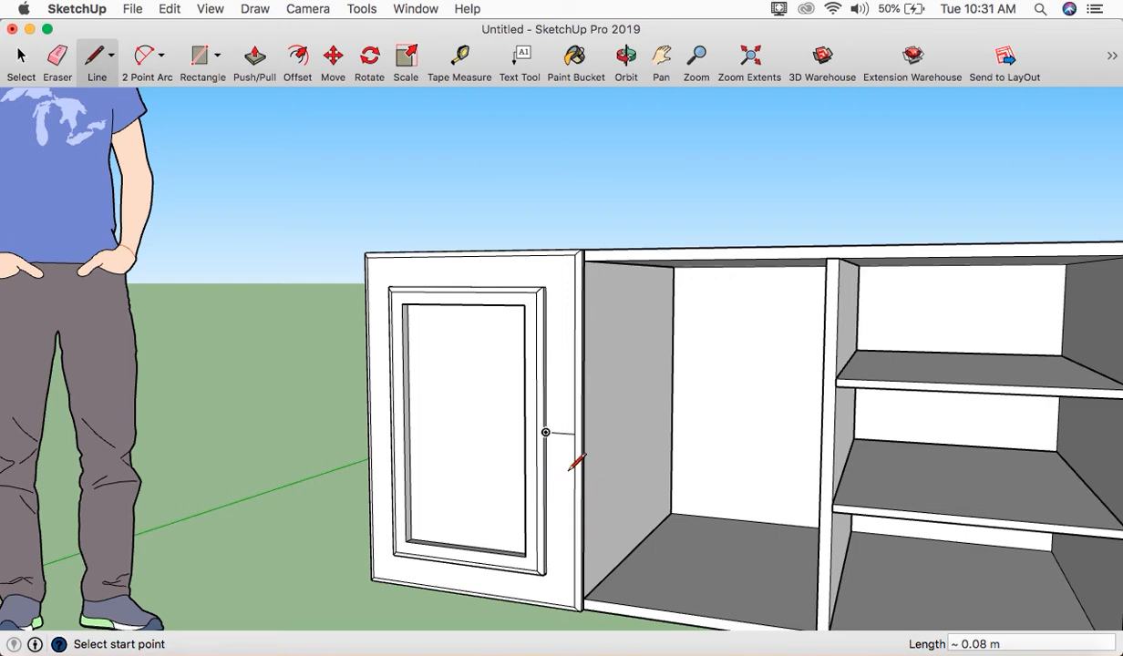
{"action": "scroll", "coordinate": [569, 469], "scroll_direction": "up", "scroll_amount": 6}
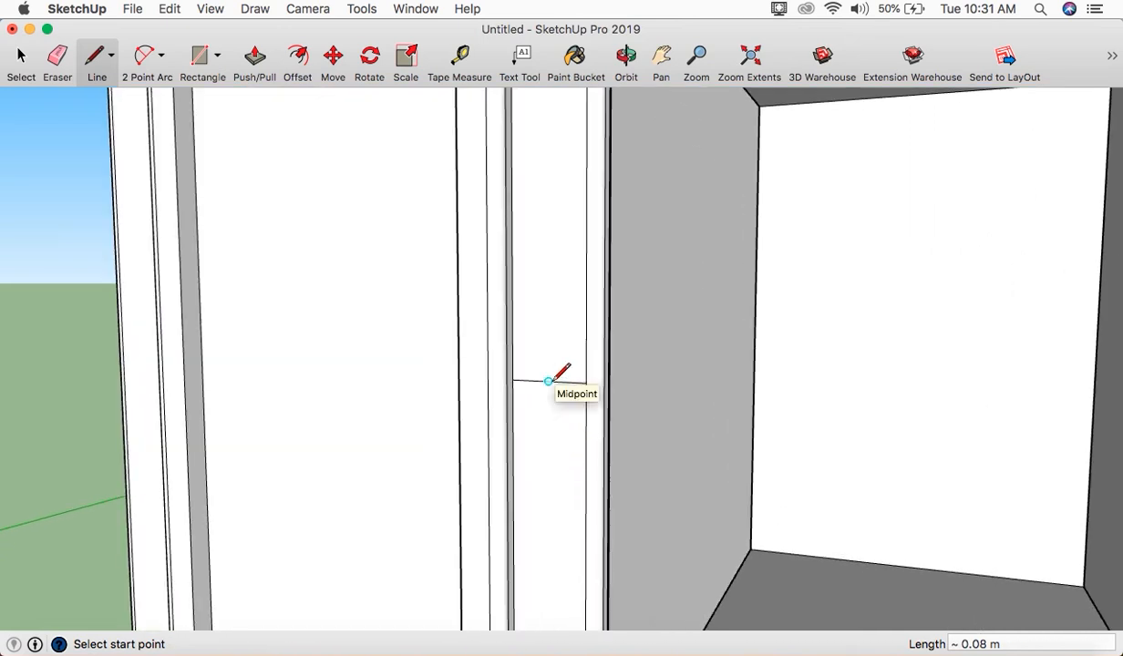
{"action": "left_click", "coordinate": [548, 381]}
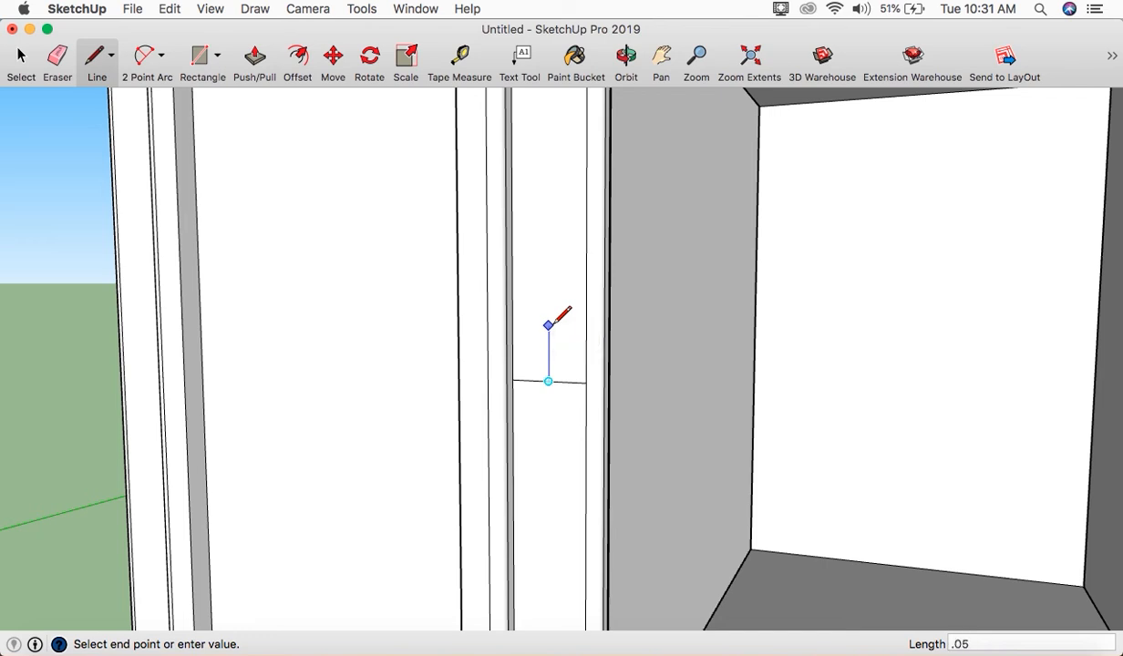
{"action": "key", "text": "Return"}
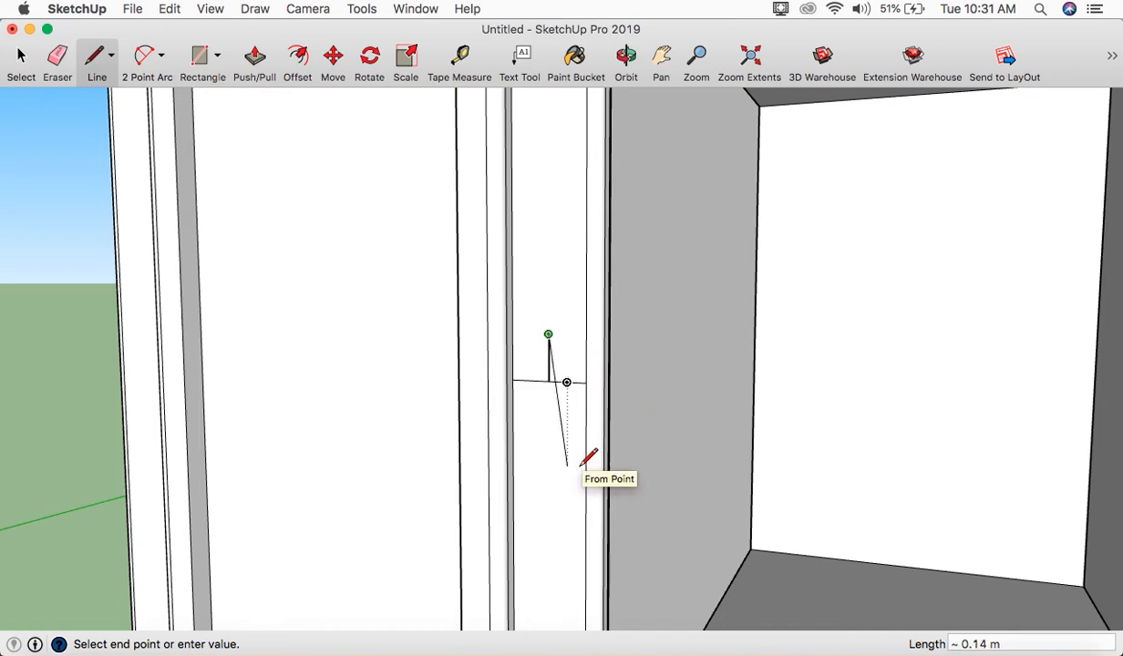
{"action": "key", "text": "Escape"}
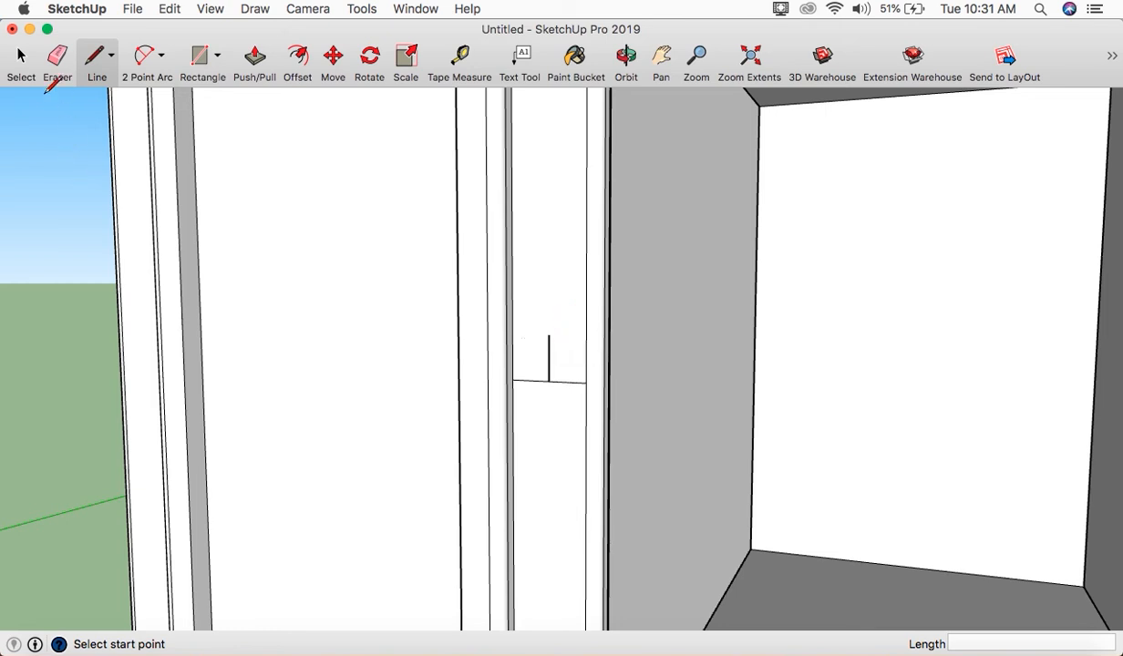
{"action": "left_click", "coordinate": [20, 60]}
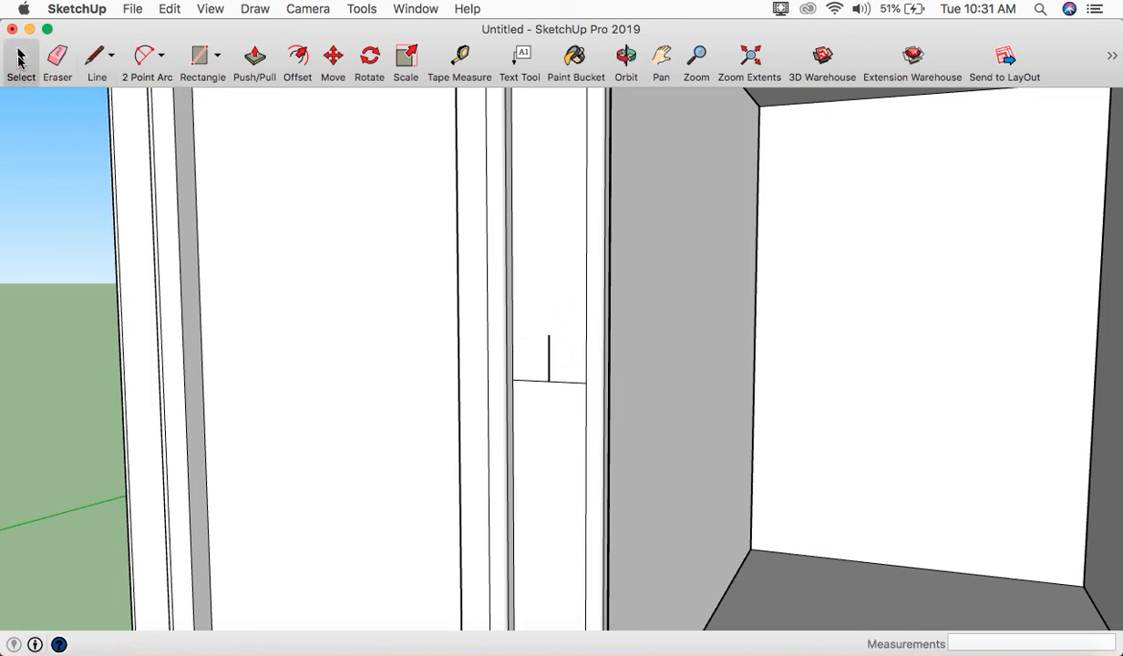
{"action": "left_click", "coordinate": [94, 62]}
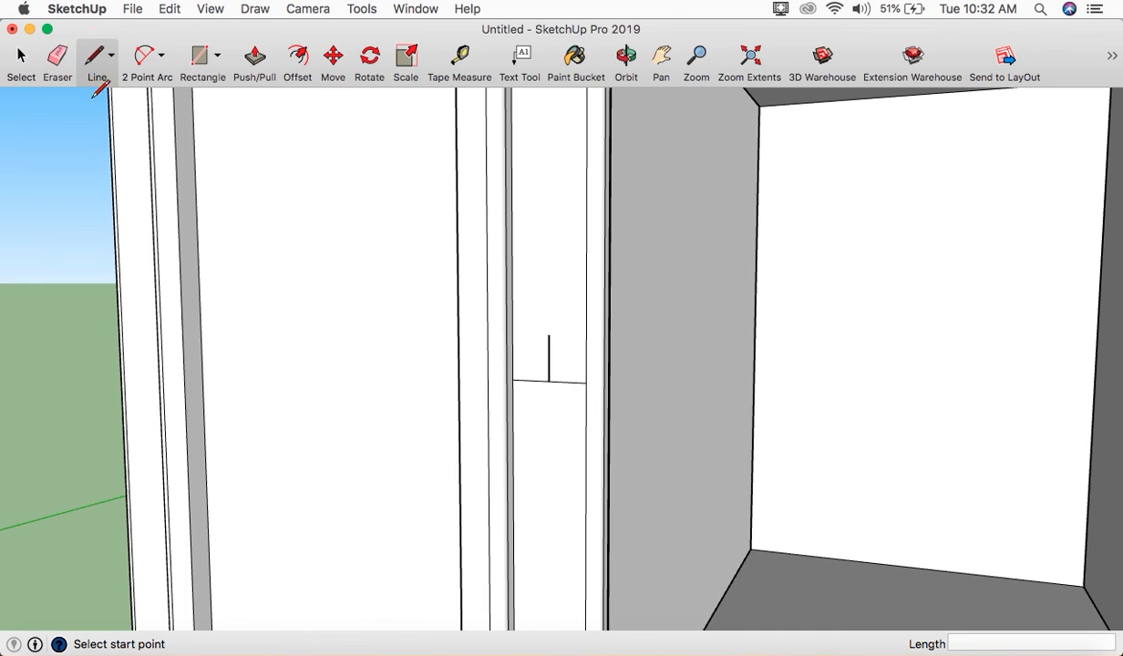
{"action": "left_click", "coordinate": [548, 381]}
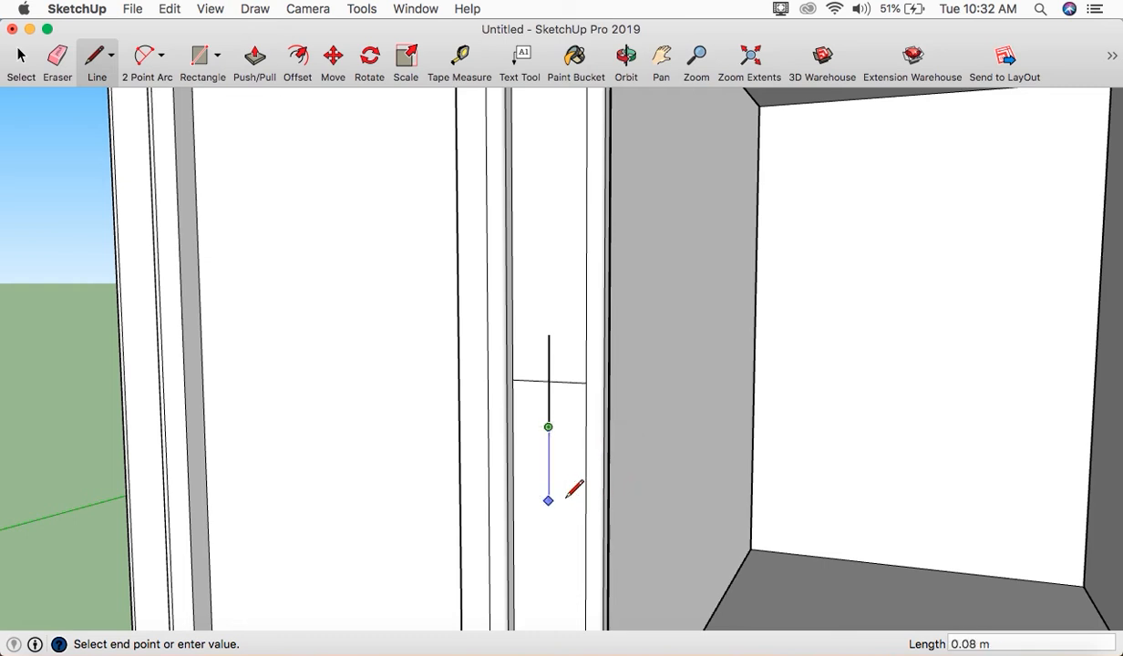
- Draw a 0.05 m line outward along the green axis from the lower end of the vertical handle line
{"action": "middle_click_drag", "start_coordinate": [572, 494], "coordinate": [383, 488]}
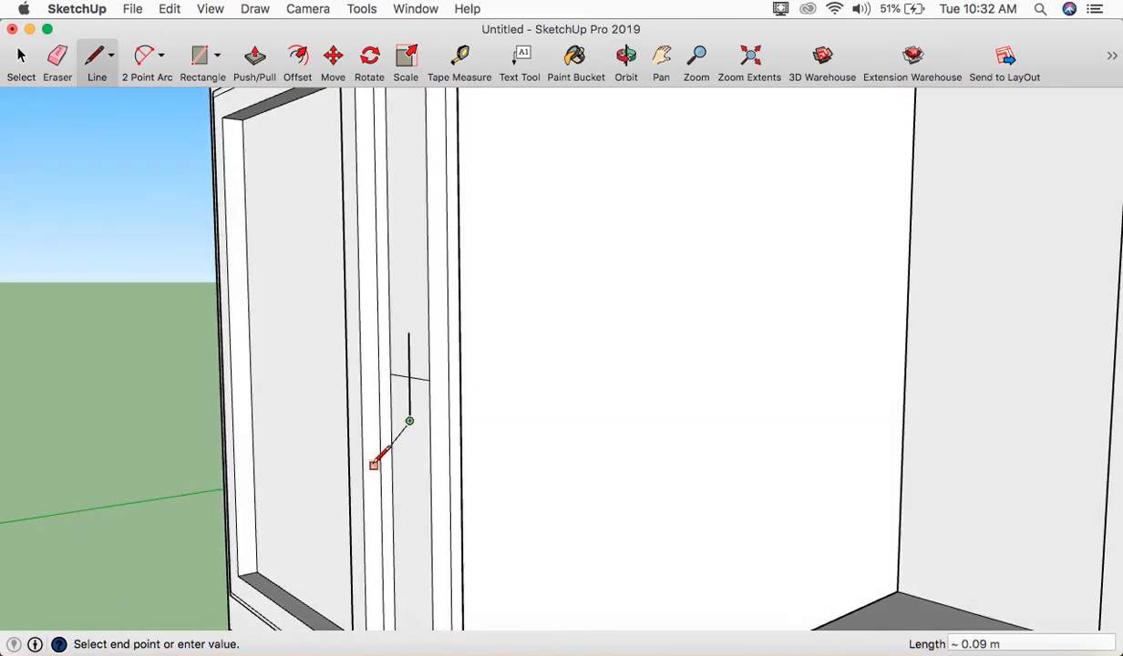
{"action": "scroll", "coordinate": [401, 423], "scroll_direction": "up", "scroll_amount": 4}
{"action": "mouse_move", "coordinate": [399, 432]}
{"action": "middle_mouse_down"}
{"action": "mouse_move", "coordinate": [363, 434]}
{"action": "mouse_move", "coordinate": [373, 415]}
{"action": "middle_mouse_up"}
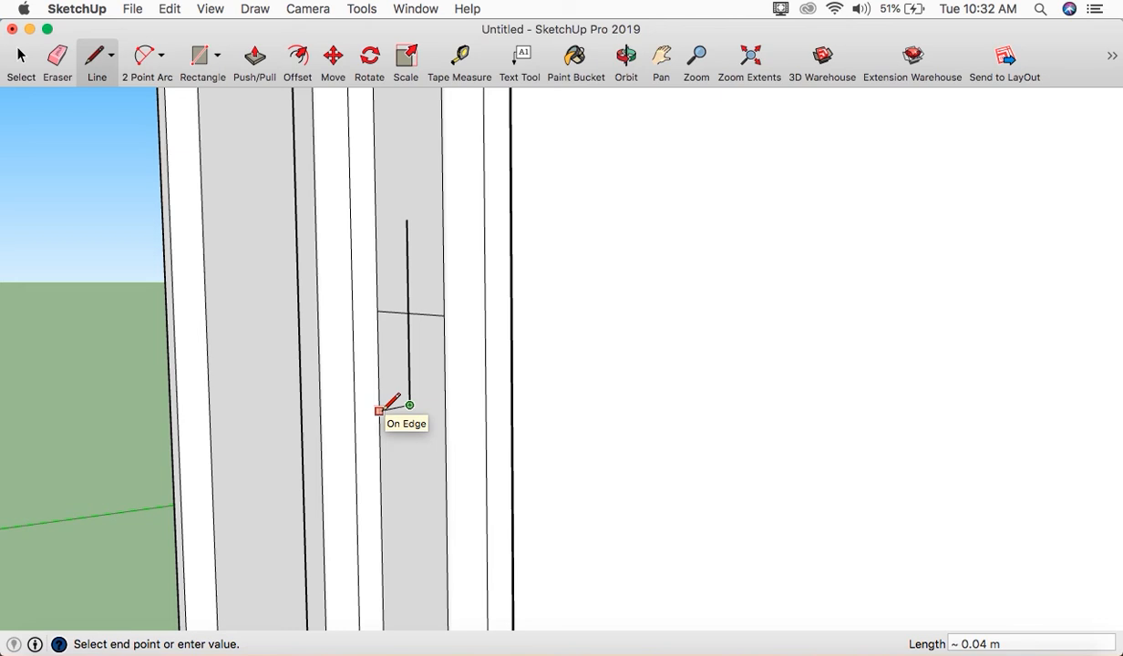
{"action": "scroll", "coordinate": [390, 406], "scroll_direction": "down", "scroll_amount": 5}
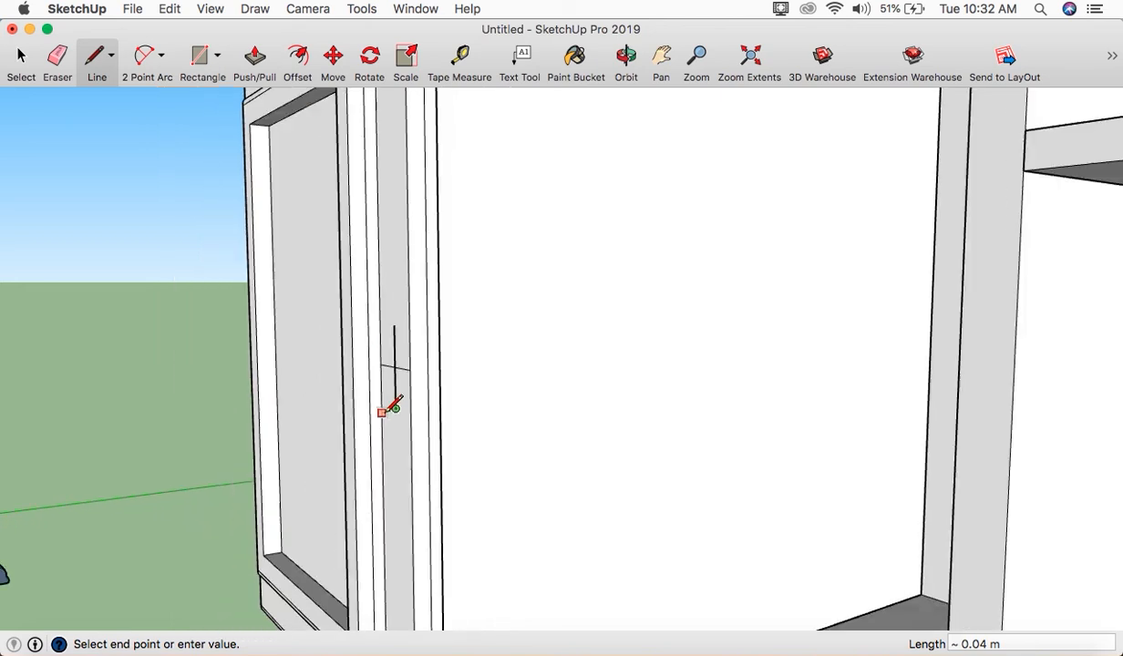
{"action": "scroll", "coordinate": [390, 408], "scroll_direction": "down", "scroll_amount": 6}
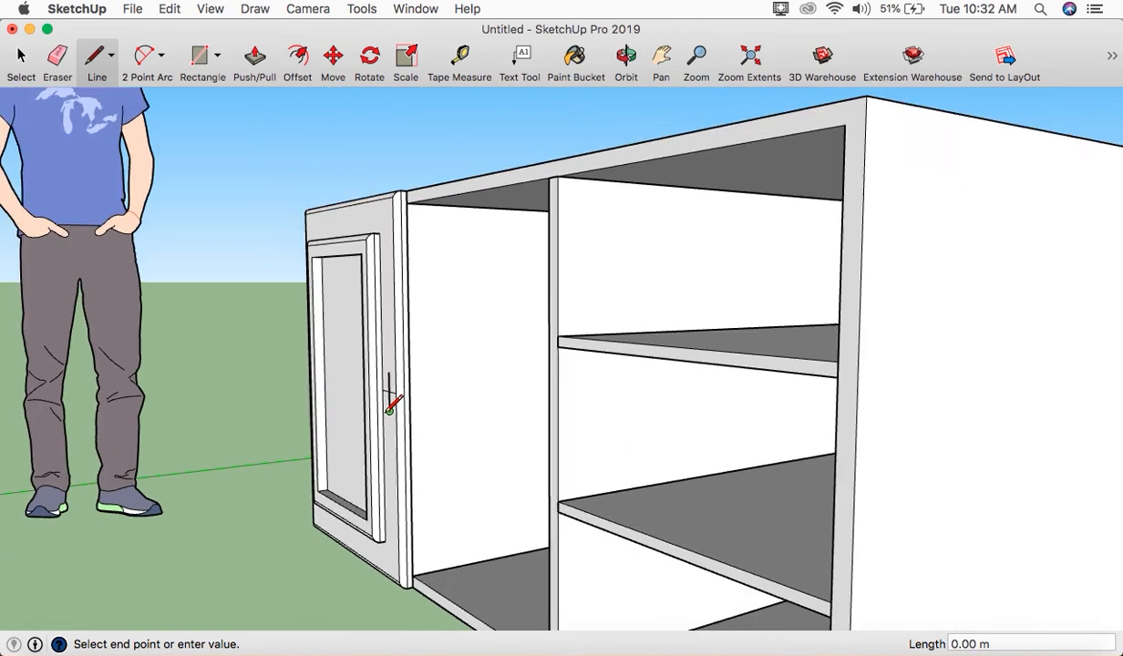
{"action": "middle_click_drag", "start_coordinate": [426, 409], "coordinate": [318, 444]}
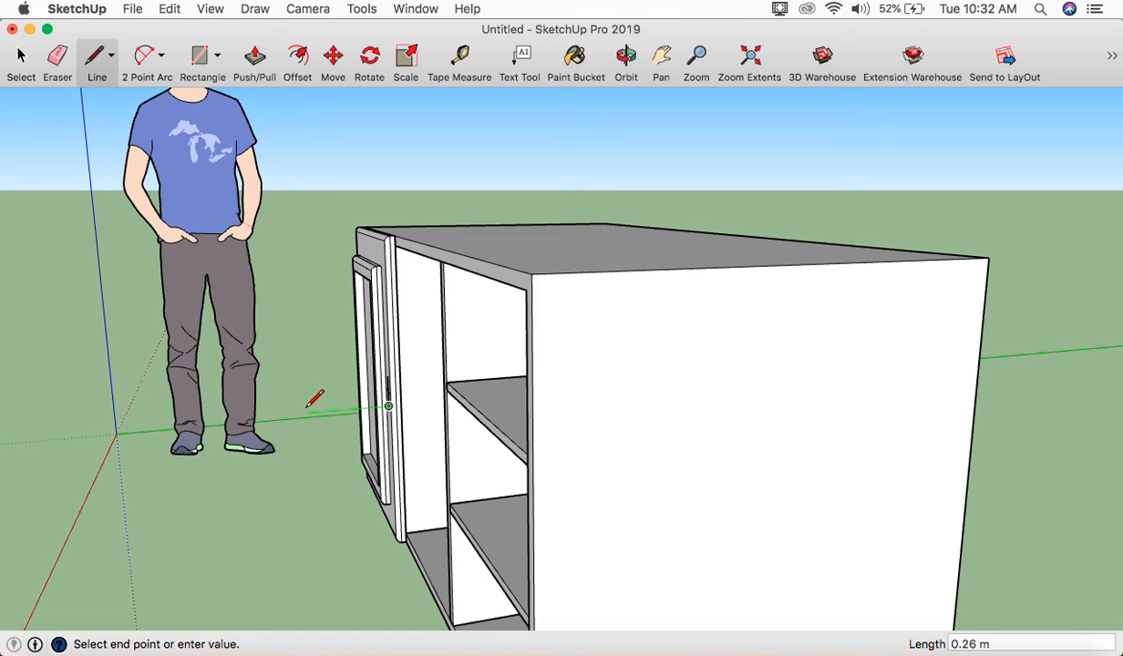
{"action": "scroll", "coordinate": [314, 398], "scroll_direction": "up", "scroll_amount": 6}
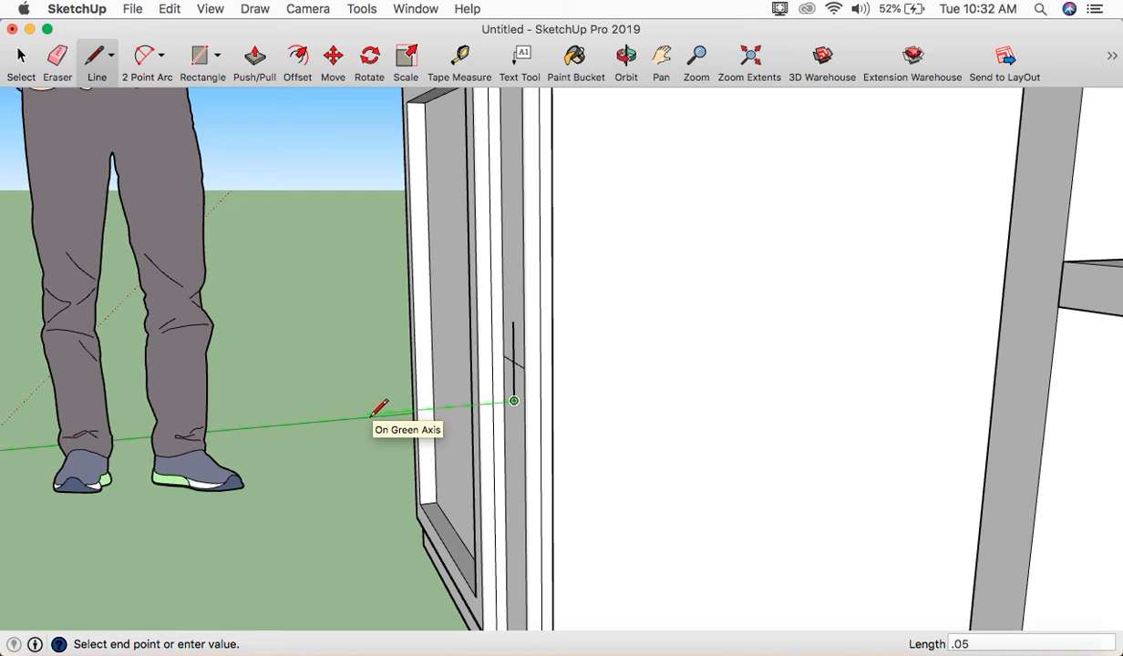
{"action": "key", "text": "Return"}
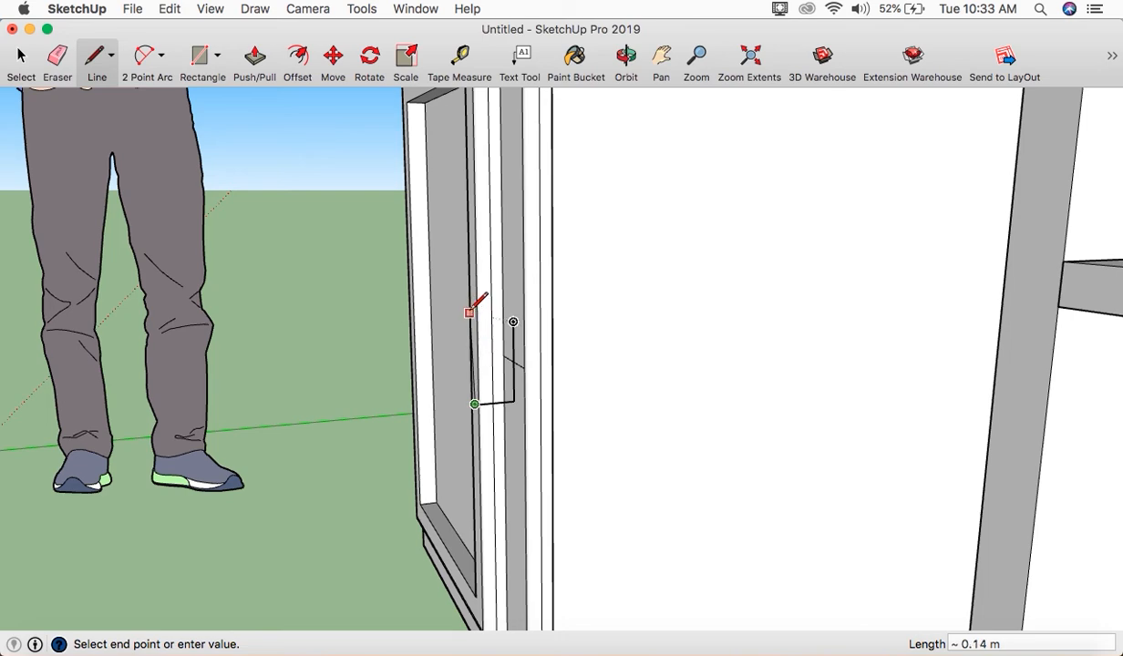
- Complete the handle rectangle with a 0.10 m vertical line and a closing line back to the door line's upper end
{"action": "scroll", "coordinate": [471, 351], "scroll_direction": "up", "scroll_amount": 2}
{"action": "middle_click_drag", "start_coordinate": [472, 351], "coordinate": [415, 304]}
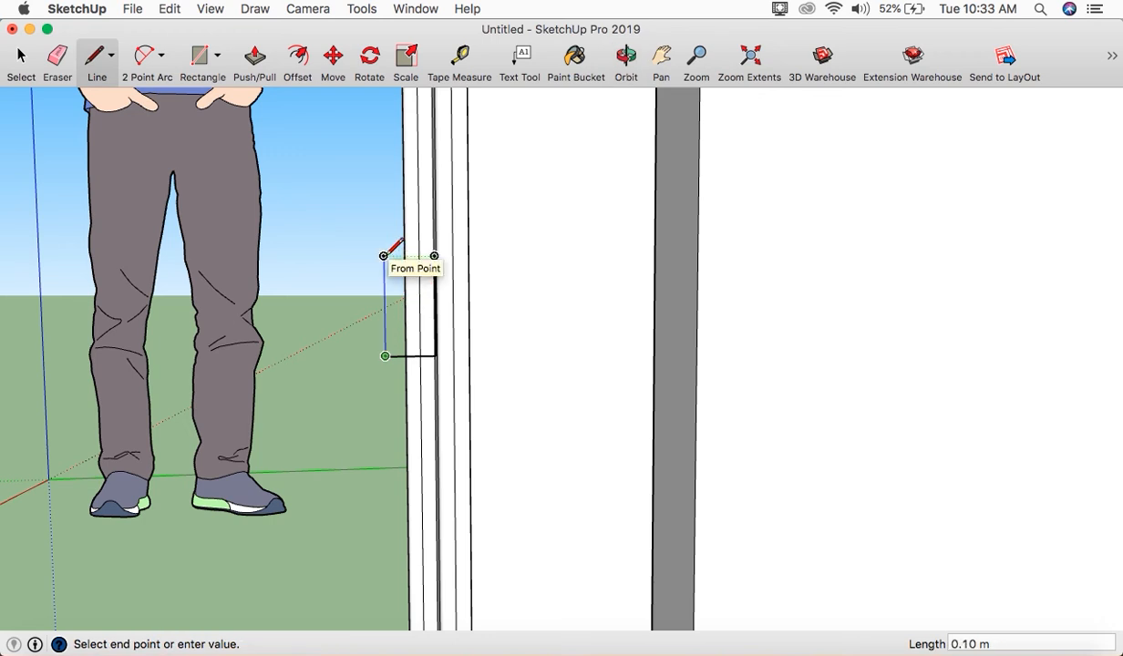
{"action": "left_click", "coordinate": [385, 255]}
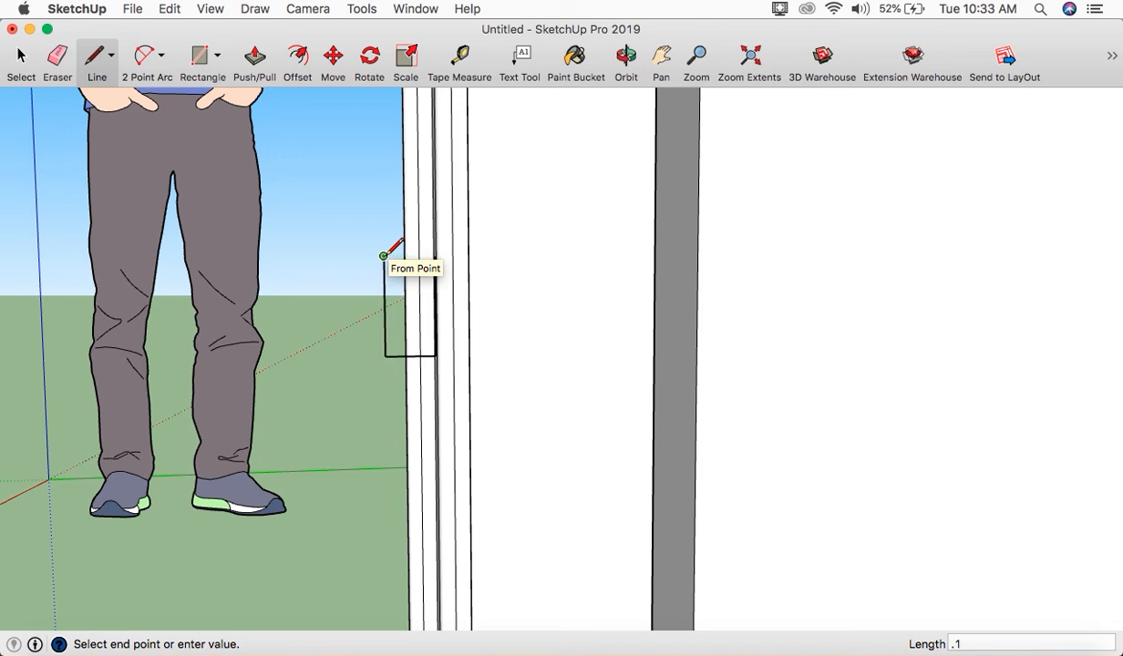
{"action": "middle_click_drag", "start_coordinate": [384, 258], "coordinate": [525, 268]}
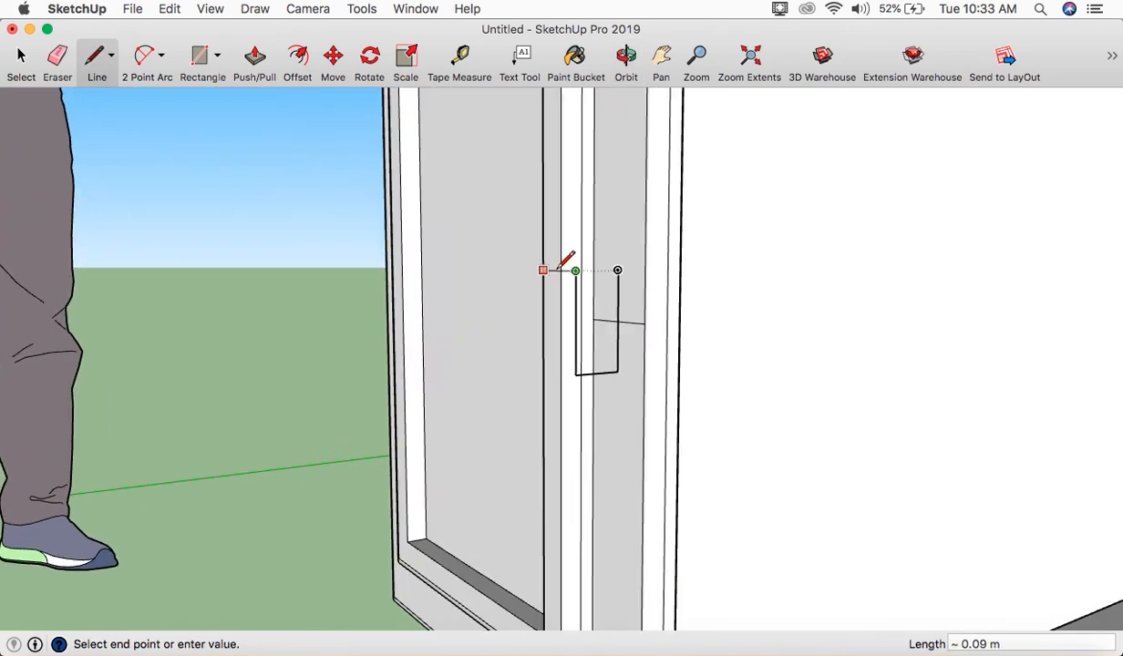
{"action": "left_click", "coordinate": [618, 271]}
- Round the handle rectangle's upper outer corner with a tangent 2 Point Arc about 0.04 m long, starting at the upper edge's midpoint
{"action": "middle_click_drag", "start_coordinate": [476, 363], "coordinate": [531, 359]}
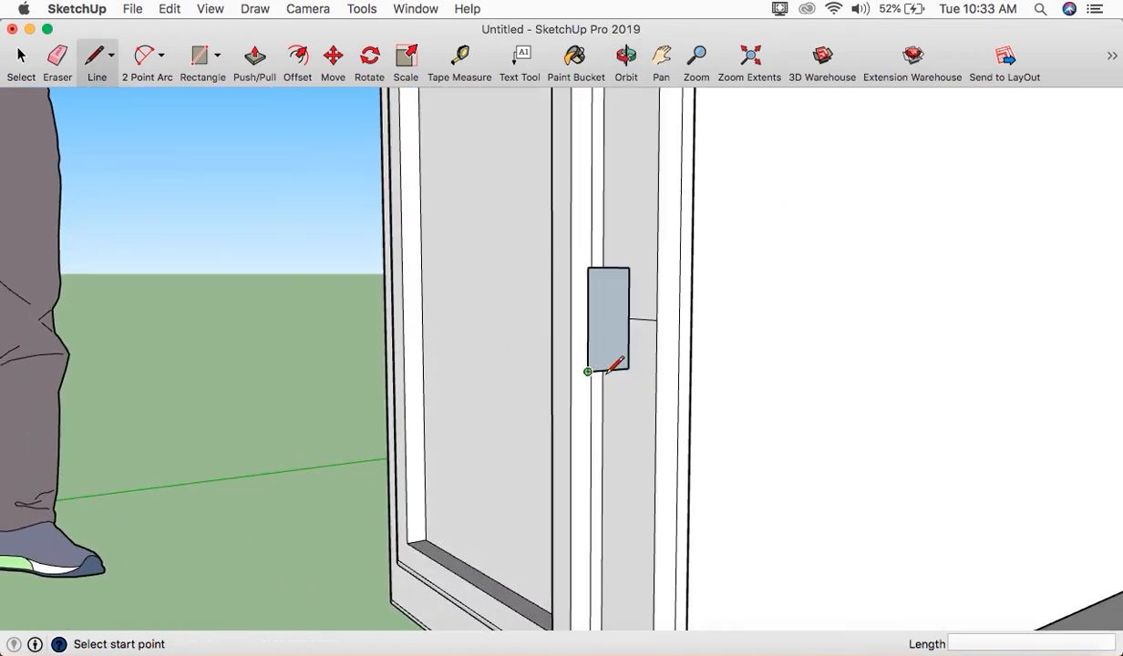
{"action": "scroll", "coordinate": [612, 366], "scroll_direction": "up", "scroll_amount": 2}
{"action": "scroll", "coordinate": [628, 368], "scroll_direction": "up", "scroll_amount": 3}
{"action": "key", "text": "o"}
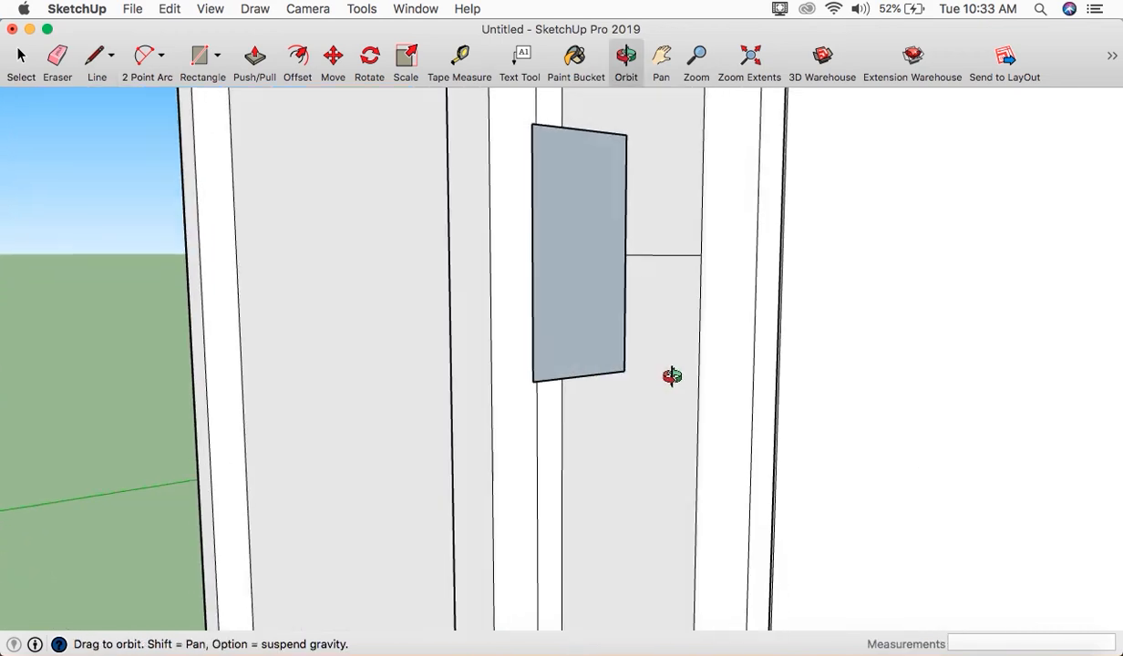
{"action": "scroll", "coordinate": [666, 398], "scroll_direction": "up", "scroll_amount": 1}
{"action": "left_click_drag", "start_coordinate": [666, 398], "coordinate": [629, 425]}
{"action": "key", "text": "l"}
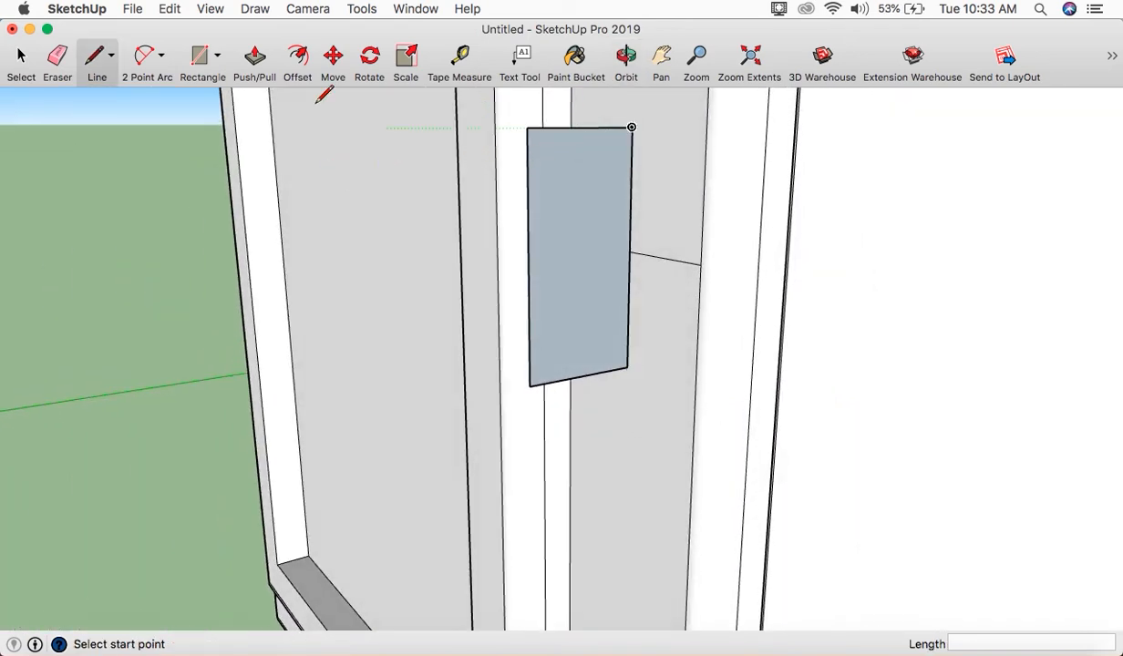
{"action": "left_click", "coordinate": [146, 62]}
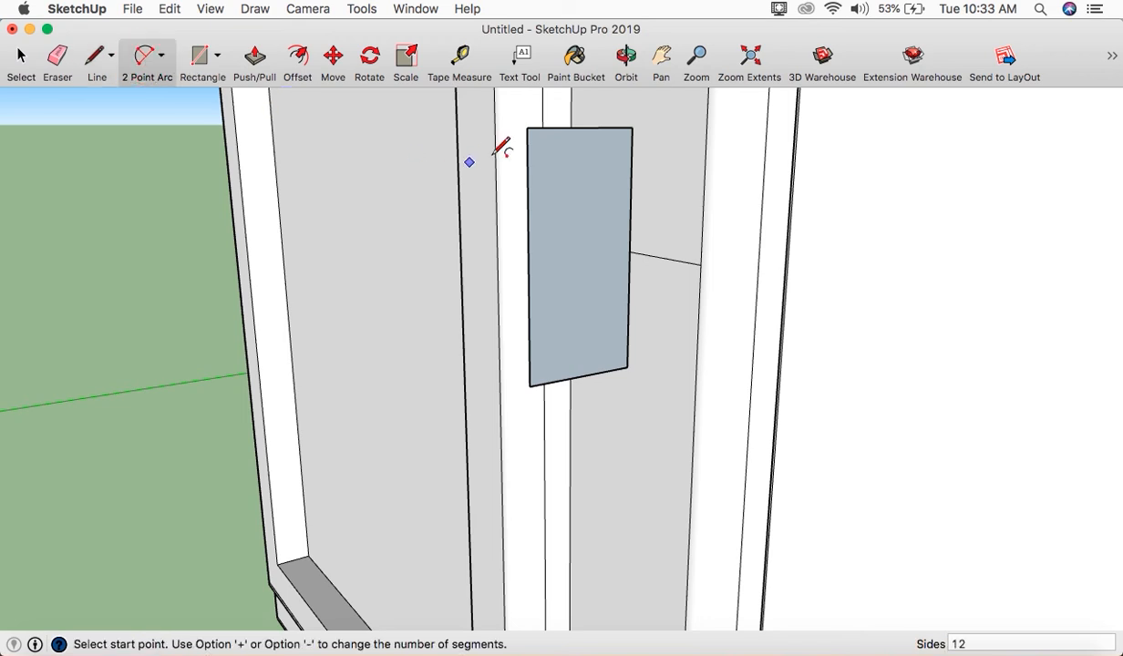
{"action": "left_click", "coordinate": [581, 127]}
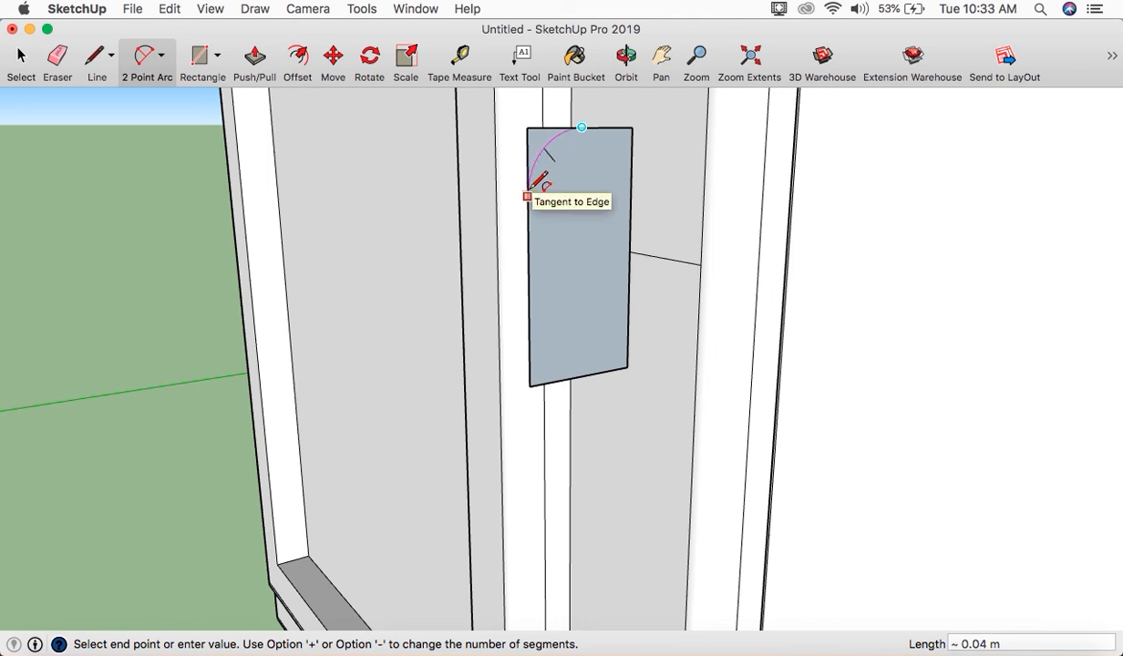
{"action": "left_click", "coordinate": [532, 191]}
- Round the handle rectangle's lower outer corner with a tangent 2 Point Arc about 0.04 m long from the lower edge's midpoint
{"action": "middle_click_drag", "start_coordinate": [541, 237], "coordinate": [409, 193]}
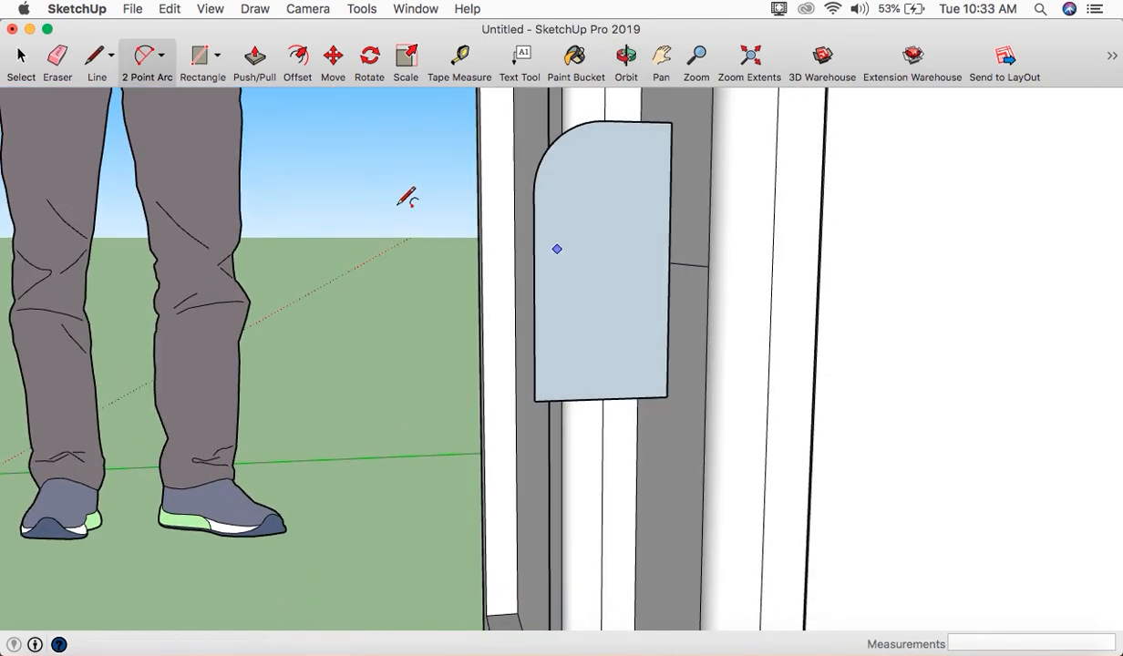
{"action": "left_click", "coordinate": [600, 398]}
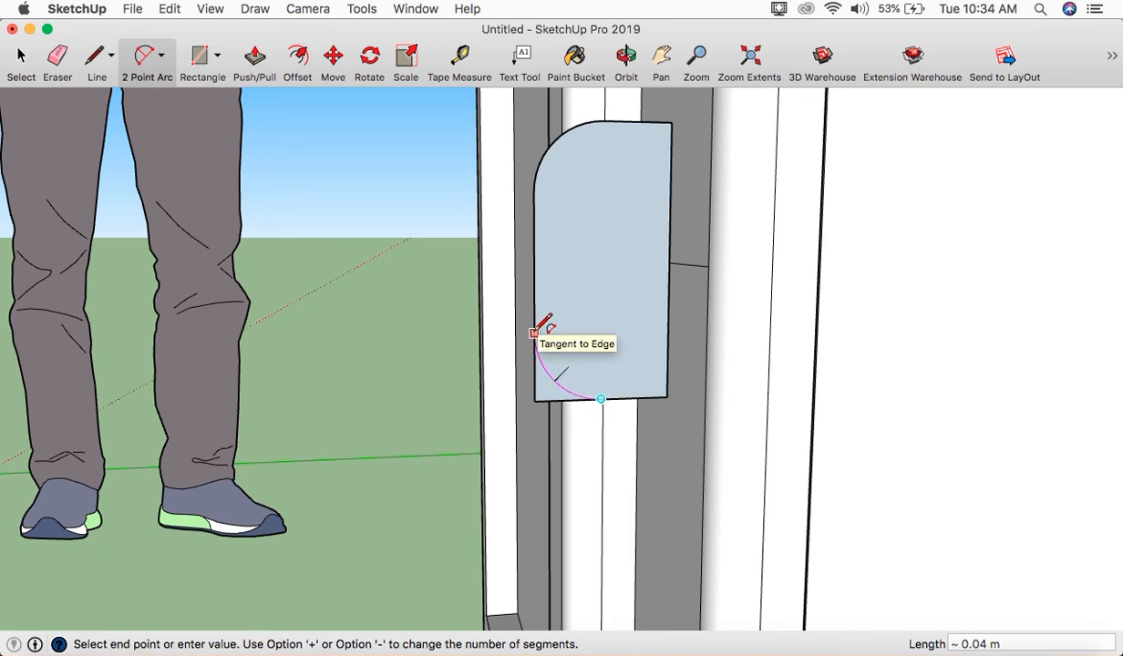
{"action": "left_click", "coordinate": [535, 332]}
{"action": "scroll", "coordinate": [597, 348], "scroll_direction": "down", "scroll_amount": 2}
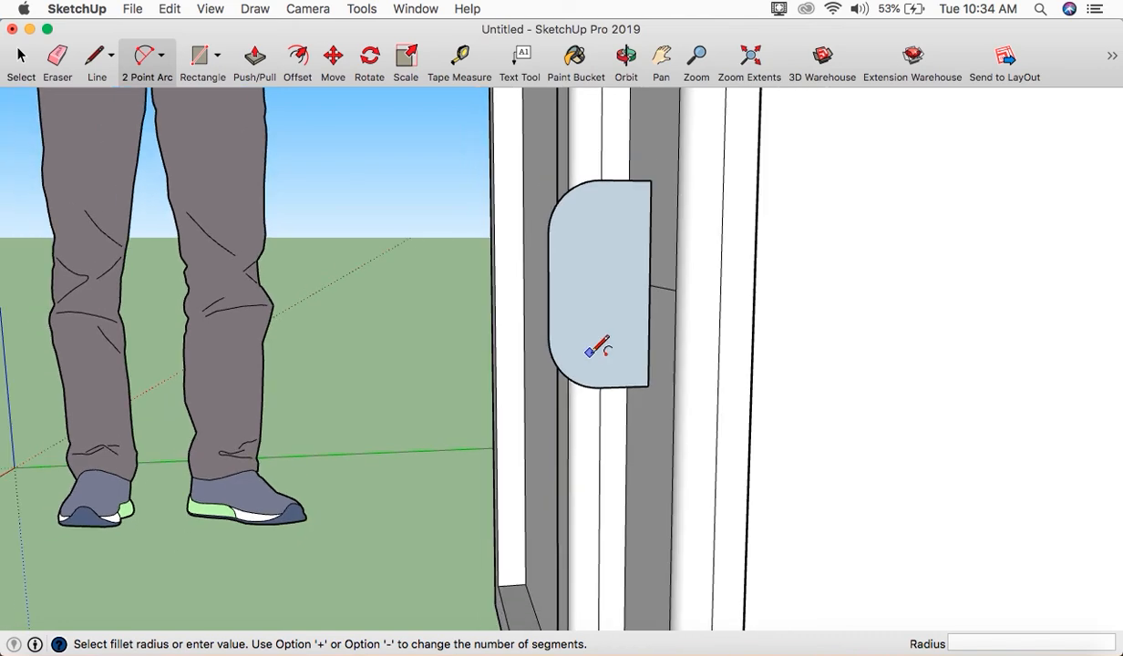
- Erase the horizontal construction line and the handle outline's vertical edge on the door, keeping only the open rounded path
{"action": "middle_click_drag", "start_coordinate": [597, 348], "coordinate": [819, 351]}
{"action": "middle_click_drag", "start_coordinate": [648, 344], "coordinate": [1005, 348]}
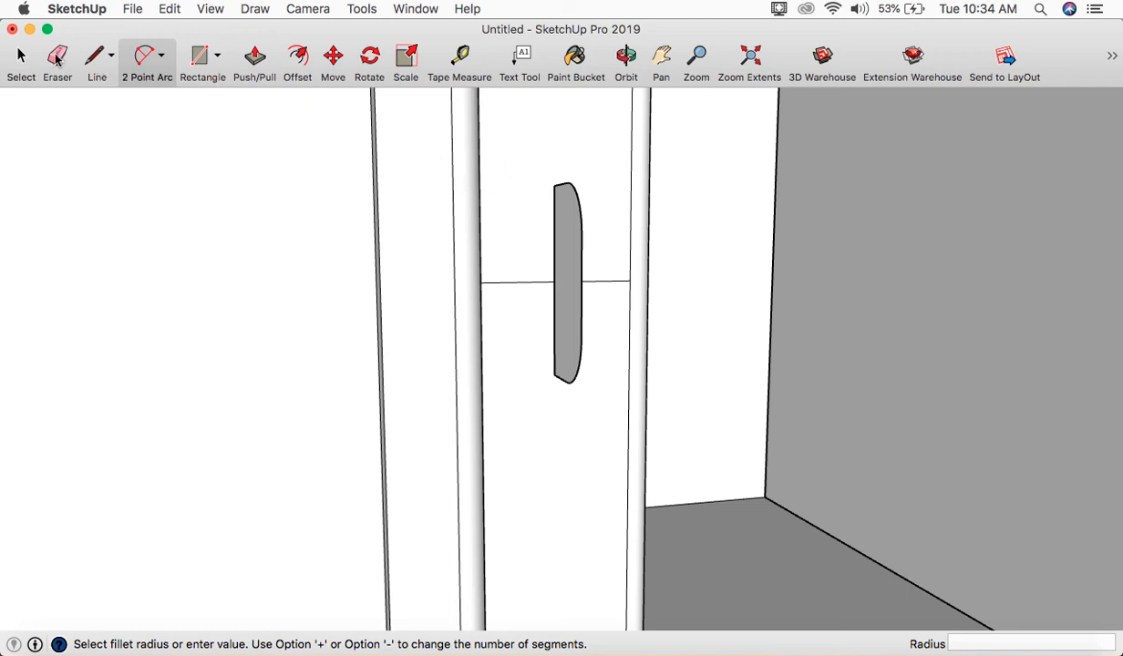
{"action": "left_click", "coordinate": [56, 59]}
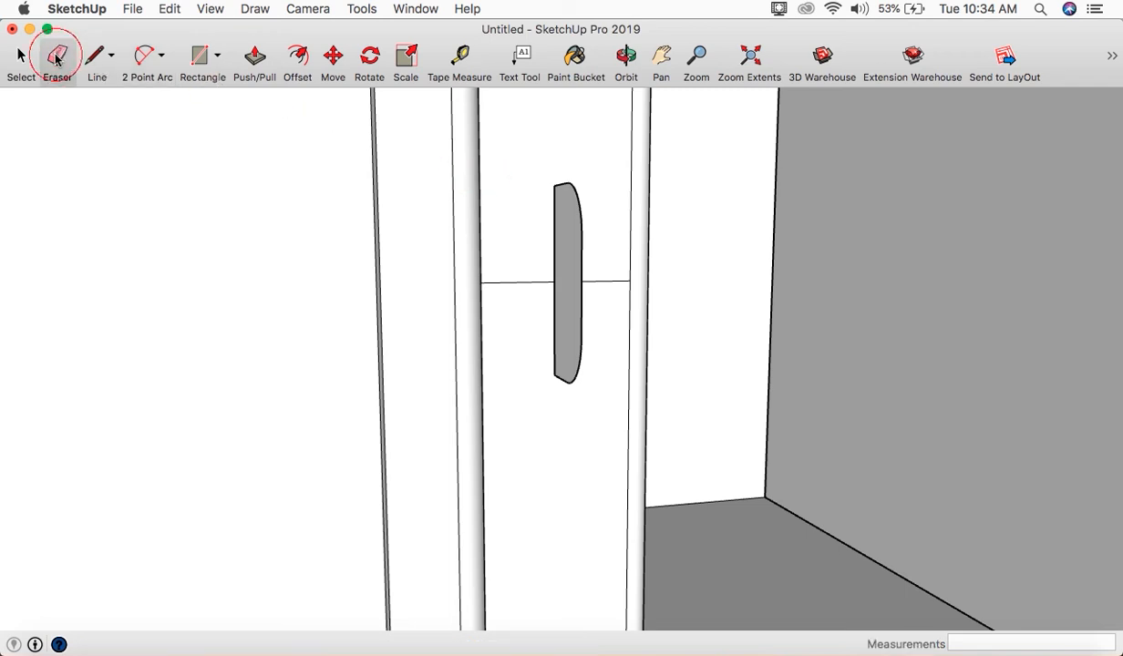
{"action": "left_click", "coordinate": [528, 283]}
{"action": "mouse_move", "coordinate": [604, 315]}
{"action": "middle_mouse_down"}
{"action": "mouse_move", "coordinate": [565, 332]}
{"action": "mouse_move", "coordinate": [466, 328]}
{"action": "middle_mouse_up"}
{"action": "left_click", "coordinate": [635, 281]}
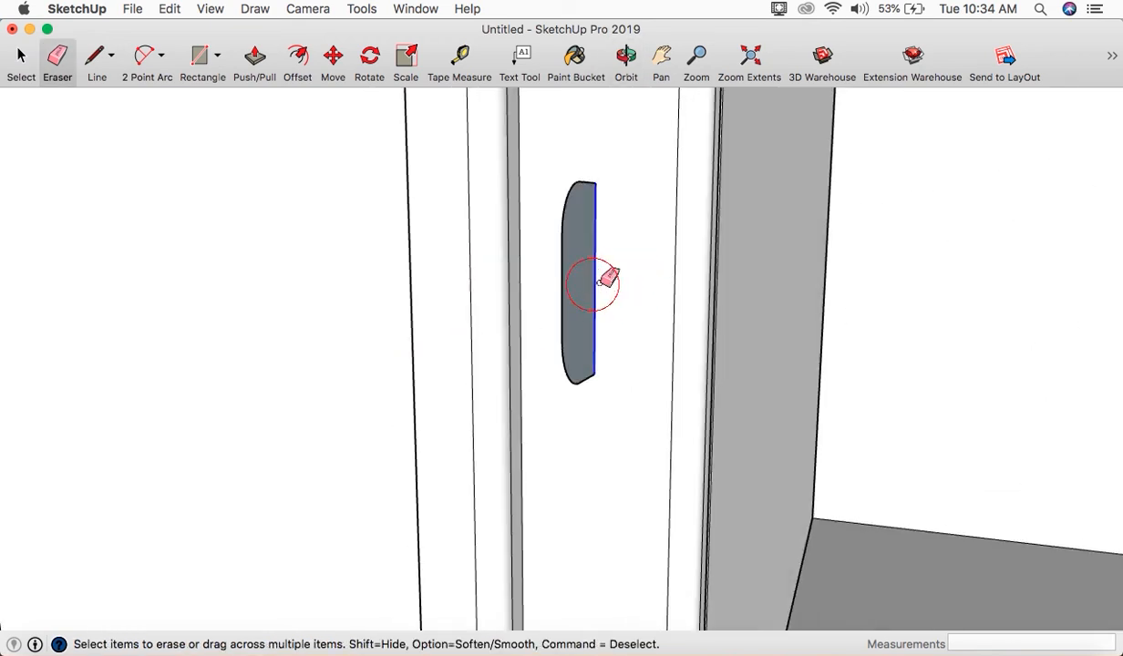
{"action": "left_click", "coordinate": [598, 282]}
{"action": "scroll", "coordinate": [620, 301], "scroll_direction": "down", "scroll_amount": 3}
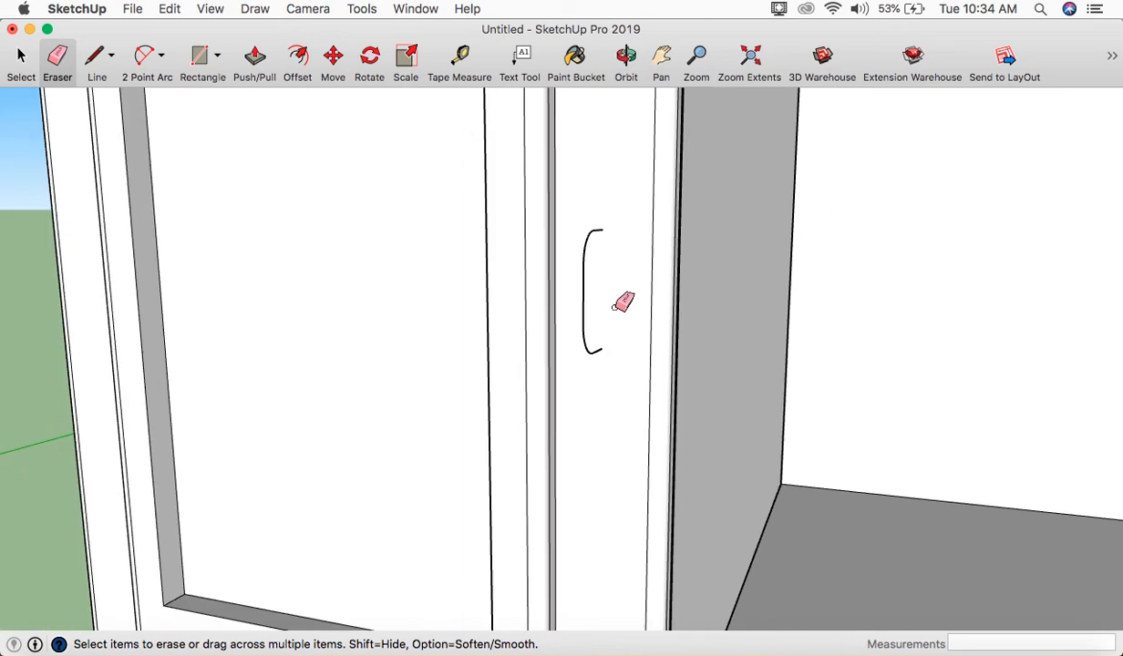
- Draw a circle with a radius of about 0.01 m on the door face, centred on the handle path's upper end
{"action": "scroll", "coordinate": [626, 313], "scroll_direction": "down", "scroll_amount": 3}
{"action": "mouse_move", "coordinate": [626, 315]}
{"action": "middle_mouse_down"}
{"action": "mouse_move", "coordinate": [268, 318]}
{"action": "mouse_move", "coordinate": [401, 325]}
{"action": "mouse_move", "coordinate": [672, 304]}
{"action": "mouse_move", "coordinate": [852, 308]}
{"action": "middle_mouse_up"}
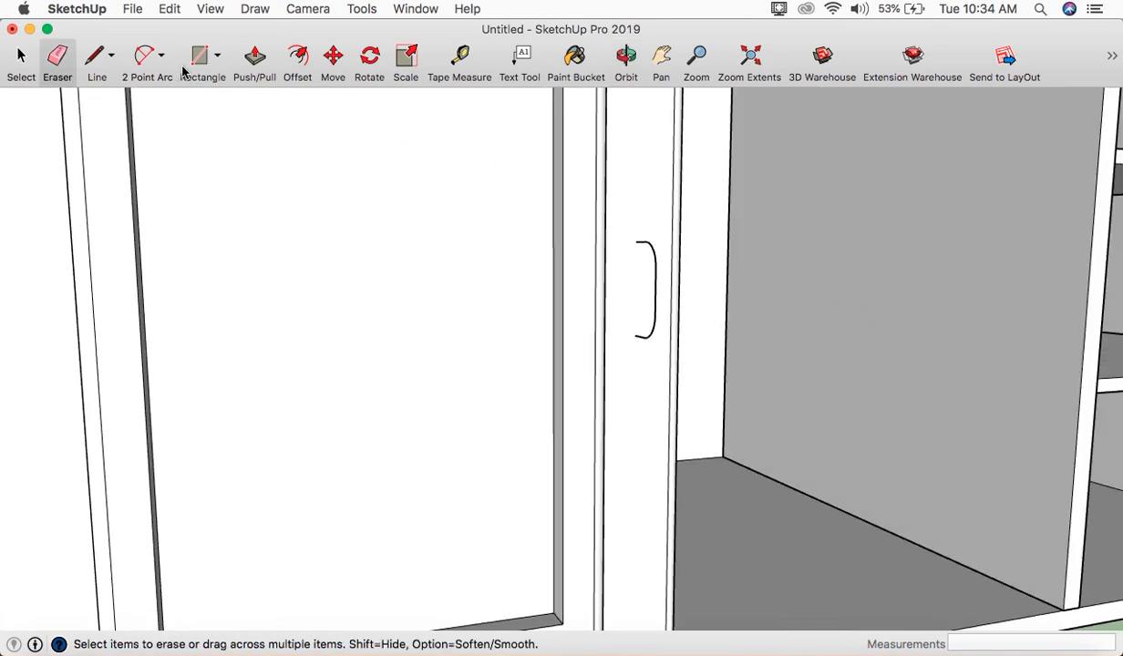
{"action": "left_click", "coordinate": [218, 59]}
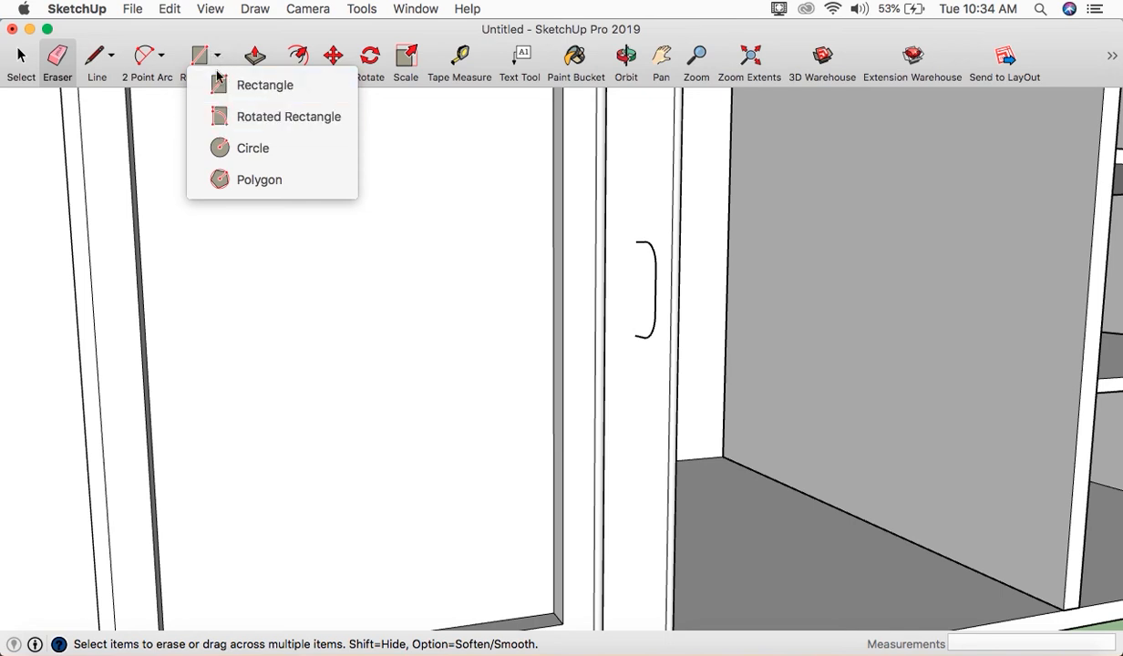
{"action": "left_click", "coordinate": [243, 155]}
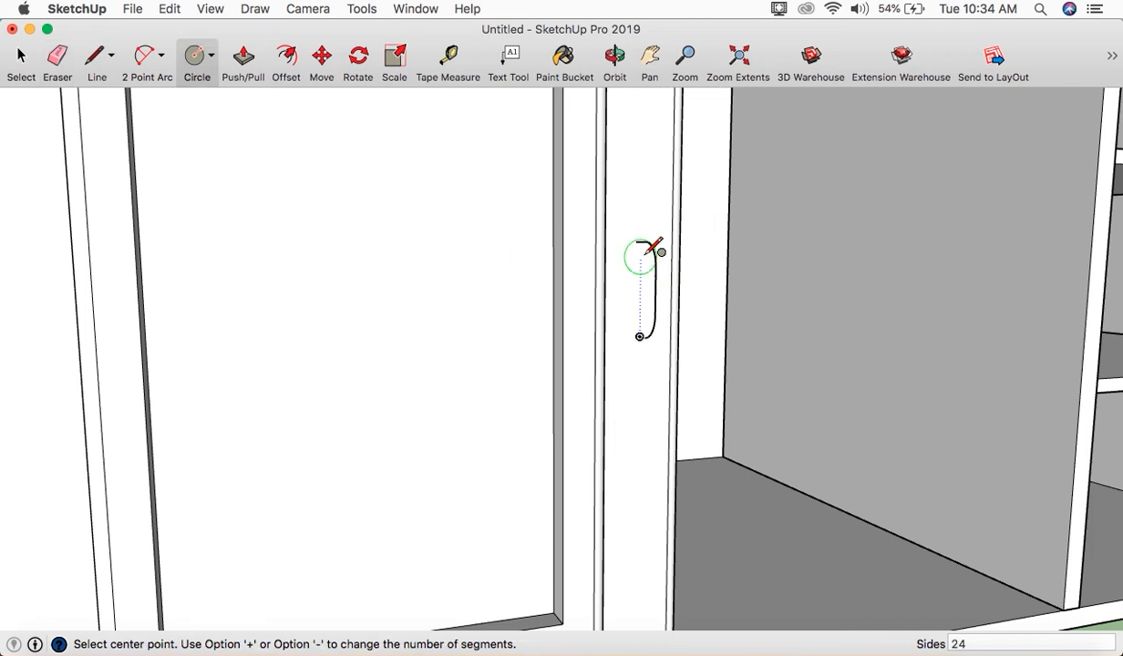
{"action": "scroll", "coordinate": [647, 239], "scroll_direction": "up", "scroll_amount": 2}
{"action": "scroll", "coordinate": [646, 237], "scroll_direction": "up", "scroll_amount": 3}
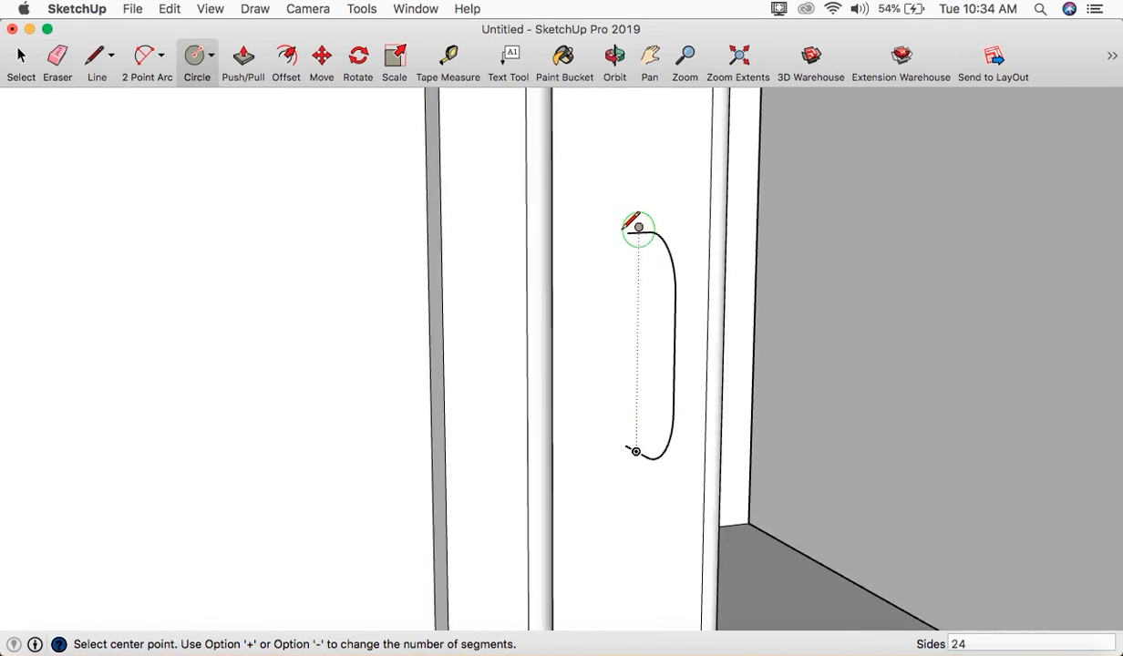
{"action": "scroll", "coordinate": [644, 232], "scroll_direction": "up", "scroll_amount": 2}
{"action": "scroll", "coordinate": [631, 230], "scroll_direction": "up", "scroll_amount": 2}
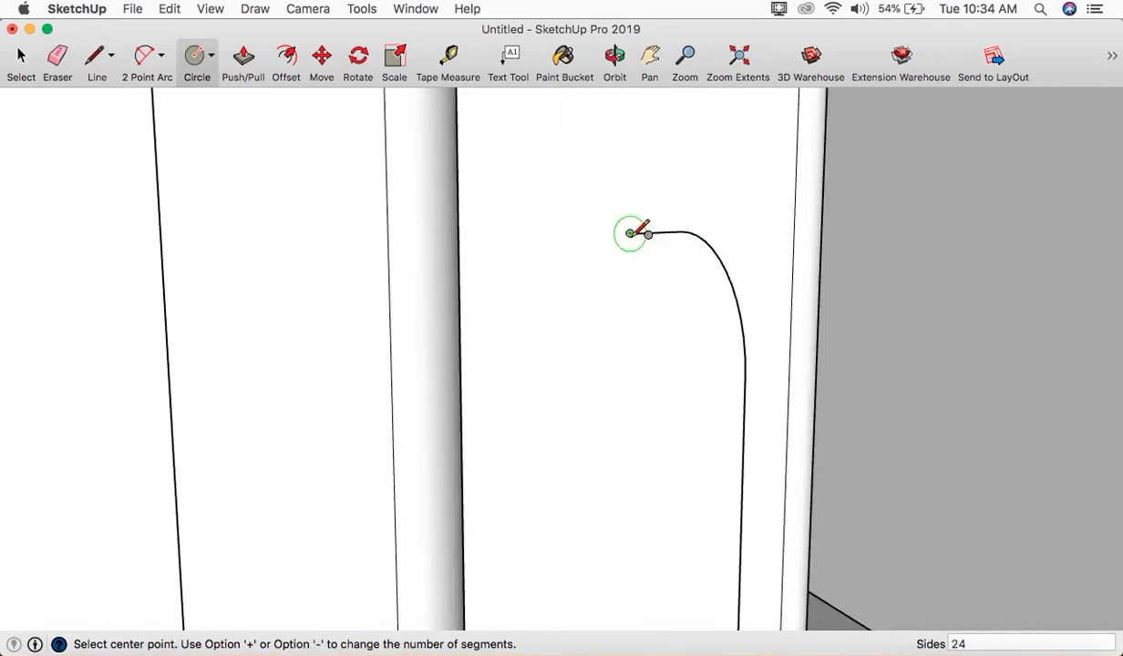
{"action": "middle_click_drag", "start_coordinate": [670, 315], "coordinate": [392, 314]}
{"action": "middle_click_drag", "start_coordinate": [682, 338], "coordinate": [551, 344]}
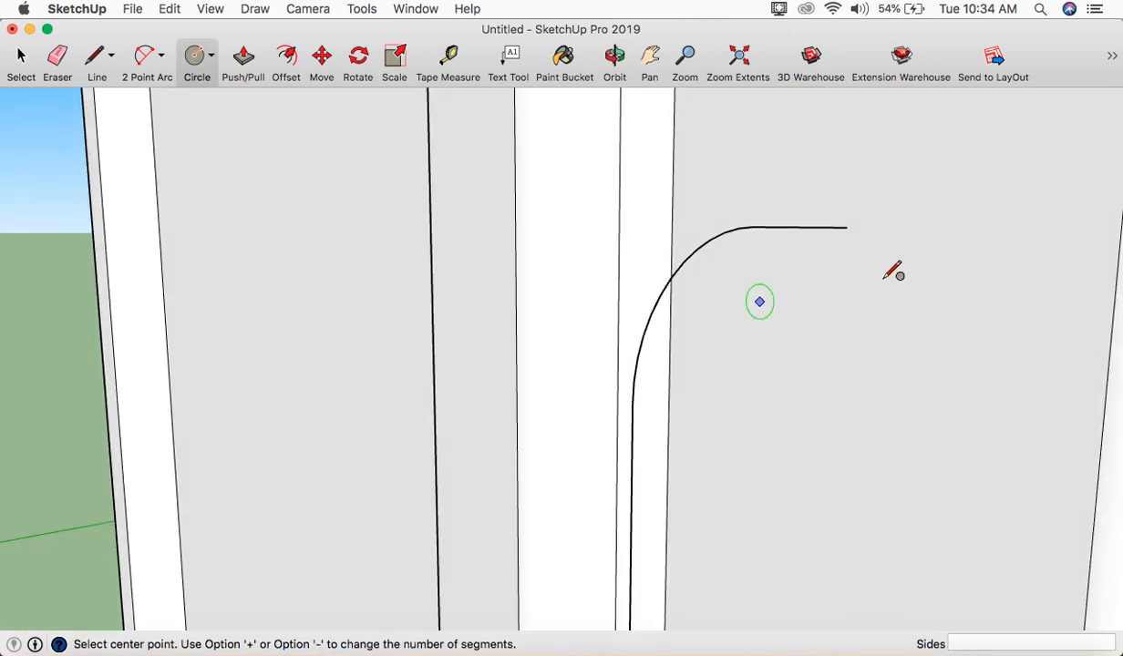
{"action": "left_click", "coordinate": [846, 227]}
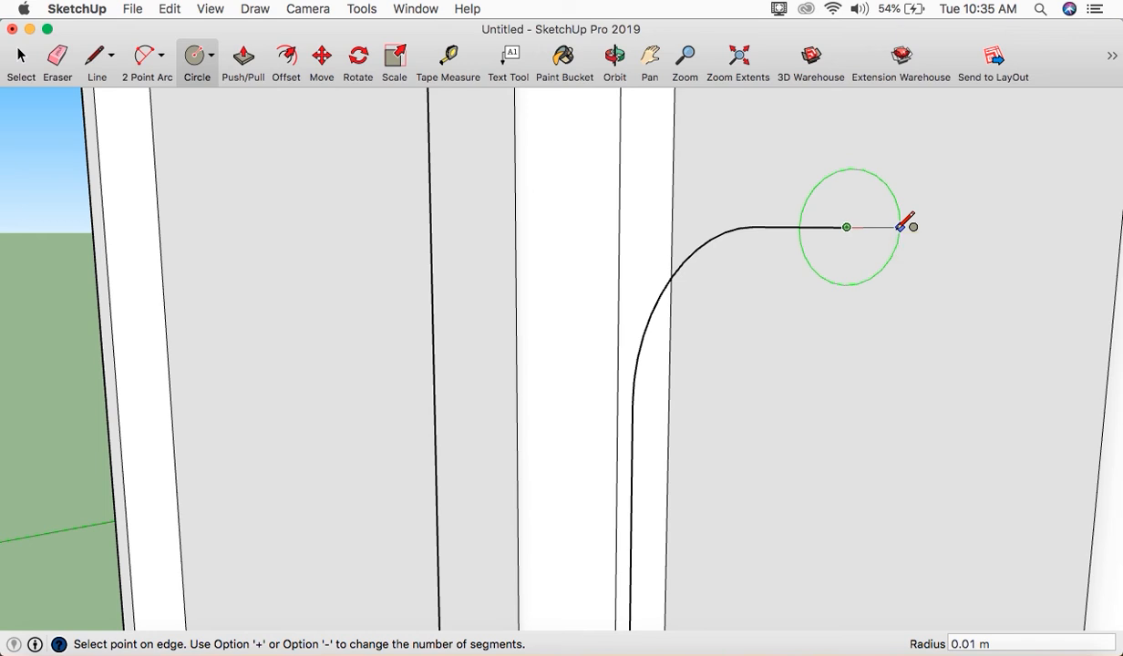
{"action": "left_click", "coordinate": [904, 227]}
- Select the whole rounded handle path and sweep the circle along it with Follow Me to form a tubular handle
{"action": "mouse_move", "coordinate": [905, 228]}
{"action": "middle_mouse_down"}
{"action": "mouse_move", "coordinate": [927, 301]}
{"action": "mouse_move", "coordinate": [915, 325]}
{"action": "mouse_move", "coordinate": [965, 354]}
{"action": "mouse_move", "coordinate": [1098, 320]}
{"action": "mouse_move", "coordinate": [848, 368]}
{"action": "mouse_move", "coordinate": [999, 354]}
{"action": "mouse_move", "coordinate": [879, 371]}
{"action": "mouse_move", "coordinate": [882, 333]}
{"action": "middle_mouse_up"}
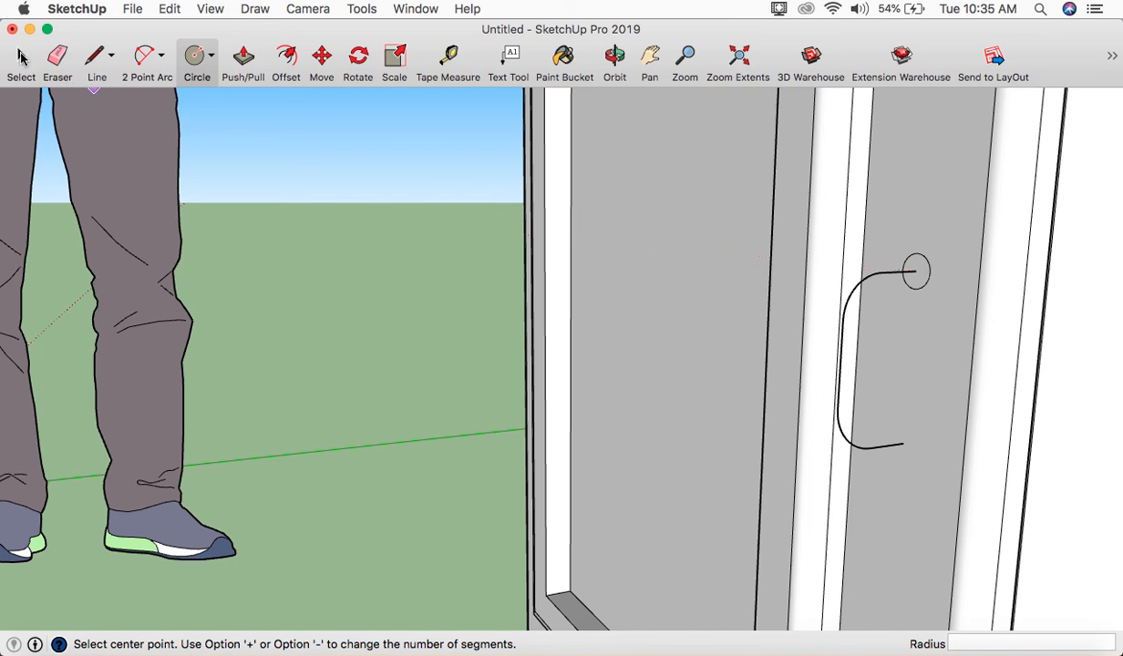
{"action": "left_click", "coordinate": [20, 59]}
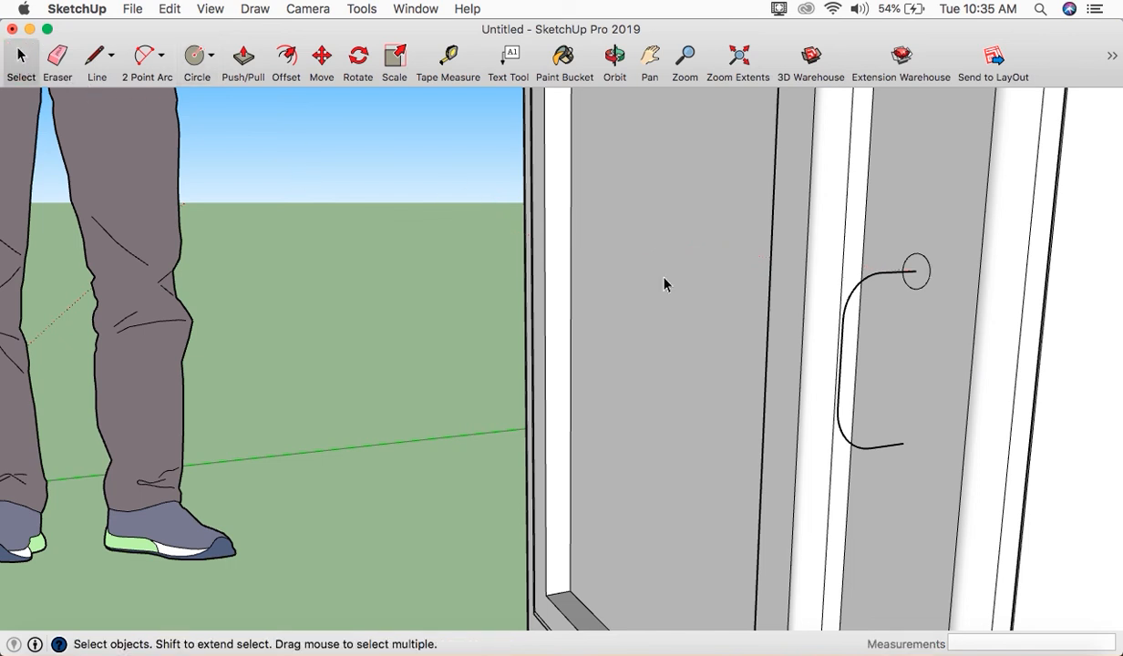
{"action": "left_click", "coordinate": [894, 276]}
{"action": "left_click", "coordinate": [869, 285], "text": "shift"}
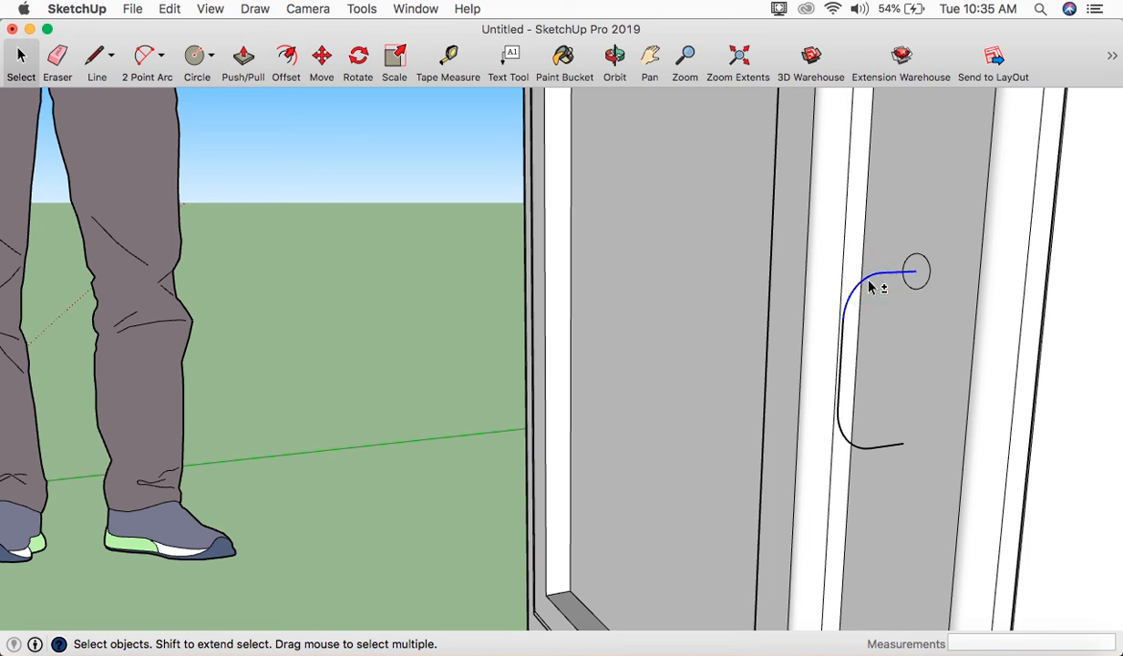
{"action": "left_click", "coordinate": [894, 446], "text": "shift"}
{"action": "left_click", "coordinate": [855, 445], "text": "shift"}
{"action": "middle_click_drag", "start_coordinate": [844, 447], "coordinate": [923, 446]}
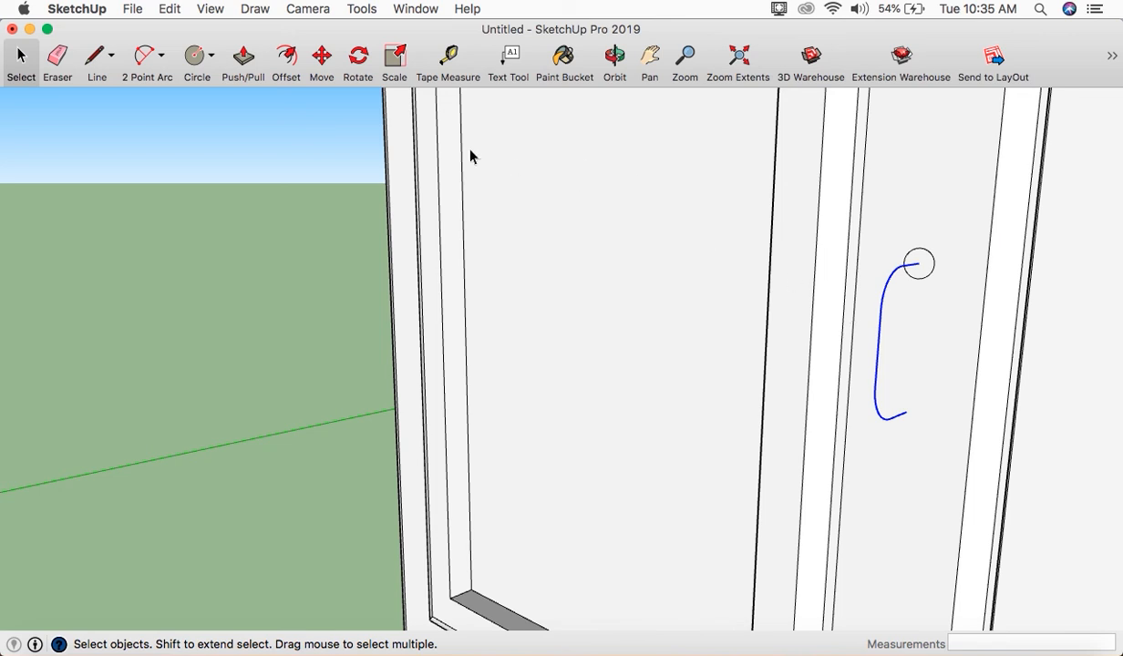
{"action": "left_click", "coordinate": [362, 10]}
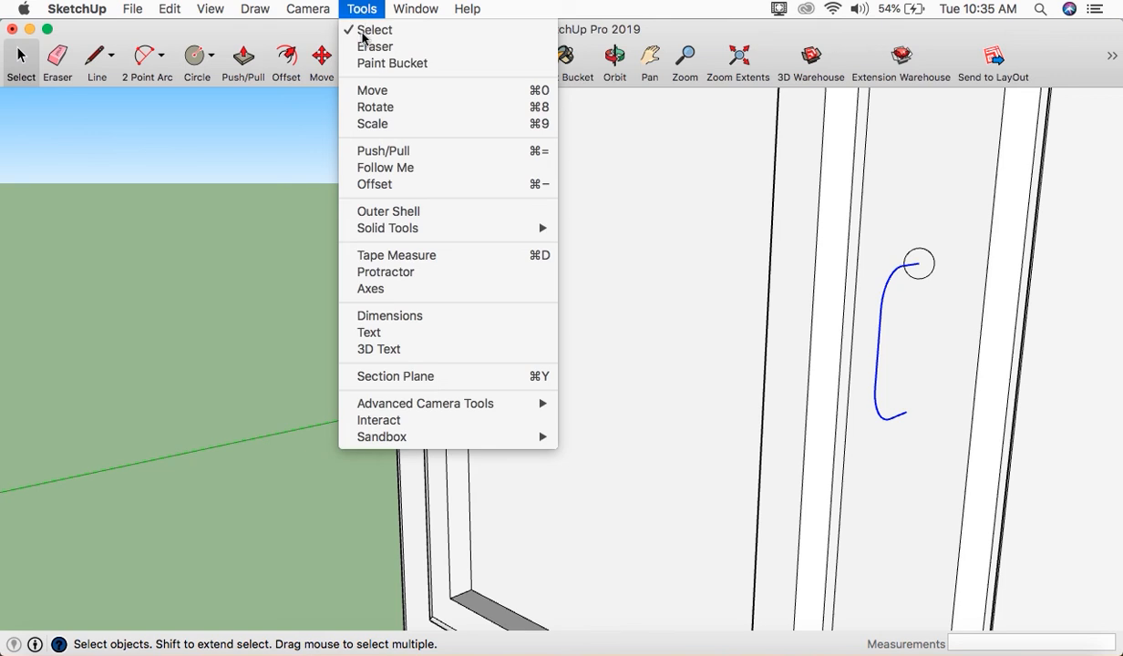
{"action": "left_click", "coordinate": [416, 171]}
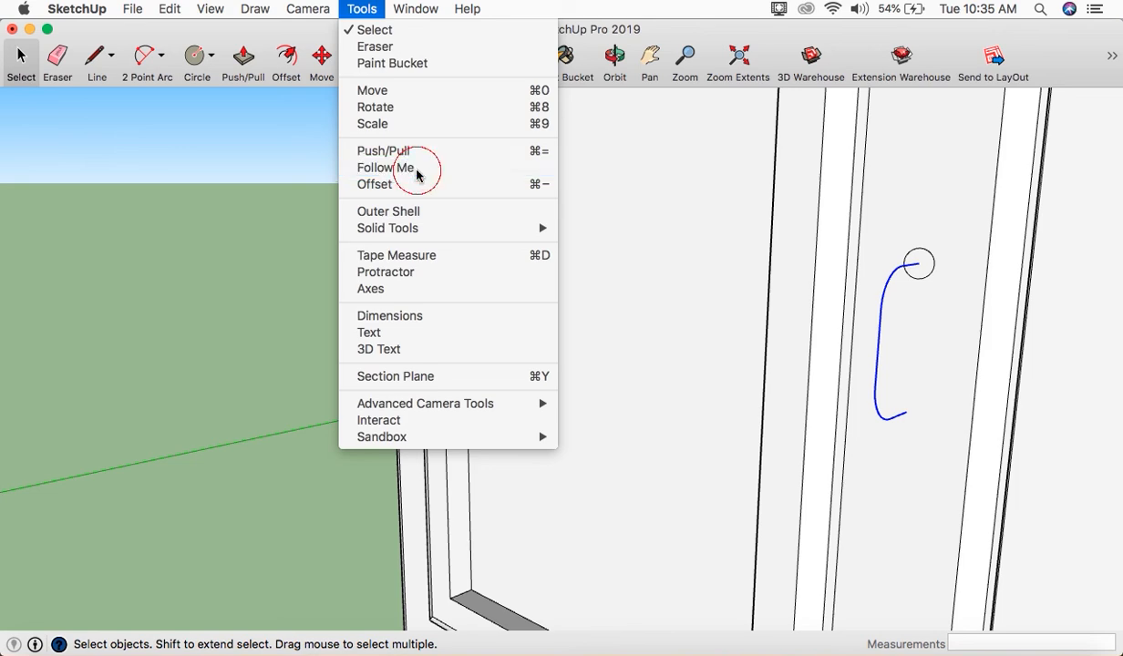
{"action": "left_click", "coordinate": [922, 274]}
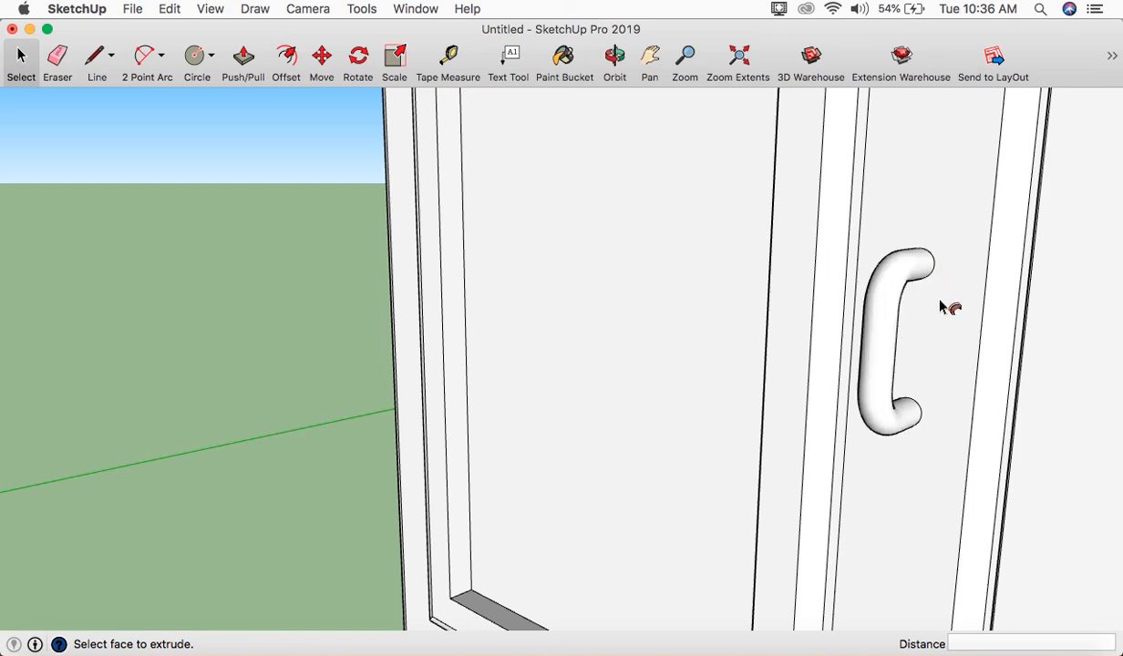
- Make the entire left door, including its handle, a component named "Door 1" and deselect it
{"action": "scroll", "coordinate": [943, 310], "scroll_direction": "down", "scroll_amount": 6}
{"action": "scroll", "coordinate": [726, 371], "scroll_direction": "down", "scroll_amount": 3}
{"action": "middle_click_drag", "start_coordinate": [726, 371], "coordinate": [639, 358]}
{"action": "left_click", "coordinate": [22, 56]}
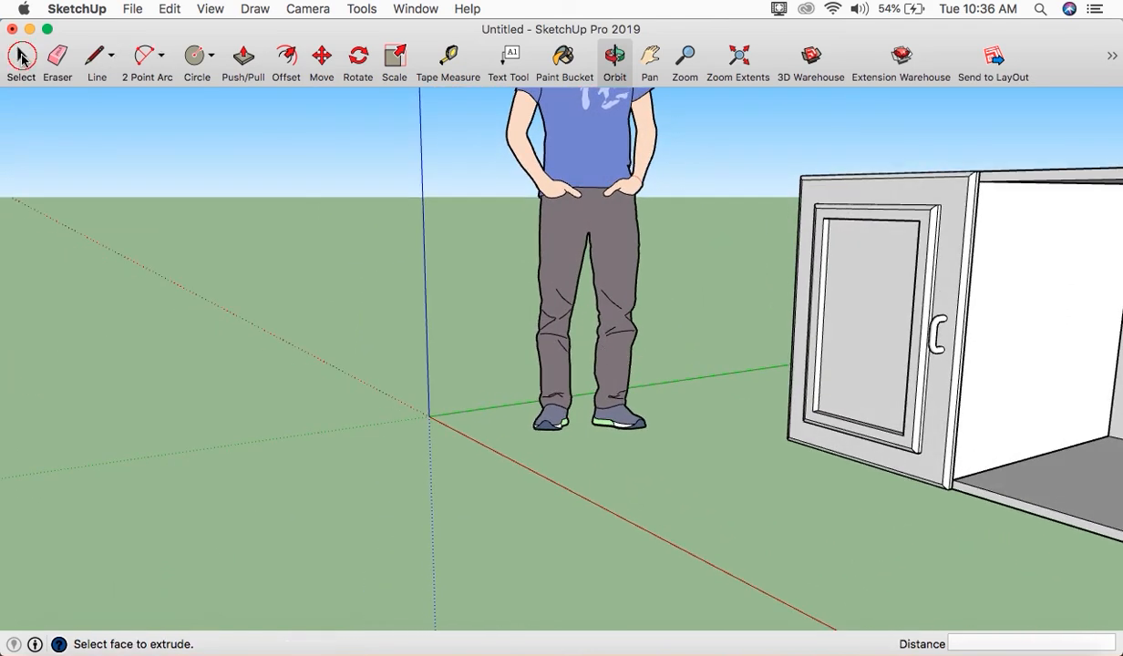
{"action": "left_click", "coordinate": [897, 318]}
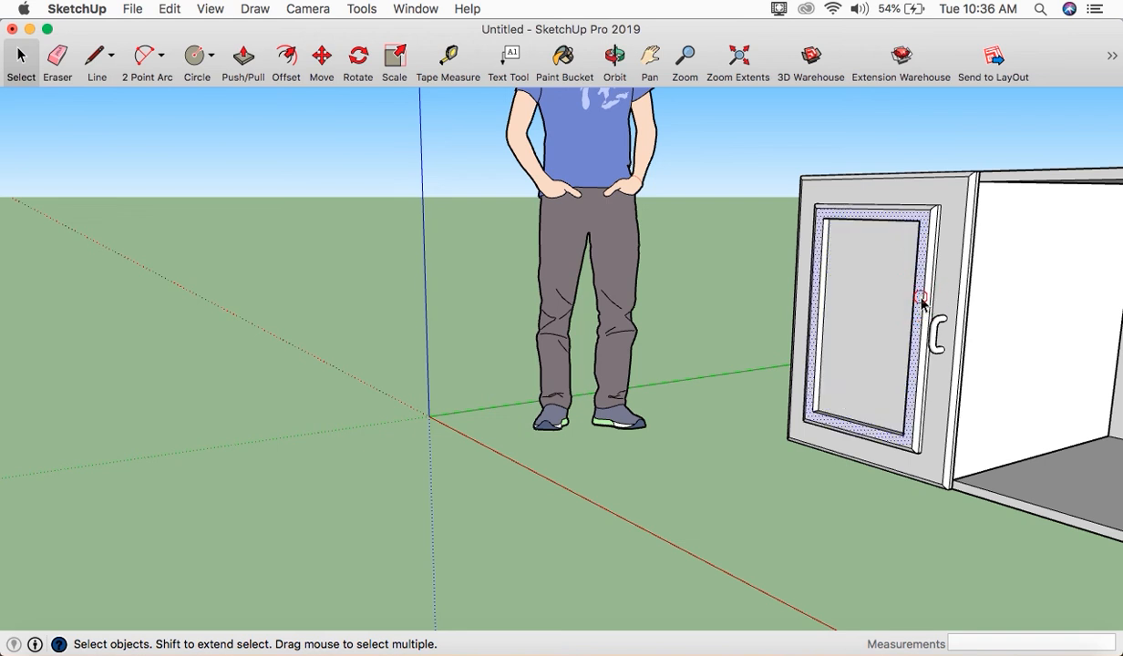
{"action": "triple_click", "coordinate": [923, 305]}
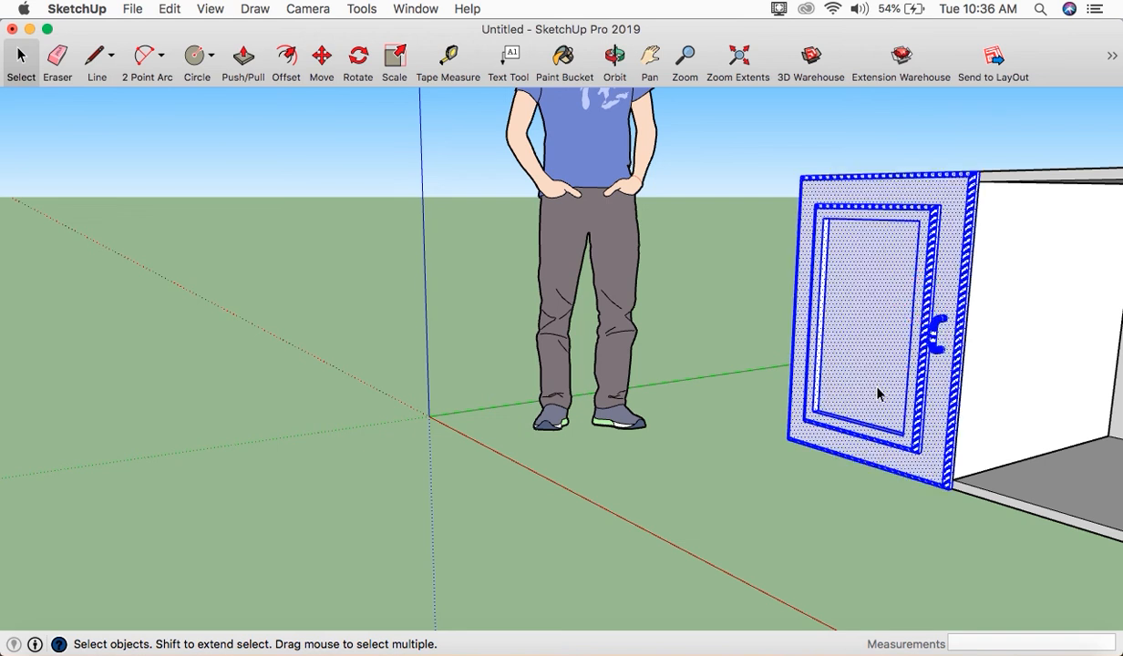
{"action": "right_click", "coordinate": [918, 344]}
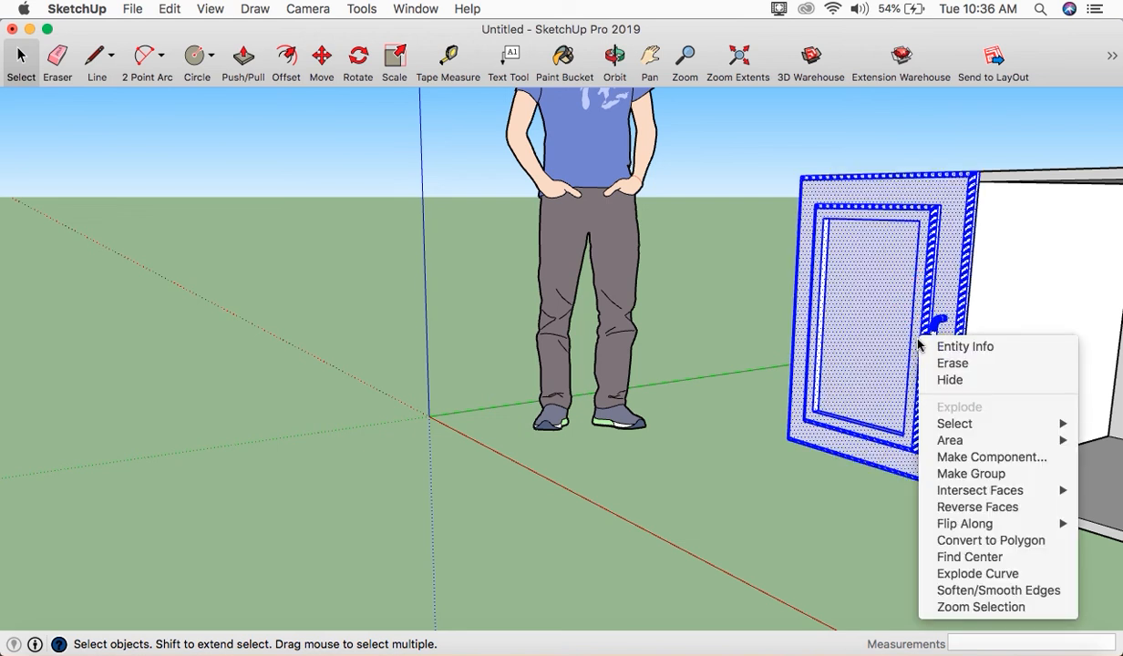
{"action": "left_click", "coordinate": [954, 458]}
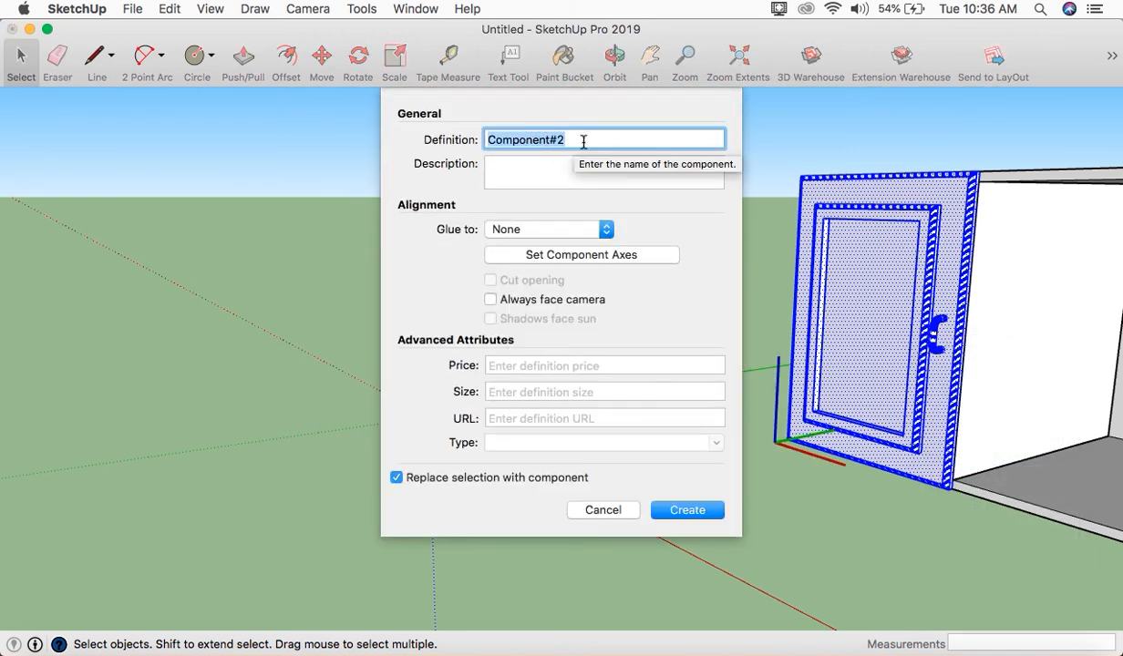
{"action": "type", "text": "Door 1"}
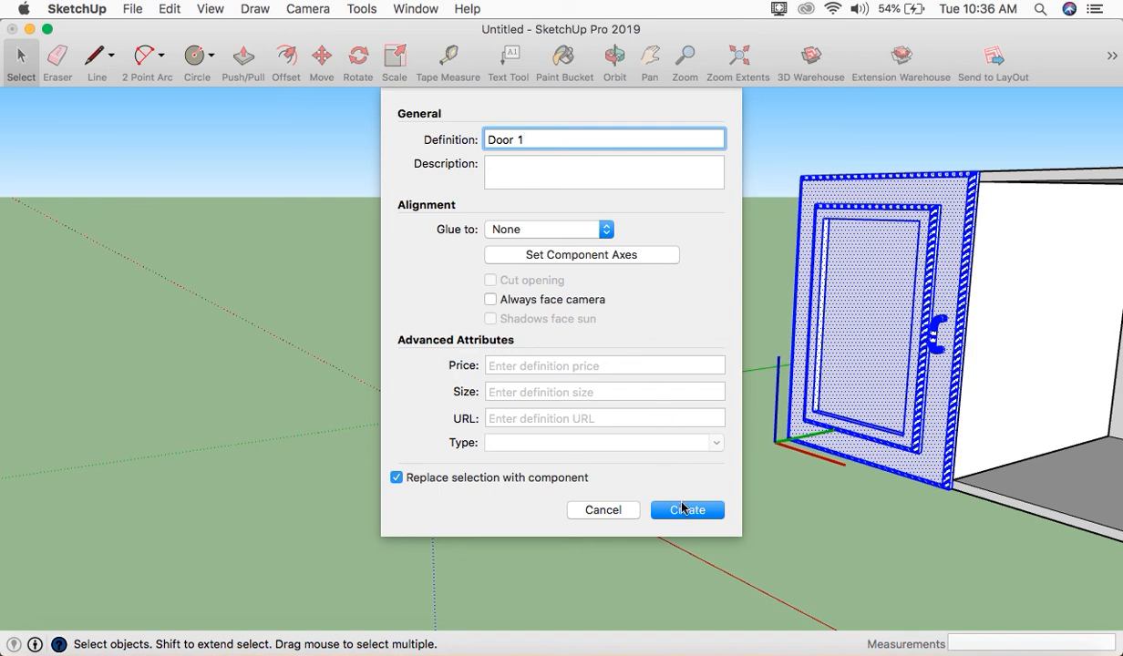
{"action": "left_click", "coordinate": [682, 512]}
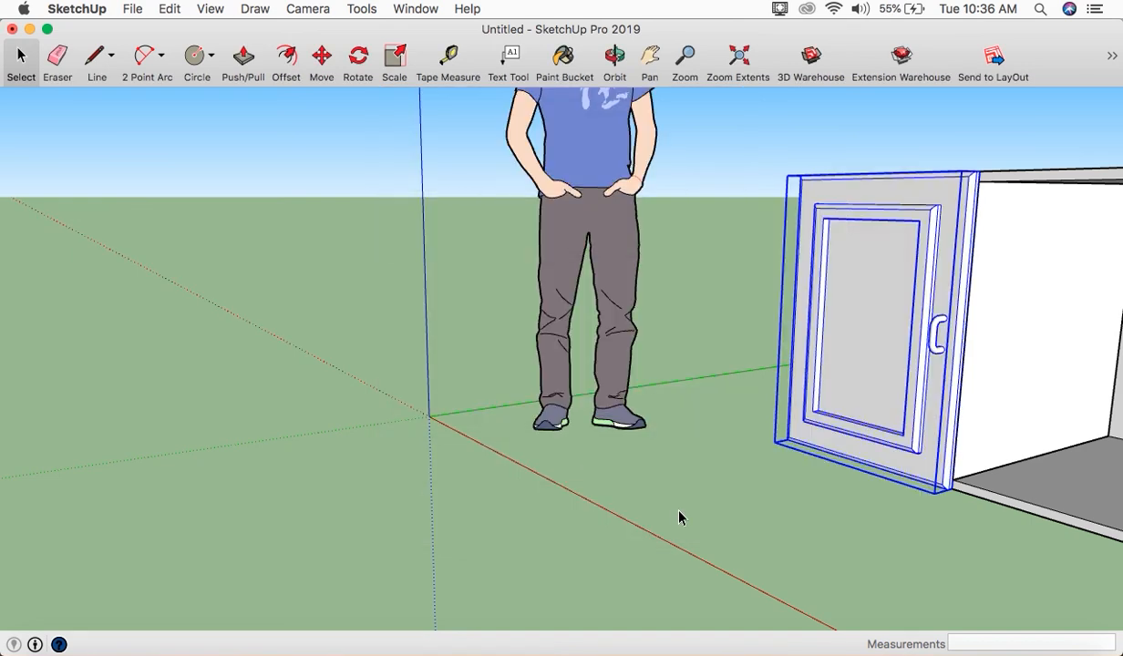
{"action": "scroll", "coordinate": [734, 521], "scroll_direction": "down", "scroll_amount": 5}
{"action": "left_click", "coordinate": [741, 529]}
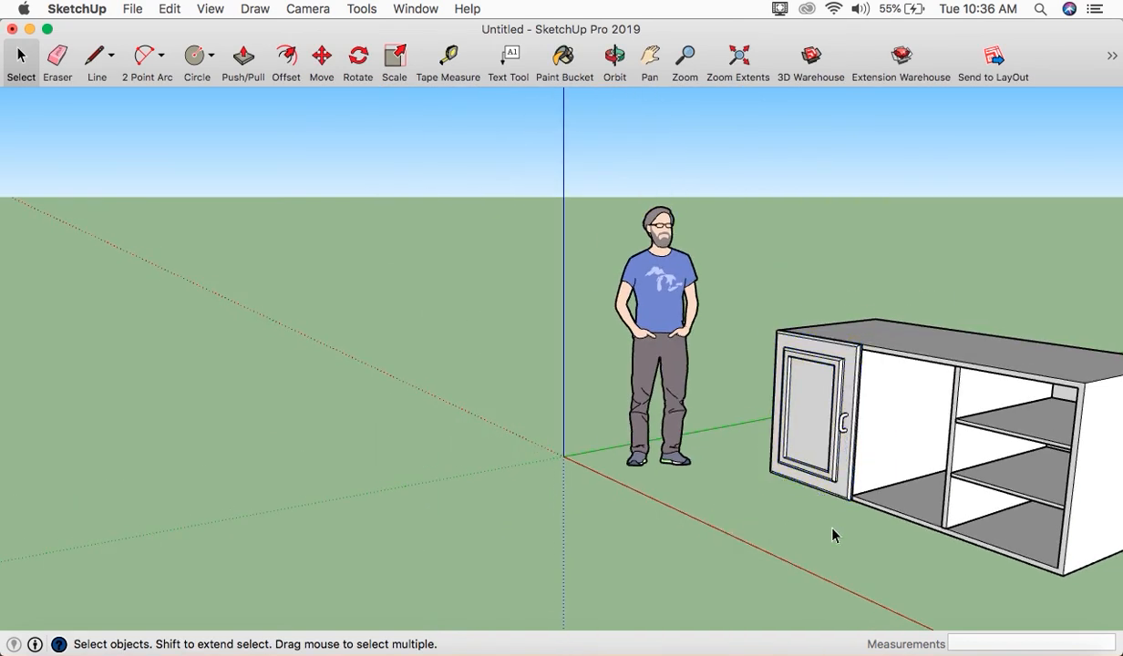
- Copy the Door 1 component about 1.31 m along the cabinet front, from its lower right corner to the cabinet's lower right front corner
{"action": "middle_click_drag", "start_coordinate": [850, 549], "coordinate": [862, 513]}
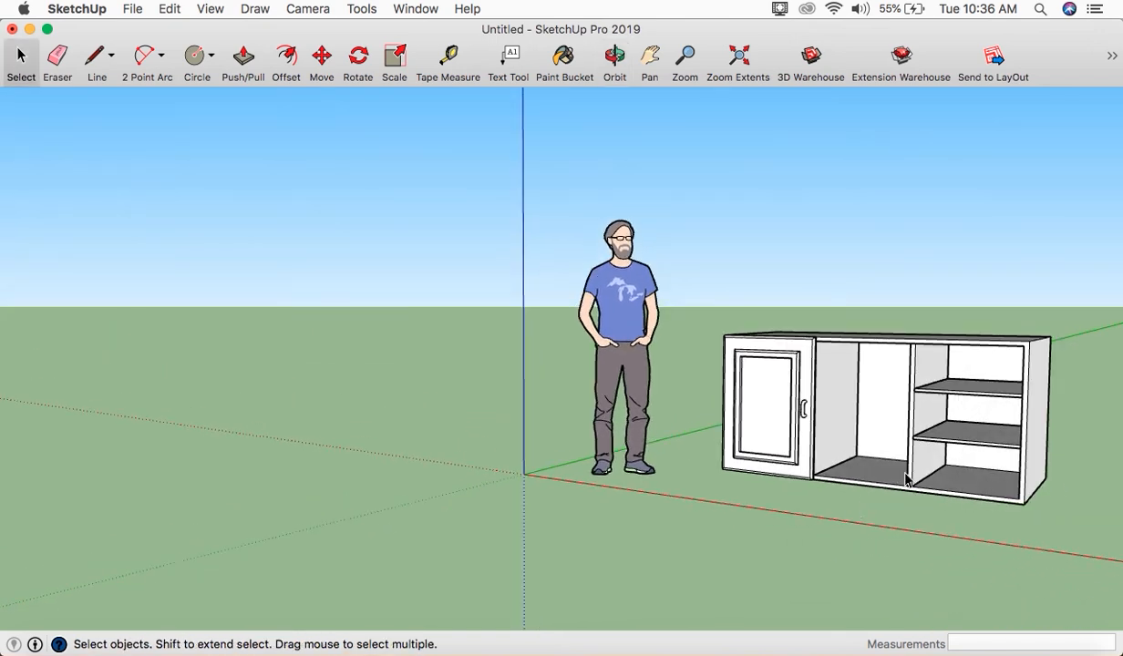
{"action": "scroll", "coordinate": [794, 415], "scroll_direction": "up", "scroll_amount": 3}
{"action": "left_click", "coordinate": [793, 414]}
{"action": "scroll", "coordinate": [887, 453], "scroll_direction": "down", "scroll_amount": 3}
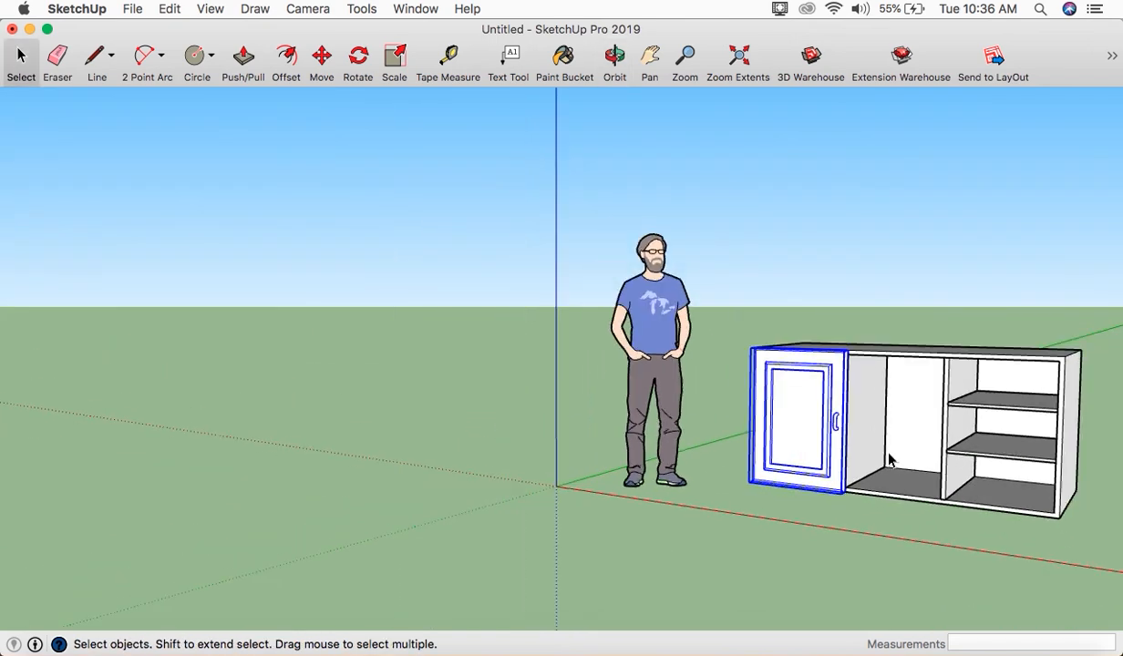
{"action": "scroll", "coordinate": [888, 460], "scroll_direction": "down", "scroll_amount": 2}
{"action": "scroll", "coordinate": [817, 490], "scroll_direction": "up", "scroll_amount": 2}
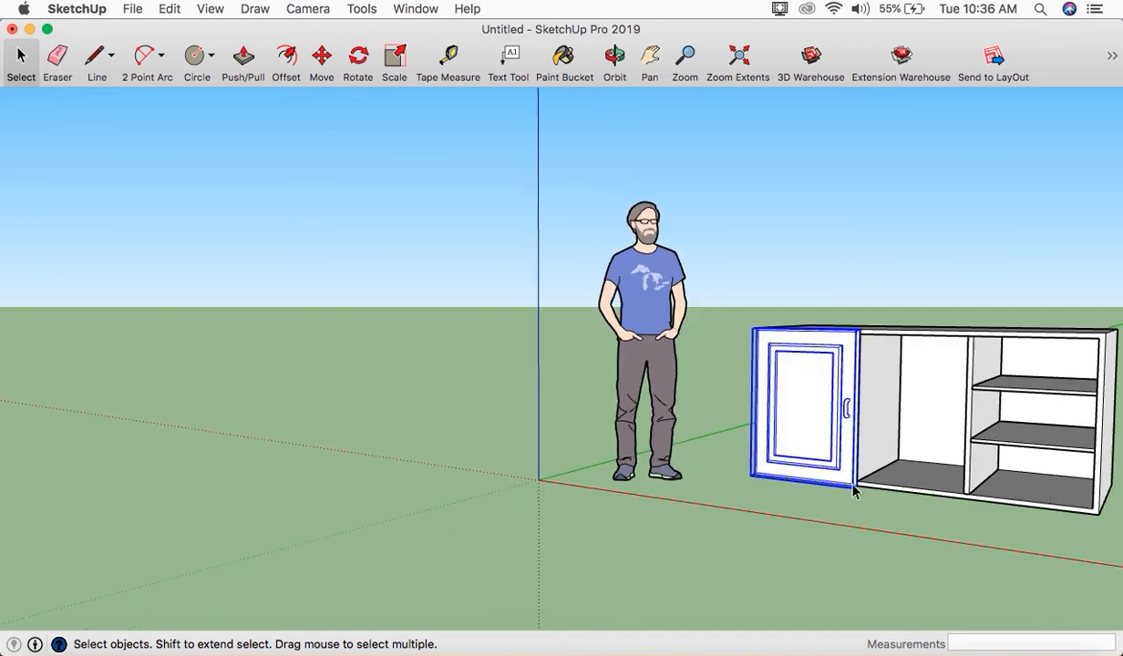
{"action": "left_click", "coordinate": [648, 61]}
{"action": "left_click_drag", "start_coordinate": [739, 348], "coordinate": [493, 334]}
{"action": "scroll", "coordinate": [597, 411], "scroll_direction": "up", "scroll_amount": 3}
{"action": "key", "text": "o"}
{"action": "left_click_drag", "start_coordinate": [572, 408], "coordinate": [714, 421]}
{"action": "key", "text": "h"}
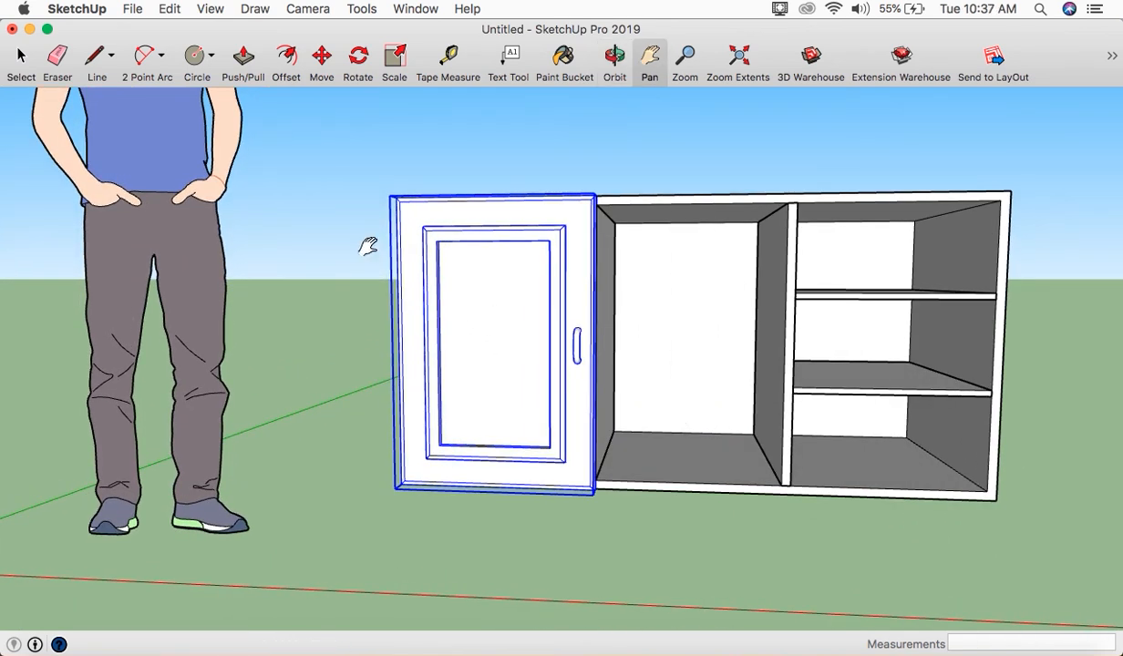
{"action": "left_click", "coordinate": [321, 60]}
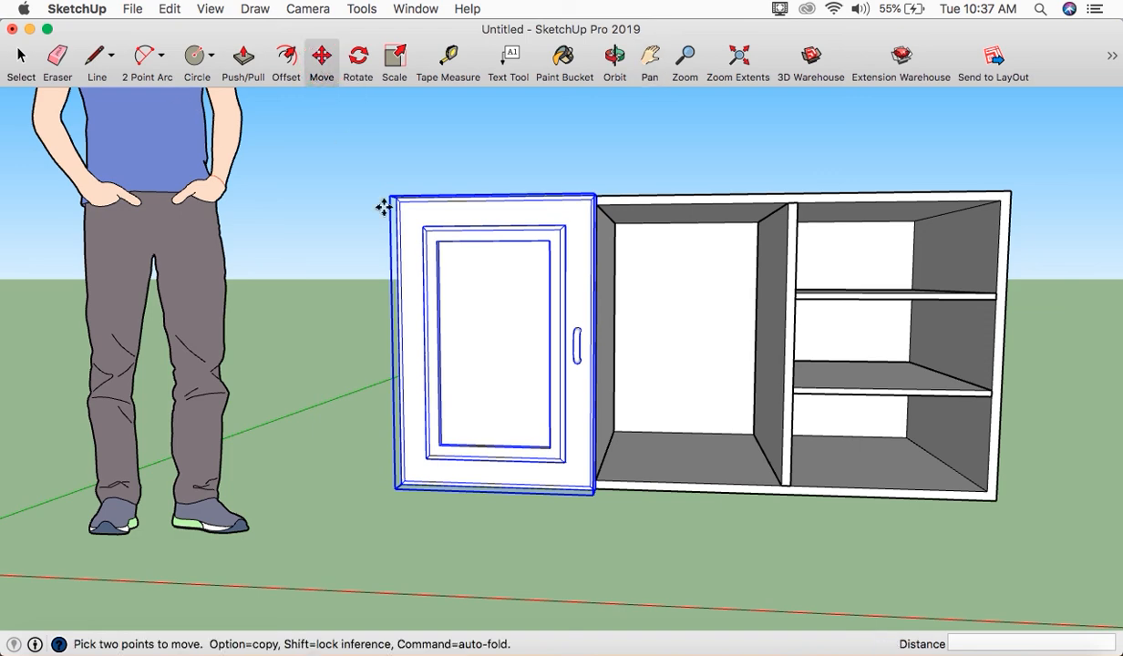
{"action": "scroll", "coordinate": [642, 498], "scroll_direction": "up", "scroll_amount": 3}
{"action": "middle_click_drag", "start_coordinate": [642, 496], "coordinate": [459, 489]}
{"action": "scroll", "coordinate": [542, 487], "scroll_direction": "up", "scroll_amount": 5}
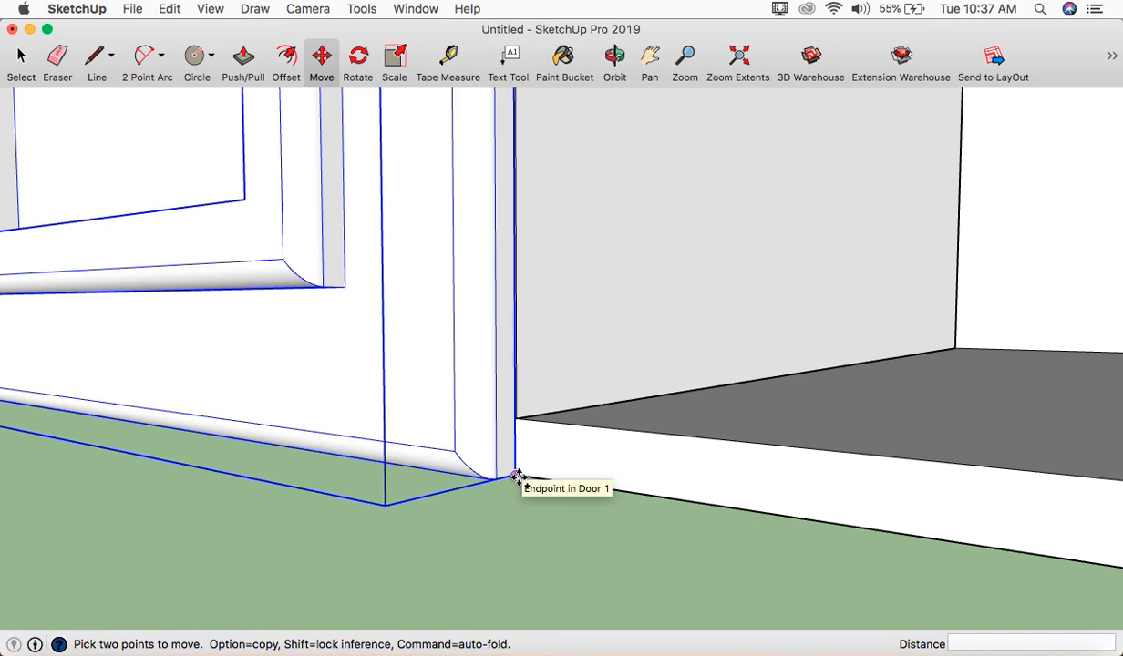
{"action": "scroll", "coordinate": [515, 477], "scroll_direction": "down", "scroll_amount": 5}
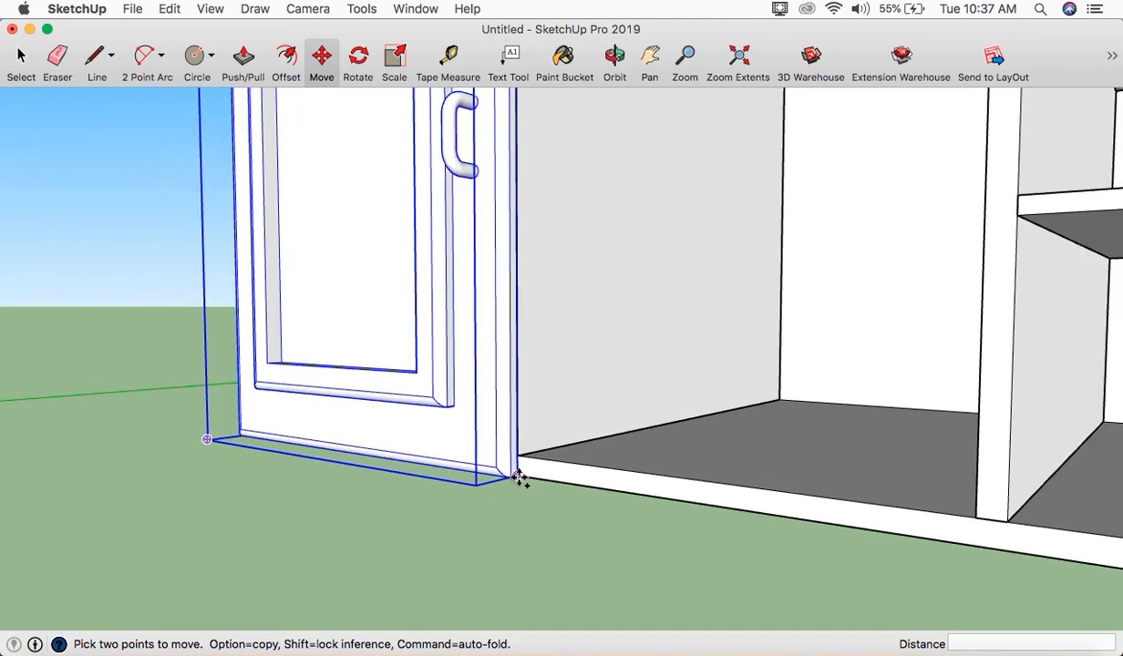
{"action": "scroll", "coordinate": [517, 477], "scroll_direction": "down", "scroll_amount": 3}
{"action": "left_click", "coordinate": [519, 478]}
{"action": "key", "text": "alt"}
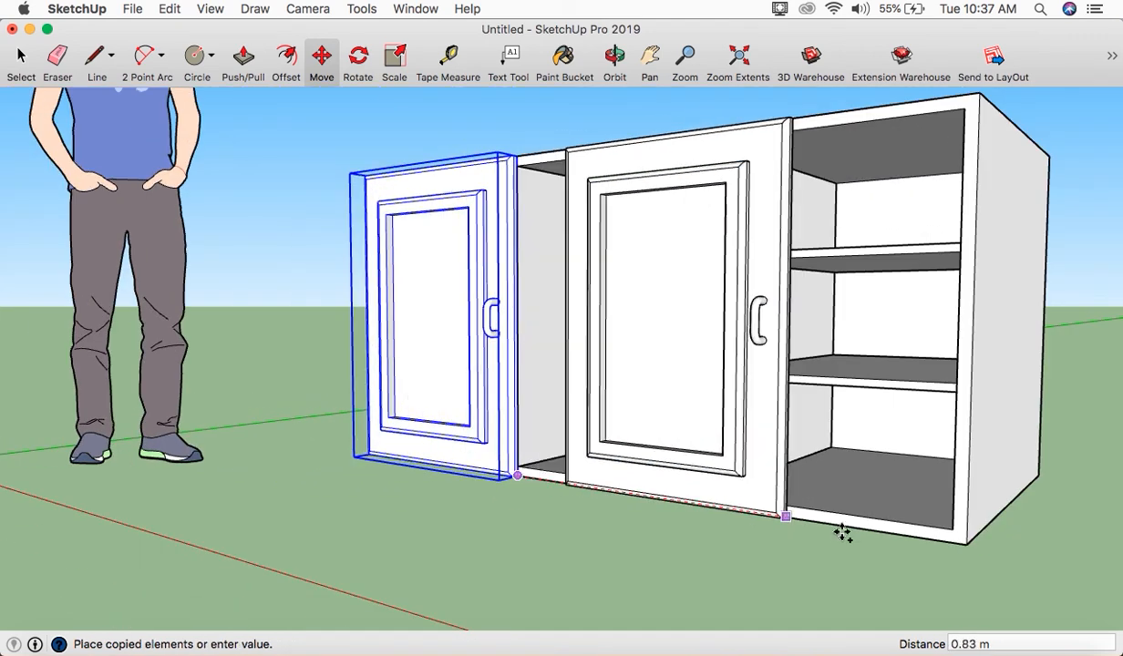
{"action": "left_click", "coordinate": [964, 545]}
- Flip the copied right-hand door along the component's red axis so its handle faces the cabinet's middle
{"action": "scroll", "coordinate": [861, 525], "scroll_direction": "down", "scroll_amount": 5}
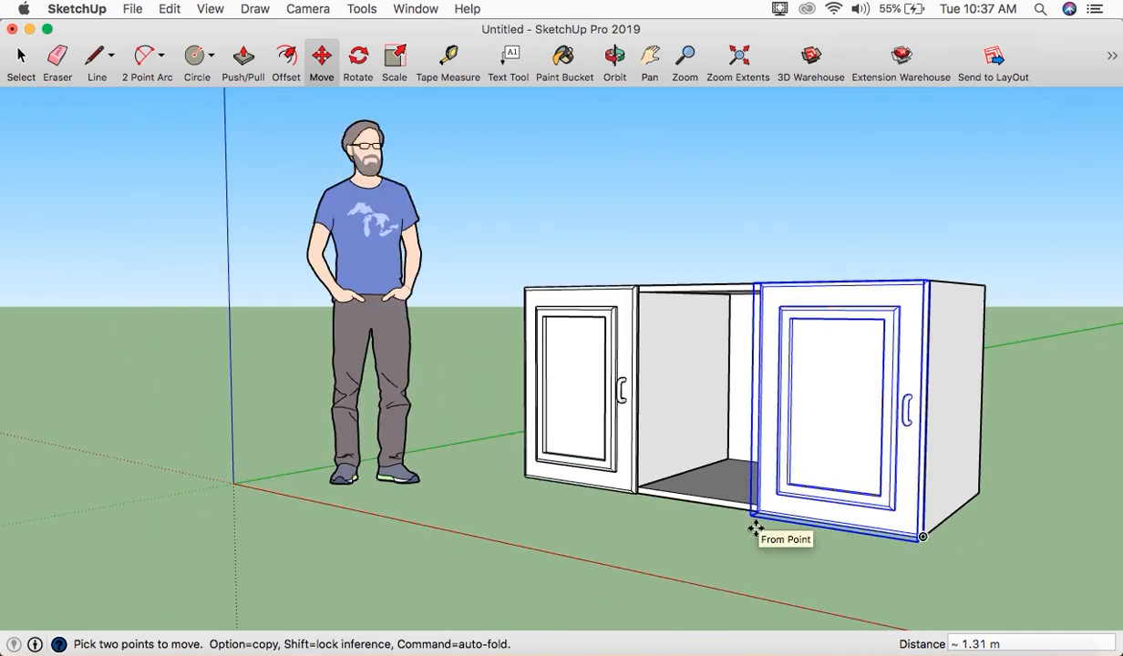
{"action": "right_click", "coordinate": [828, 412]}
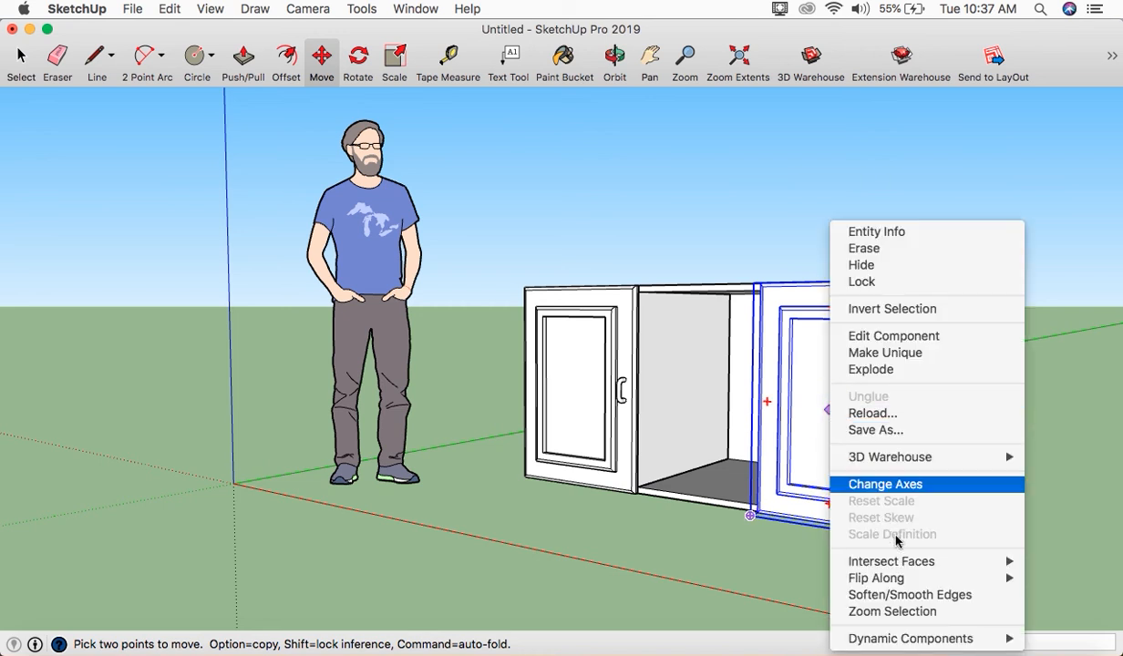
{"action": "mouse_move", "coordinate": [925, 577]}
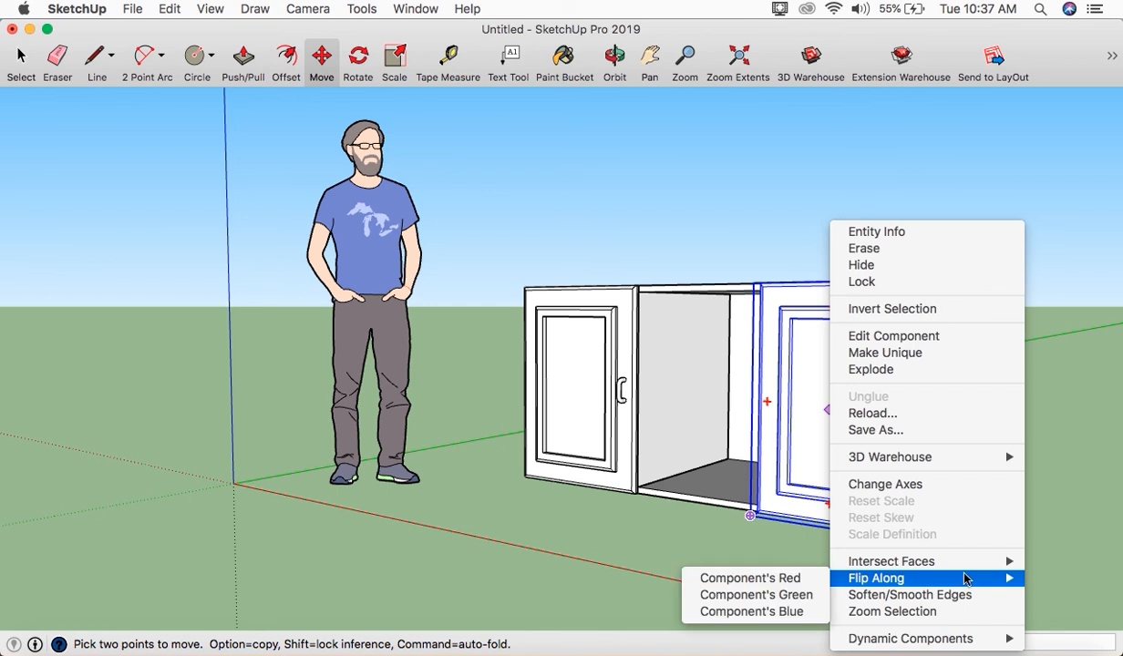
{"action": "left_click", "coordinate": [792, 579]}
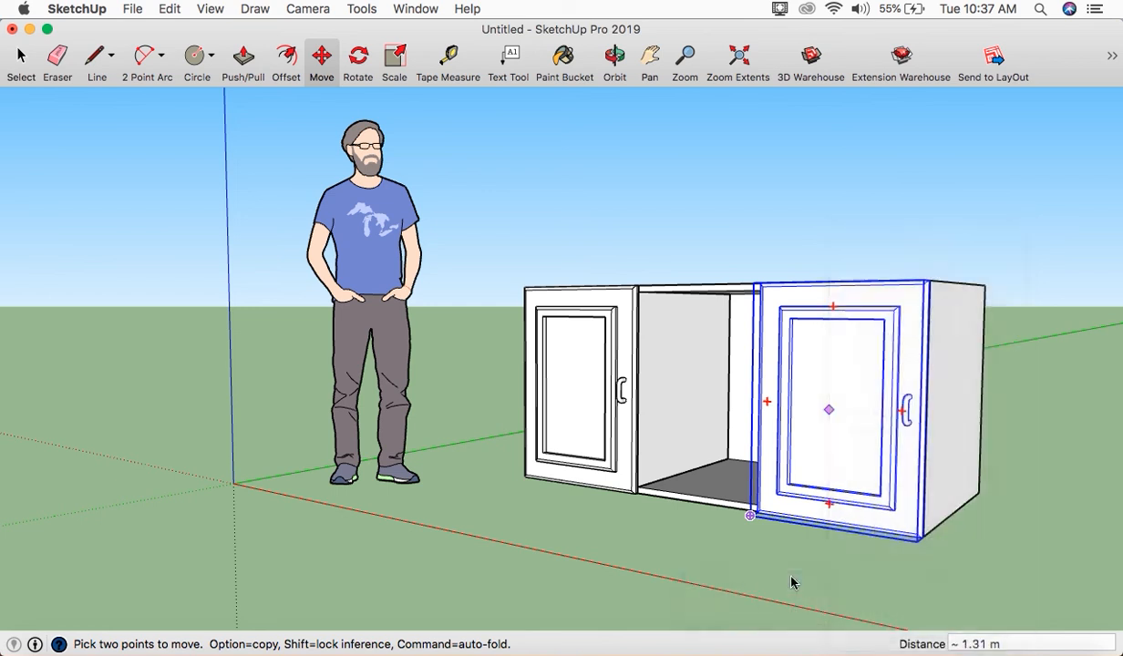
{"action": "middle_click_drag", "start_coordinate": [859, 581], "coordinate": [770, 573]}
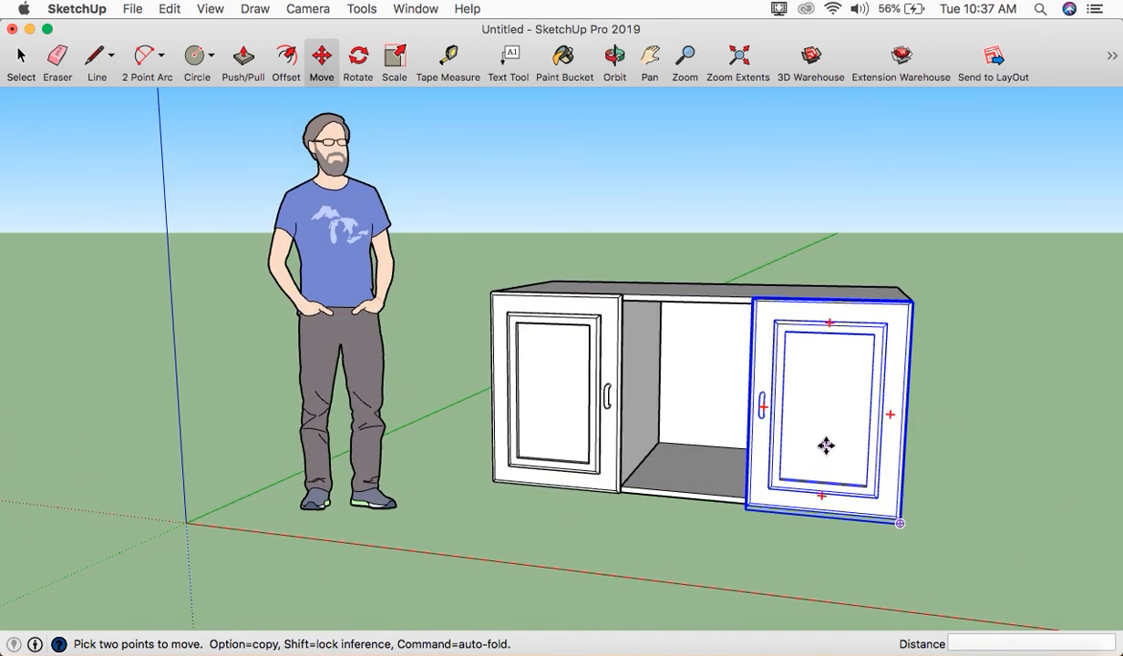
- Explode the flipped right-hand door component into loose geometry, leaving the left door component intact
{"action": "left_click", "coordinate": [27, 64]}
{"action": "left_click", "coordinate": [568, 390]}
{"action": "left_click", "coordinate": [813, 381]}
{"action": "left_click", "coordinate": [563, 357]}
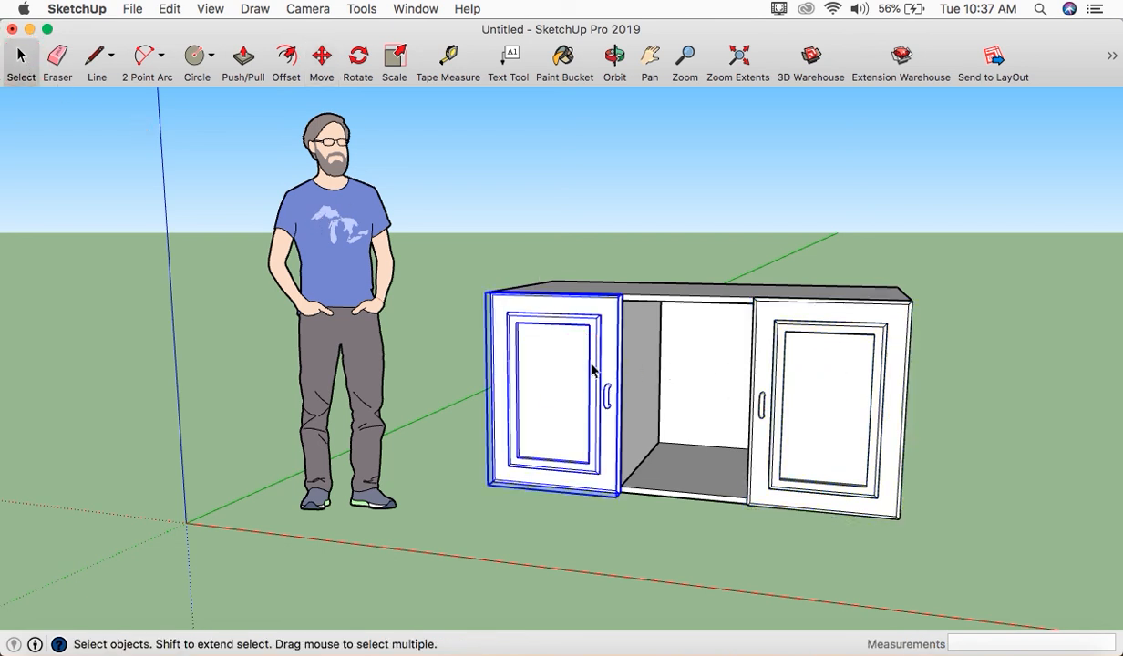
{"action": "left_click", "coordinate": [796, 367]}
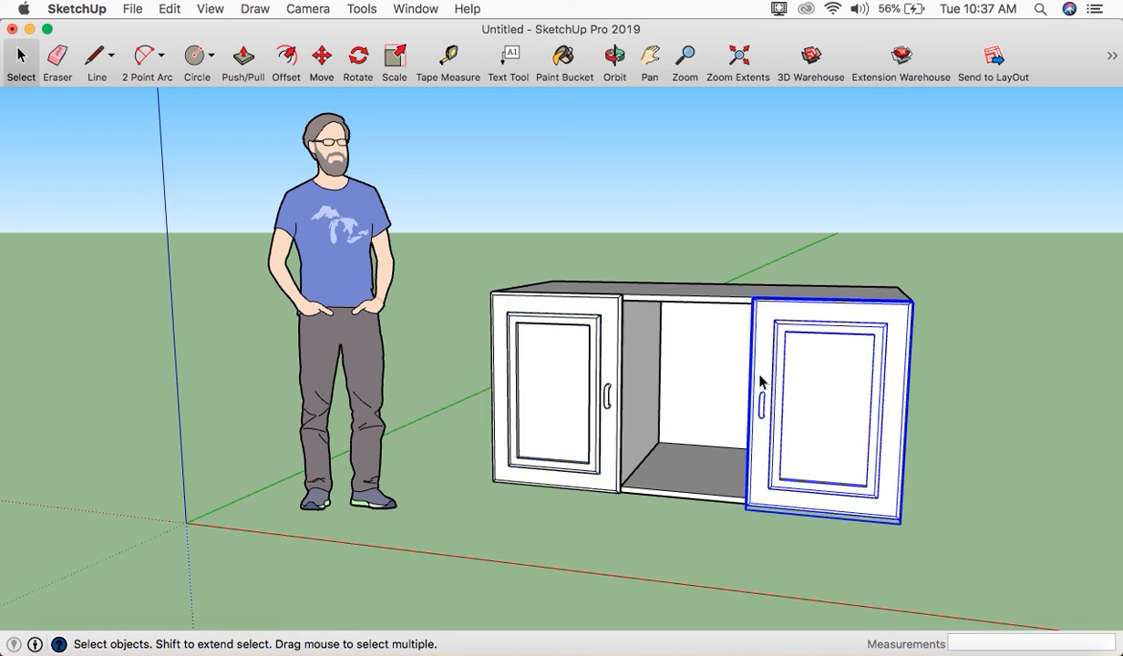
{"action": "left_click", "coordinate": [557, 365]}
{"action": "left_click", "coordinate": [813, 387]}
{"action": "right_click", "coordinate": [811, 381]}
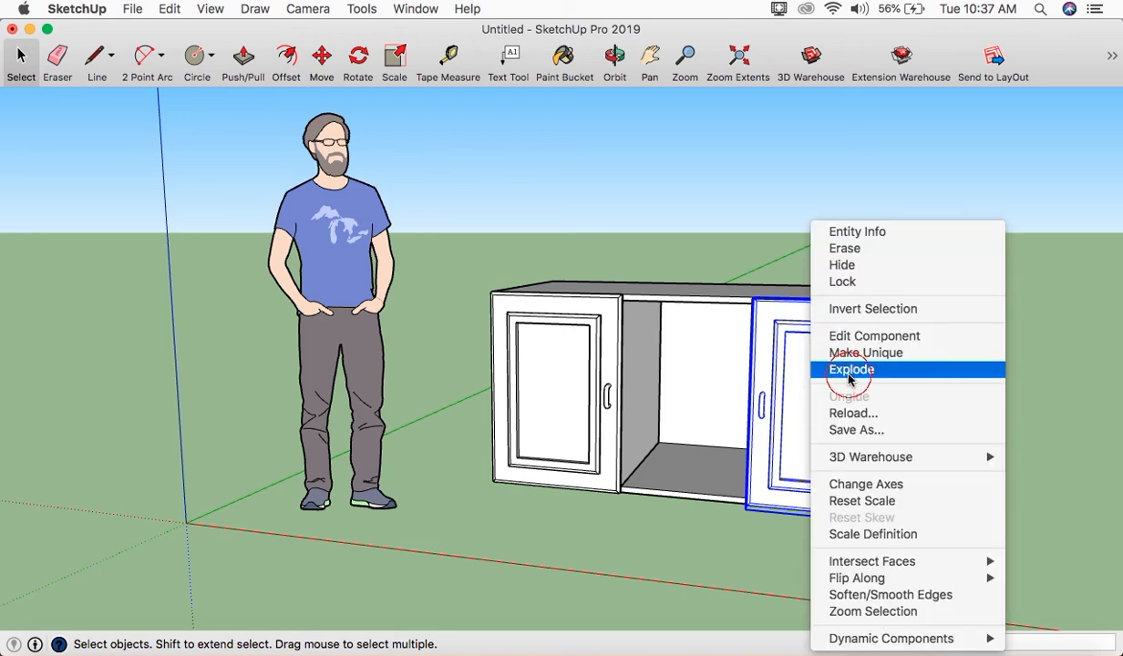
{"action": "left_click", "coordinate": [848, 372]}
- Make the exploded right-hand door geometry a new component named "Door 2" and deselect it
{"action": "right_click", "coordinate": [782, 370]}
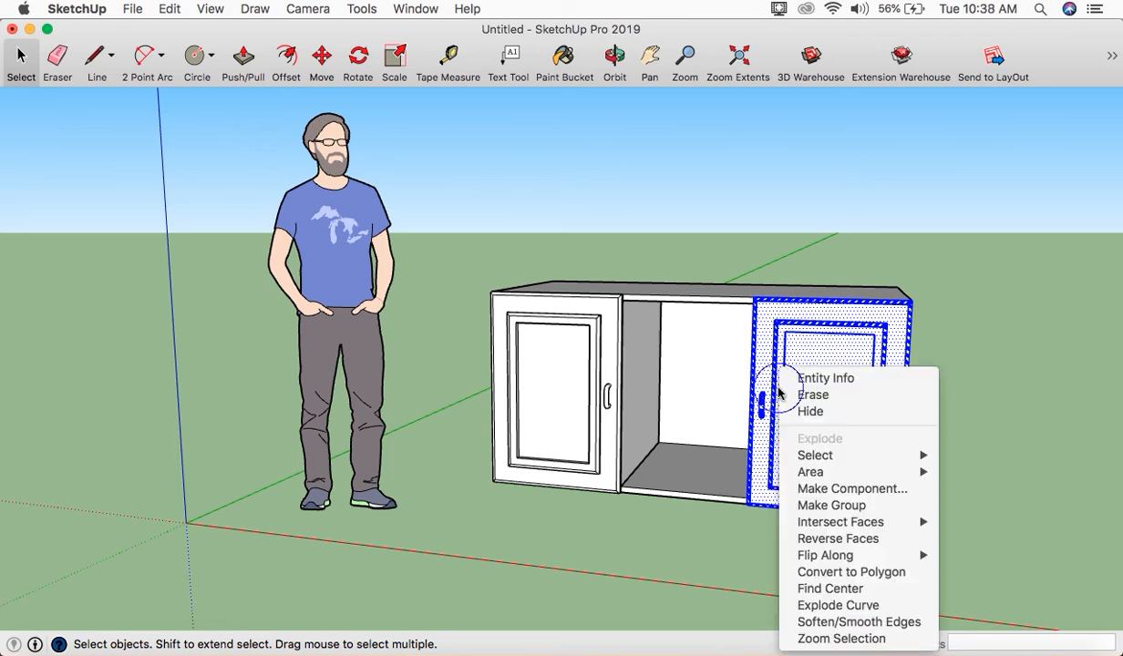
{"action": "left_click", "coordinate": [849, 489]}
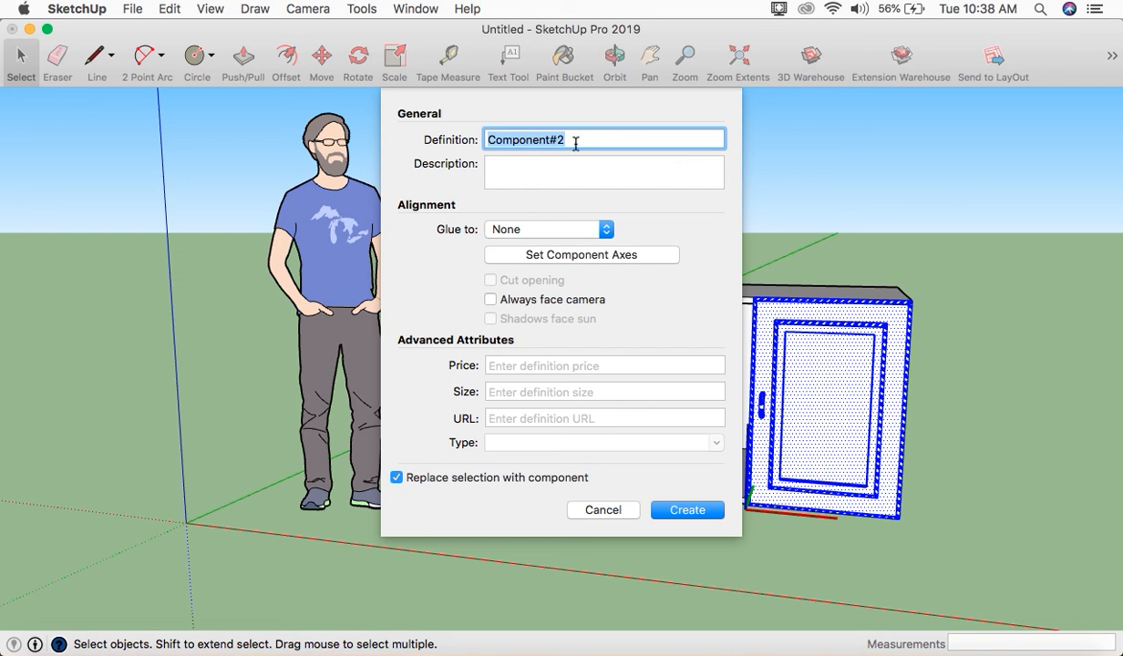
{"action": "type", "text": "Door 2"}
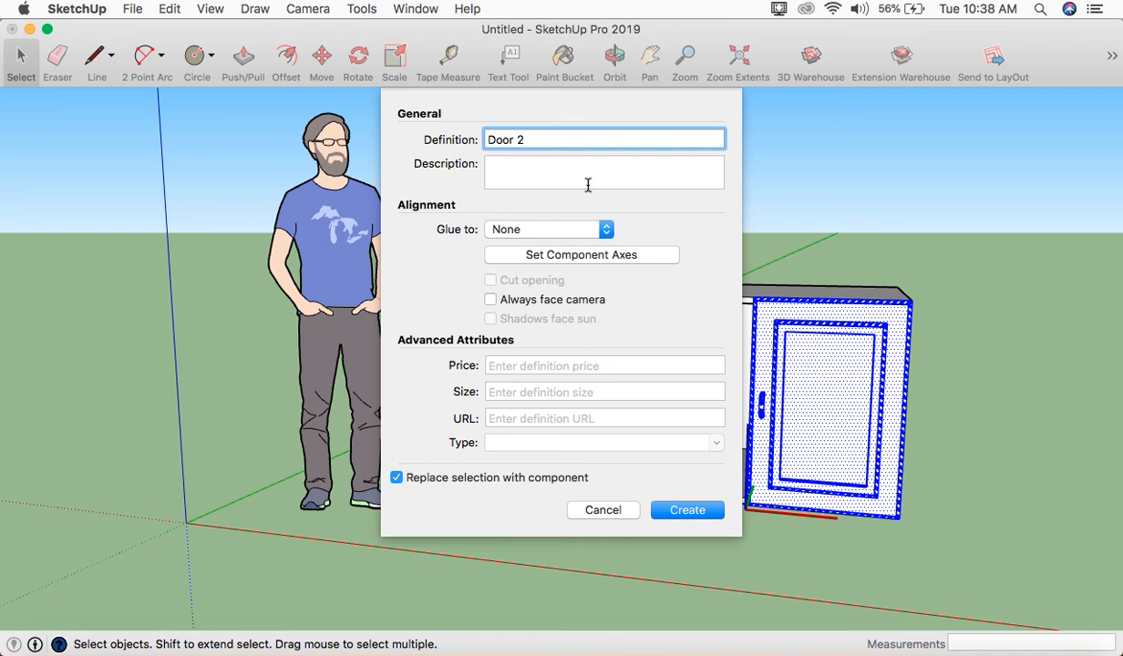
{"action": "left_click", "coordinate": [683, 510]}
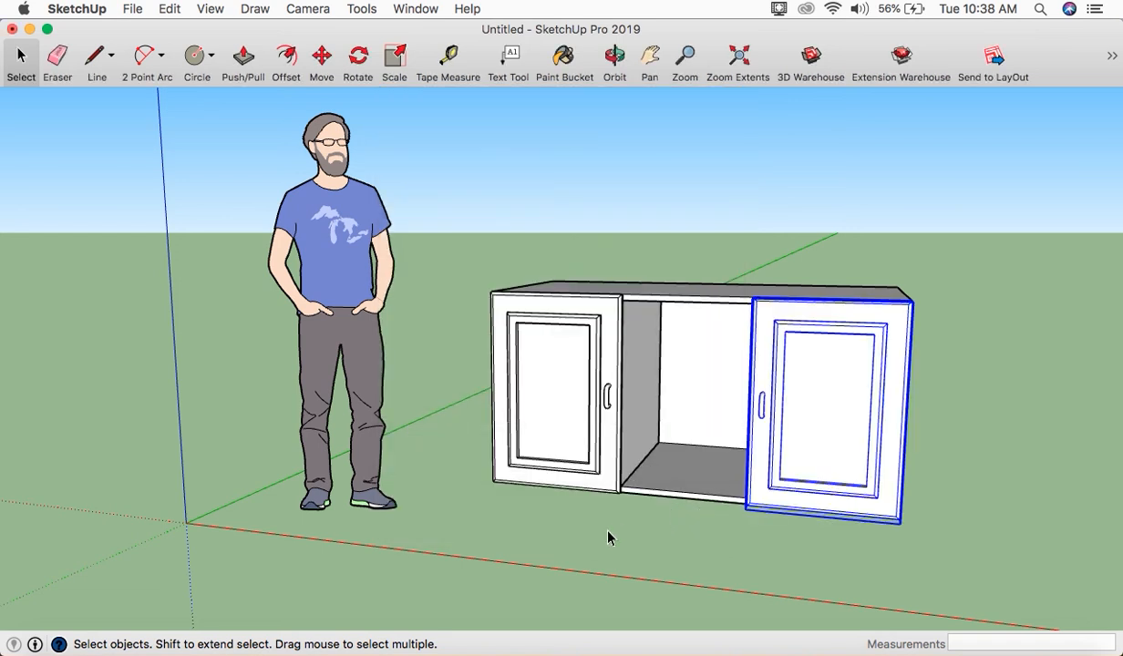
{"action": "left_click", "coordinate": [546, 404]}
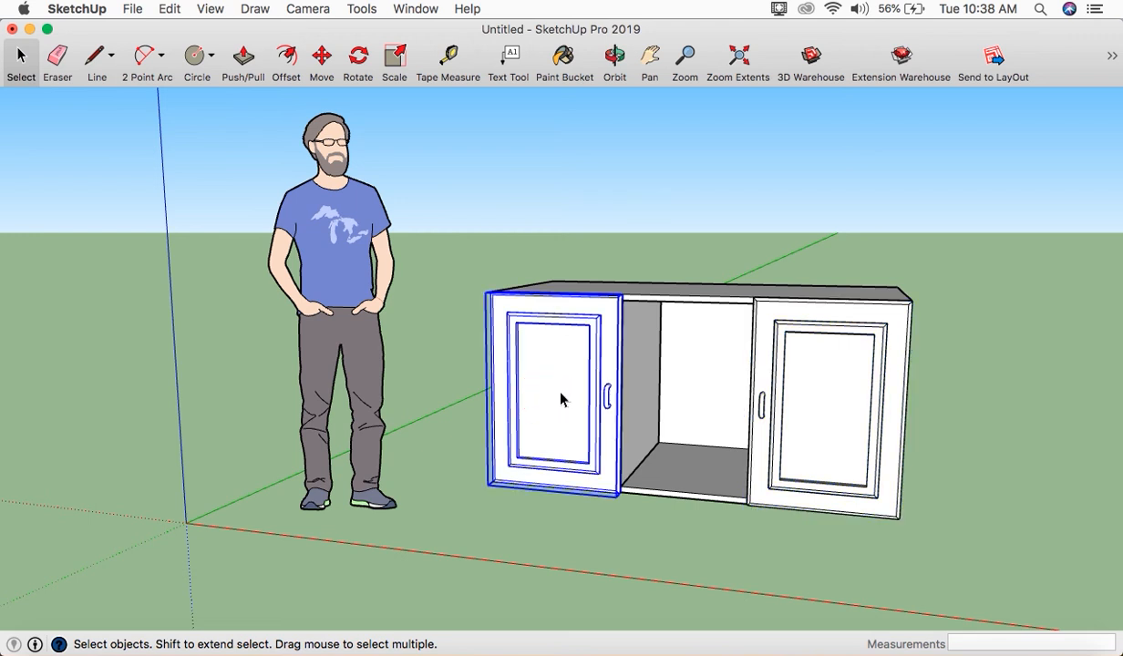
{"action": "left_click", "coordinate": [847, 428]}
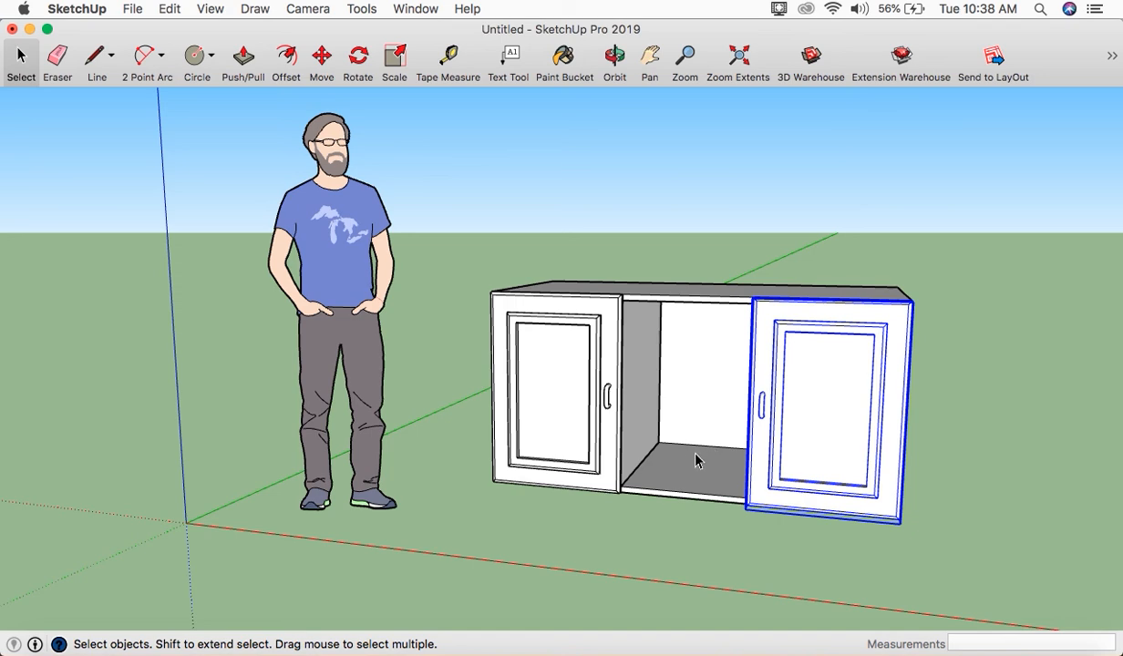
{"action": "left_click", "coordinate": [599, 538]}
{"action": "middle_click_drag", "start_coordinate": [598, 538], "coordinate": [734, 559]}
{"action": "scroll", "coordinate": [736, 493], "scroll_direction": "up", "scroll_amount": 4}
{"action": "scroll", "coordinate": [736, 493], "scroll_direction": "up", "scroll_amount": 2}
{"action": "scroll", "coordinate": [724, 558], "scroll_direction": "down", "scroll_amount": 3}
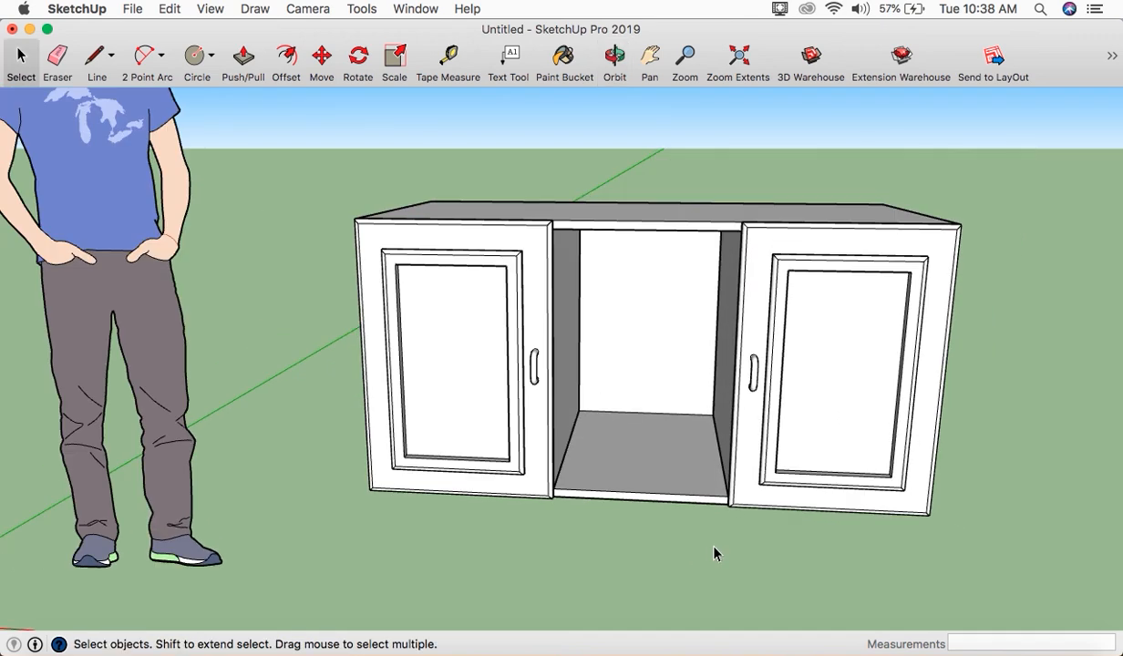